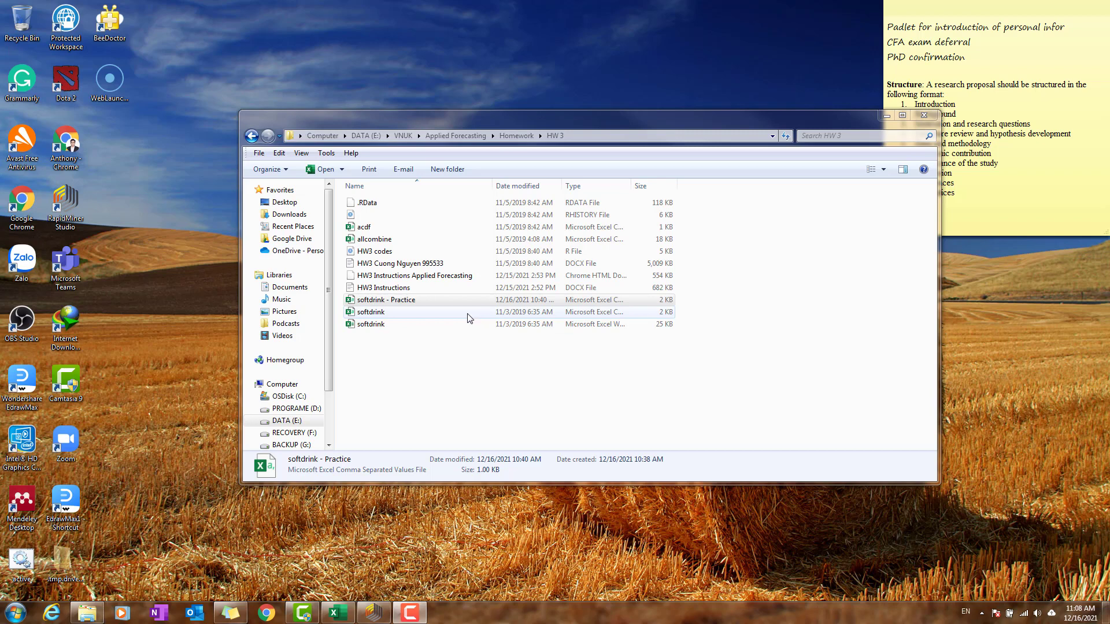
- Open the softdrink comma-separated values file from the HW 3 folder and maximize its window
{"action": "double_click", "coordinate": [469, 315]}
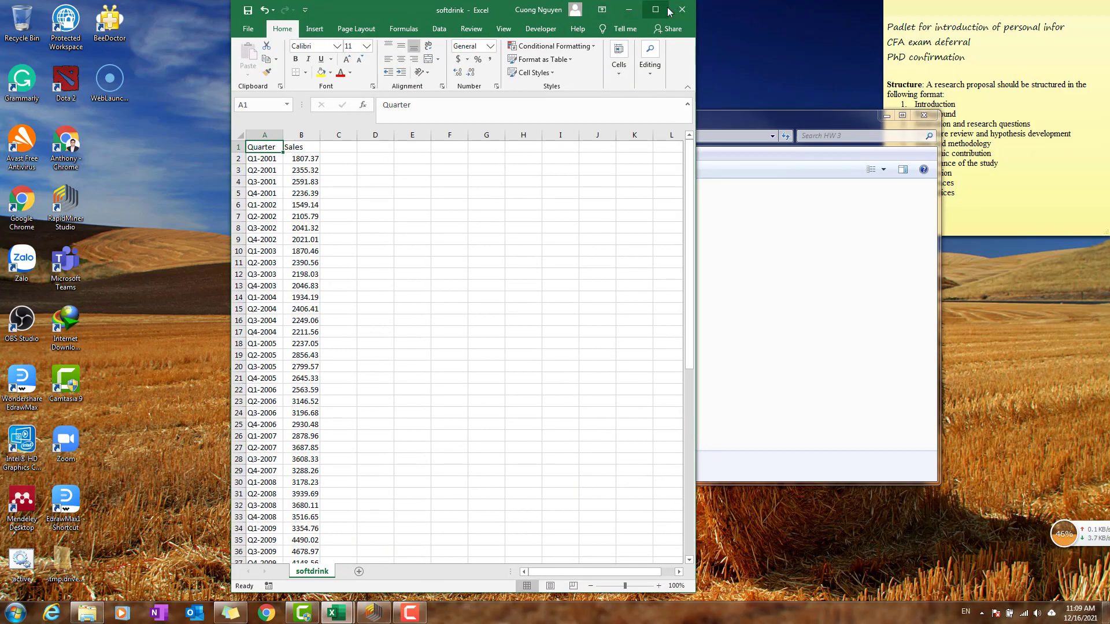
{"action": "left_click", "coordinate": [656, 9]}
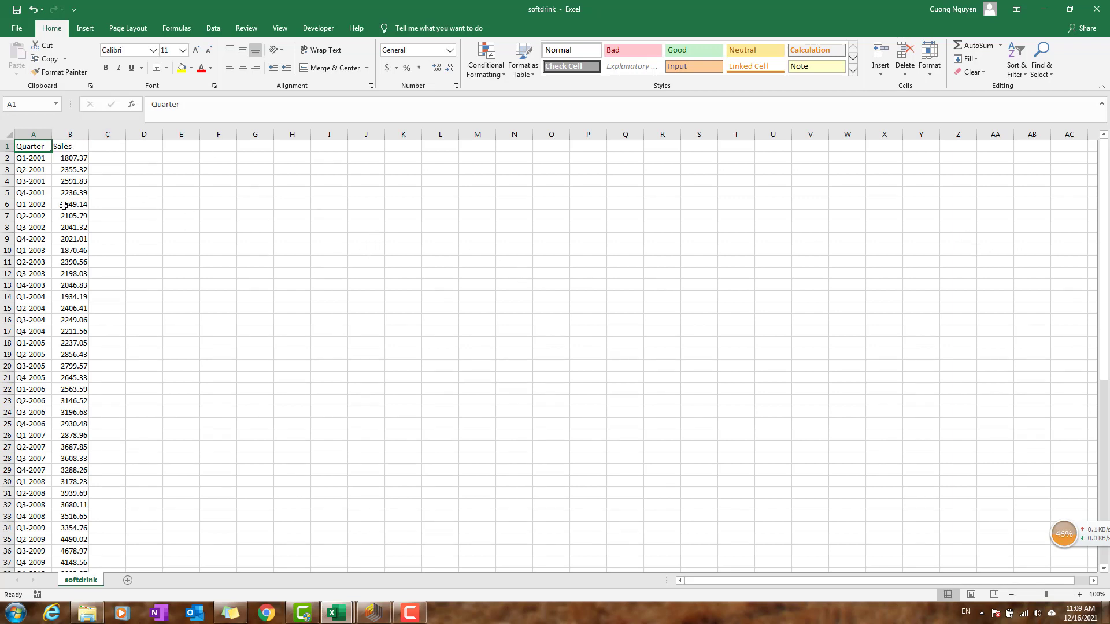
{"action": "left_click", "coordinate": [76, 157]}
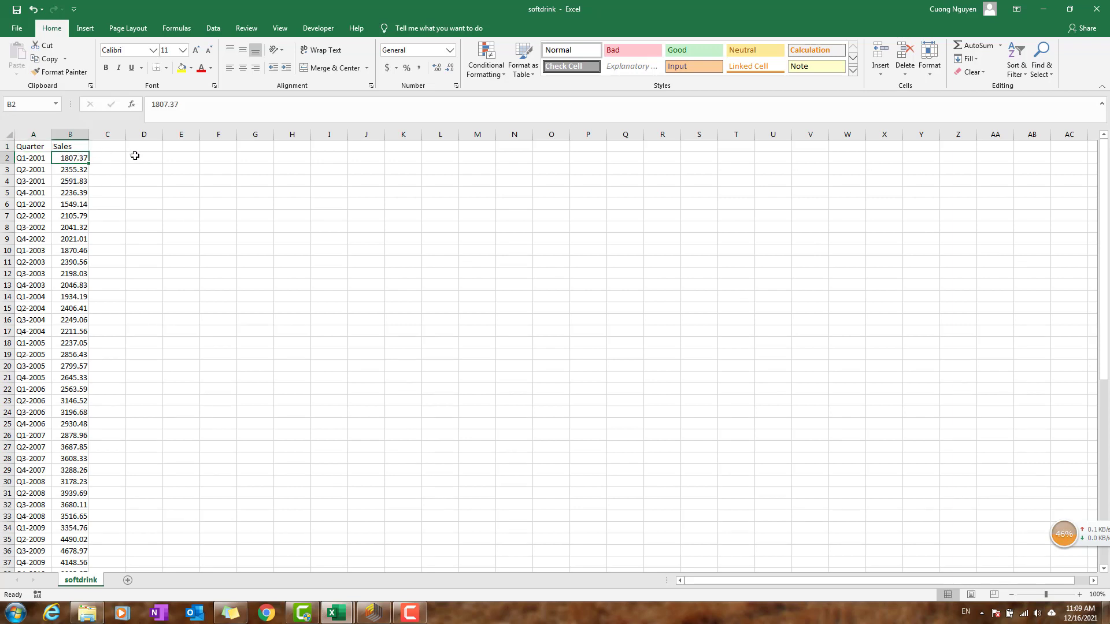
{"action": "left_click", "coordinate": [151, 149]}
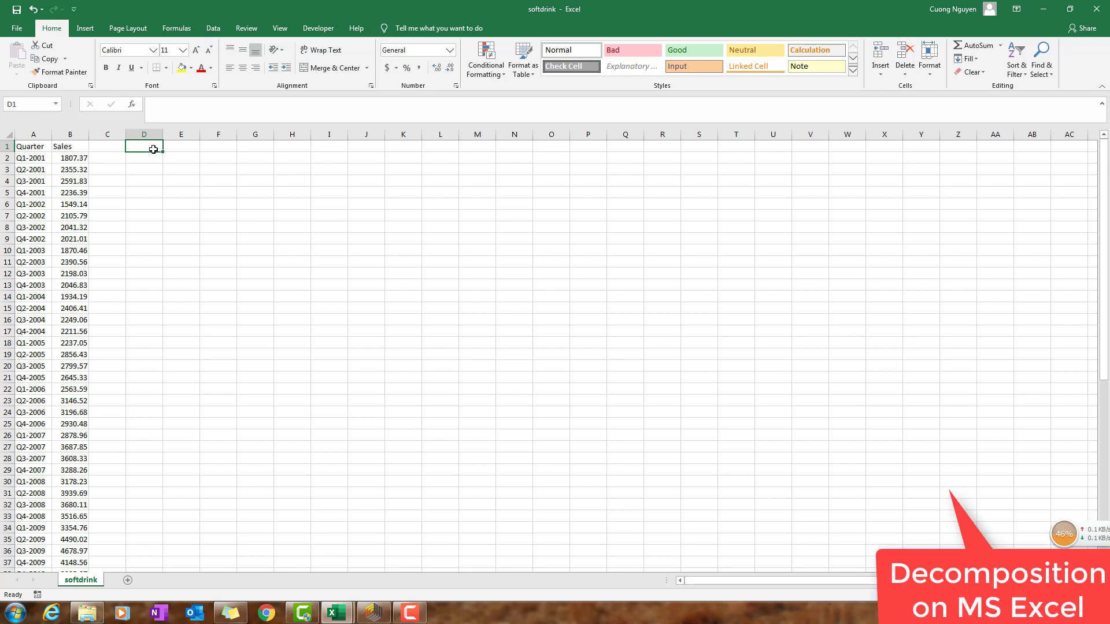
{"action": "scroll", "coordinate": [908, 497], "scroll_direction": "down", "scroll_amount": 5}
{"action": "scroll", "coordinate": [960, 303], "scroll_direction": "up", "scroll_amount": 5}
- Enter the label "Original Data" in cell AA3
{"action": "left_click", "coordinate": [985, 172]}
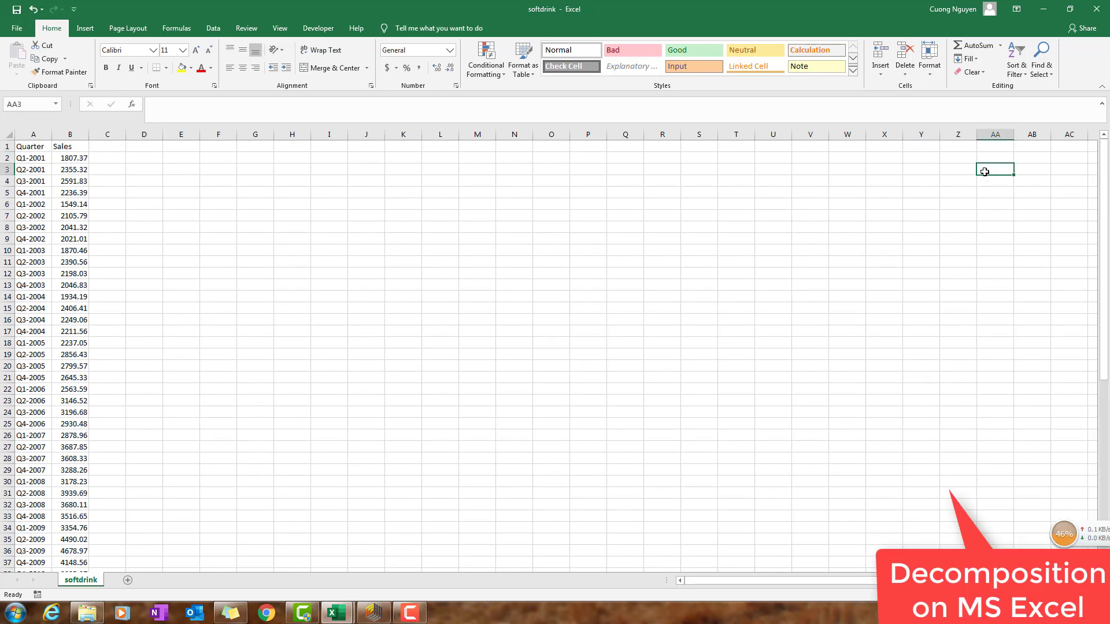
{"action": "type", "text": "Or"}
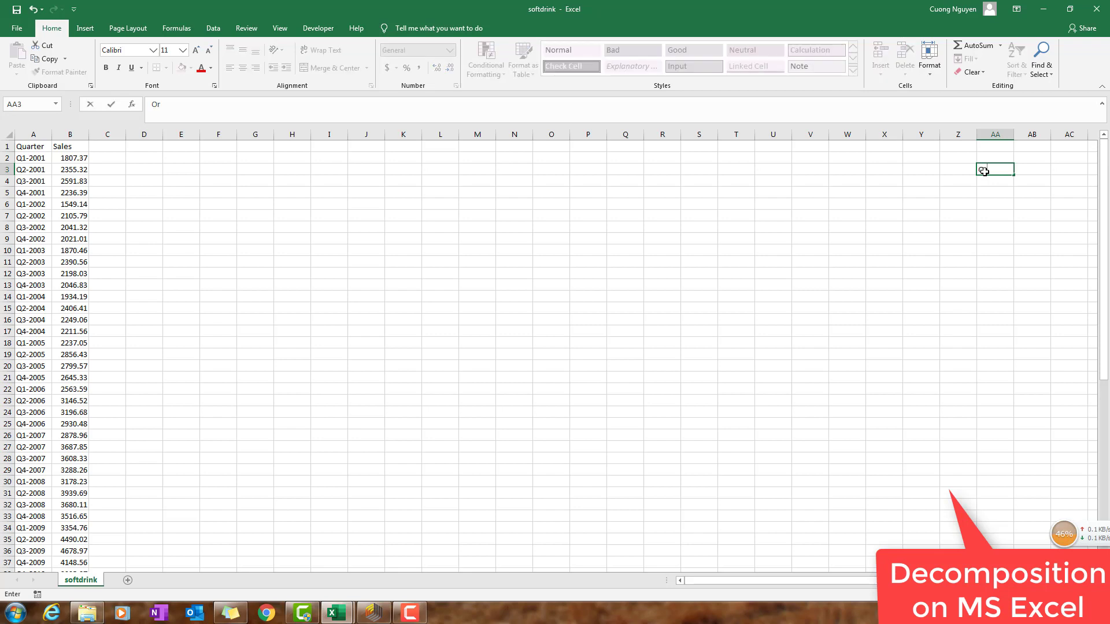
{"action": "type", "text": "ig"}
{"action": "type", "text": "ina"}
{"action": "type", "text": "l d"}
{"action": "type", "text": "Data"}
{"action": "key", "text": "Return"}
- Enter the label "Trend - Cycle" in cell AC1
{"action": "key", "text": "Right"}
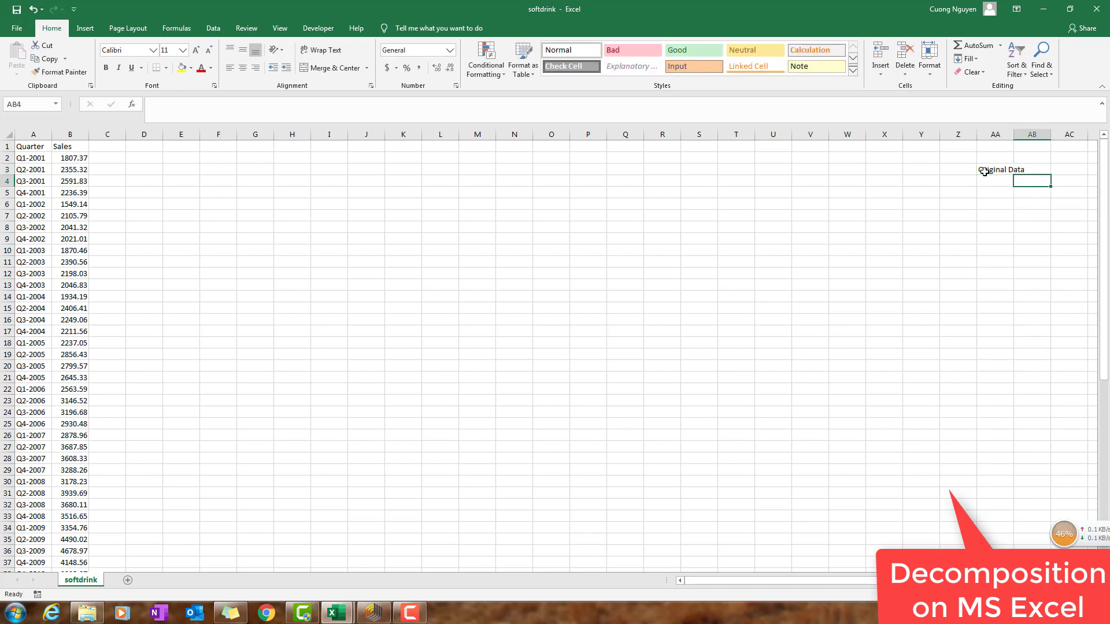
{"action": "key", "text": "Right"}
{"action": "key", "text": "Up"}
{"action": "key", "text": "Up"}
{"action": "key", "text": "Up"}
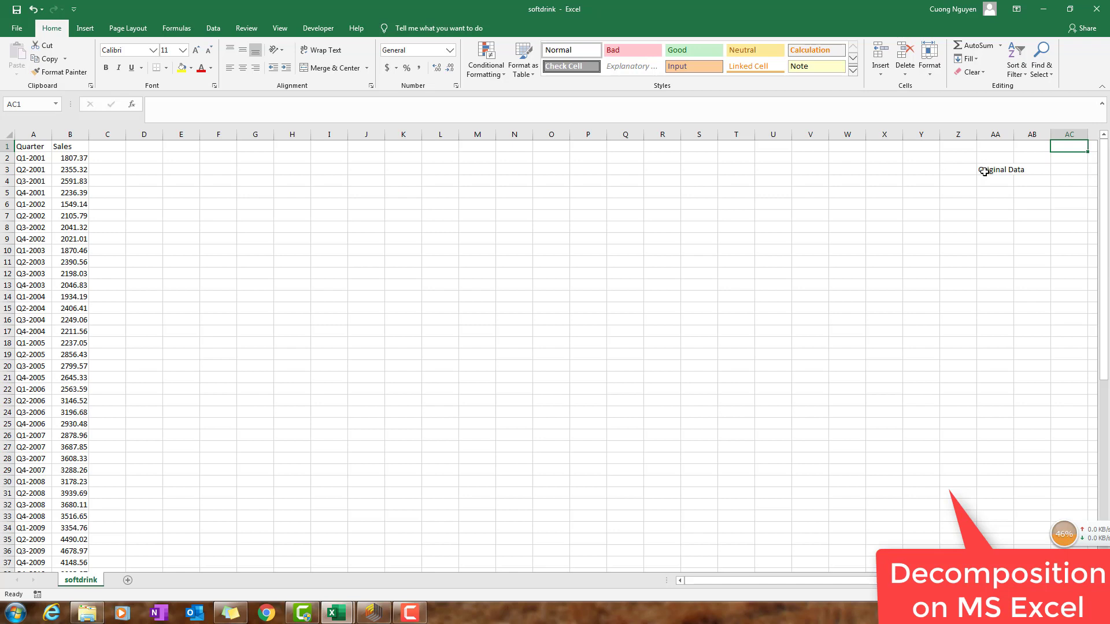
{"action": "type", "text": "Trned"}
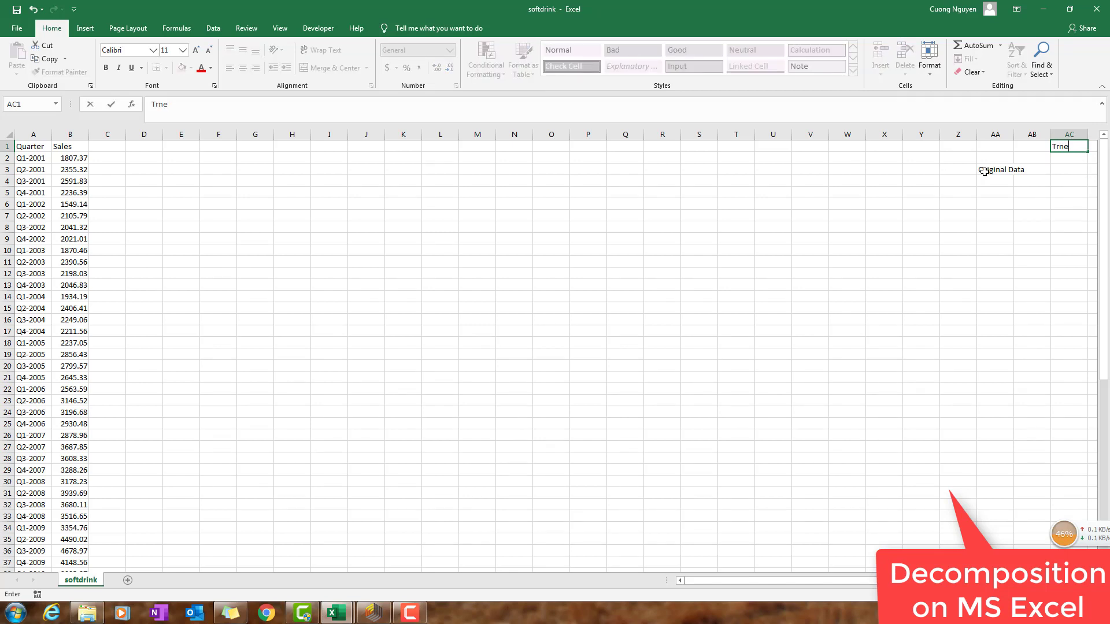
{"action": "key", "text": "BackSpace"}
{"action": "key", "text": "BackSpace"}
{"action": "type", "text": "end - Cycle"}
{"action": "key", "text": "Return"}
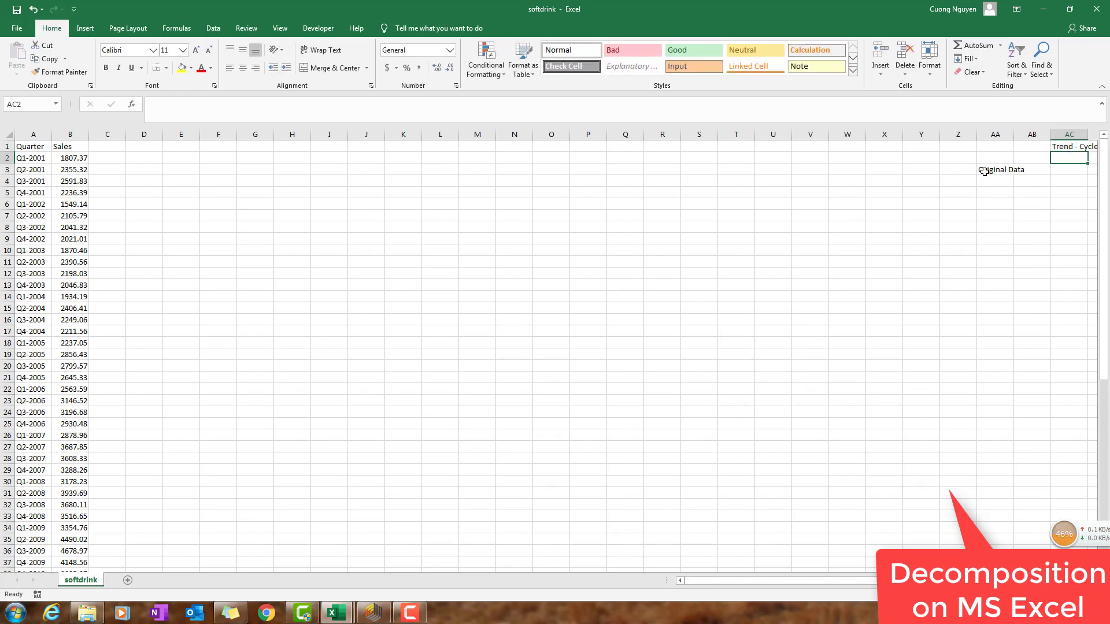
- Enter the label "Seasonal Component" in cell AC3
{"action": "key", "text": "Return"}
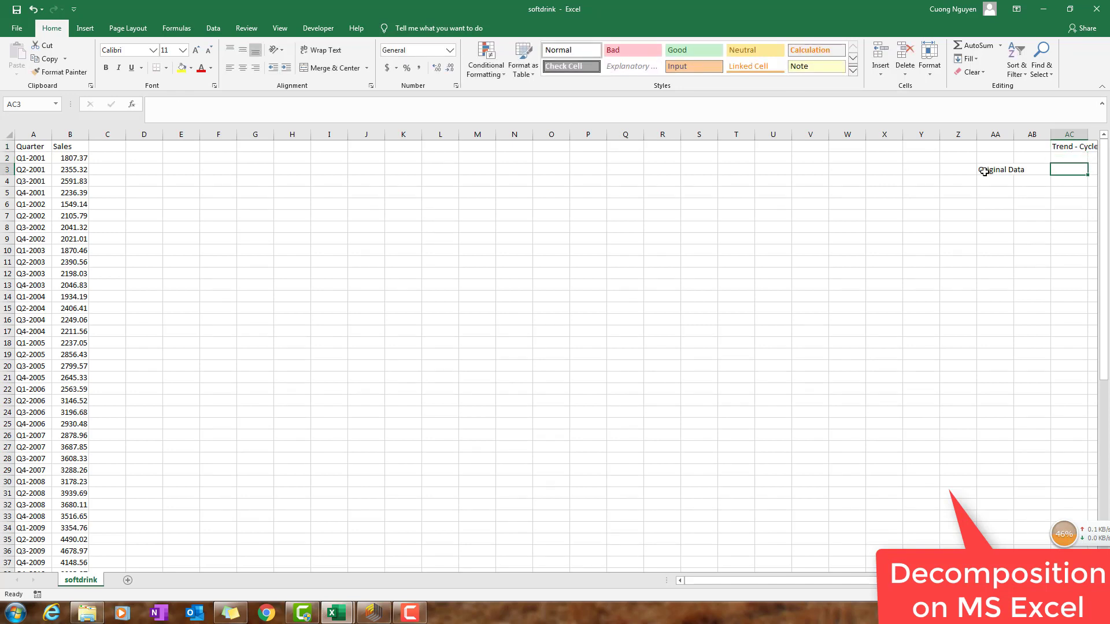
{"action": "type", "text": "Seasonal"}
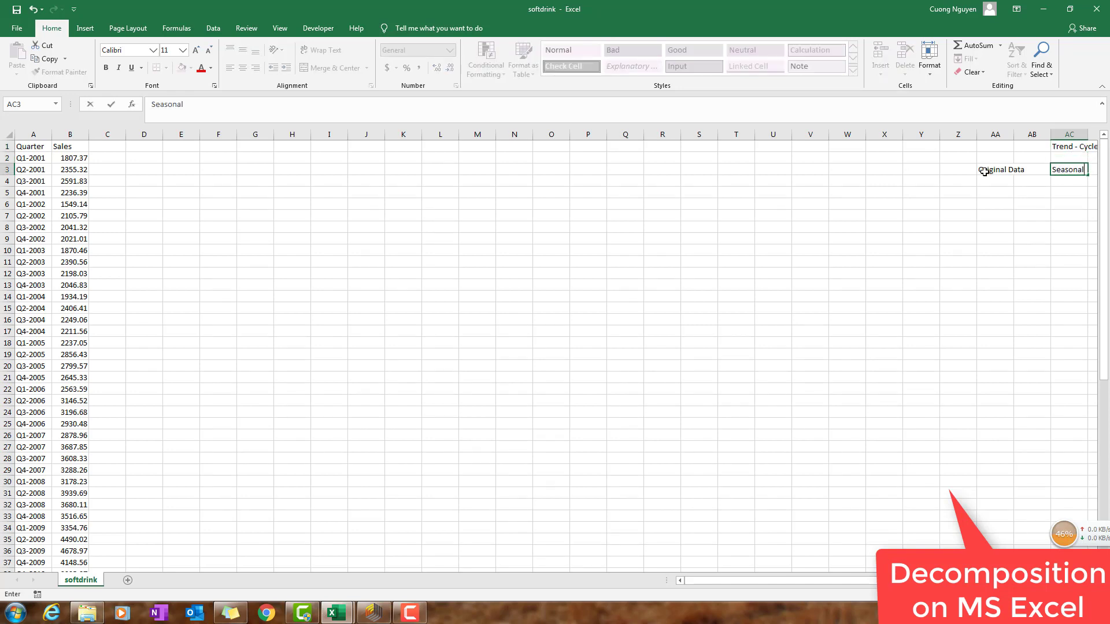
{"action": "type", "text": " Component"}
{"action": "key", "text": "Return"}
- Enter the label "Remainder Component" in cell AC5
{"action": "key", "text": "Return"}
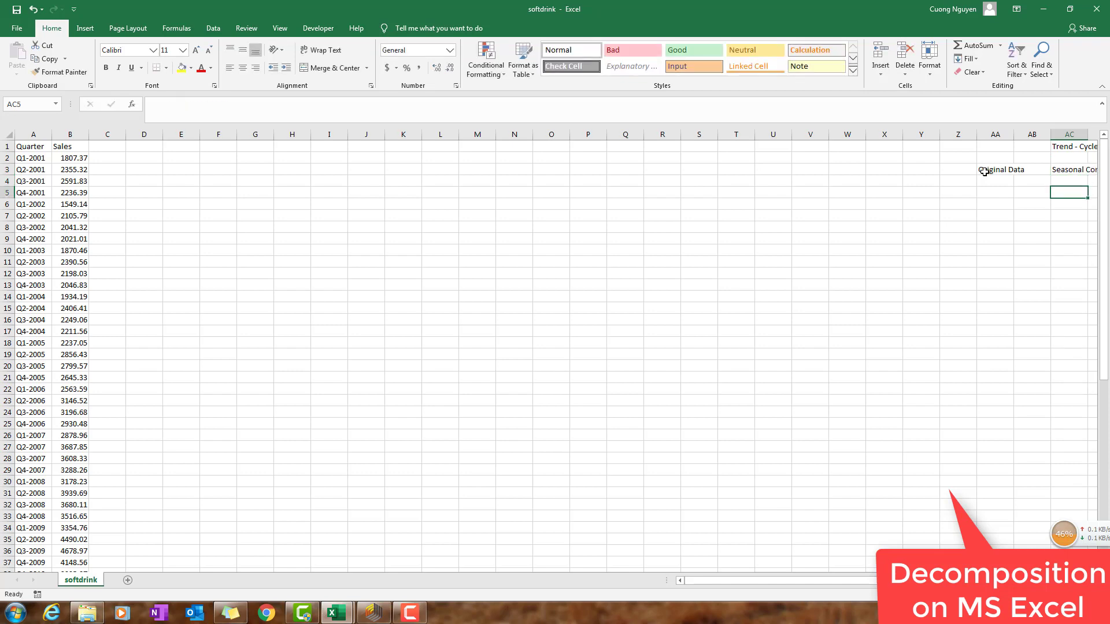
{"action": "type", "text": "Reme"}
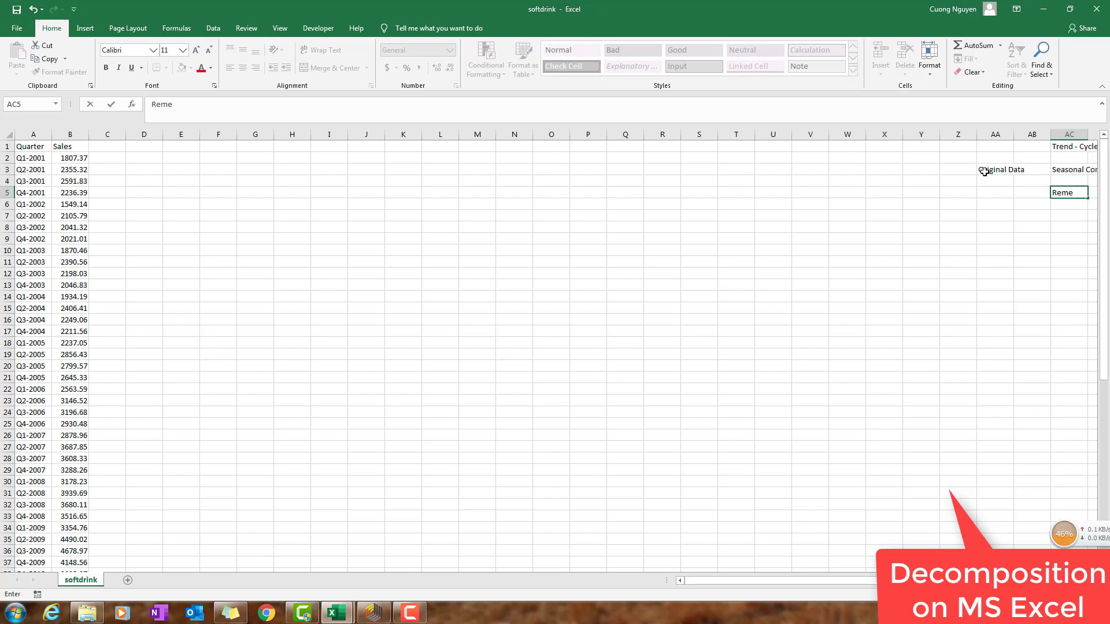
{"action": "type", "text": "ain"}
{"action": "key", "text": "BackSpace"}
{"action": "key", "text": "BackSpace"}
{"action": "key", "text": "BackSpace"}
{"action": "type", "text": "inder COmponent"}
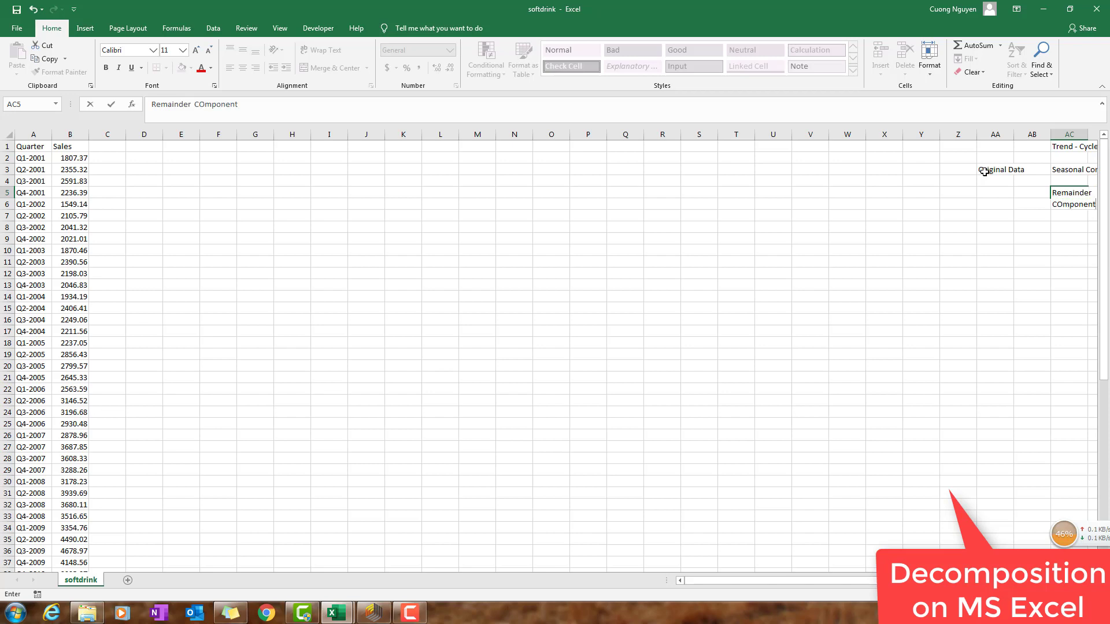
{"action": "key", "text": "Return"}
{"action": "mouse_move", "coordinate": [817, 580]}
{"action": "left_mouse_down"}
{"action": "mouse_move", "coordinate": [830, 580]}
{"action": "mouse_move", "coordinate": [816, 576]}
{"action": "left_mouse_up"}
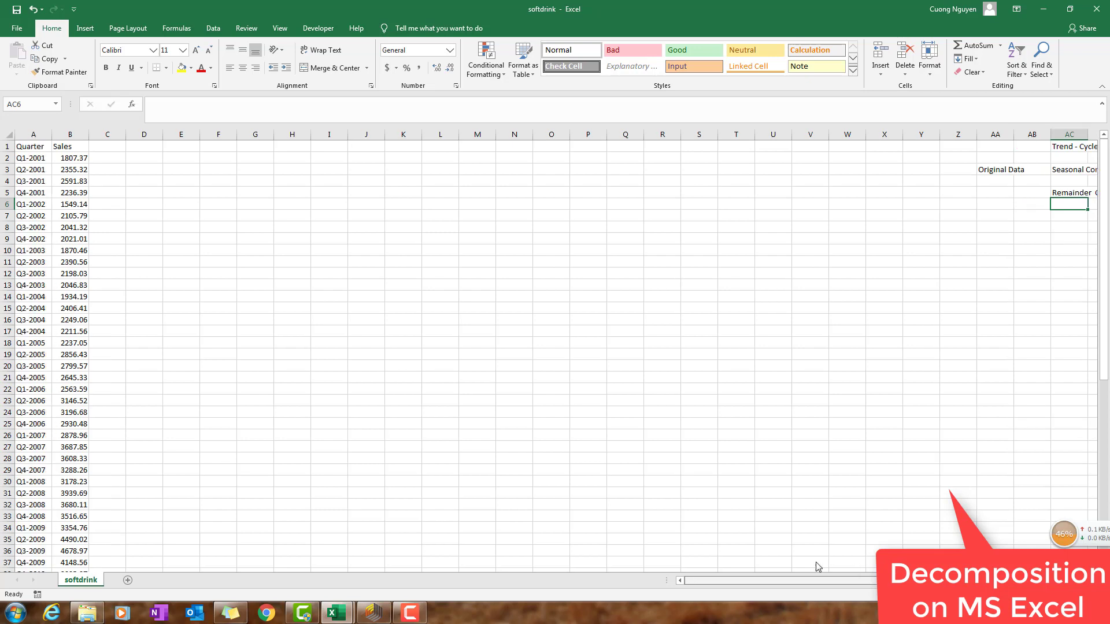
{"action": "left_click", "coordinate": [99, 148]}
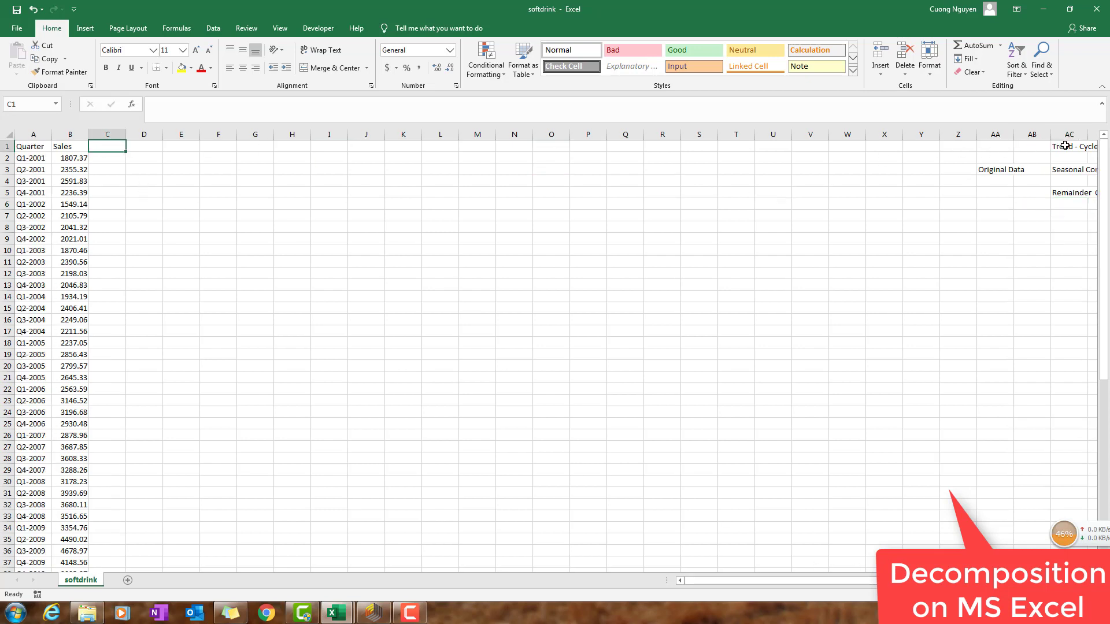
{"action": "left_click", "coordinate": [1065, 146]}
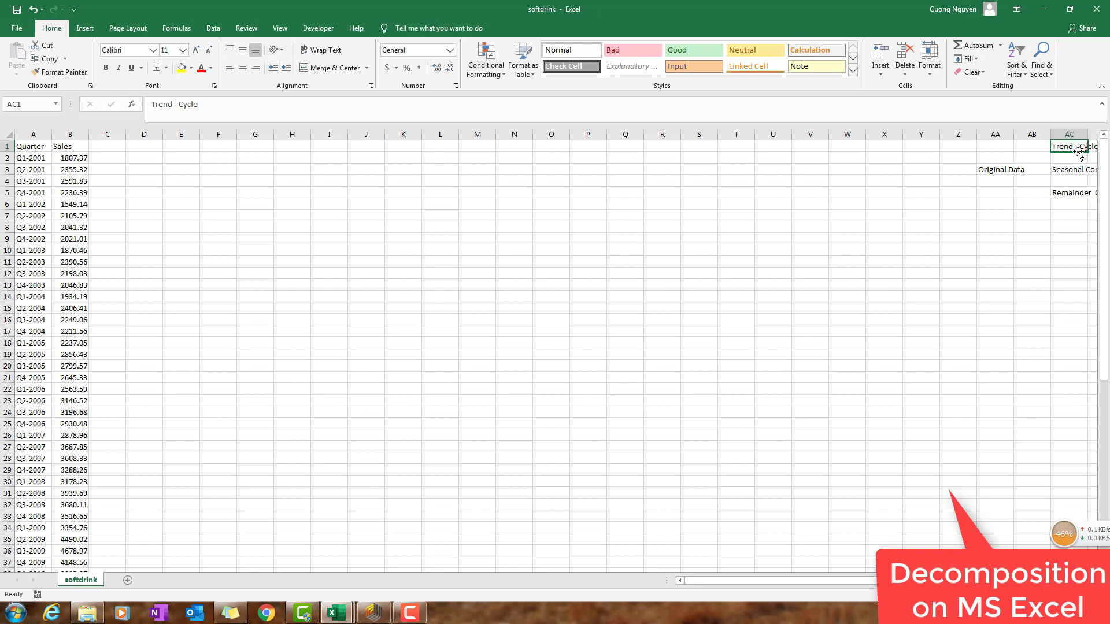
{"action": "left_click", "coordinate": [990, 226]}
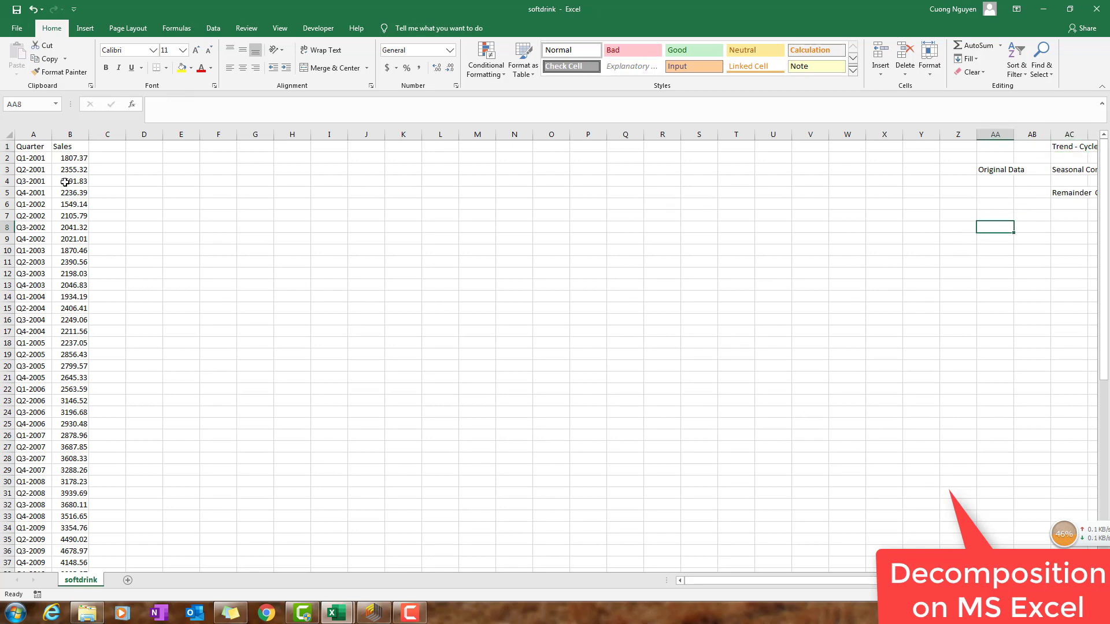
{"action": "left_click", "coordinate": [982, 214]}
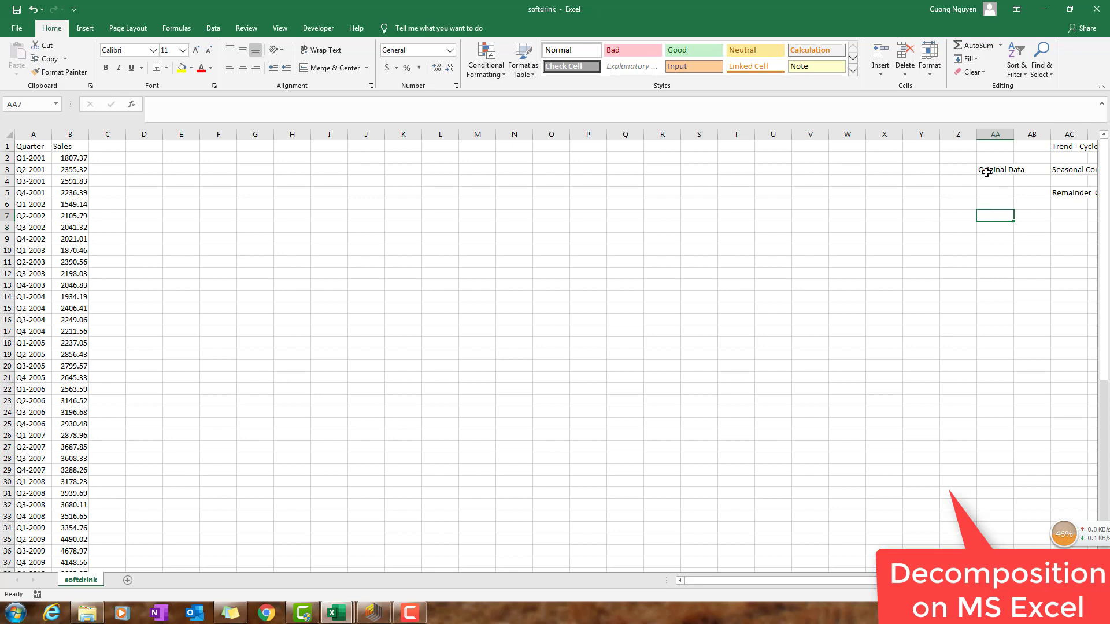
{"action": "left_click", "coordinate": [986, 172]}
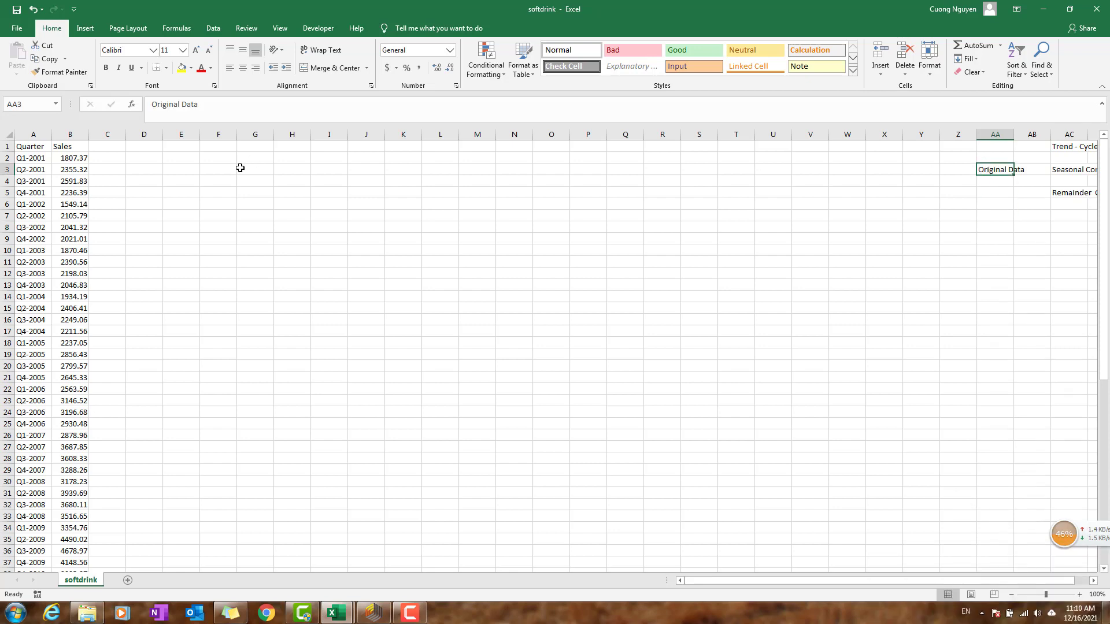
{"action": "left_click", "coordinate": [36, 150]}
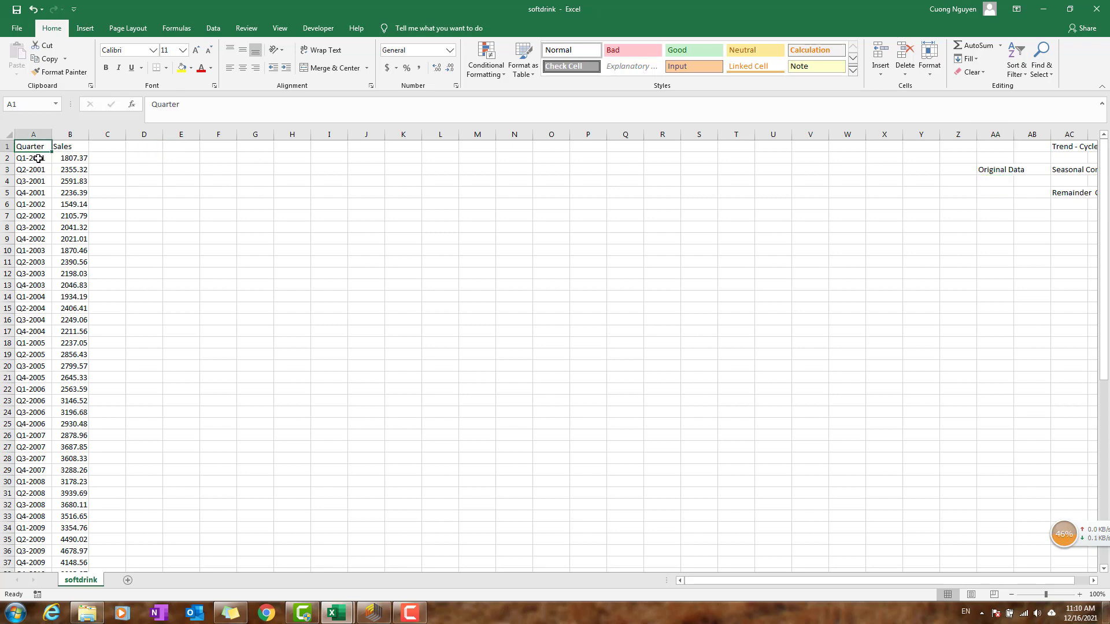
{"action": "left_click", "coordinate": [988, 214]}
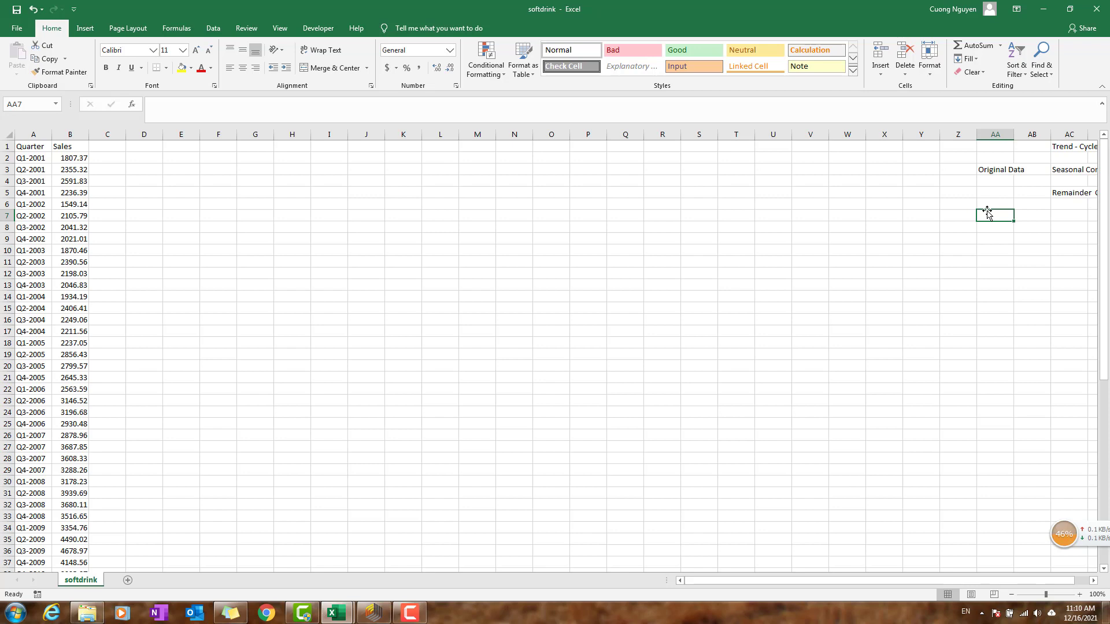
- Enter the column header "4-MA" in cell C1 beside the Sales column
{"action": "left_click", "coordinate": [125, 146]}
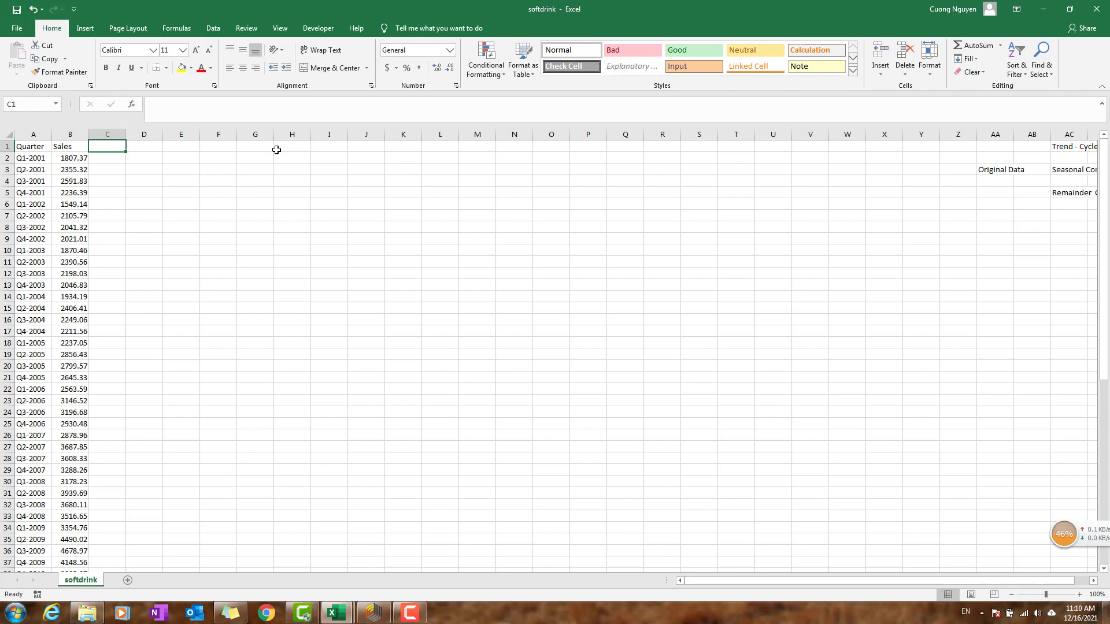
{"action": "type", "text": "4-MA"}
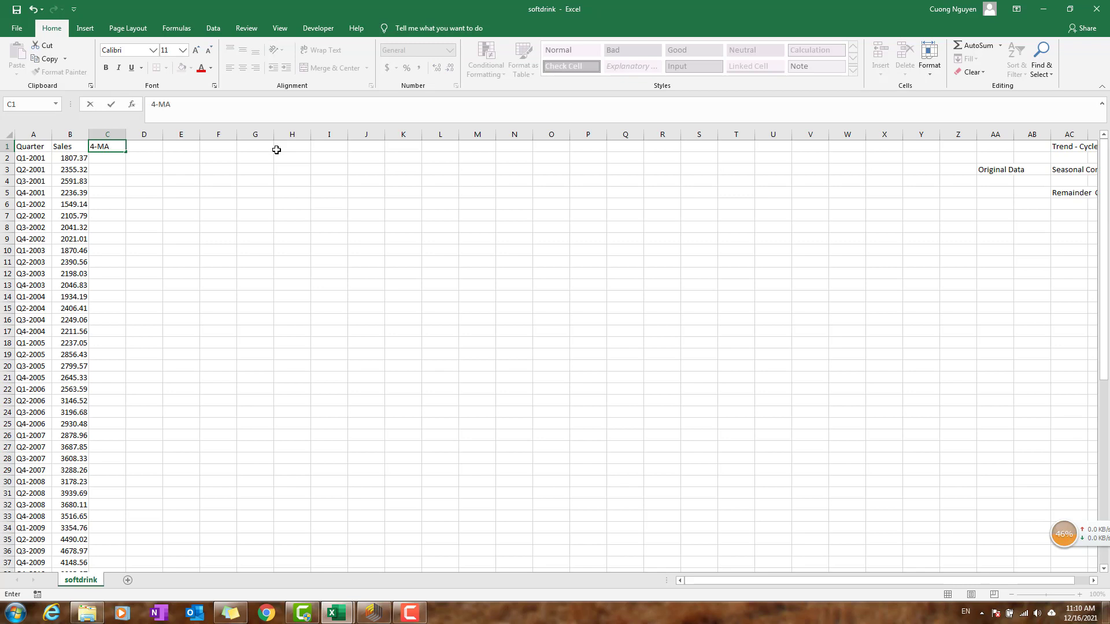
{"action": "key", "text": "Return"}
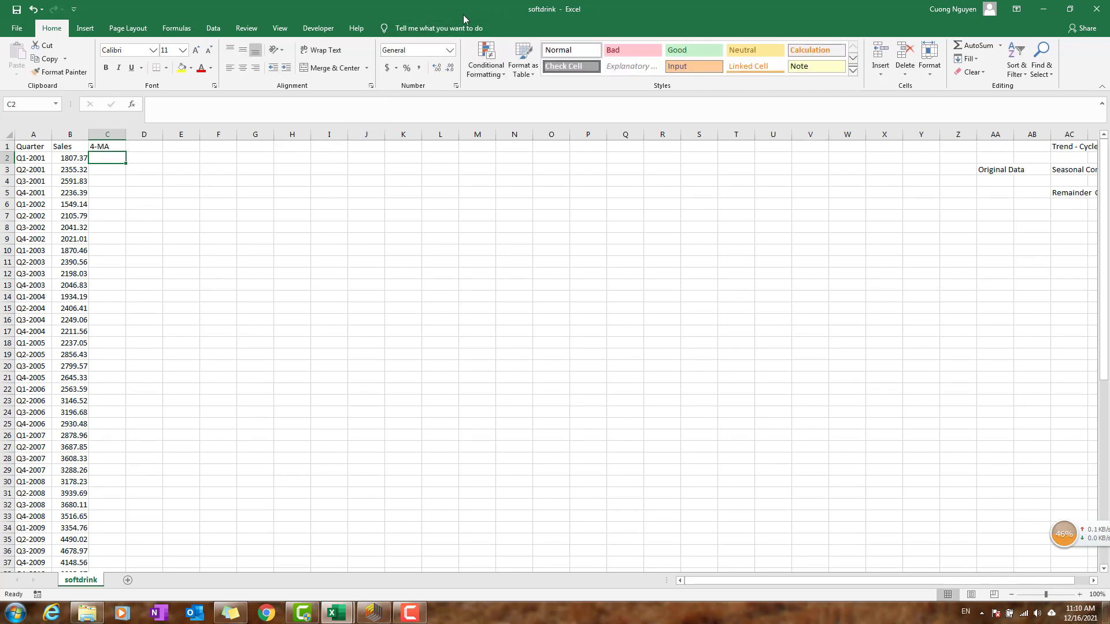
- Open the Moving Average data analysis tool and clear its preset input range, first-row label option, interval and output range
{"action": "left_click", "coordinate": [87, 28]}
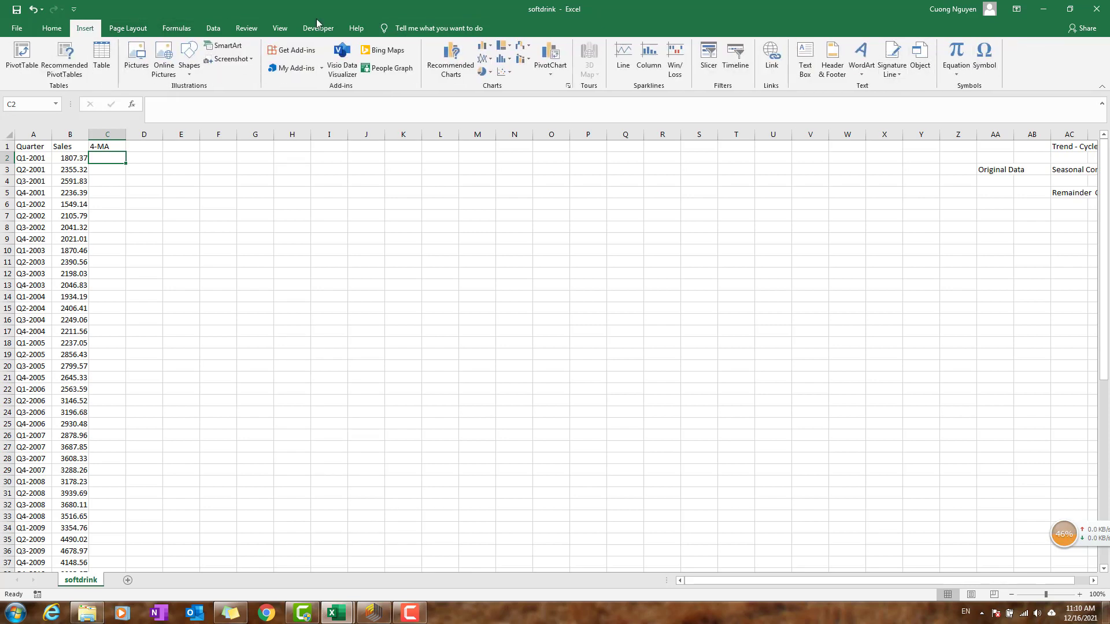
{"action": "left_click", "coordinate": [213, 33]}
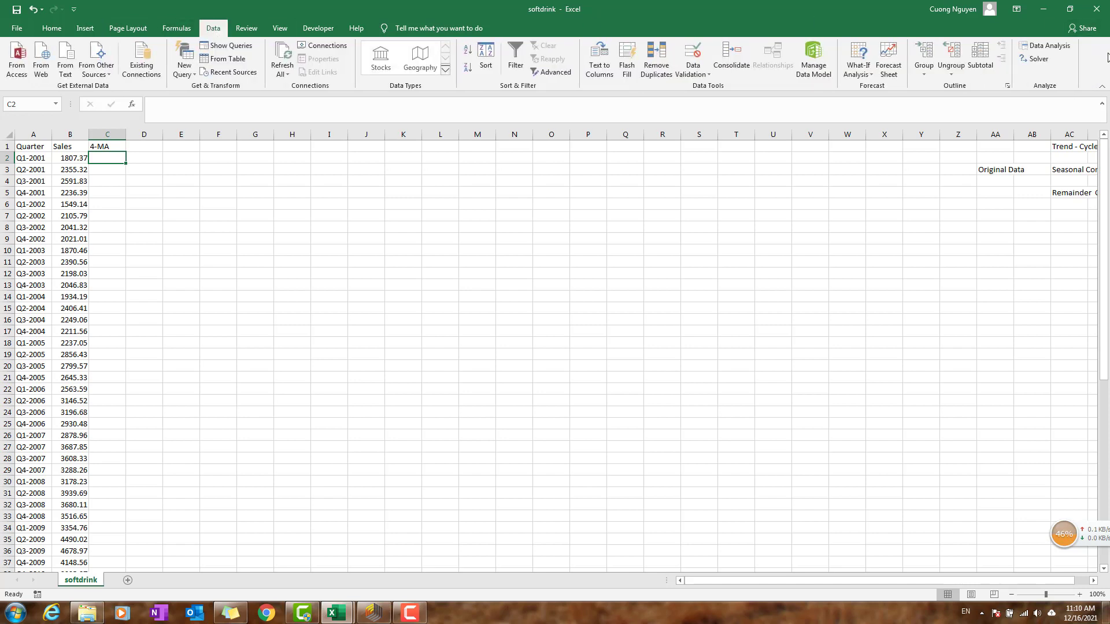
{"action": "left_click", "coordinate": [1048, 45]}
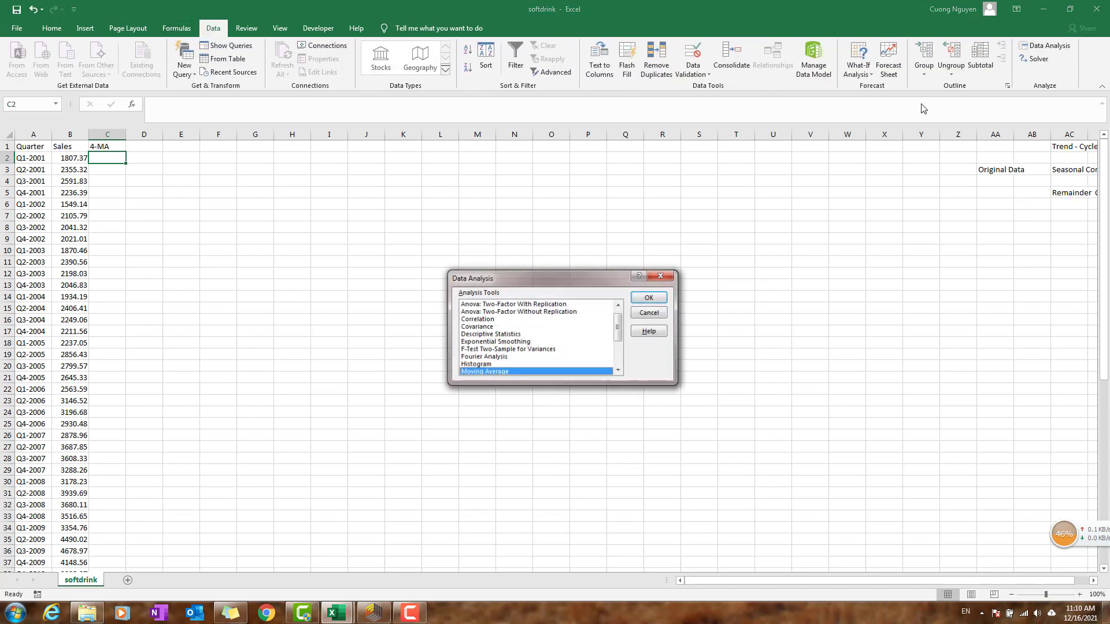
{"action": "double_click", "coordinate": [496, 373]}
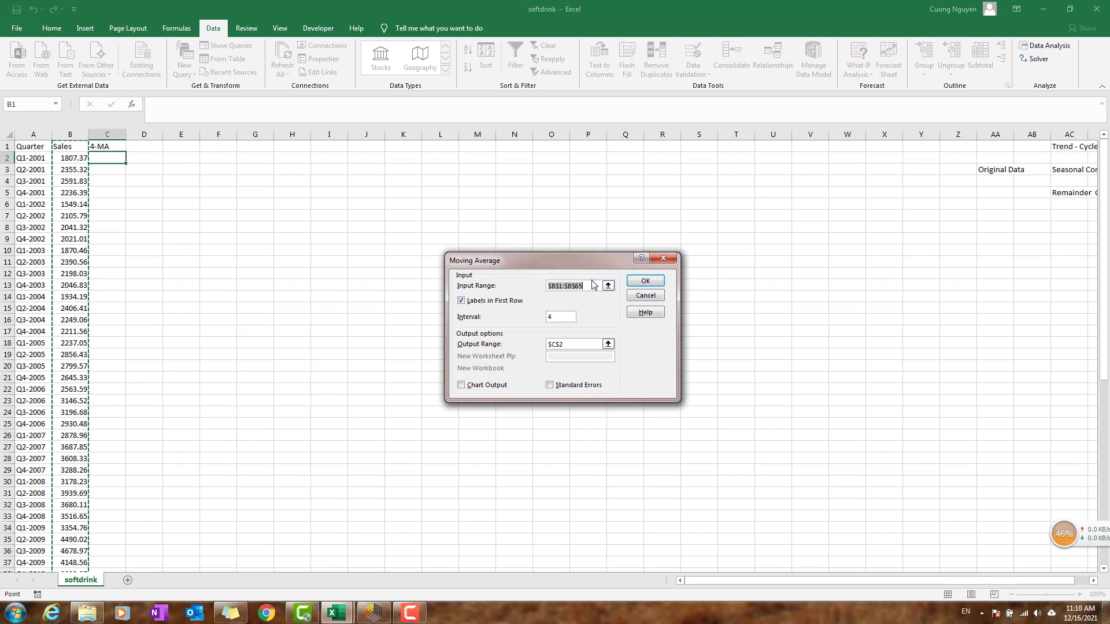
{"action": "key", "text": "Delete"}
{"action": "left_click", "coordinate": [491, 301]}
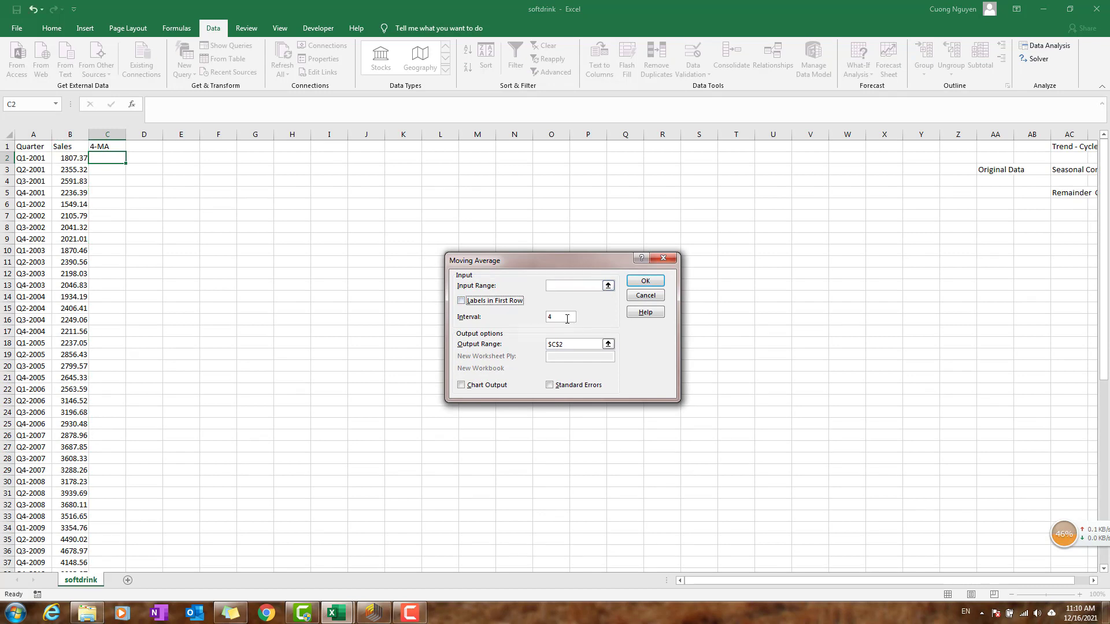
{"action": "key", "text": "Tab"}
{"action": "key", "text": "Delete"}
{"action": "double_click", "coordinate": [572, 344]}
{"action": "key", "text": "Delete"}
- Set the moving average input range to the Sales column B1:B65 and mark the first row as labels
{"action": "left_click", "coordinate": [567, 284]}
{"action": "left_click", "coordinate": [71, 148]}
{"action": "key", "text": "ctrl+shift+Down"}
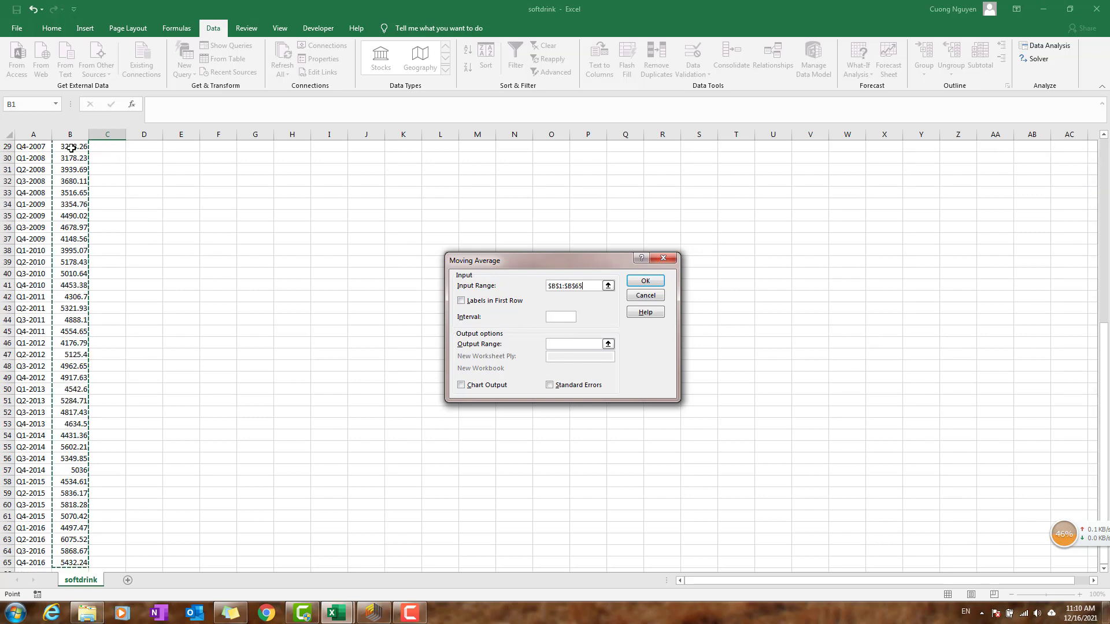
{"action": "left_click", "coordinate": [494, 301]}
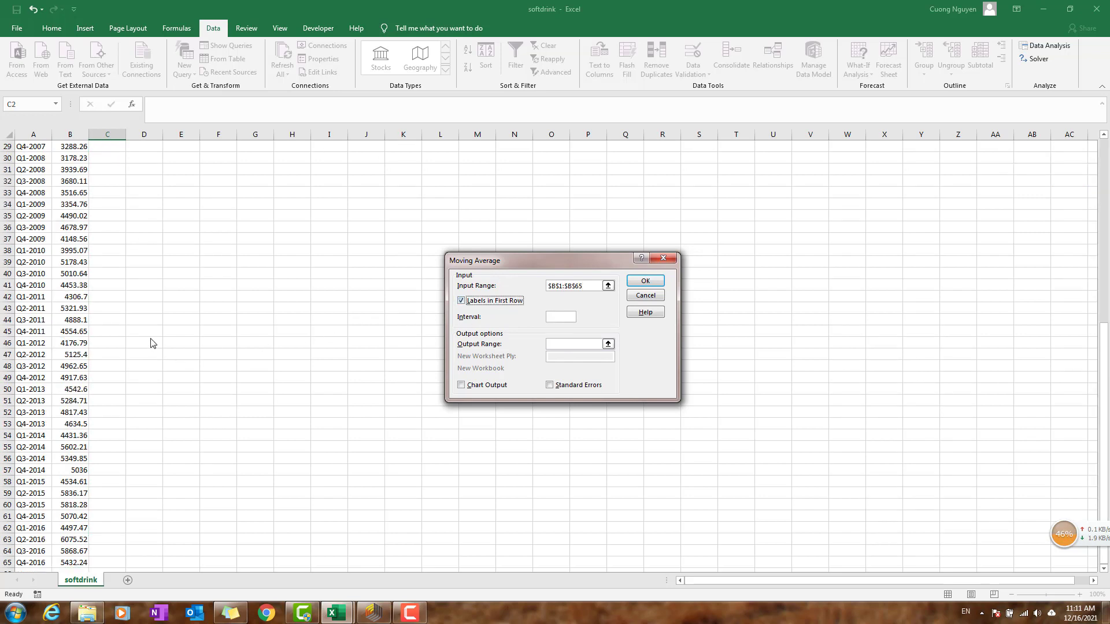
- Set the moving average interval to 4 and the output range to C2, and run the analysis
{"action": "left_click", "coordinate": [571, 317]}
{"action": "left_click", "coordinate": [571, 345]}
{"action": "left_click", "coordinate": [113, 258]}
{"action": "key", "text": "ctrl+Up"}
{"action": "key", "text": "Down"}
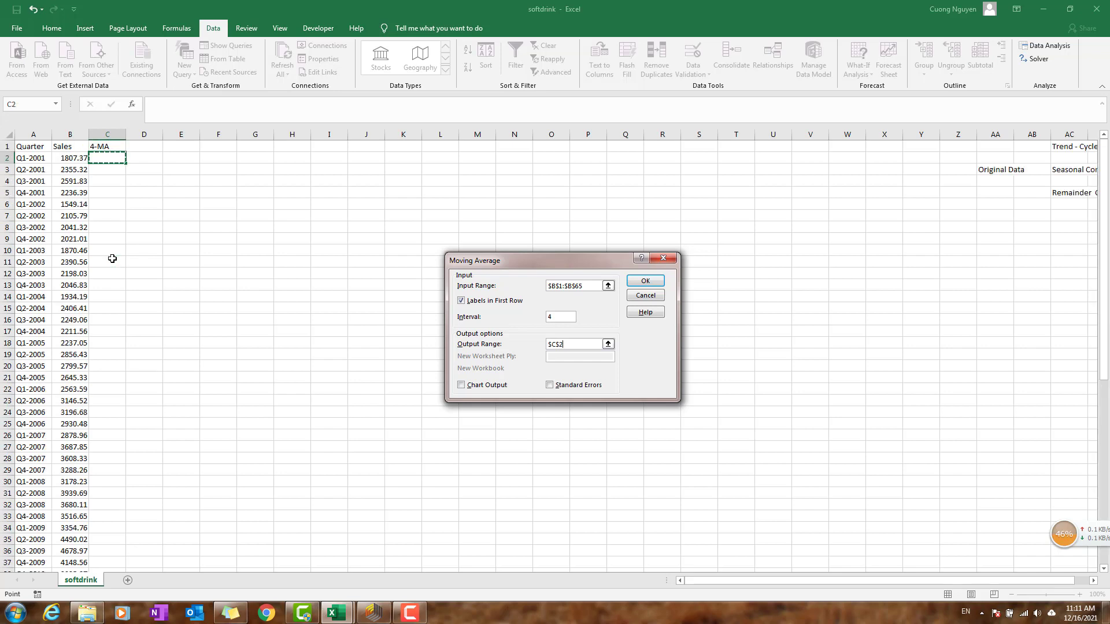
{"action": "left_click", "coordinate": [652, 286]}
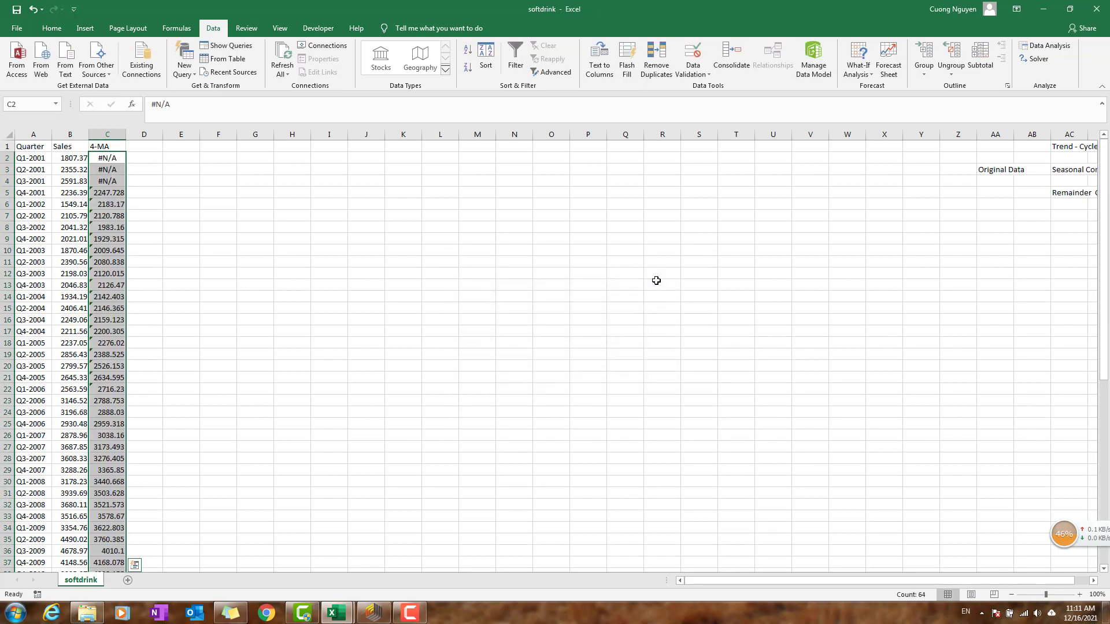
- Review the 4-quarter moving averages in column C, from the #N/A cells C2:C4 and the formulas below them to the last row
{"action": "left_click", "coordinate": [142, 226]}
{"action": "left_click", "coordinate": [107, 192]}
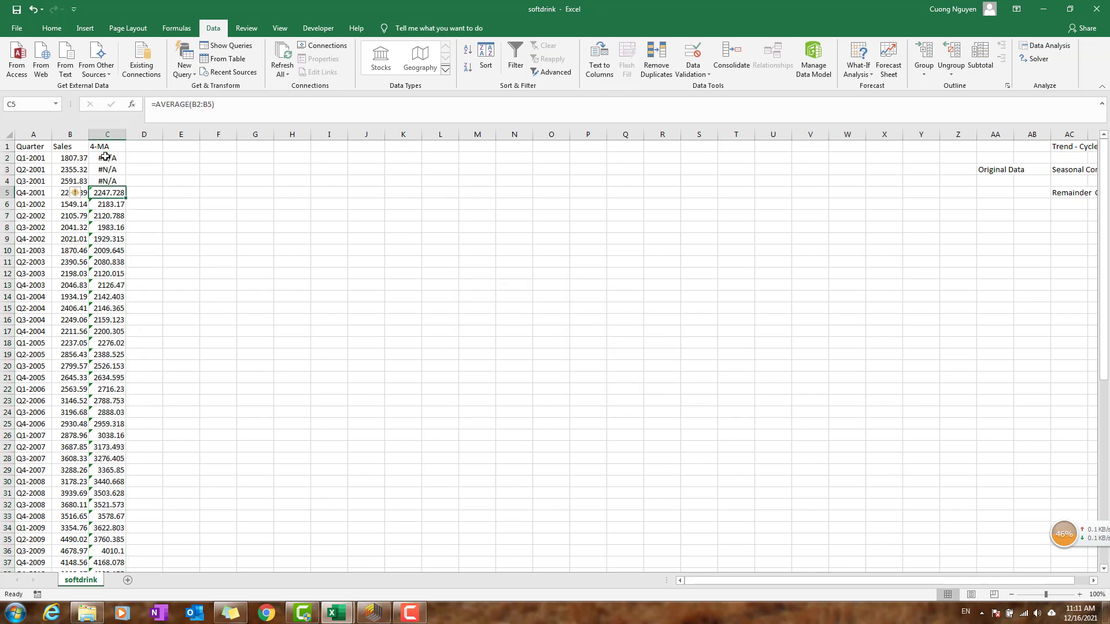
{"action": "left_click_drag", "start_coordinate": [104, 159], "coordinate": [118, 181]}
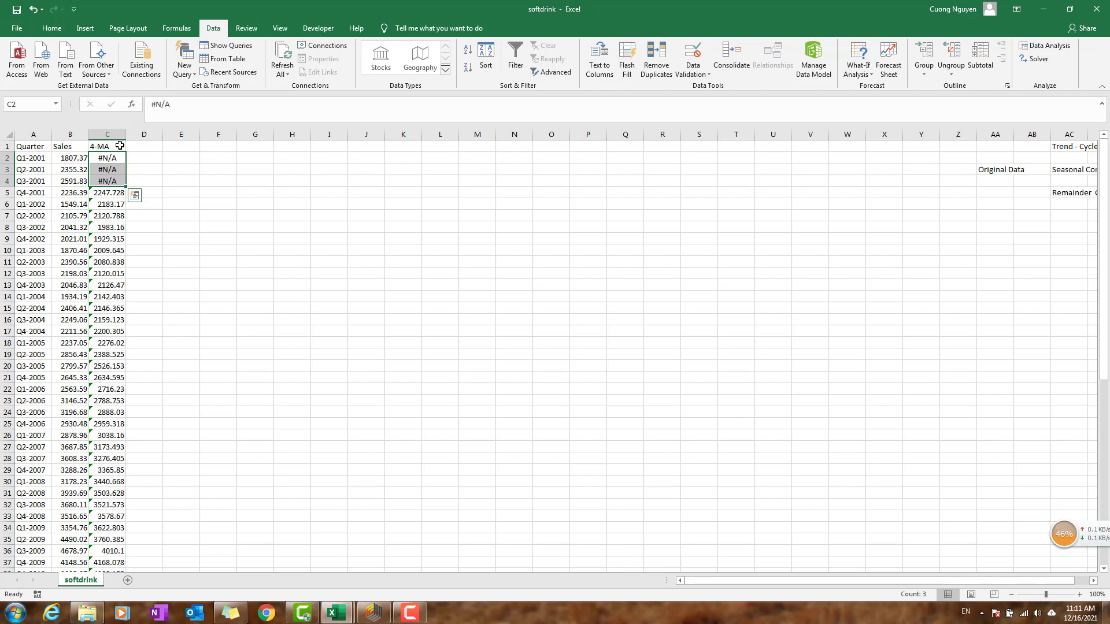
{"action": "left_click", "coordinate": [120, 146]}
{"action": "left_click", "coordinate": [115, 158]}
{"action": "key", "text": "Down"}
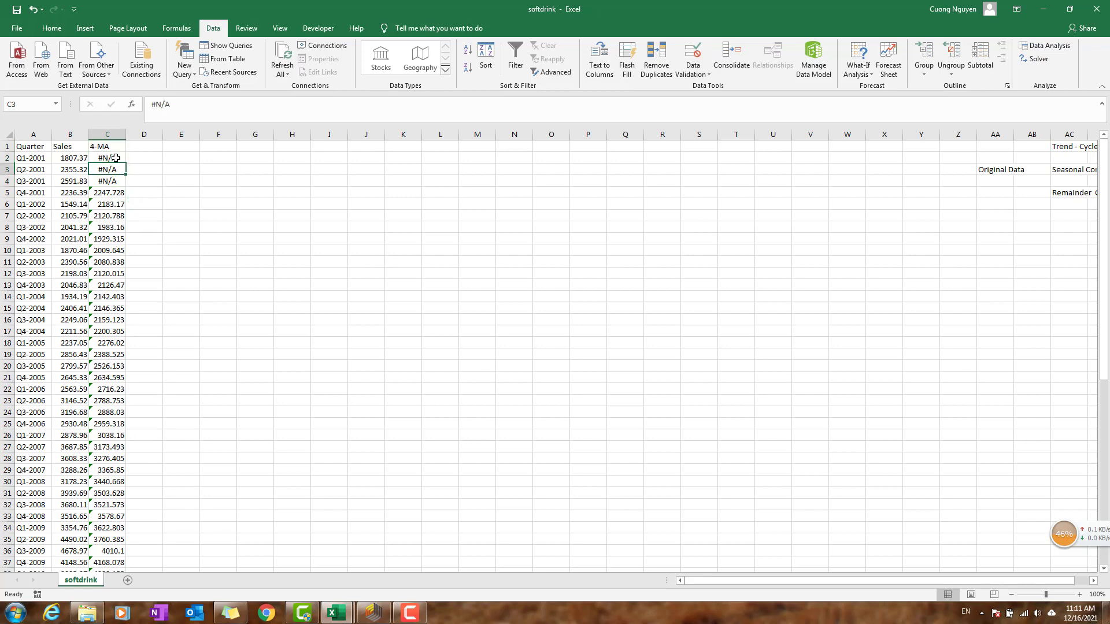
{"action": "key", "text": "Down"}
{"action": "key", "text": "shift+Up"}
{"action": "key", "text": "shift+Up"}
{"action": "key", "text": "Down"}
{"action": "key", "text": "Down"}
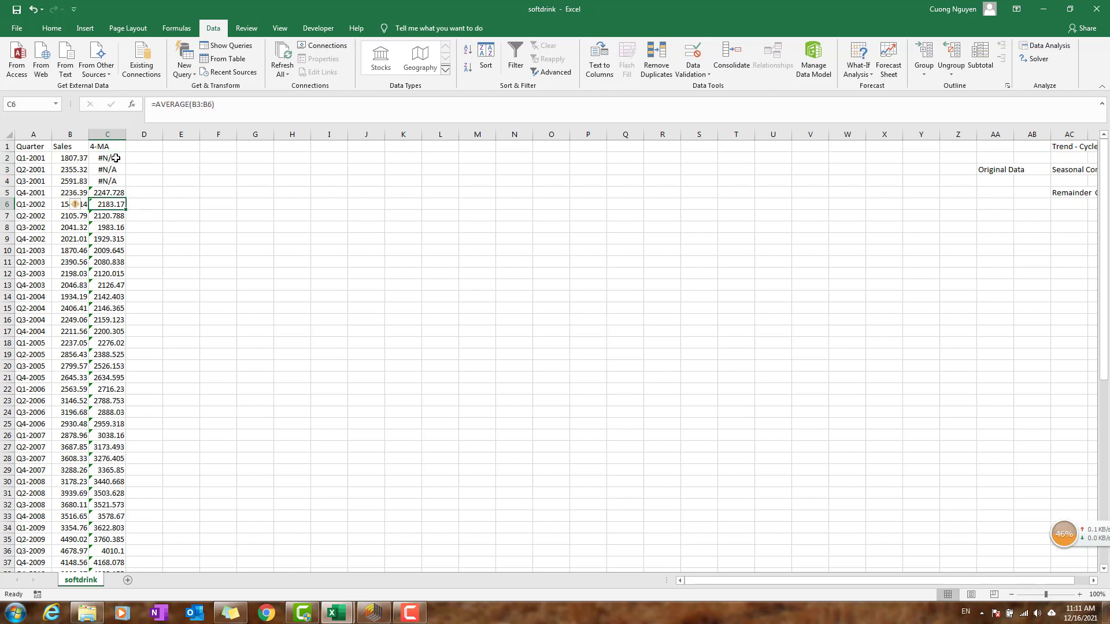
{"action": "key", "text": "ctrl+Down"}
{"action": "key", "text": "Down"}
{"action": "key", "text": "Up"}
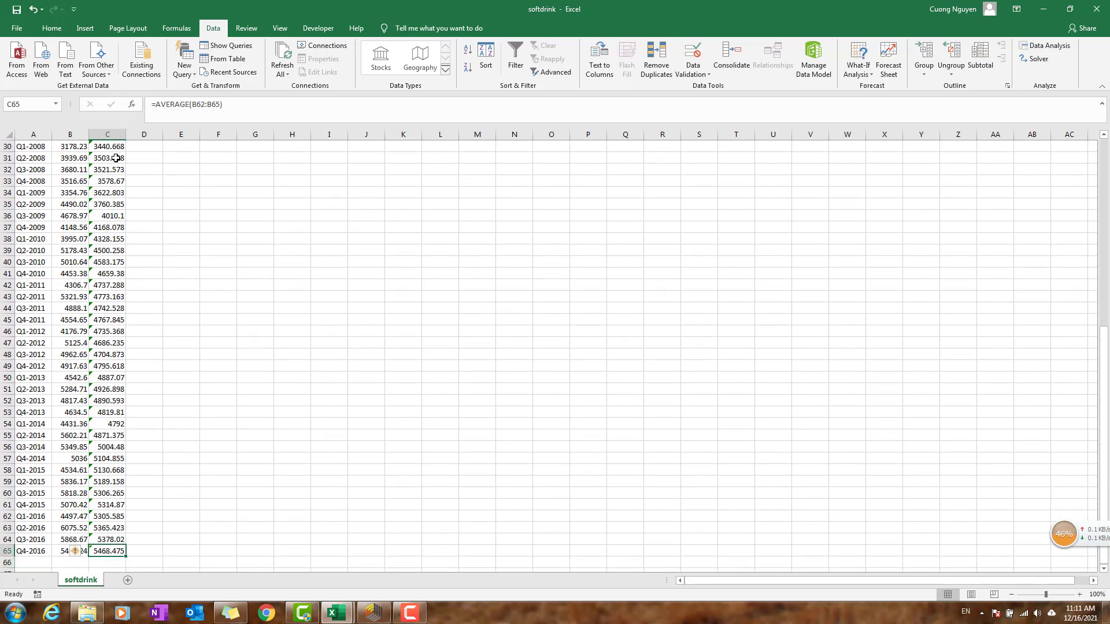
- Move the moving averages in C5:C65 up two rows so they start in C3, and clear the #N/A value in C2
{"action": "key", "text": "ctrl+shift+Up"}
{"action": "key", "text": "ctrl+shift+Down"}
{"action": "key", "text": "ctrl+shift+Down"}
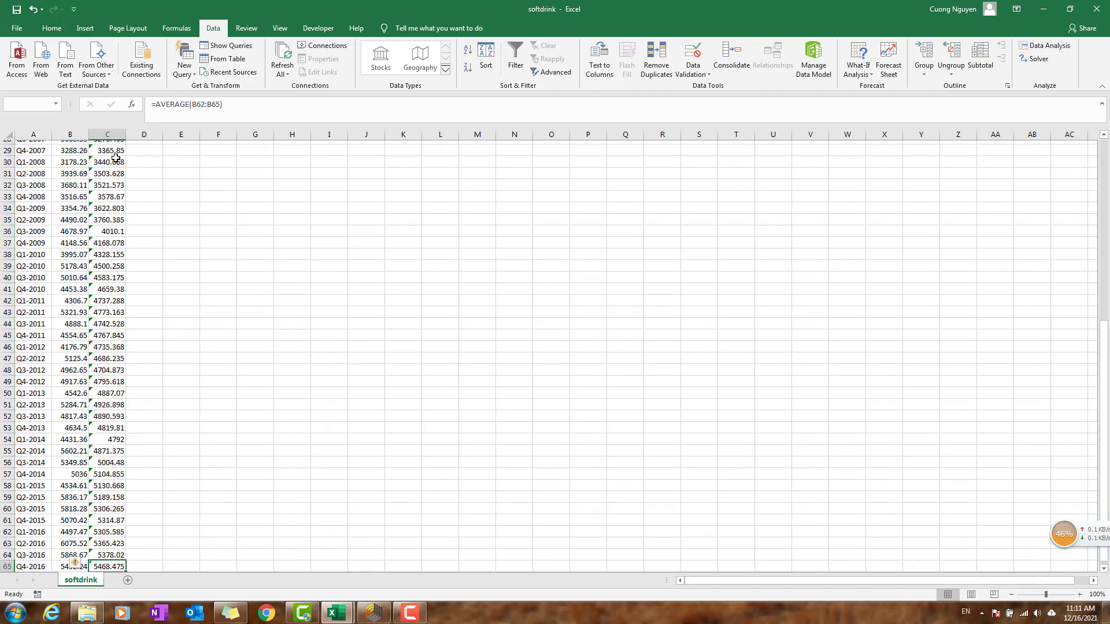
{"action": "key", "text": "ctrl+Up"}
{"action": "key", "text": "Down"}
{"action": "key", "text": "Down"}
{"action": "key", "text": "Down"}
{"action": "key", "text": "Down"}
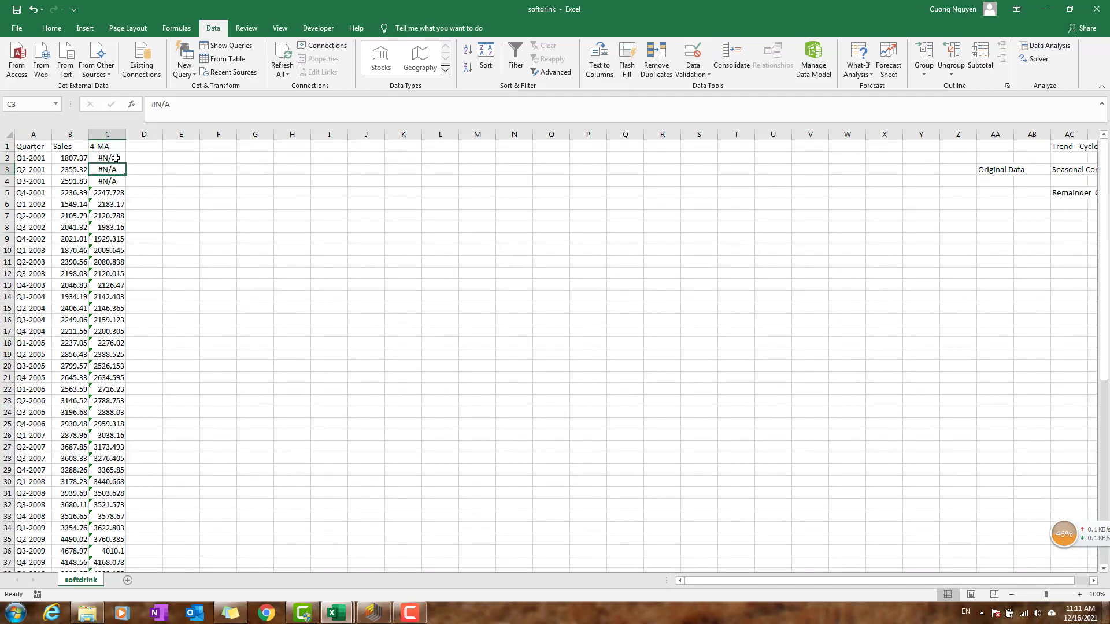
{"action": "key", "text": "ctrl+shift+Down"}
{"action": "scroll", "coordinate": [116, 157], "scroll_direction": "up", "scroll_amount": 10}
{"action": "key", "text": "ctrl+c"}
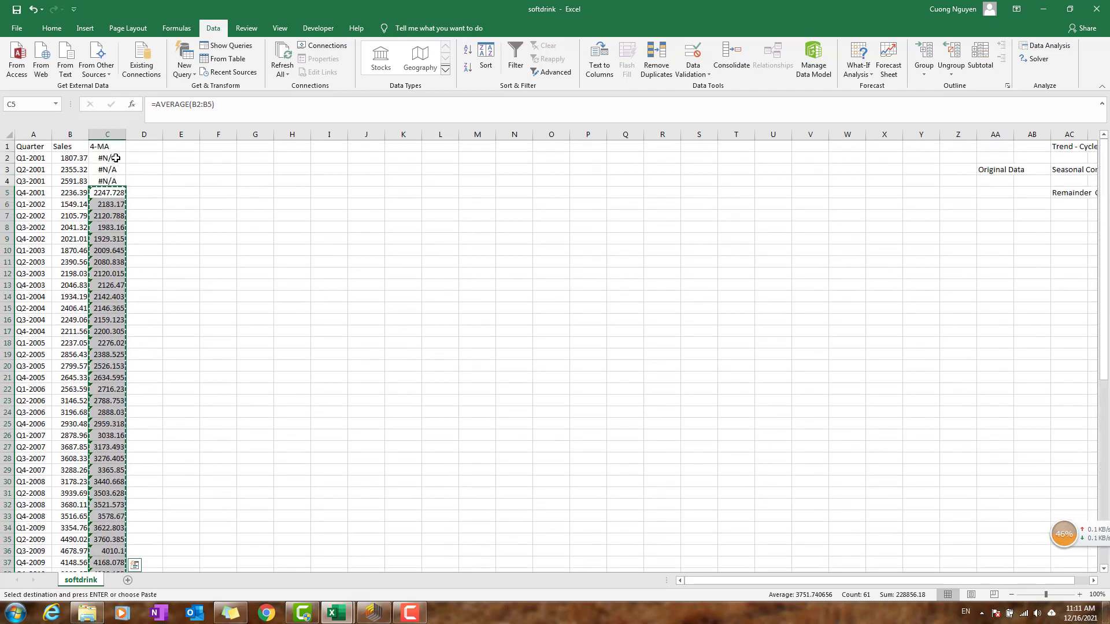
{"action": "left_click", "coordinate": [115, 157]}
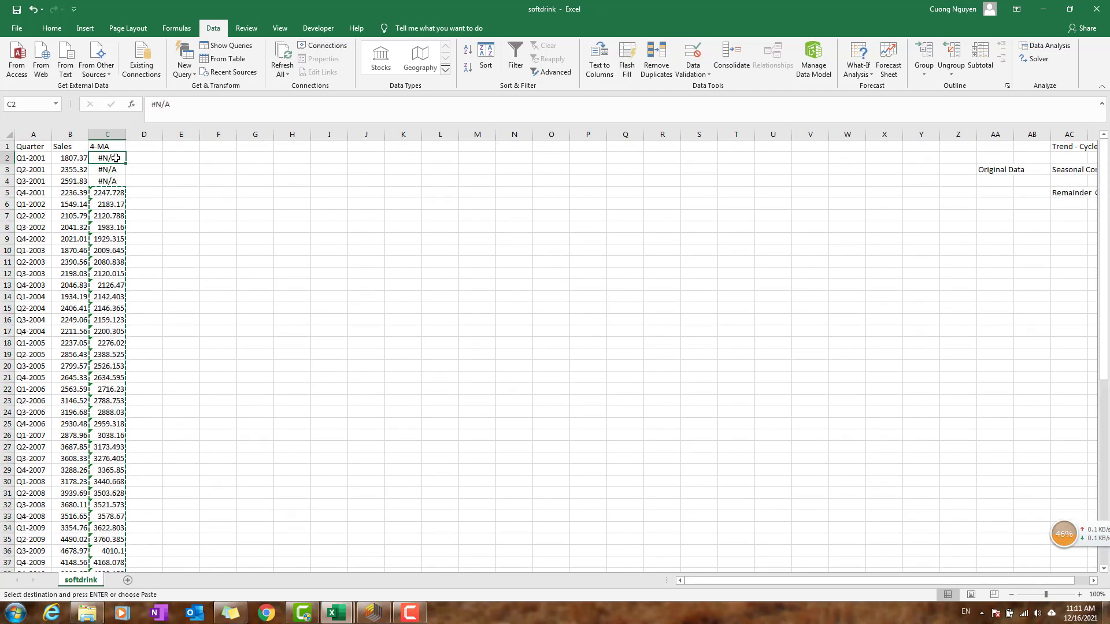
{"action": "key", "text": "Down"}
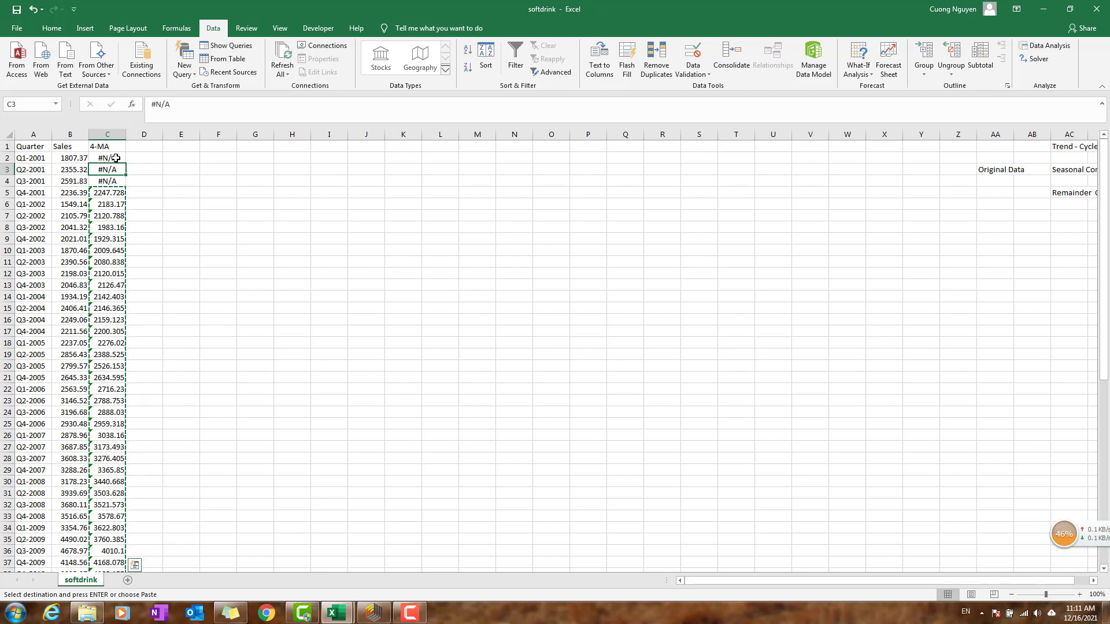
{"action": "key", "text": "ctrl+v"}
{"action": "key", "text": "Up"}
{"action": "key", "text": "Delete"}
{"action": "key", "text": "Down"}
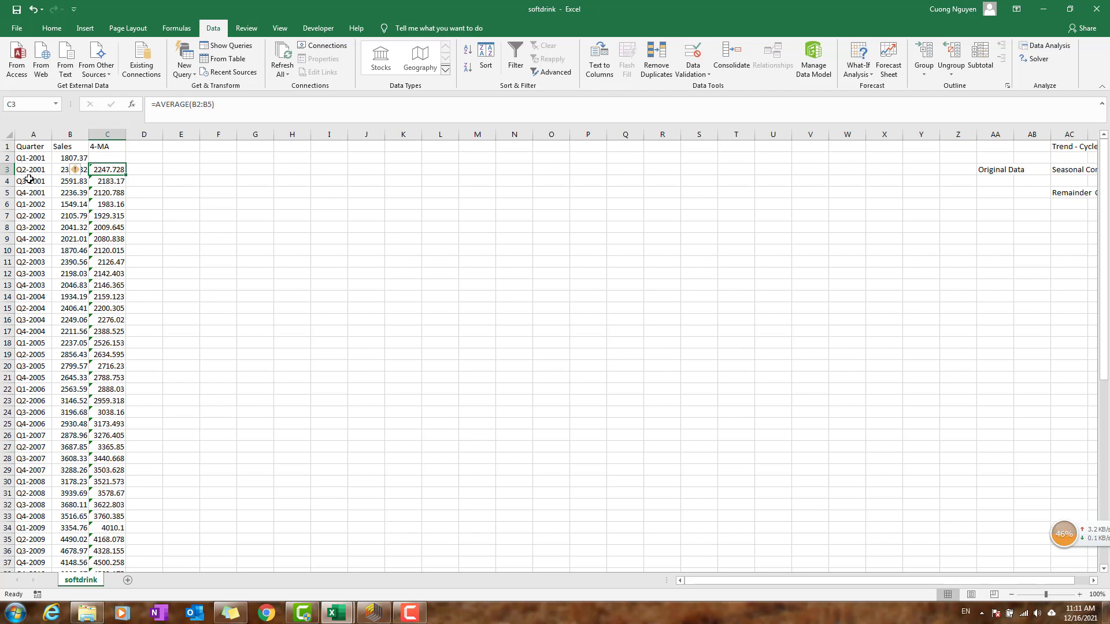
- Check the repositioned moving averages in column C against the quarters, from the empty C2 down to the end of the series
{"action": "left_click", "coordinate": [109, 159]}
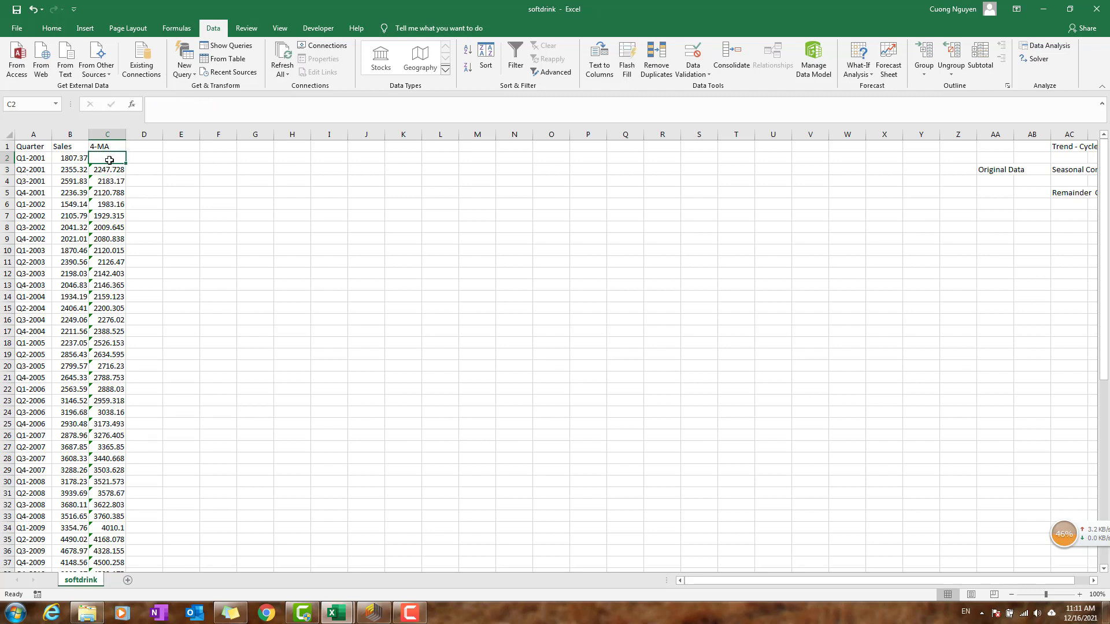
{"action": "left_click", "coordinate": [115, 215]}
{"action": "key", "text": "Down"}
{"action": "key", "text": "Down"}
{"action": "key", "text": "Down"}
{"action": "key", "text": "Down"}
{"action": "key", "text": "Down"}
{"action": "key", "text": "Down"}
{"action": "key", "text": "Down"}
{"action": "key", "text": "Down"}
{"action": "key", "text": "Down"}
{"action": "key", "text": "Down"}
{"action": "key", "text": "Down"}
{"action": "key", "text": "Down"}
{"action": "key", "text": "Down"}
{"action": "key", "text": "Down"}
{"action": "key", "text": "Down"}
{"action": "key", "text": "Down"}
{"action": "key", "text": "Down"}
{"action": "key", "text": "Down"}
{"action": "key", "text": "Down"}
{"action": "key", "text": "Down"}
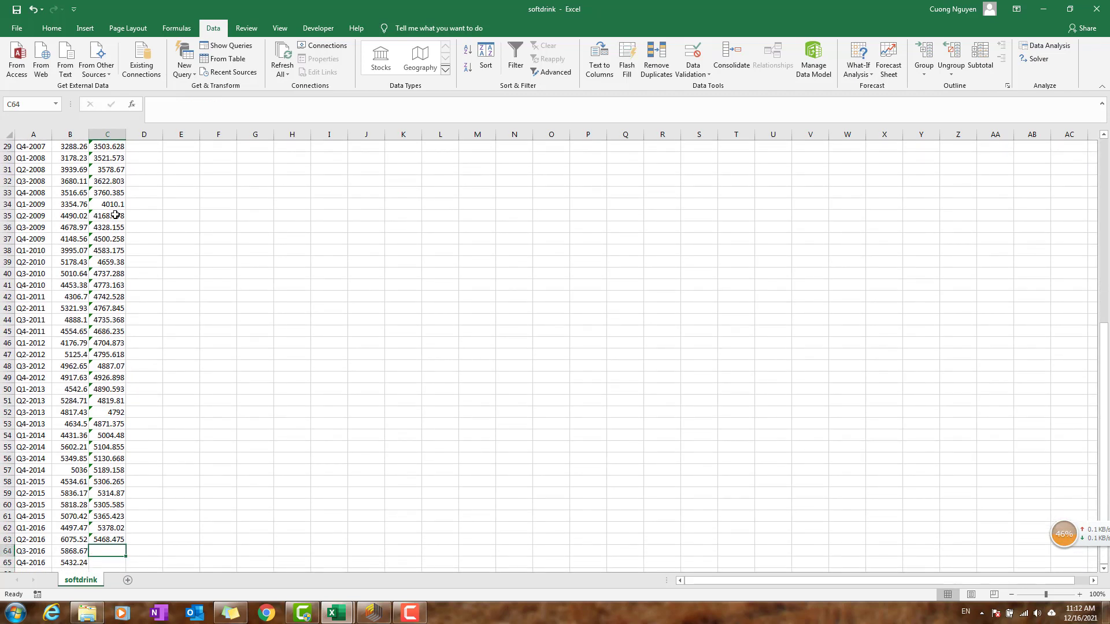
- Enter the column header "Trend-cycle component (2x4 MA)" in cell D1
{"action": "key", "text": "Right"}
{"action": "key", "text": "Up"}
{"action": "key", "text": "ctrl+Up"}
{"action": "key", "text": "Down"}
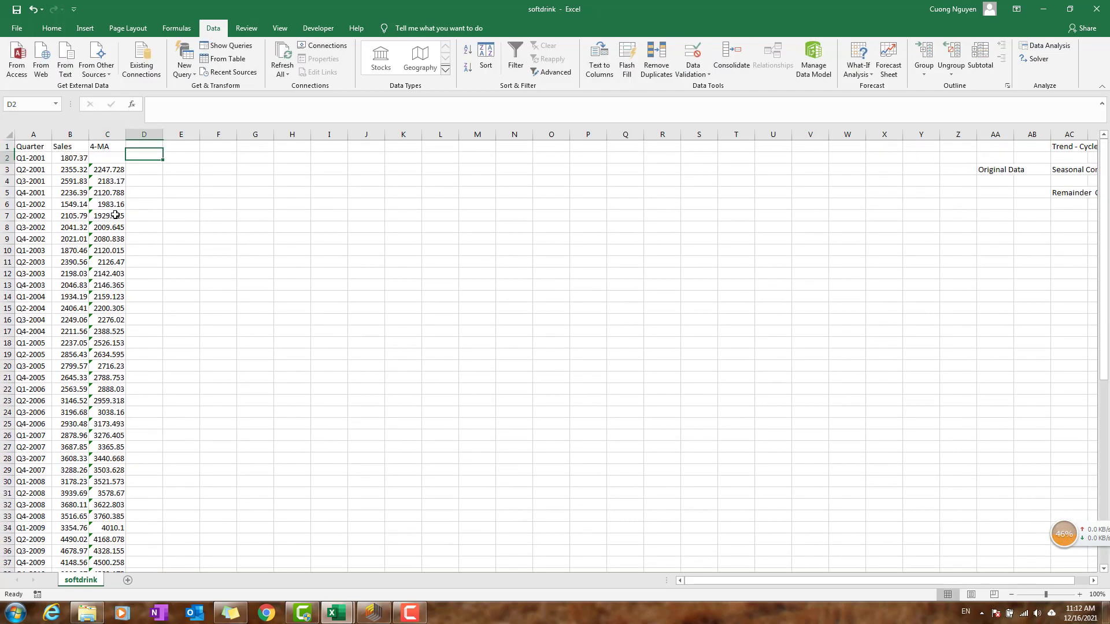
{"action": "key", "text": "ctrl+Down"}
{"action": "key", "text": "Up"}
{"action": "key", "text": "ctrl+Up"}
{"action": "type", "text": "T"}
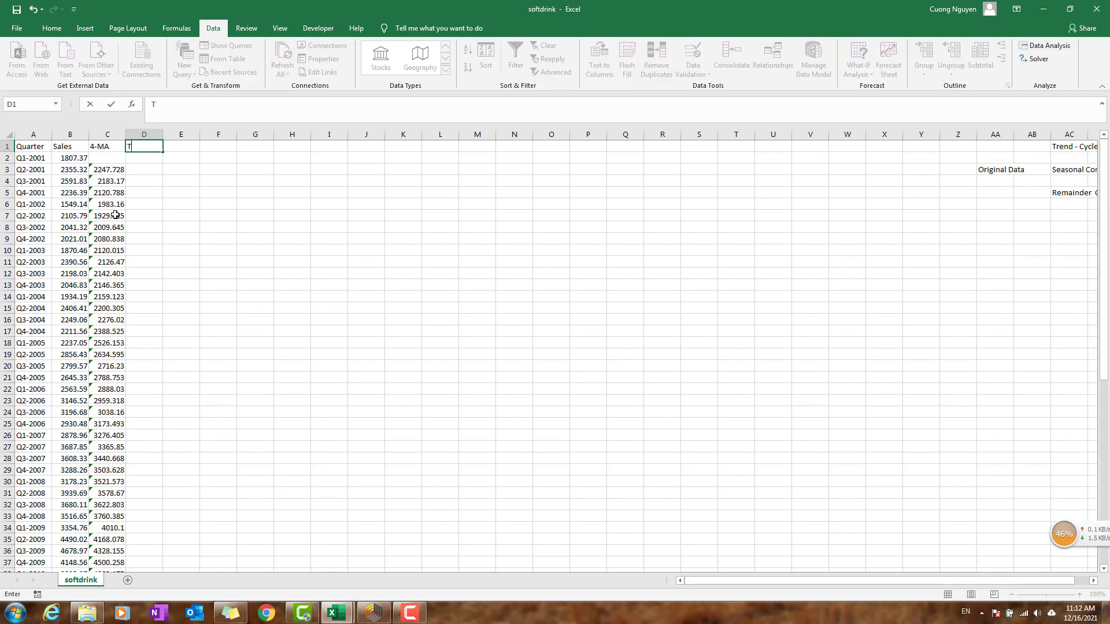
{"action": "type", "text": "rend-cycle component"}
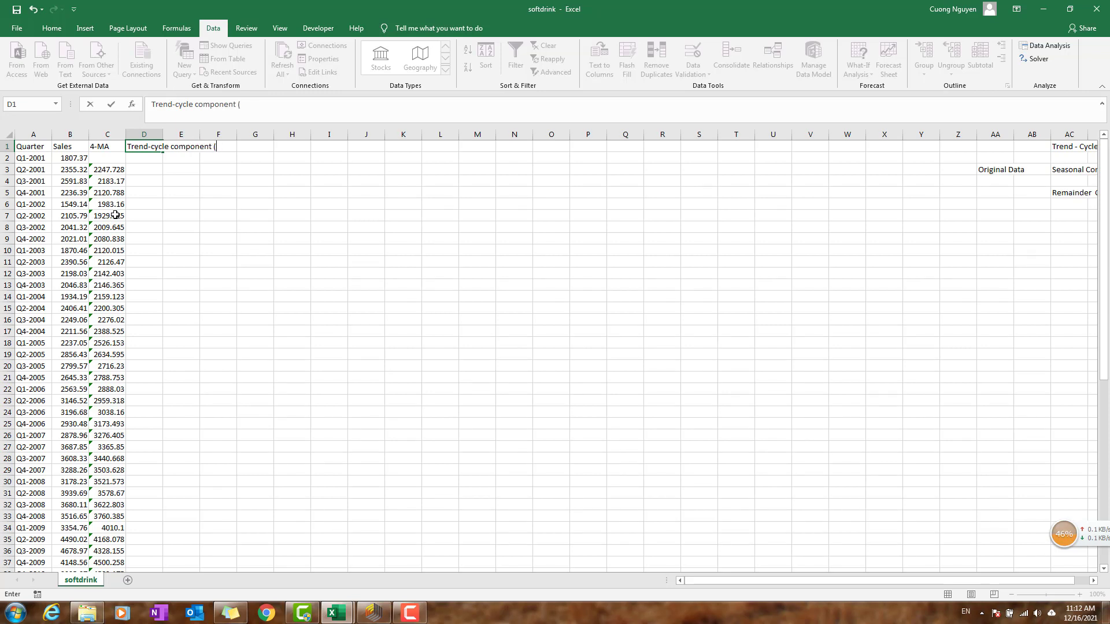
{"action": "type", "text": " (2x4 MA"}
{"action": "key", "text": "Return"}
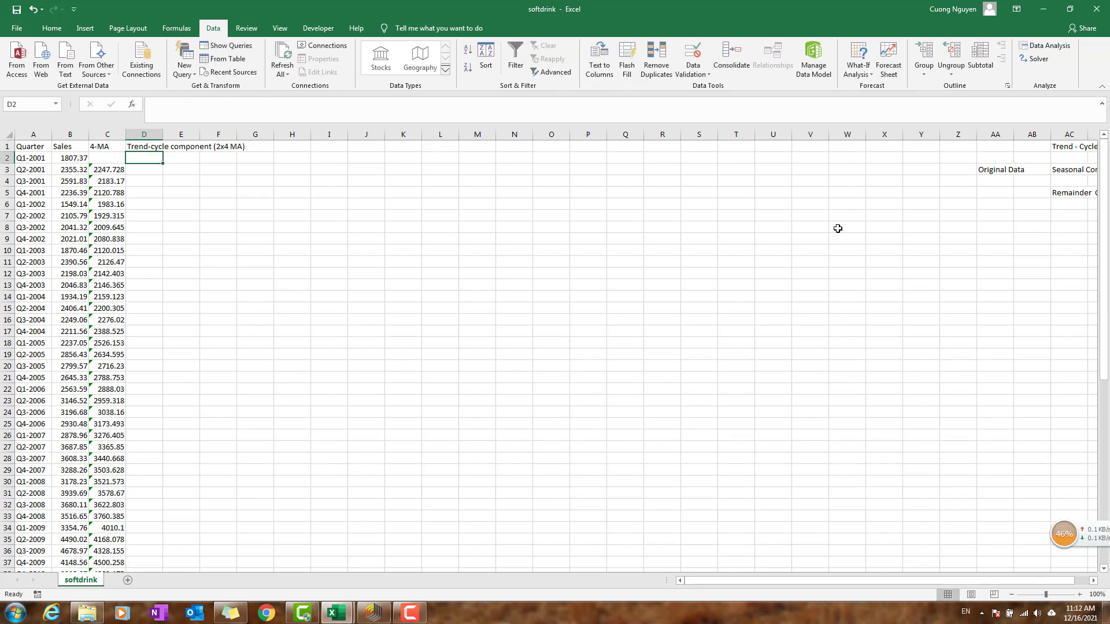
- Enter the formula =AVERAGE(C3:C4) in cell D4 to average the first two moving averages
{"action": "left_click", "coordinate": [151, 180]}
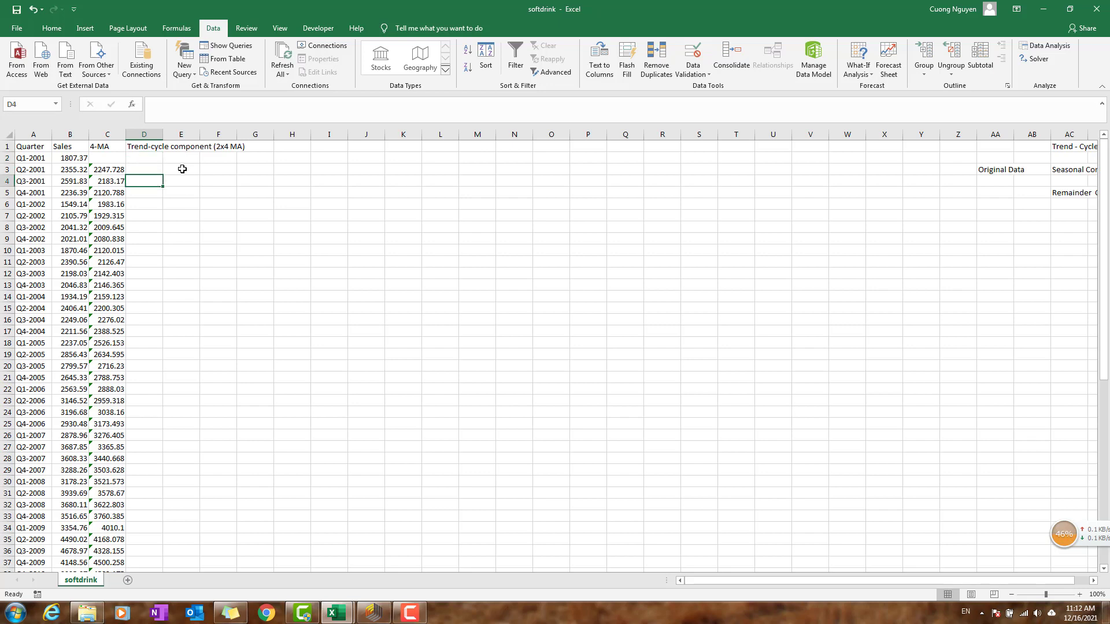
{"action": "type", "text": "="}
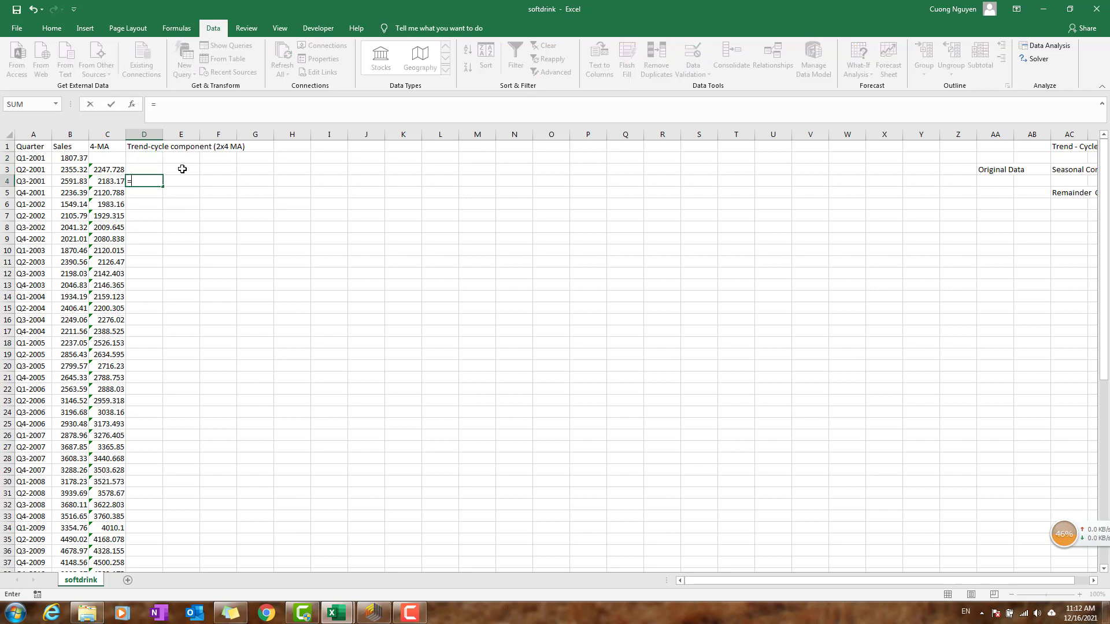
{"action": "type", "text": "averag"}
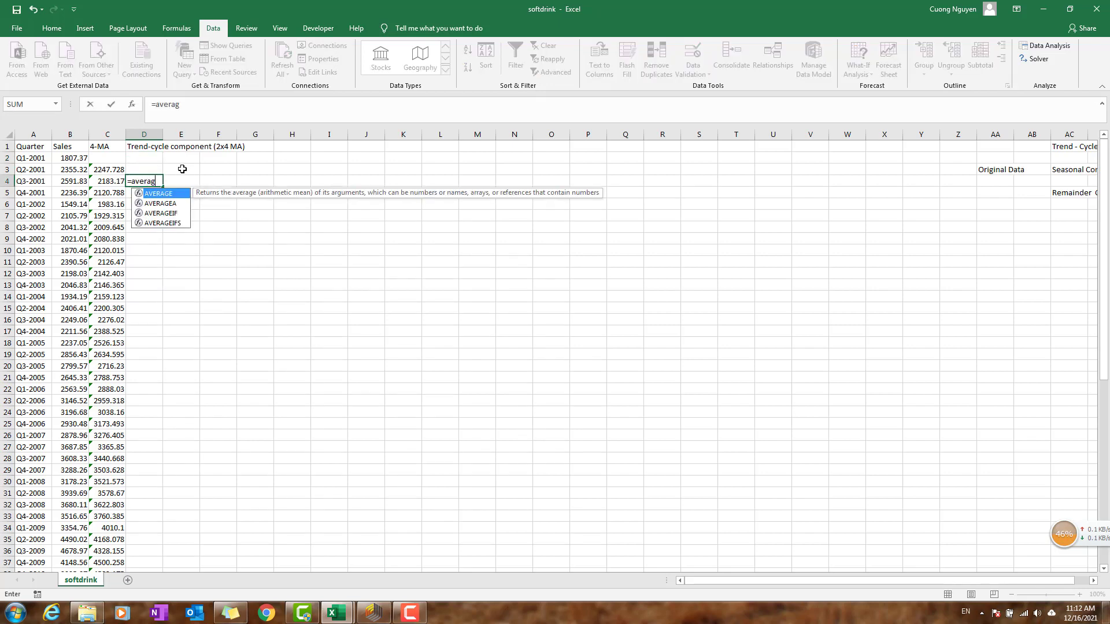
{"action": "type", "text": "e("}
{"action": "key", "text": "Left"}
{"action": "key", "text": "Up"}
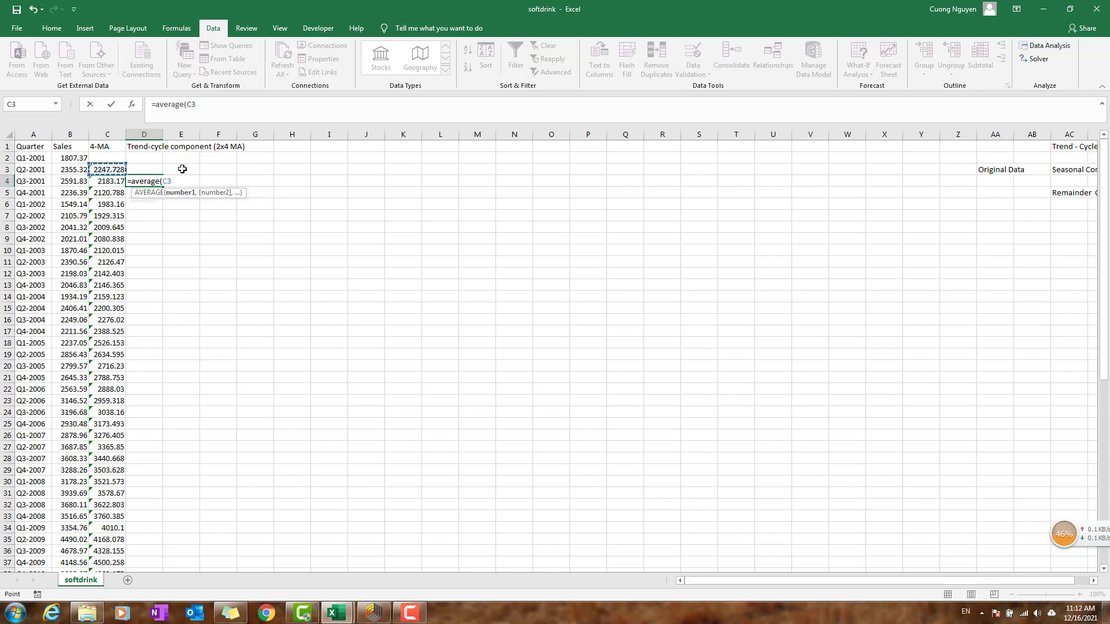
{"action": "key", "text": "shift+Down"}
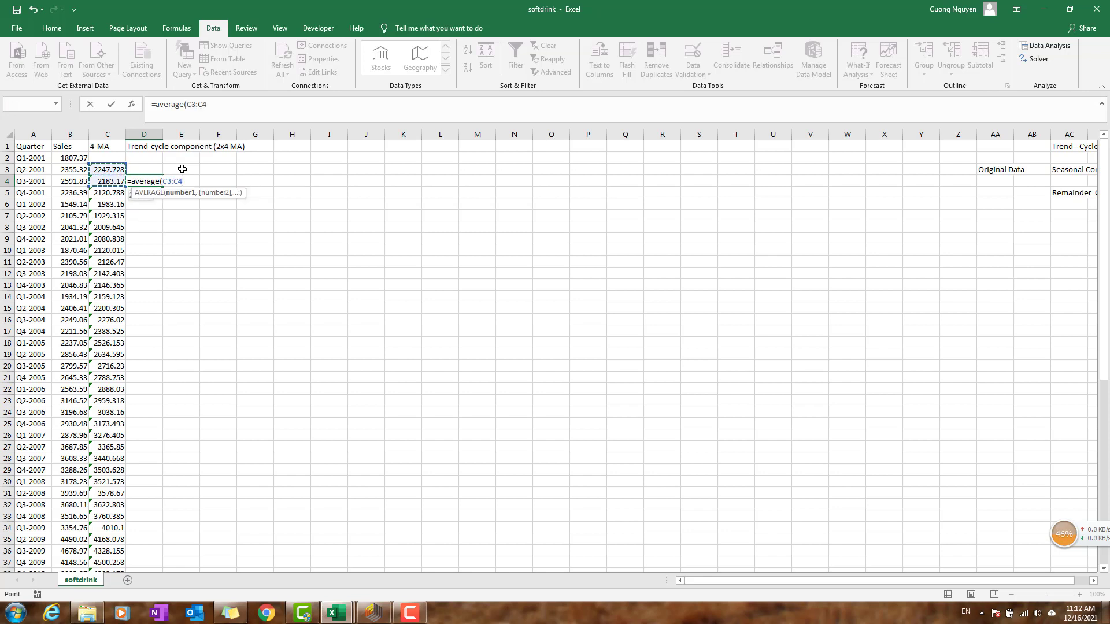
{"action": "key", "text": "Return"}
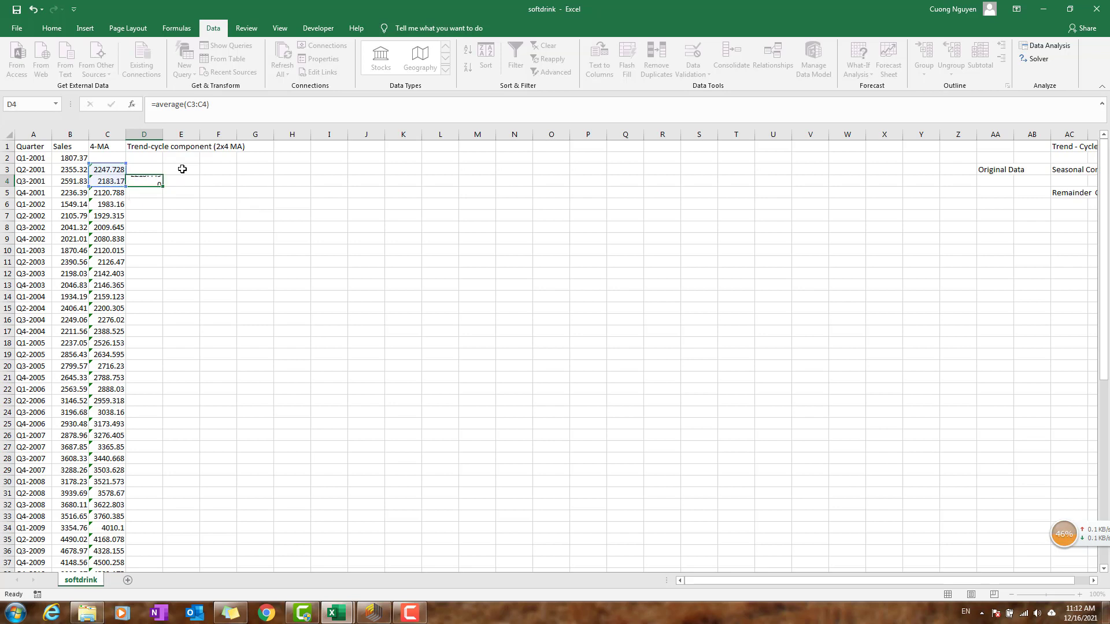
- Fill the D4 averaging formula down column D to the last data row
{"action": "left_click", "coordinate": [143, 178]}
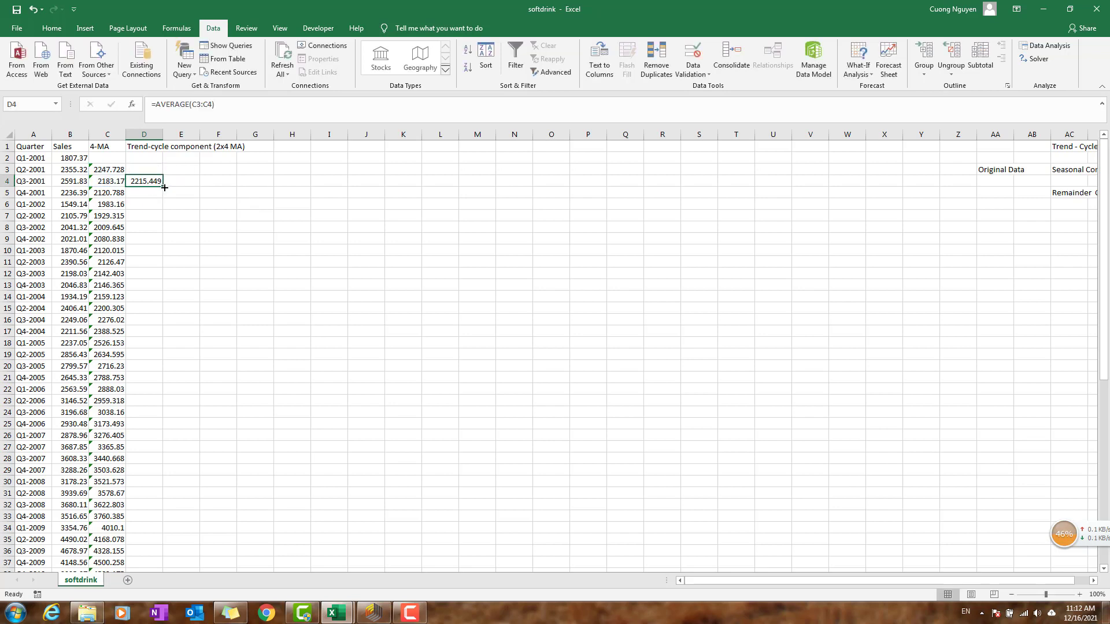
{"action": "double_click", "coordinate": [165, 187]}
{"action": "left_click", "coordinate": [151, 181]}
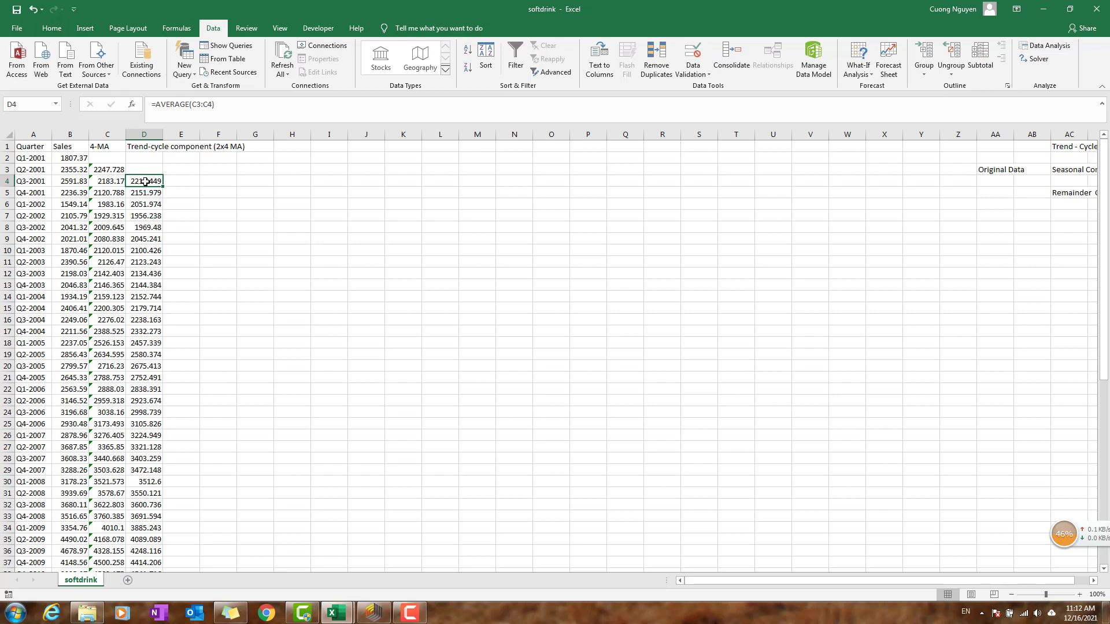
- Inspect the filled formulas at the end of column D and clear the invalid averages in D65 and D64
{"action": "key", "text": "ctrl+Down"}
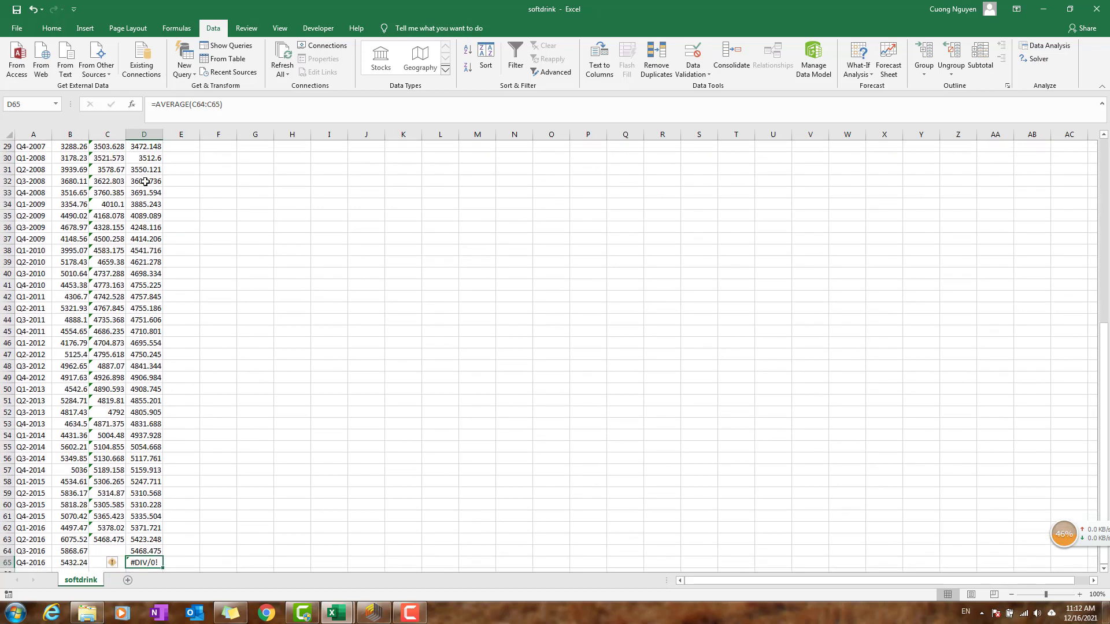
{"action": "key", "text": "Delete"}
{"action": "key", "text": "Up"}
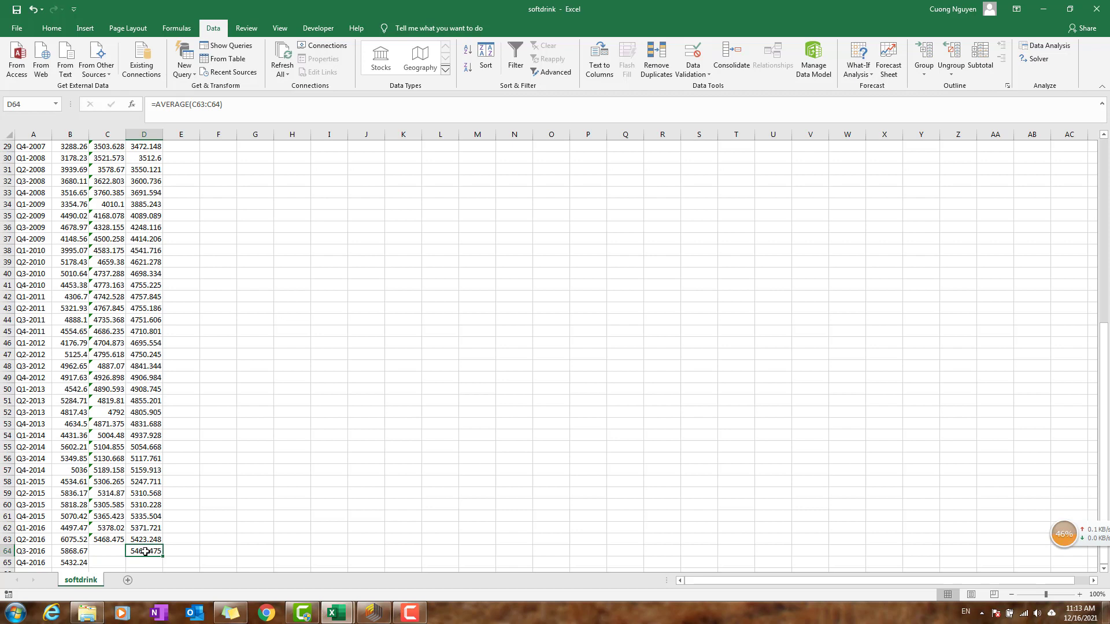
{"action": "double_click", "coordinate": [145, 550]}
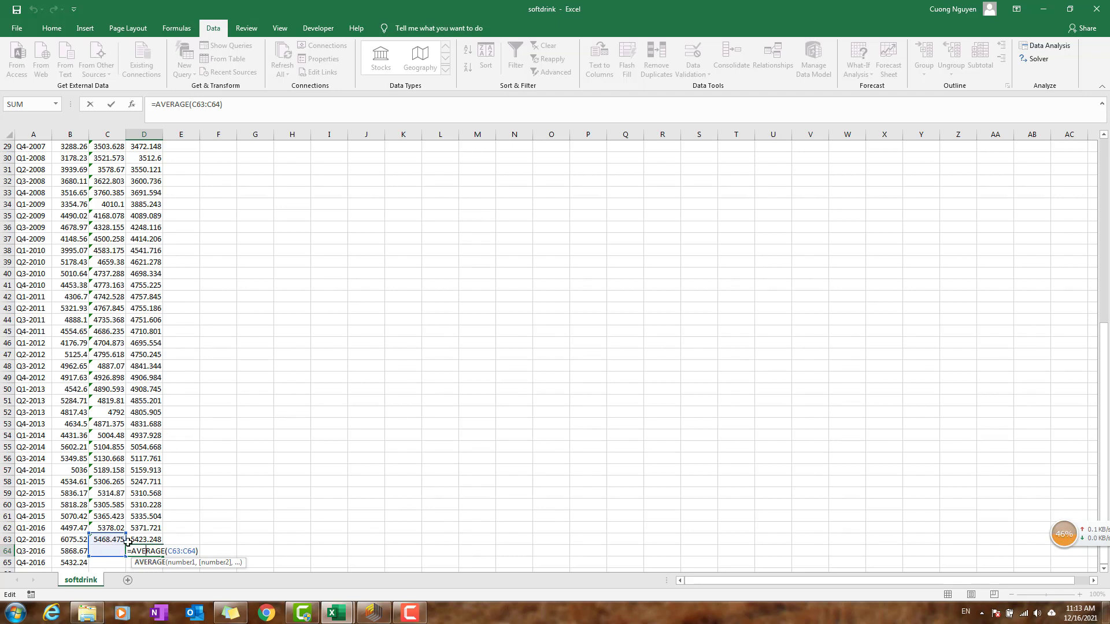
{"action": "key", "text": "Return"}
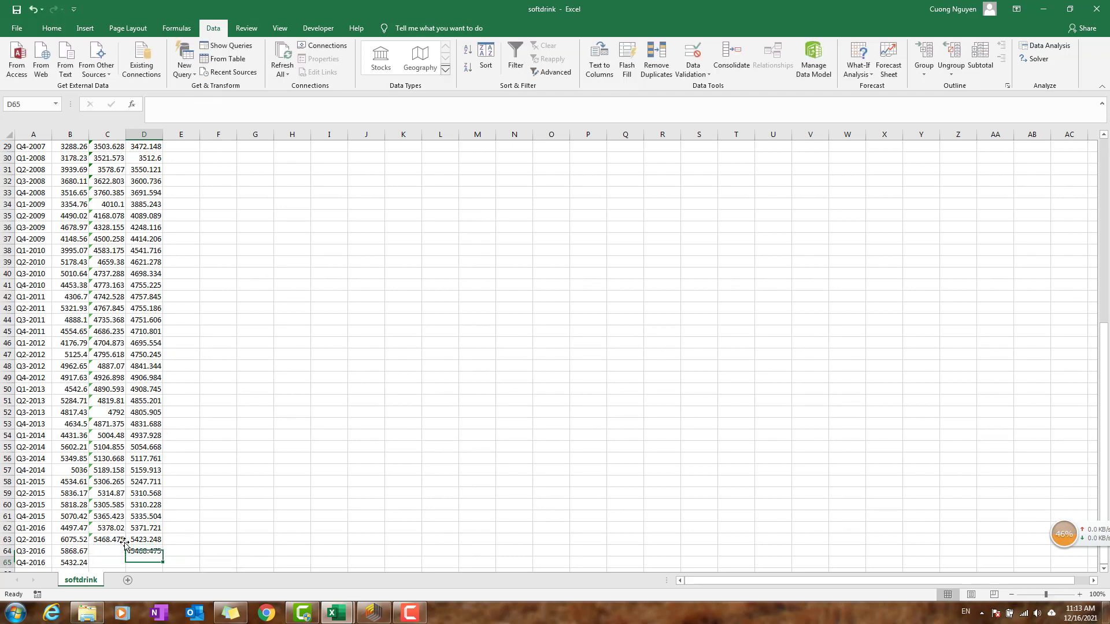
{"action": "key", "text": "Up"}
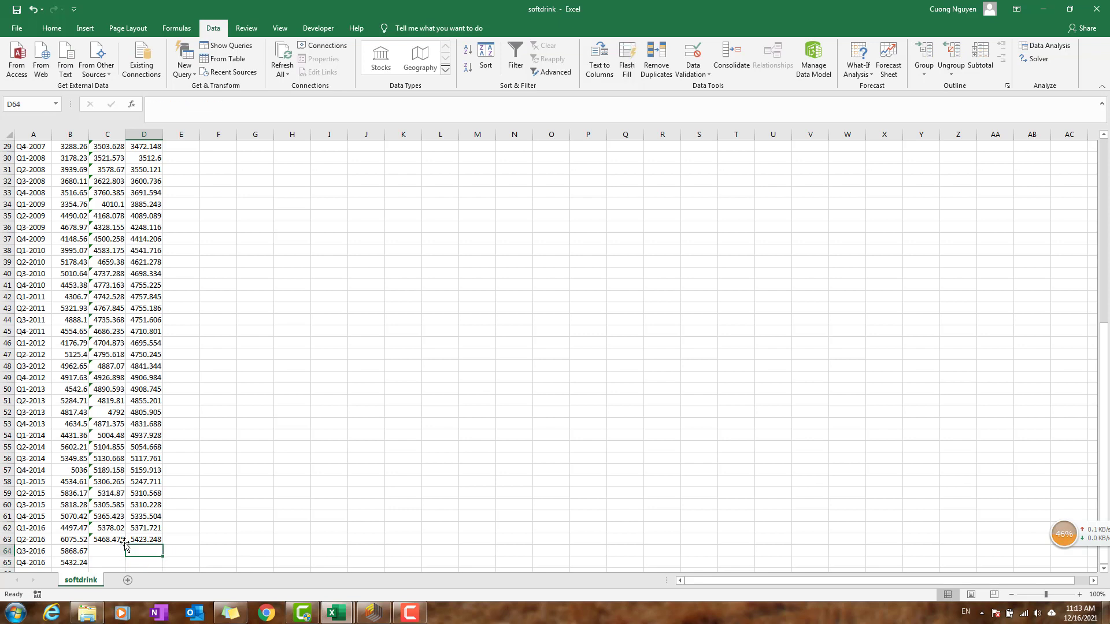
- Widen column D to fit its trend-cycle header and color the header text in D1 red
{"action": "key", "text": "Right"}
{"action": "key", "text": "ctrl+Up"}
{"action": "key", "text": "Down"}
{"action": "key", "text": "Down"}
{"action": "key", "text": "Down"}
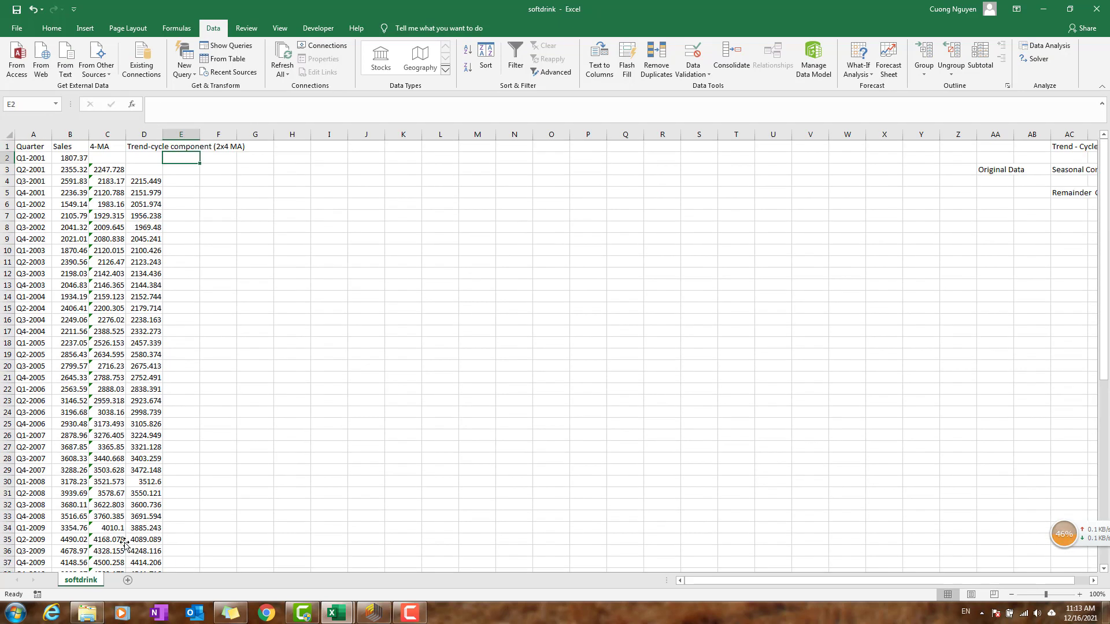
{"action": "double_click", "coordinate": [162, 134]}
{"action": "left_click", "coordinate": [191, 149]}
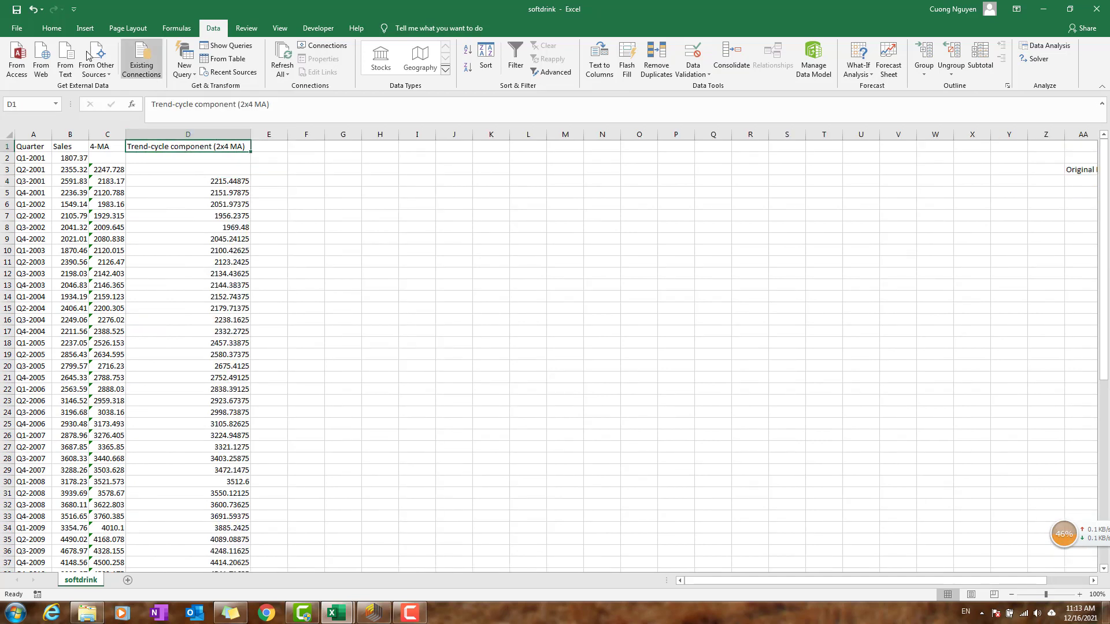
{"action": "left_click", "coordinate": [51, 28]}
{"action": "left_click", "coordinate": [200, 68]}
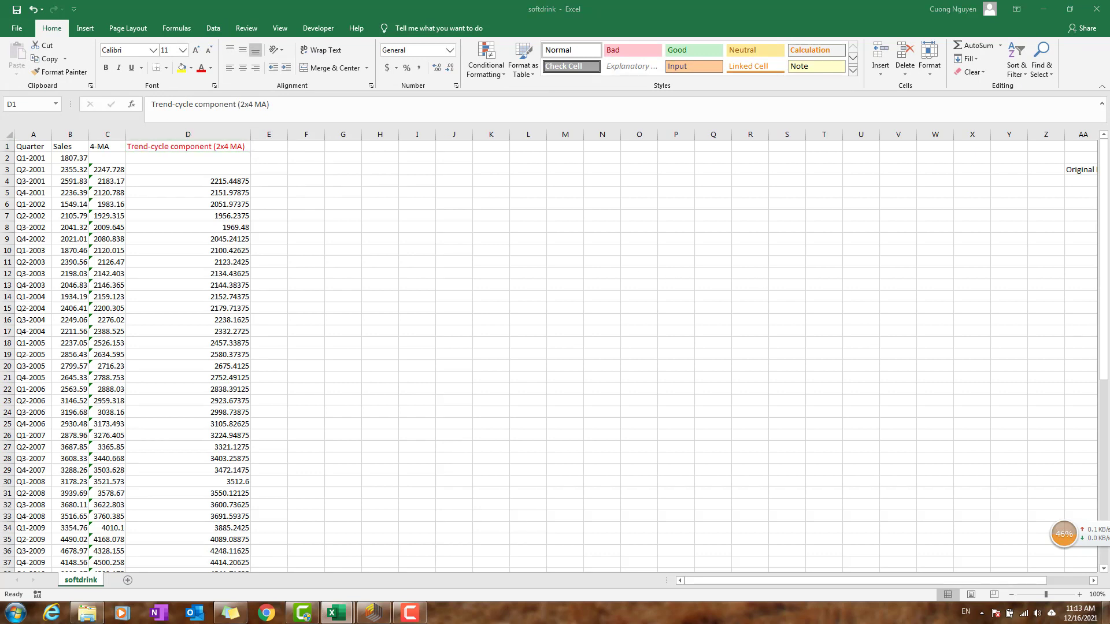
- Enter the header "Detrended Series" in cell E1
{"action": "left_click", "coordinate": [279, 149]}
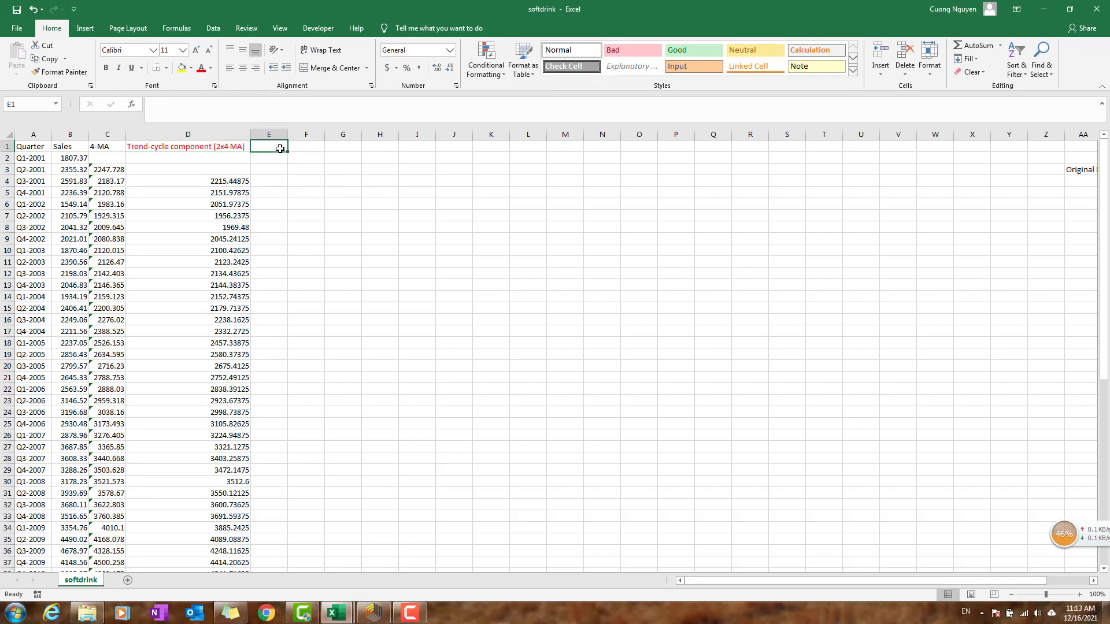
{"action": "type", "text": "Detrend"}
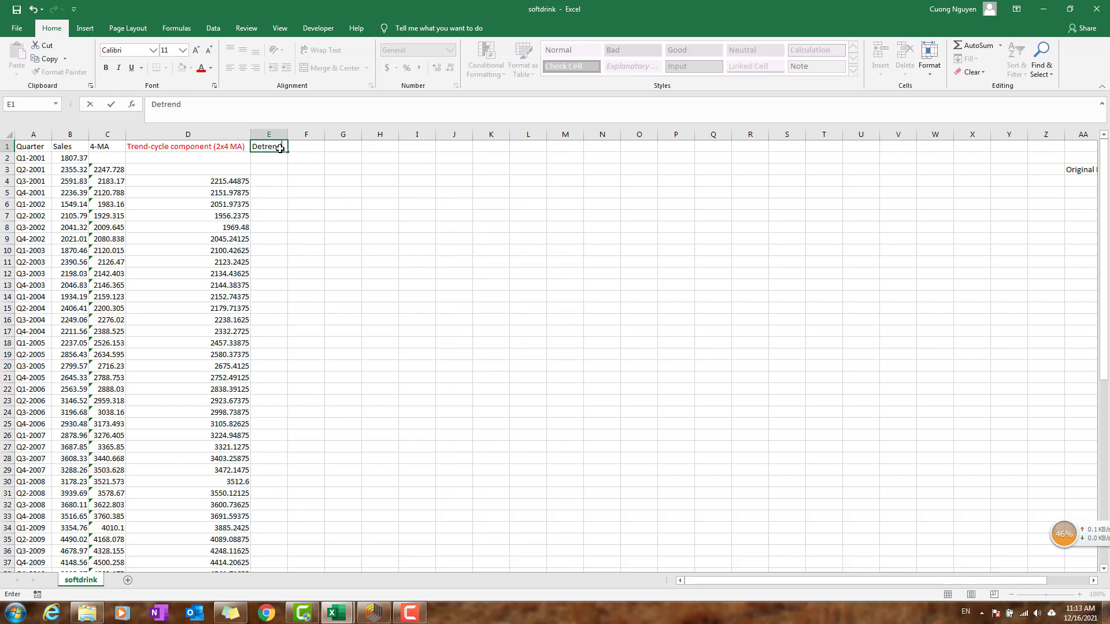
{"action": "type", "text": "ed Series"}
{"action": "key", "text": "Return"}
- Enter the formula =B4-D4 in cell E4 to subtract the trend-cycle value from sales
{"action": "key", "text": "Return"}
{"action": "key", "text": "Return"}
{"action": "type", "text": "="}
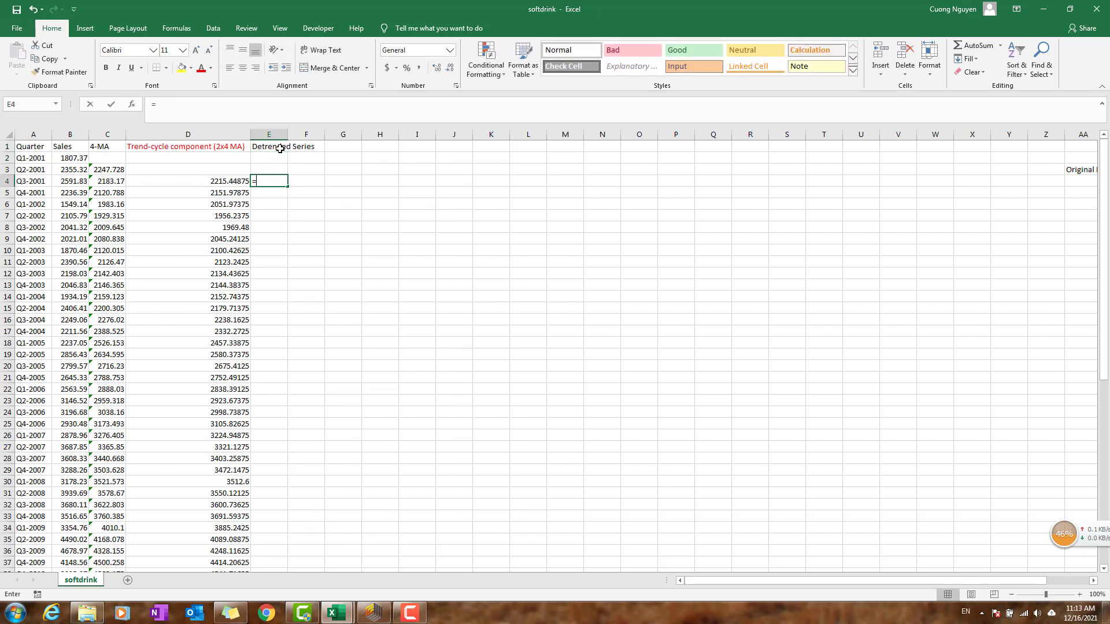
{"action": "key", "text": "Left"}
{"action": "key", "text": "Left"}
{"action": "key", "text": "Left"}
{"action": "type", "text": "-"}
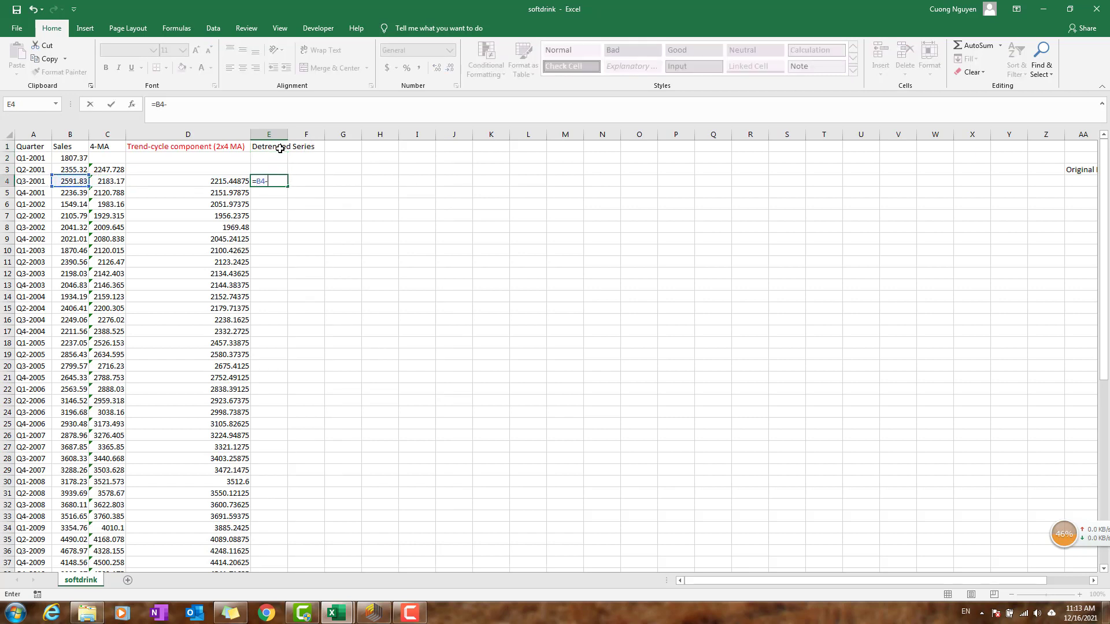
{"action": "key", "text": "Left"}
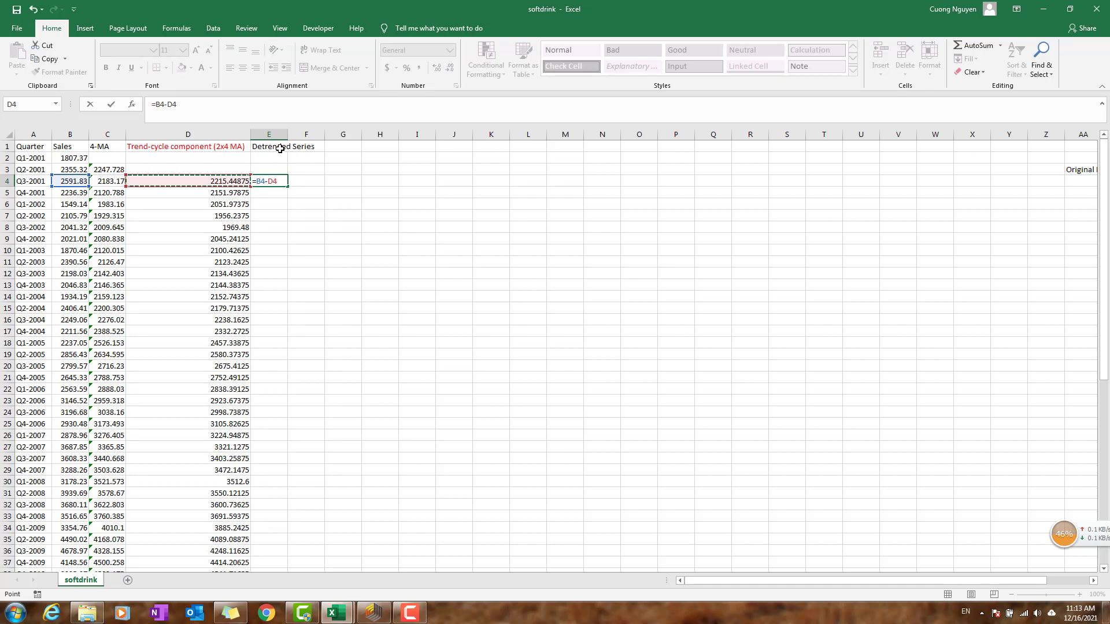
{"action": "key", "text": "Return"}
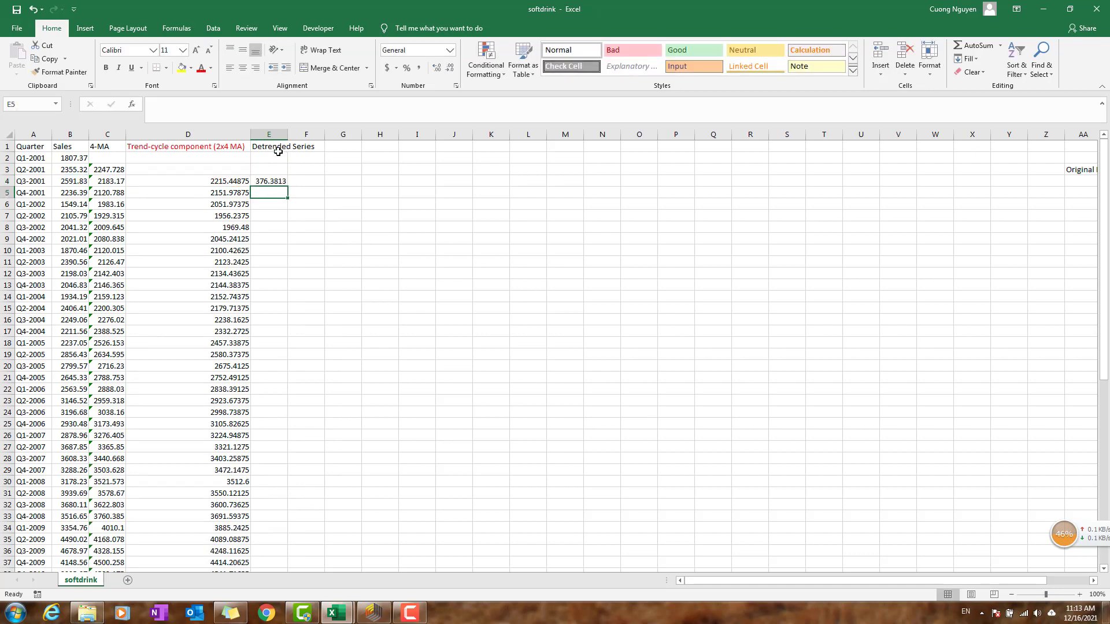
- Fill the E4 formula down column E and clear the invalid results in E64 and E65
{"action": "left_click", "coordinate": [279, 180]}
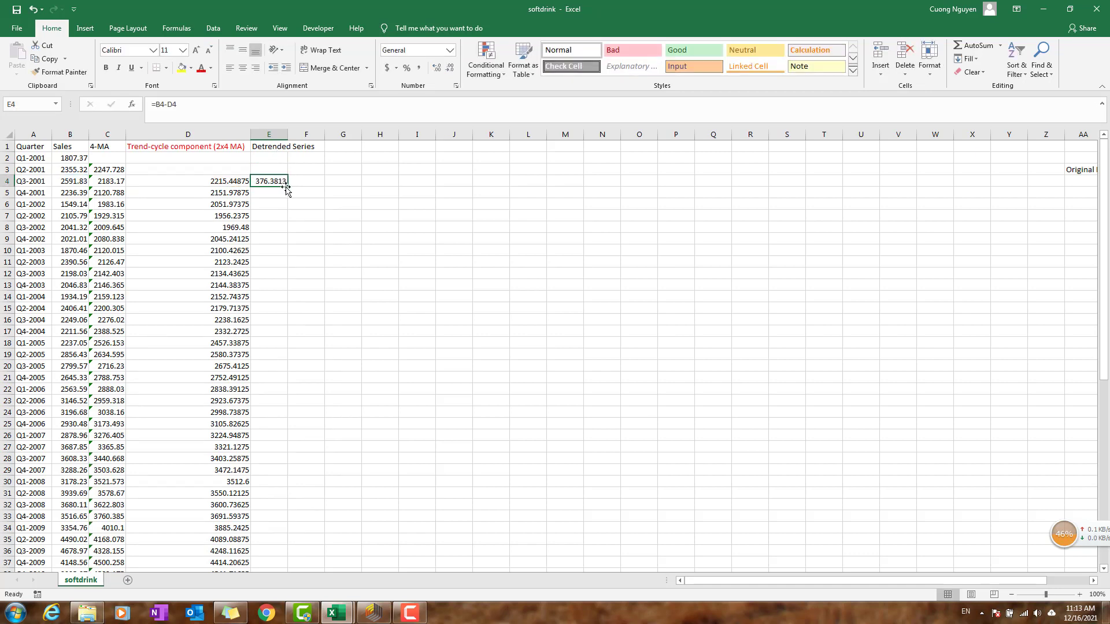
{"action": "double_click", "coordinate": [287, 186]}
{"action": "key", "text": "ctrl+Down"}
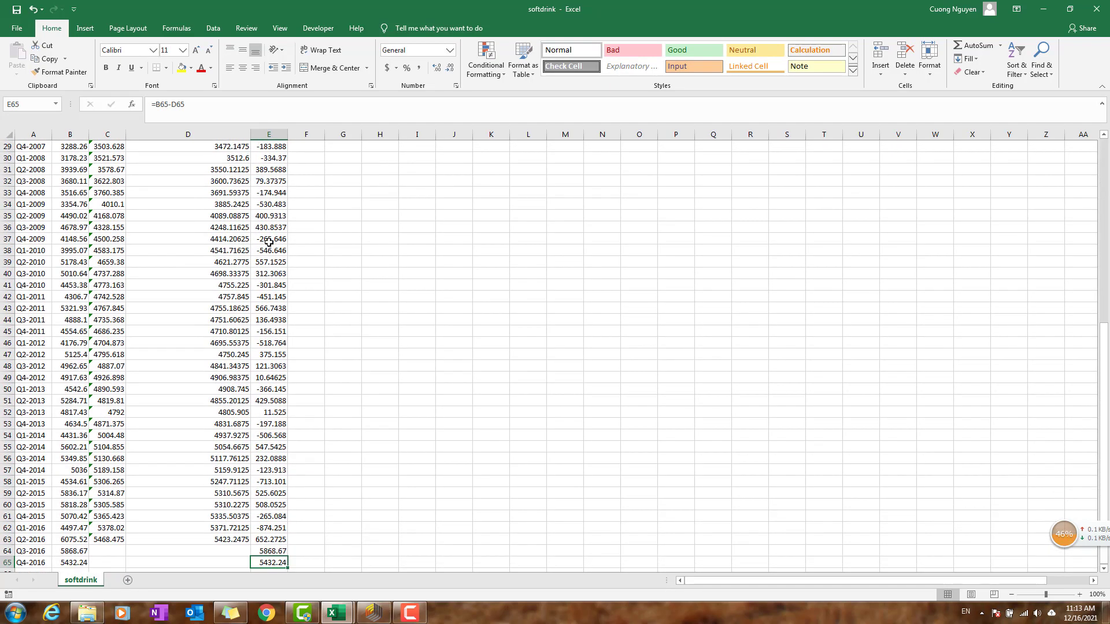
{"action": "key", "text": "shift+Up"}
{"action": "key", "text": "Delete"}
{"action": "key", "text": "Right"}
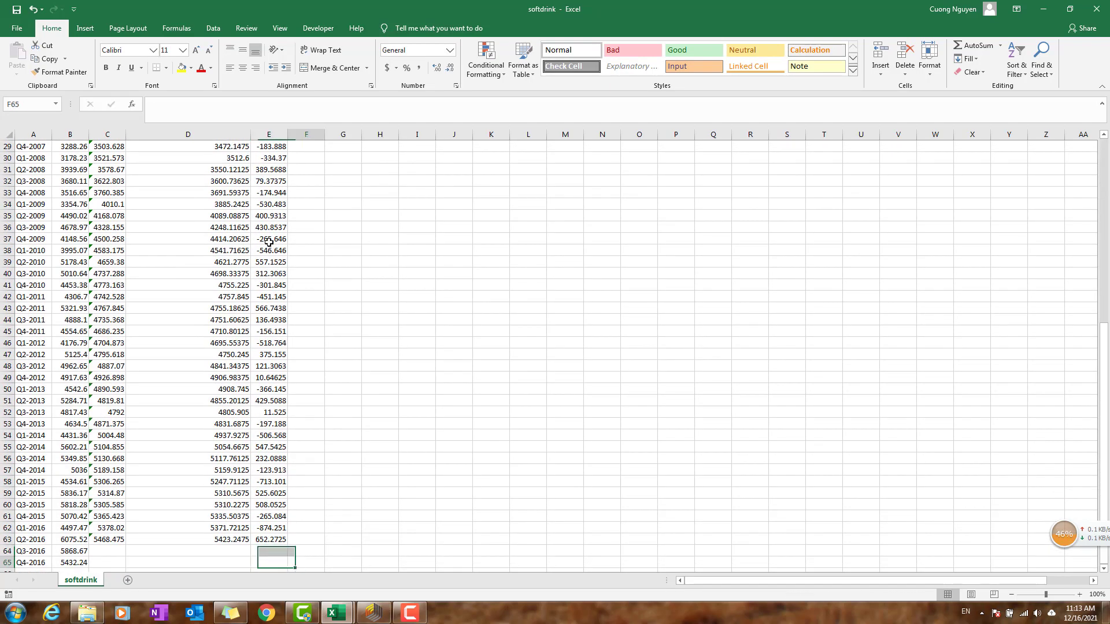
- Return to the top of the sheet and widen column E to fit its header
{"action": "key", "text": "Up"}
{"action": "key", "text": "ctrl+Up"}
{"action": "key", "text": "Down"}
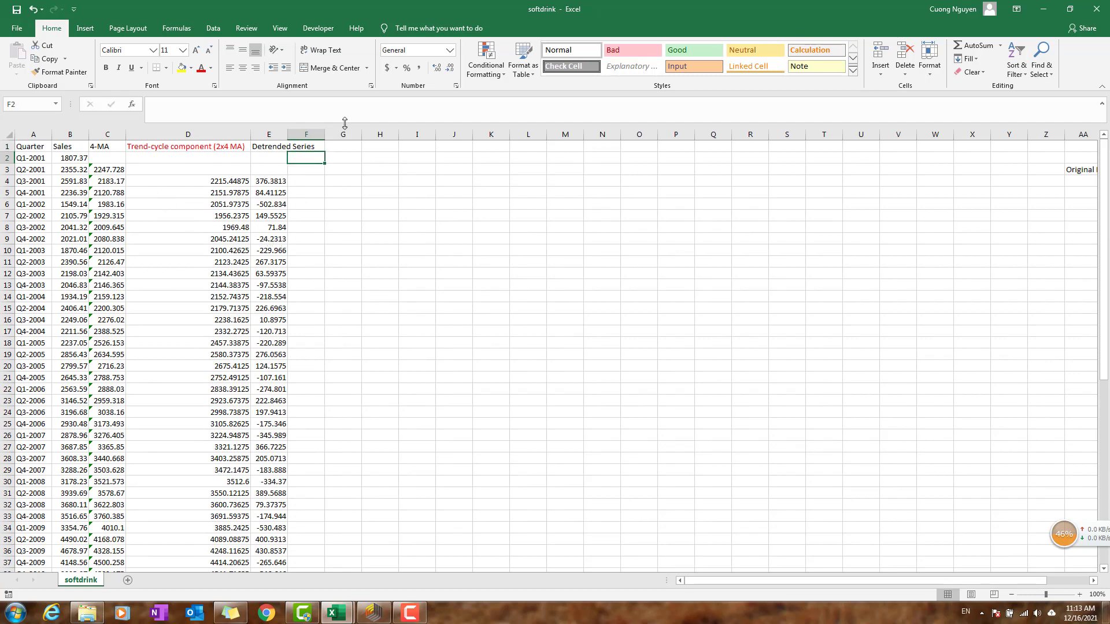
{"action": "double_click", "coordinate": [288, 134]}
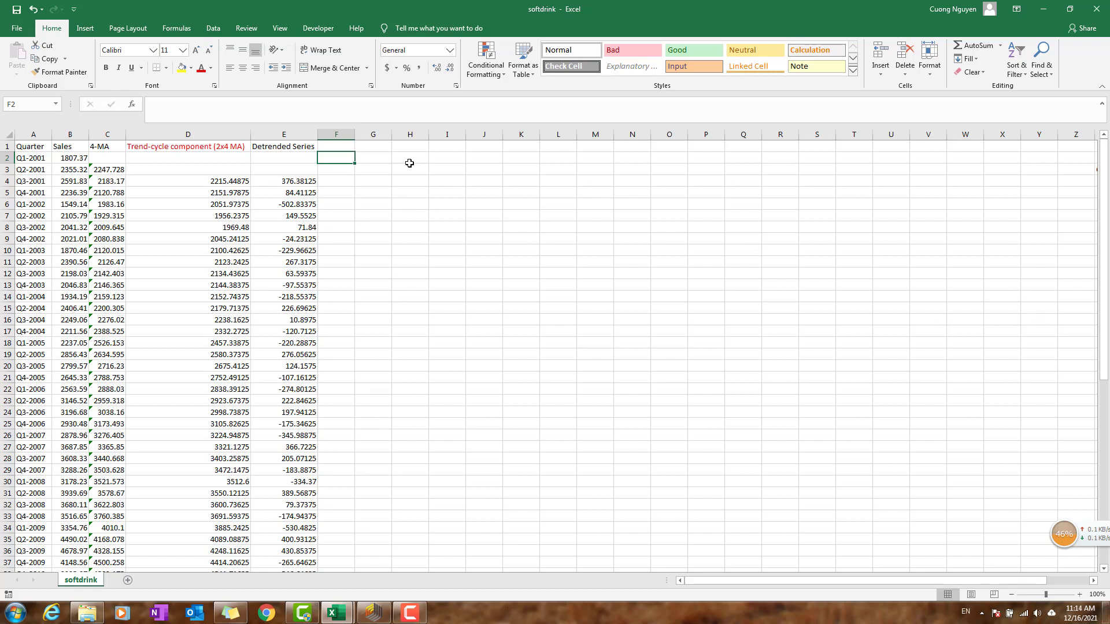
- Enter the header "Average Detrended Quarterly Values" in cell F1
{"action": "left_click", "coordinate": [349, 148]}
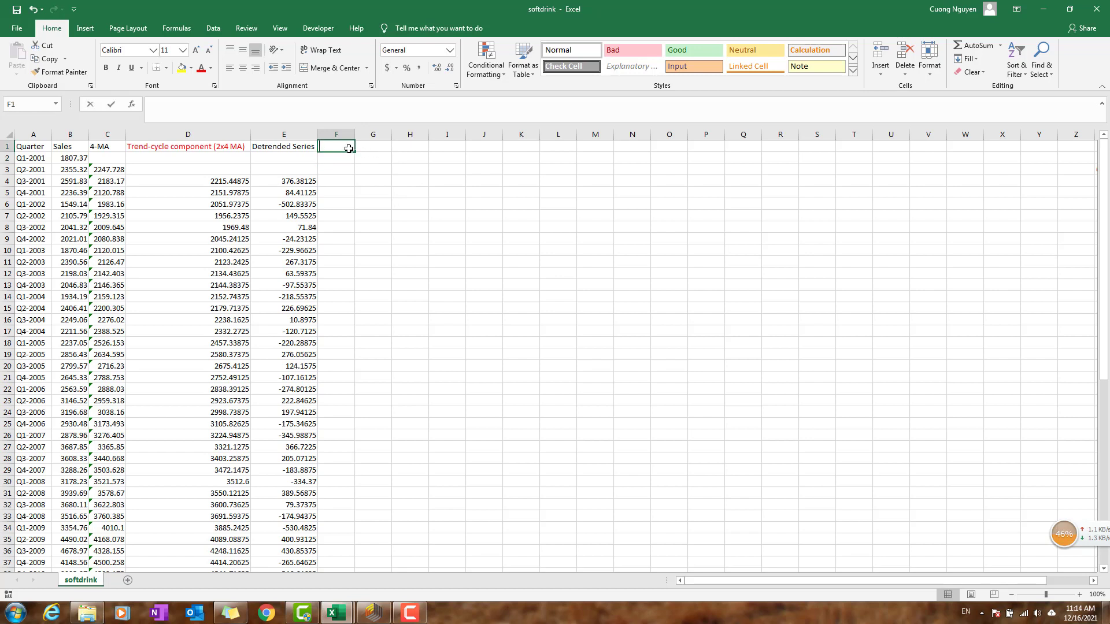
{"action": "type", "text": "Detrended"}
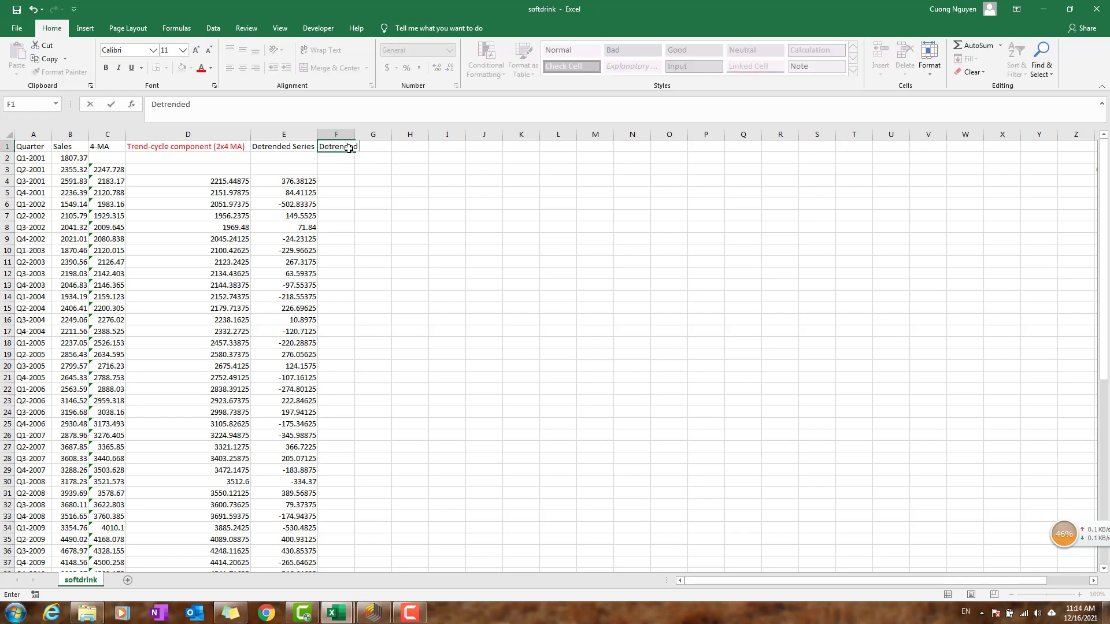
{"action": "key", "text": "BackSpace"}
{"action": "key", "text": "BackSpace"}
{"action": "key", "text": "BackSpace"}
{"action": "key", "text": "BackSpace"}
{"action": "key", "text": "BackSpace"}
{"action": "key", "text": "BackSpace"}
{"action": "key", "text": "BackSpace"}
{"action": "key", "text": "BackSpace"}
{"action": "key", "text": "BackSpace"}
{"action": "type", "text": "Average Detrended"}
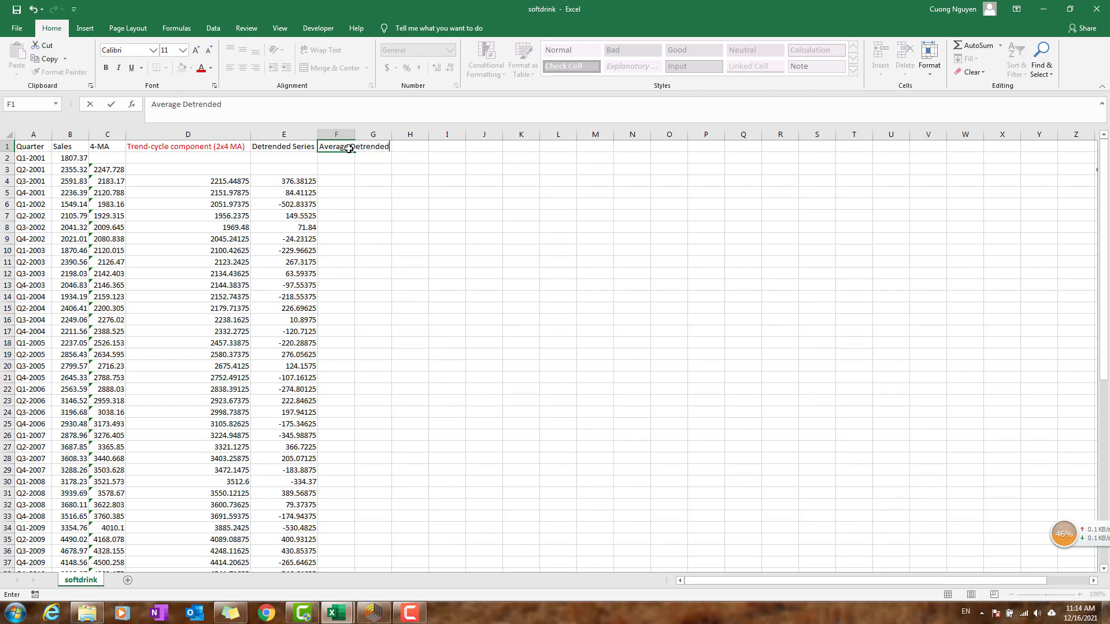
{"action": "type", "text": " Quarterly Values"}
{"action": "key", "text": "Return"}
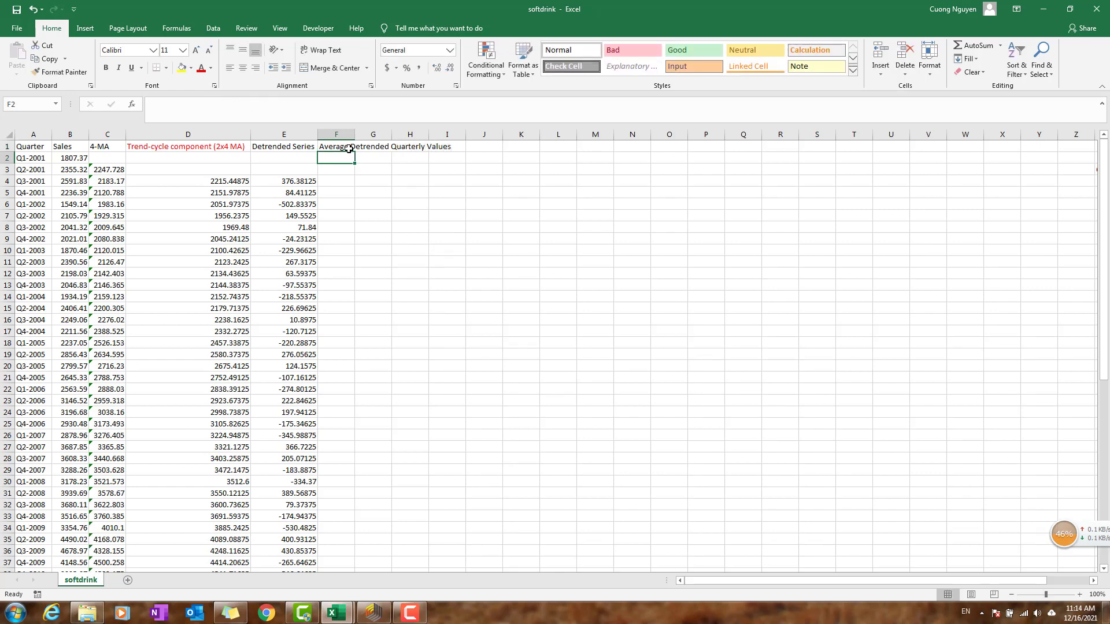
- Widen column F to fit its header text
{"action": "left_click", "coordinate": [336, 179]}
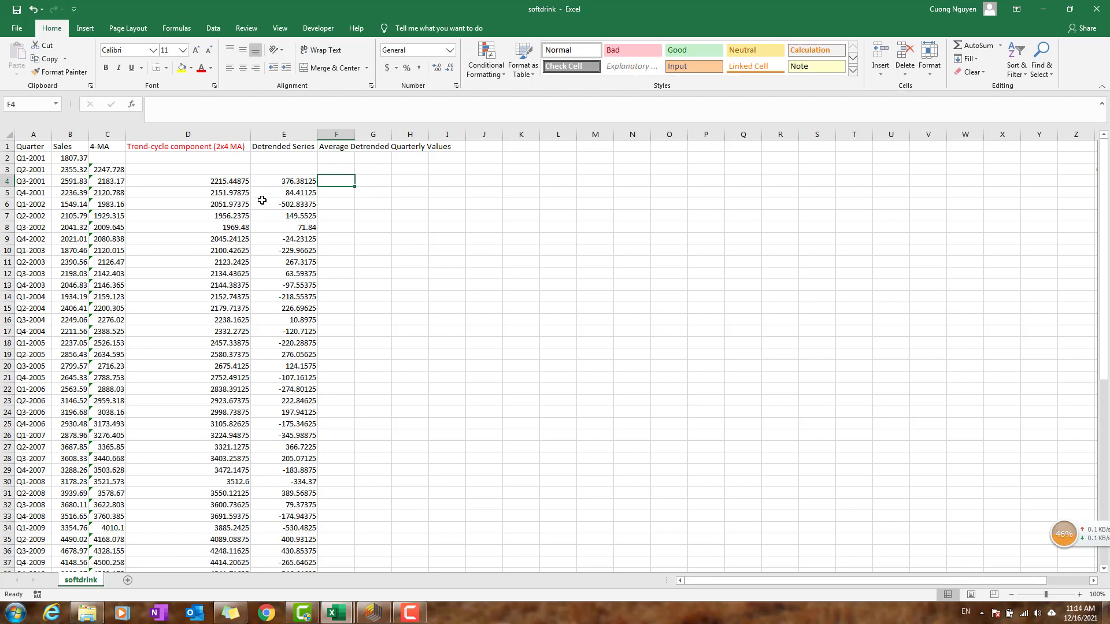
{"action": "left_click", "coordinate": [306, 183]}
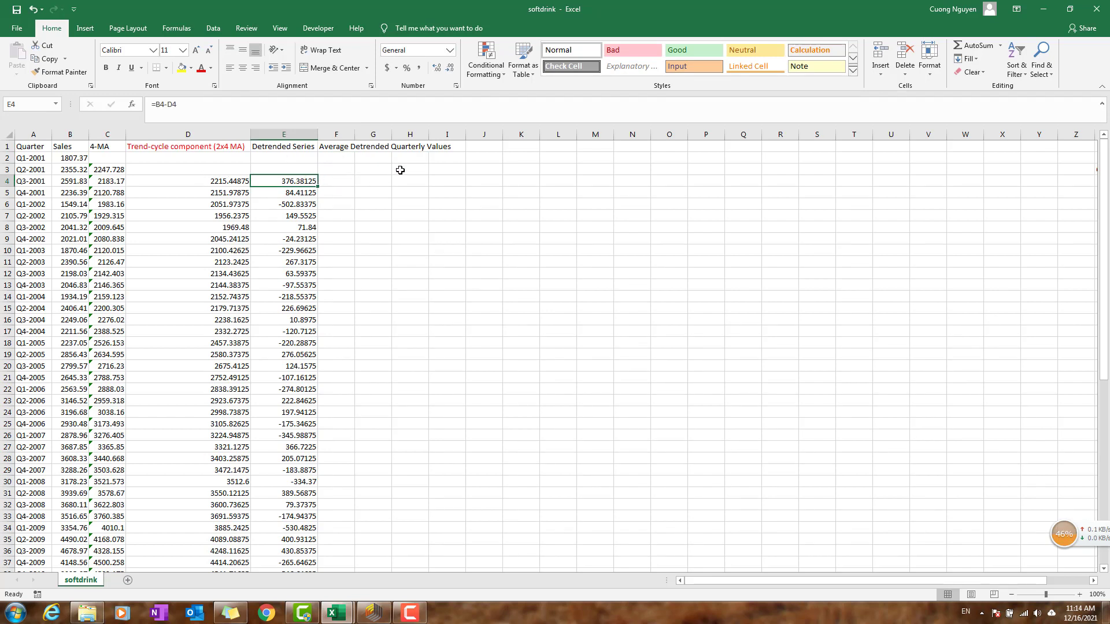
{"action": "double_click", "coordinate": [351, 134]}
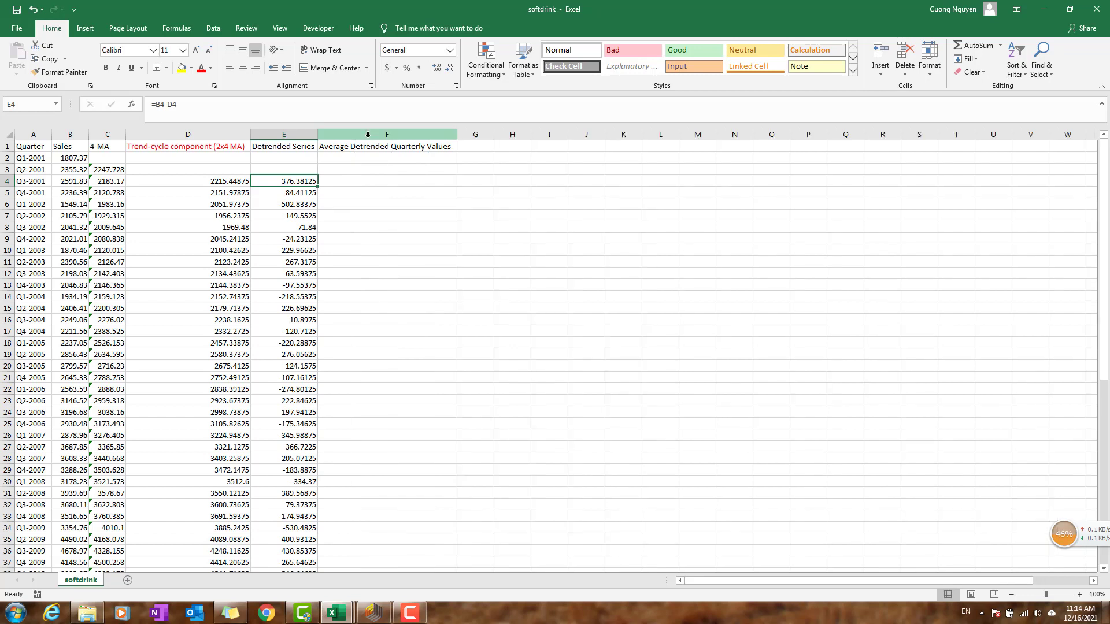
- Enter the header "Seasonal Component" in cell G1 and widen column G to fit it
{"action": "left_click", "coordinate": [489, 147]}
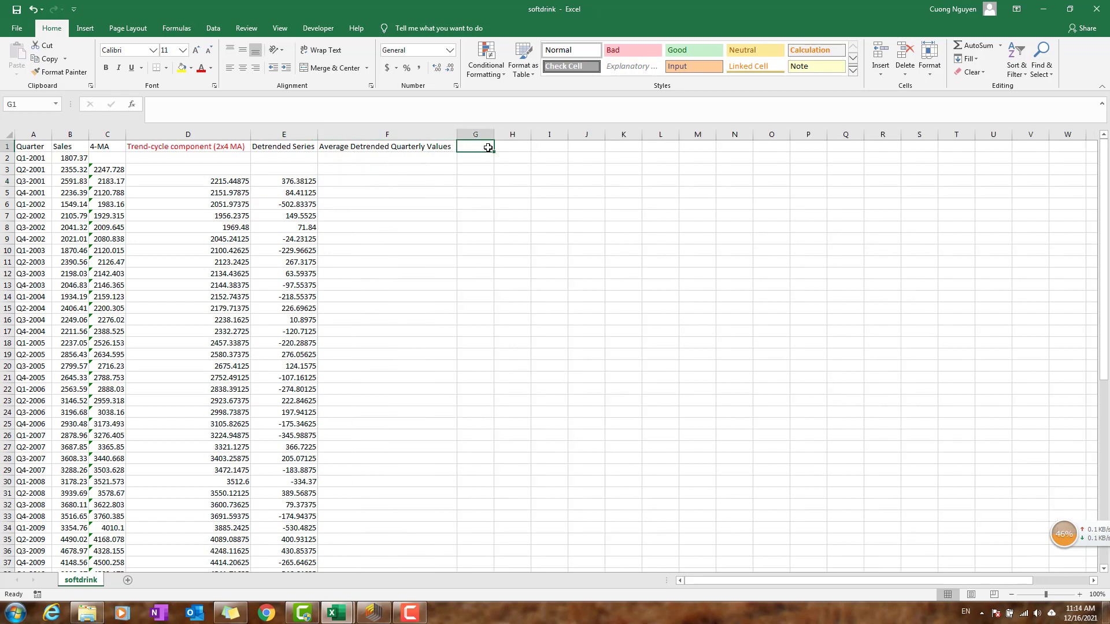
{"action": "type", "text": "Seasonal Co"}
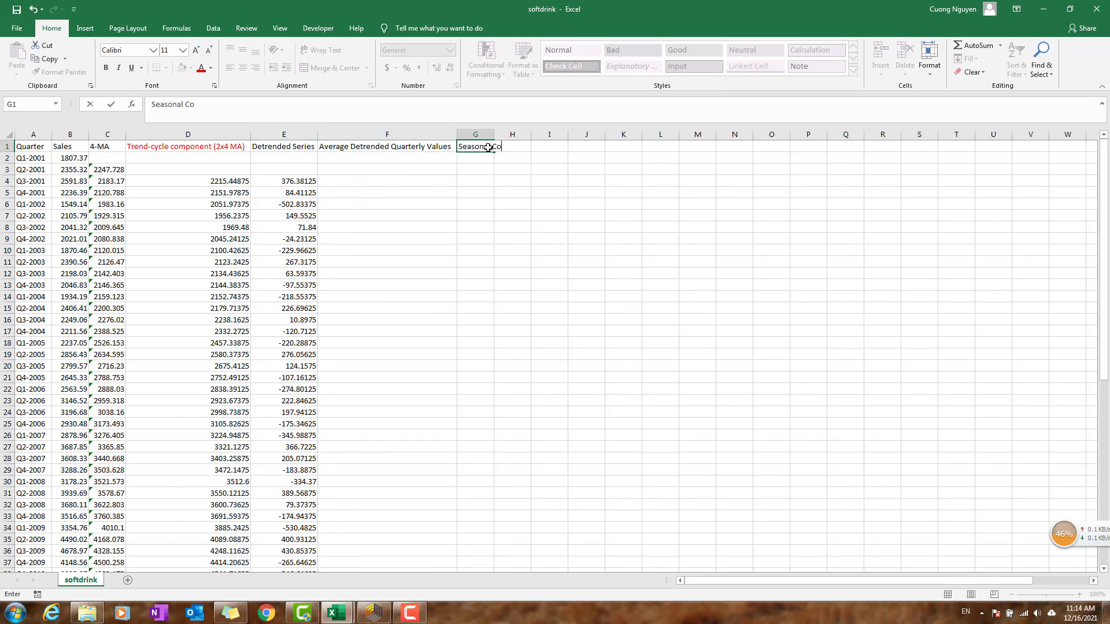
{"action": "type", "text": "mponent"}
{"action": "key", "text": "Return"}
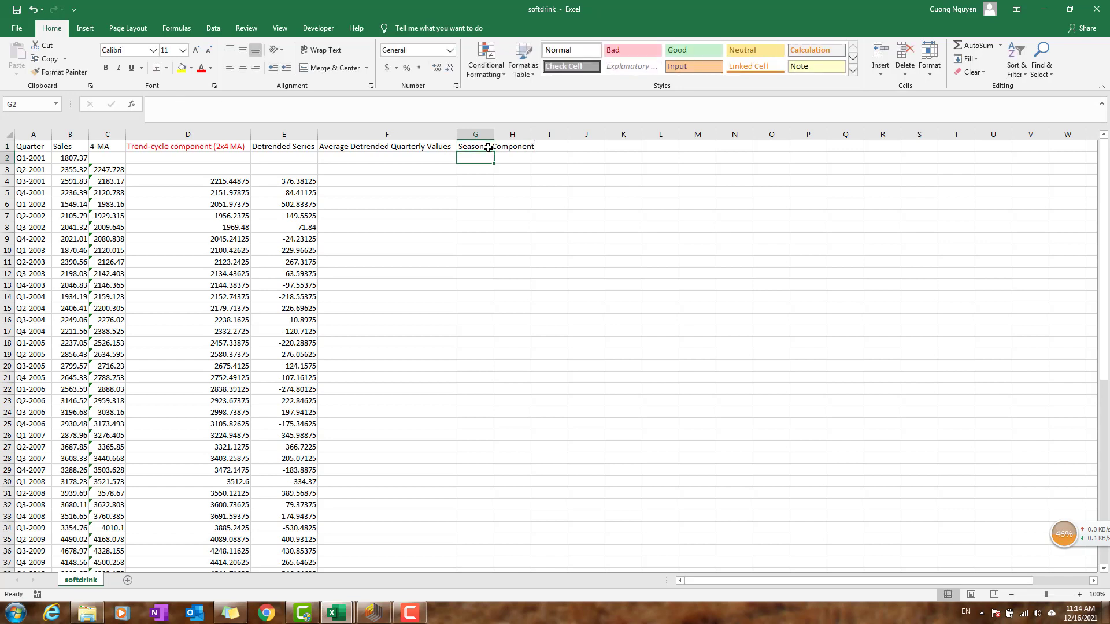
{"action": "double_click", "coordinate": [494, 134]}
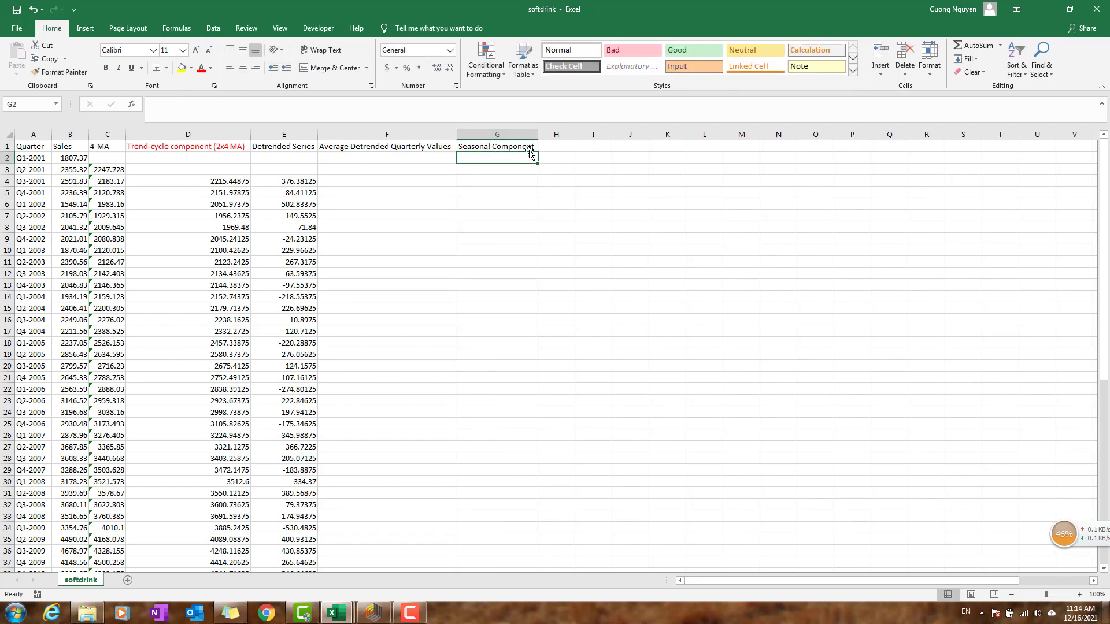
{"action": "left_click", "coordinate": [524, 146]}
{"action": "left_click", "coordinate": [356, 180]}
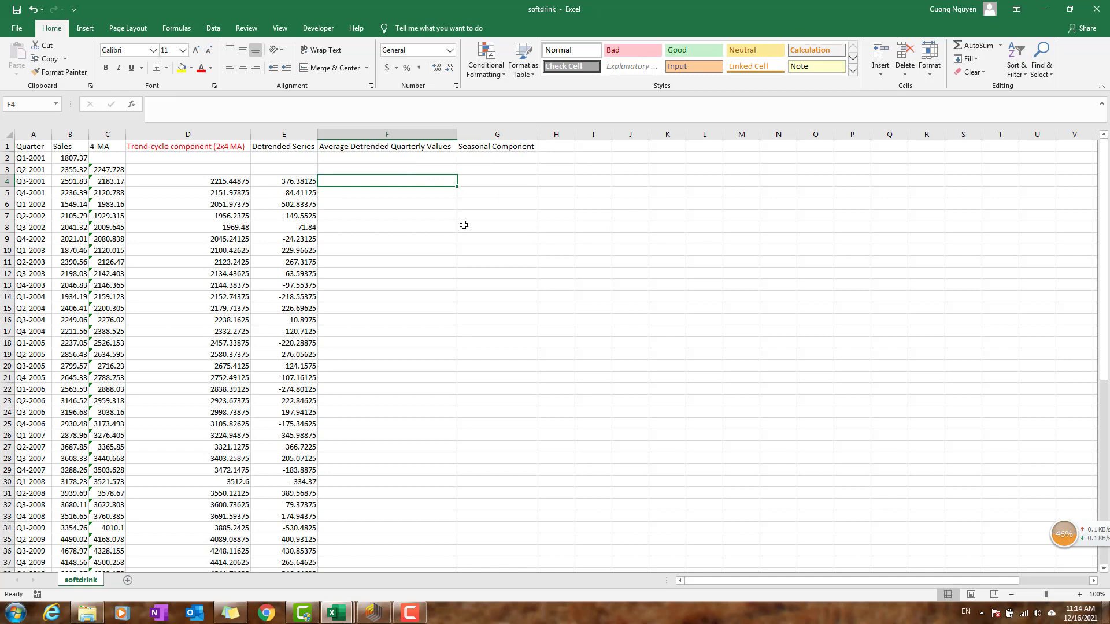
{"action": "type", "text": "="}
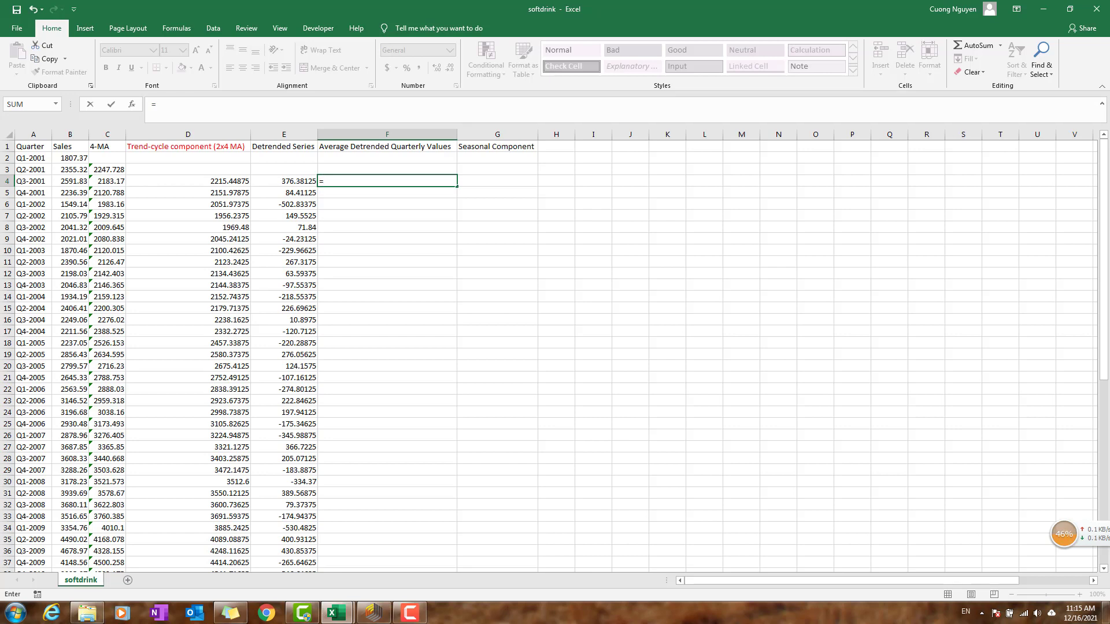
{"action": "key", "text": "Escape"}
- Start an AVERAGE formula in F4 with the detrended Q3 values in E4, E8, E12, E16 and E20
{"action": "left_click", "coordinate": [352, 181]}
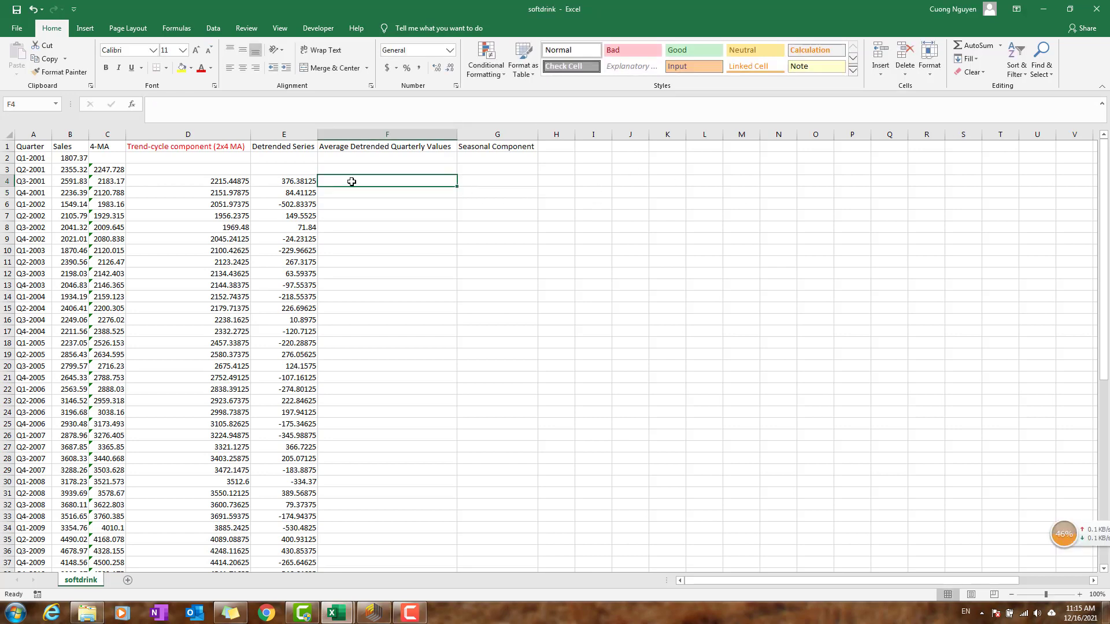
{"action": "type", "text": "="}
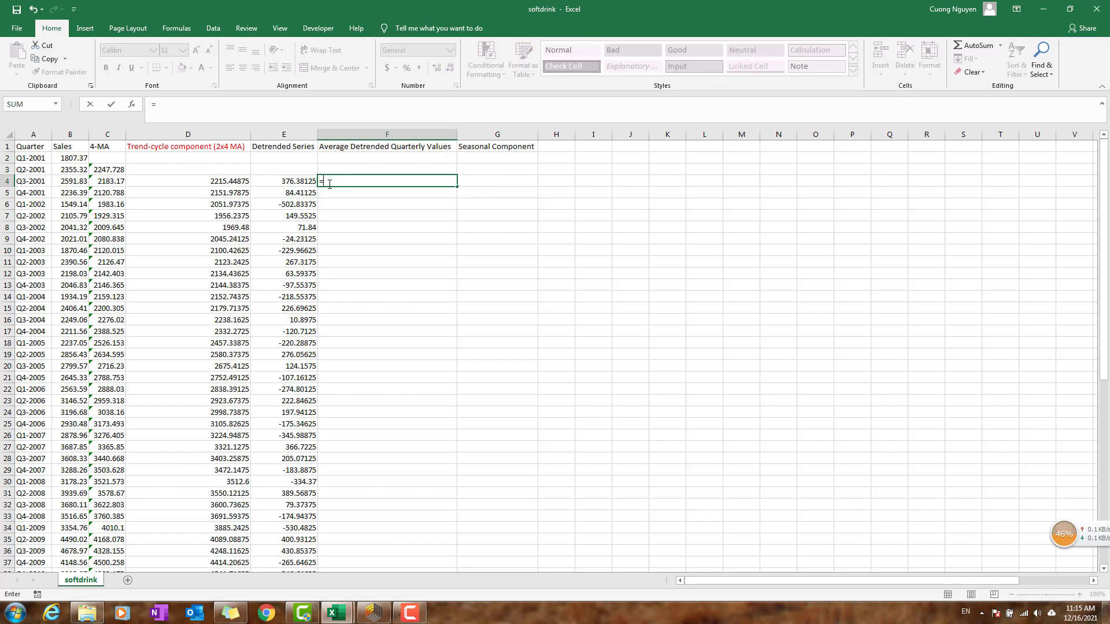
{"action": "type", "text": "average"}
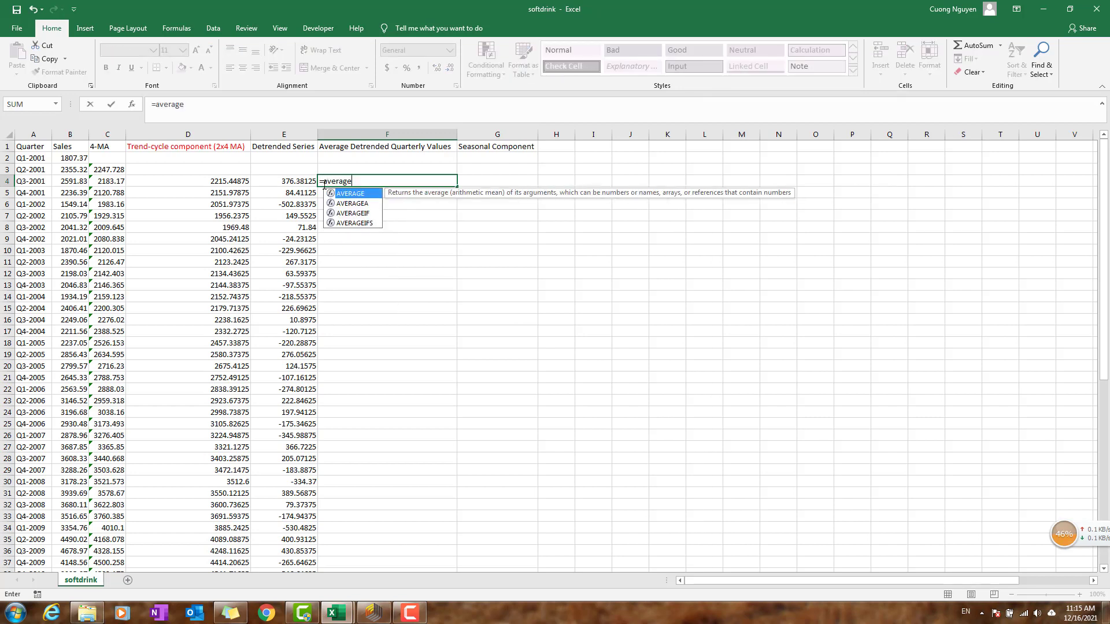
{"action": "type", "text": "("}
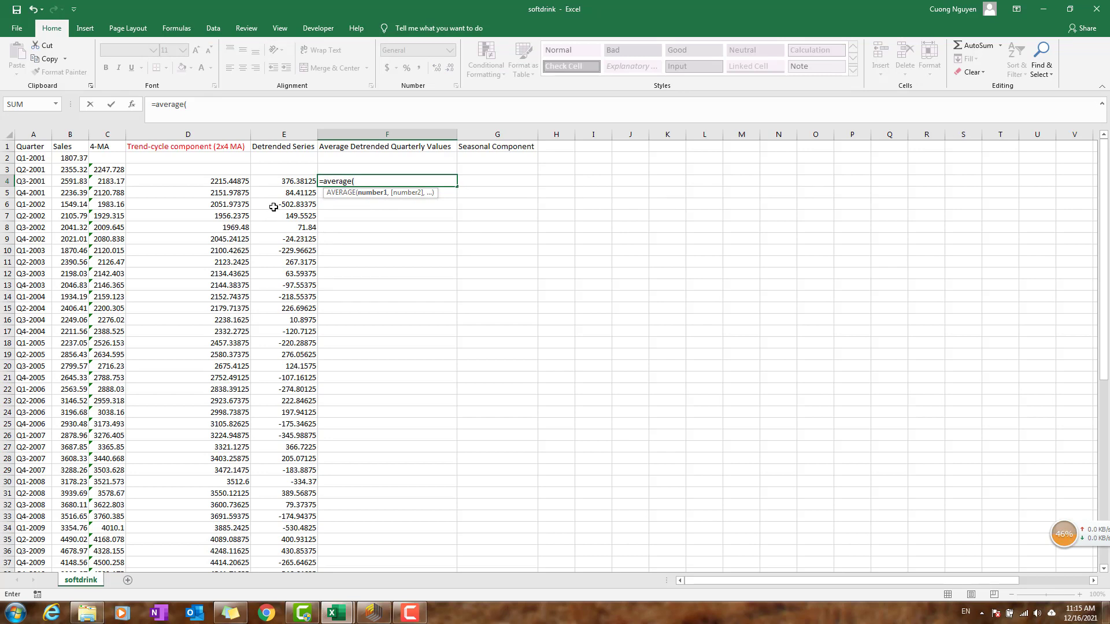
{"action": "left_click", "coordinate": [299, 181]}
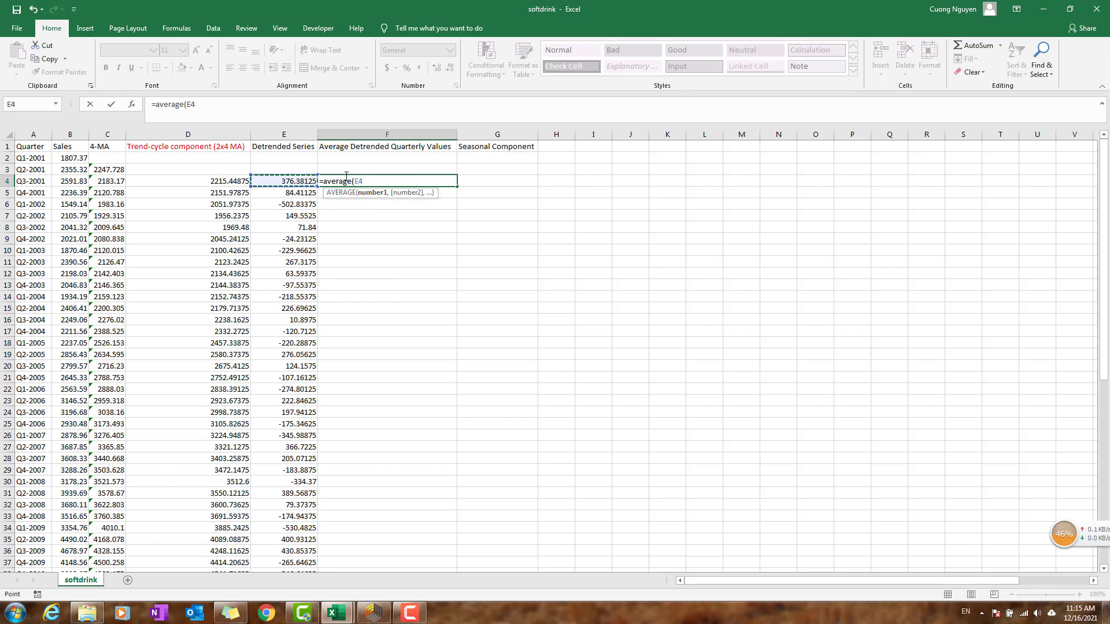
{"action": "type", "text": ","}
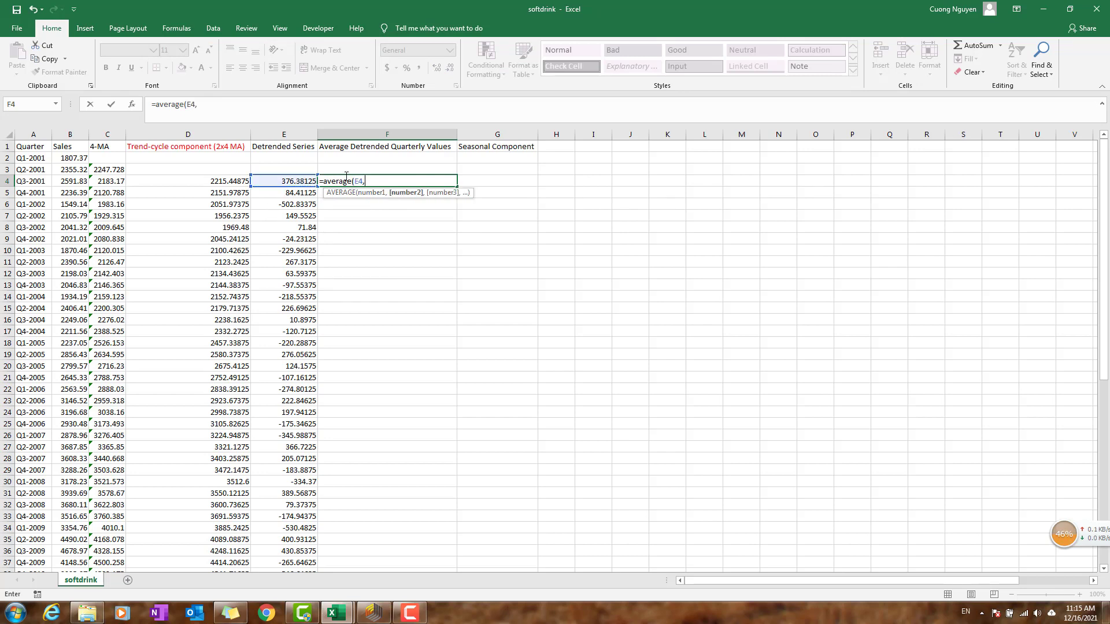
{"action": "left_click", "coordinate": [304, 226]}
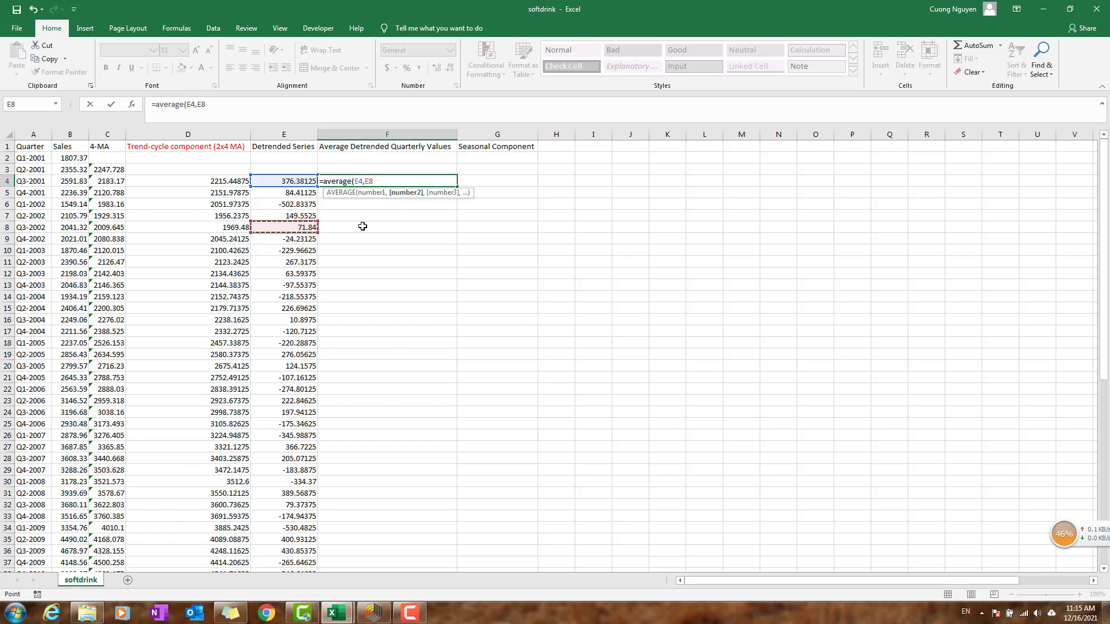
{"action": "type", "text": ","}
{"action": "left_click", "coordinate": [290, 274]}
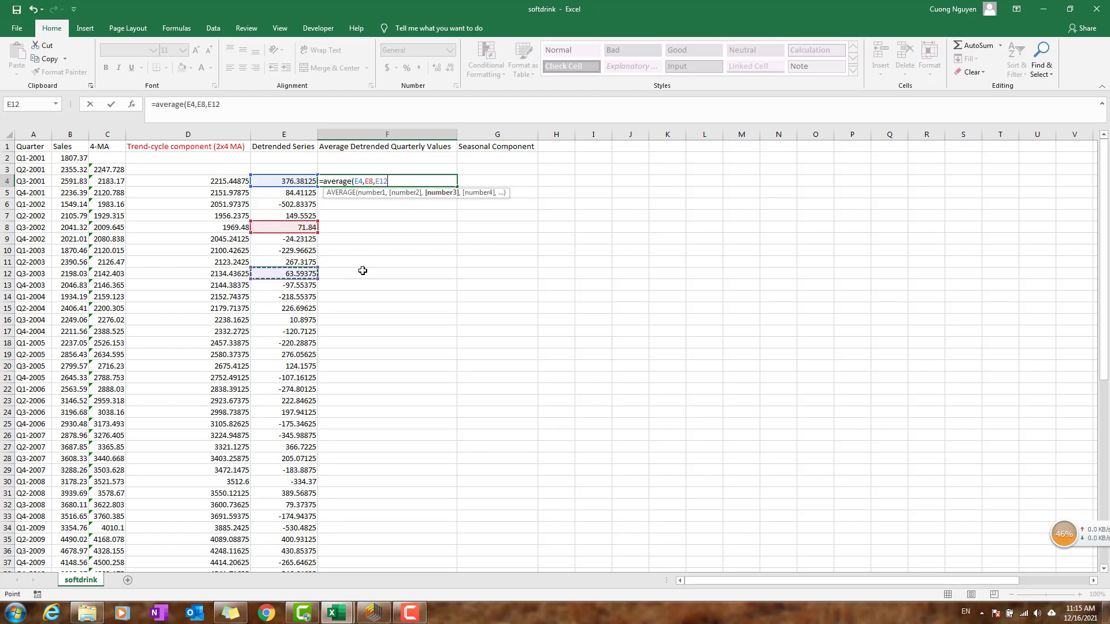
{"action": "type", "text": ","}
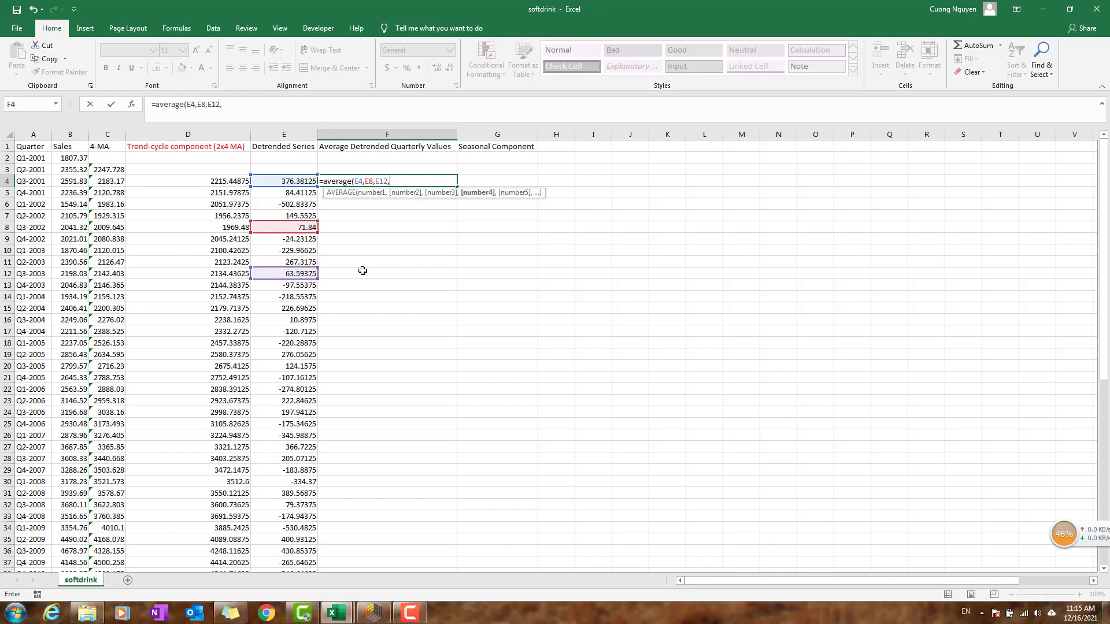
{"action": "left_click", "coordinate": [296, 317]}
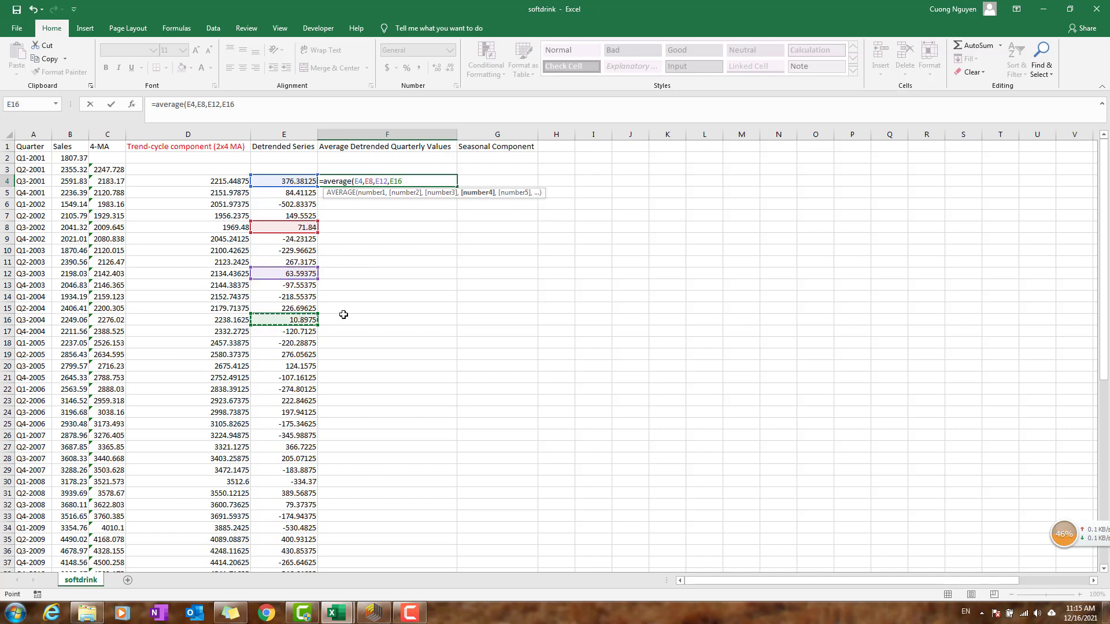
{"action": "type", "text": ","}
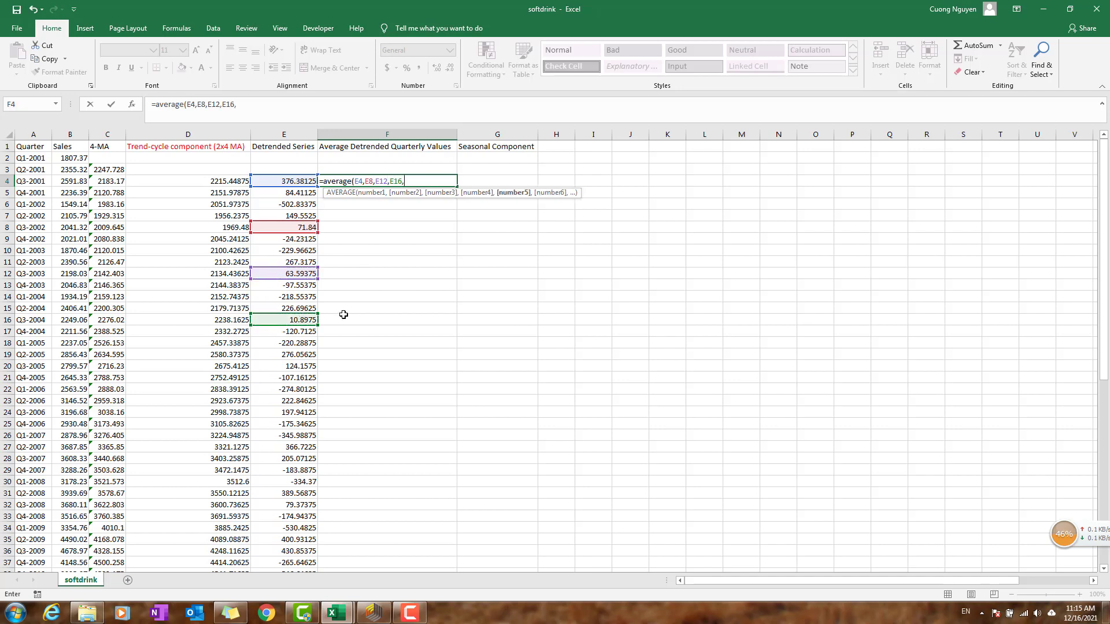
{"action": "left_click", "coordinate": [297, 368]}
- Add the Q3 values in E24, E28, E32, E36 and E40 to the AVERAGE formula in F4
{"action": "scroll", "coordinate": [342, 362], "scroll_direction": "down", "scroll_amount": 2}
{"action": "type", "text": ","}
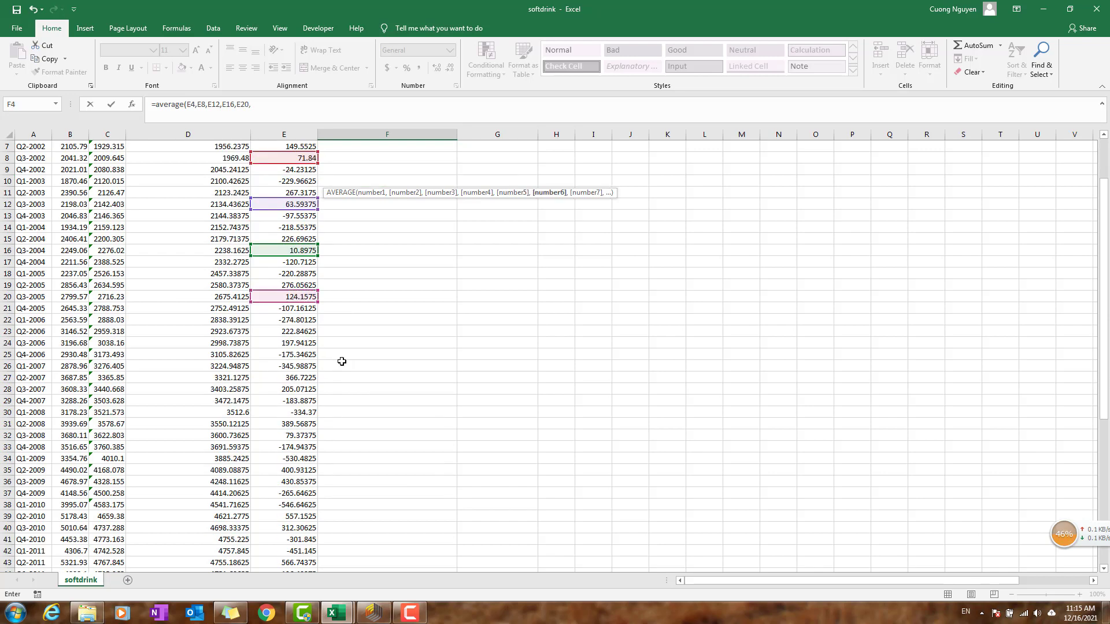
{"action": "left_click", "coordinate": [303, 344]}
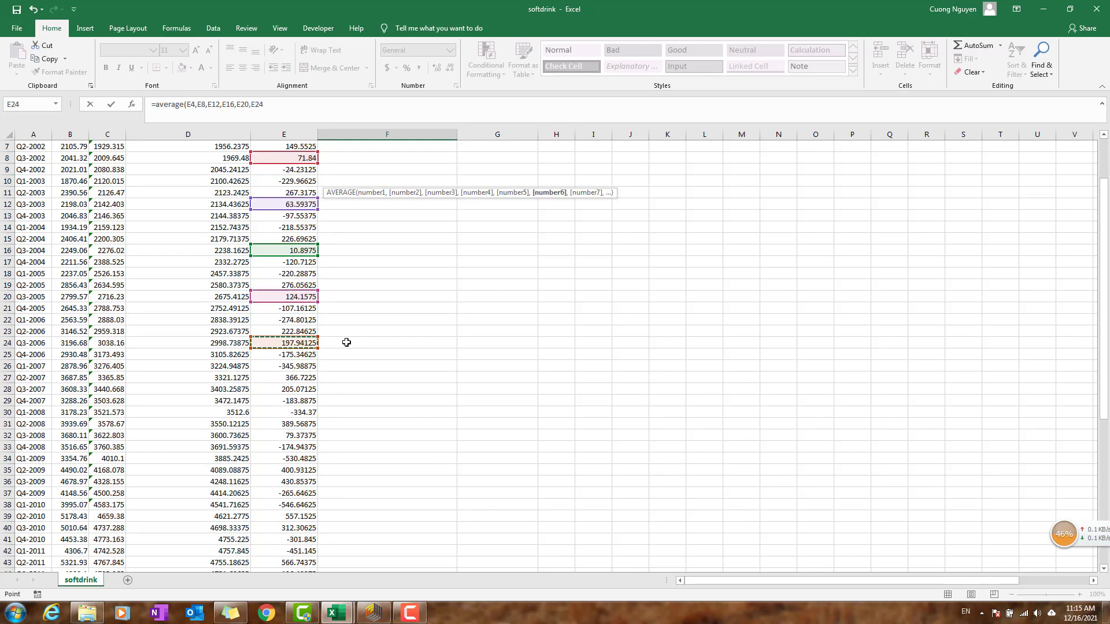
{"action": "type", "text": ","}
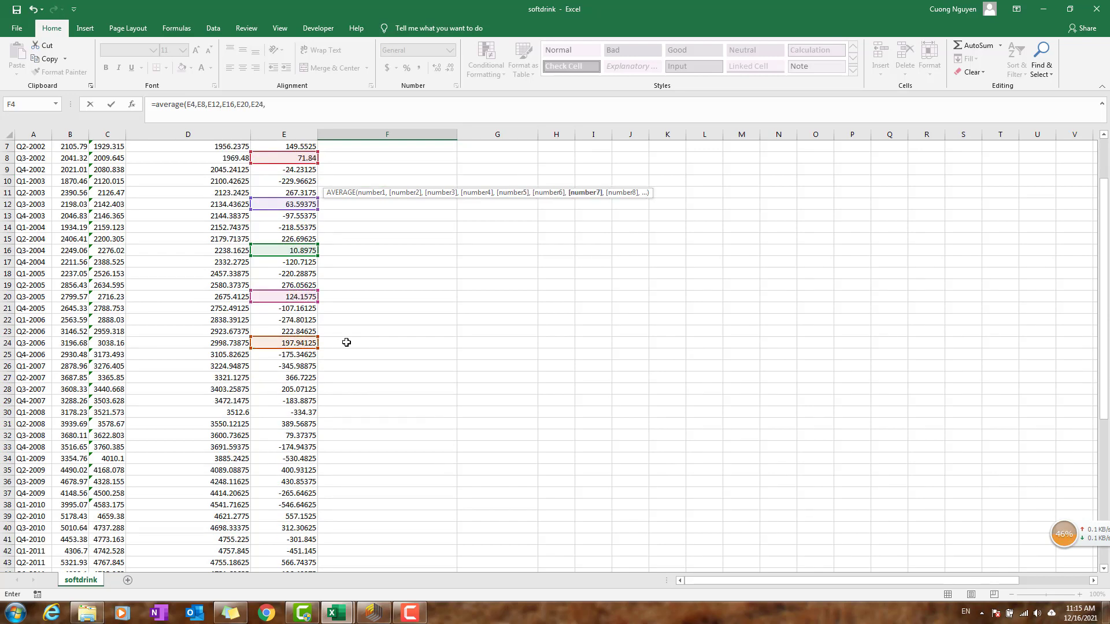
{"action": "left_click", "coordinate": [298, 389]}
{"action": "type", "text": ","}
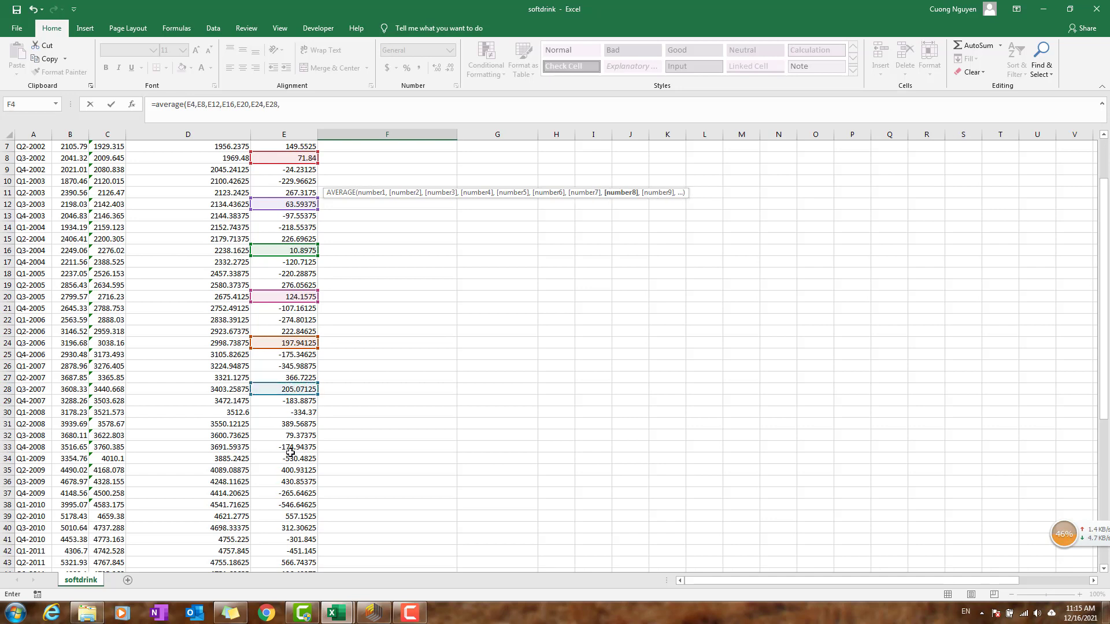
{"action": "left_click", "coordinate": [299, 438]}
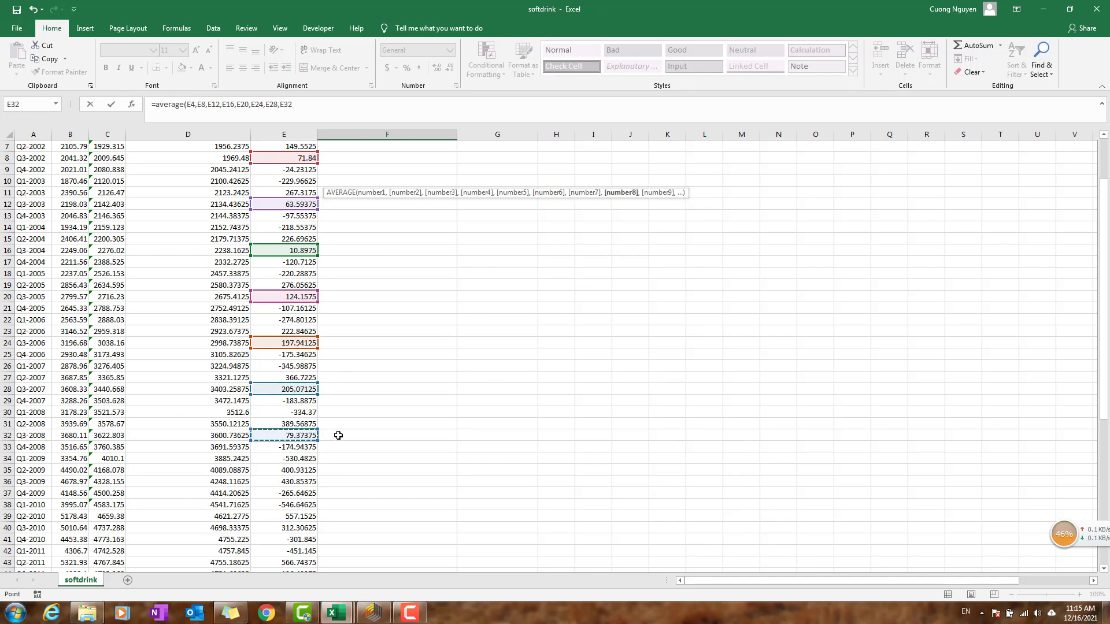
{"action": "scroll", "coordinate": [341, 435], "scroll_direction": "down", "scroll_amount": 2}
{"action": "type", "text": ","}
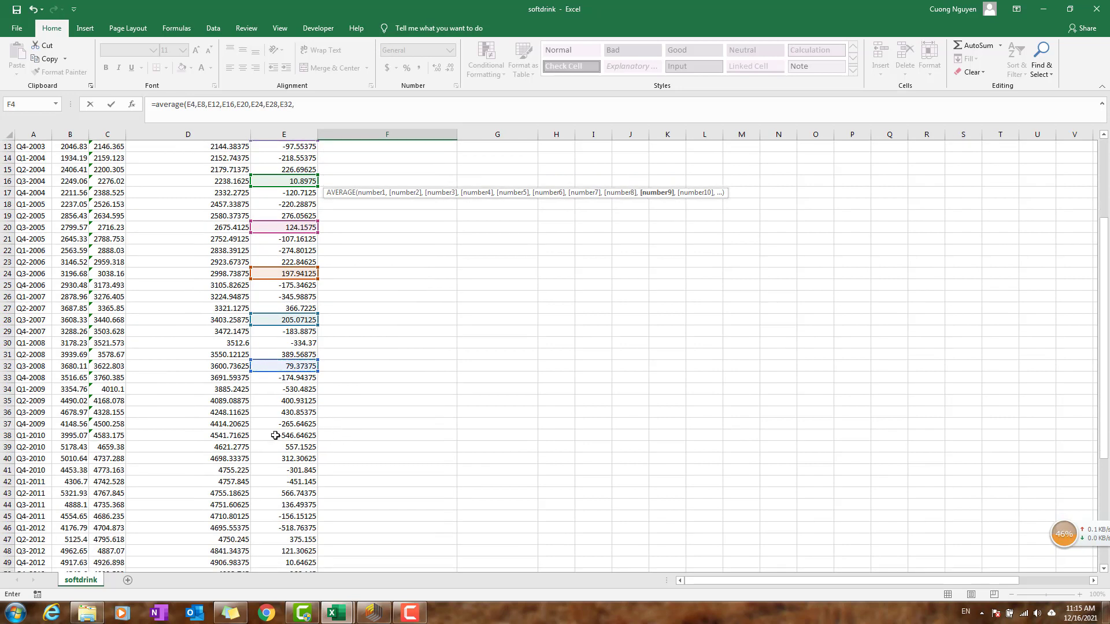
{"action": "left_click", "coordinate": [280, 413]}
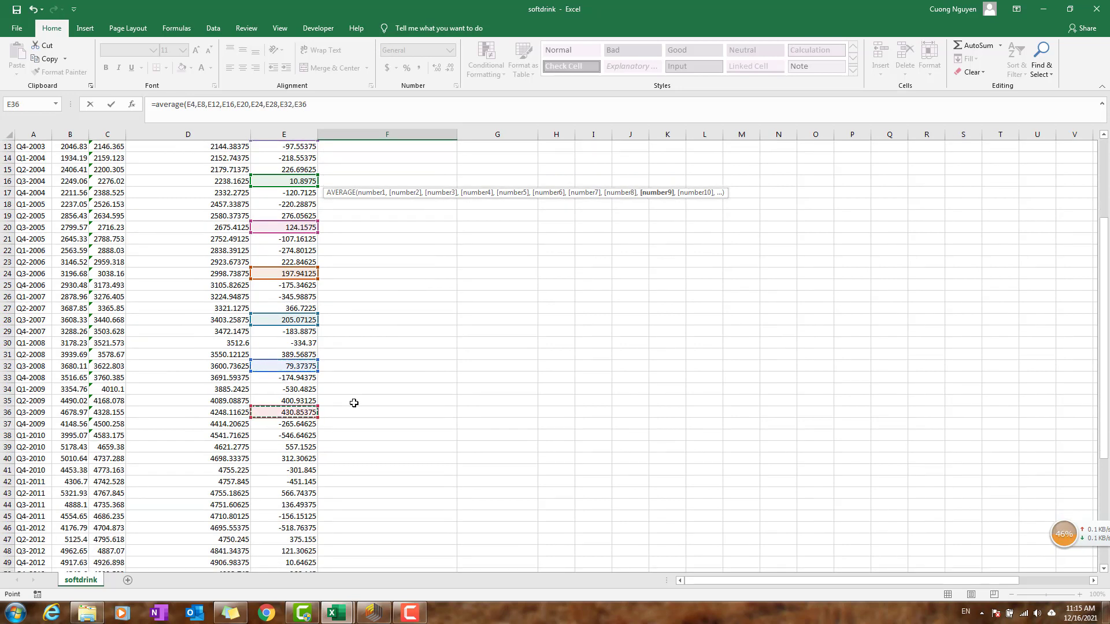
{"action": "type", "text": ","}
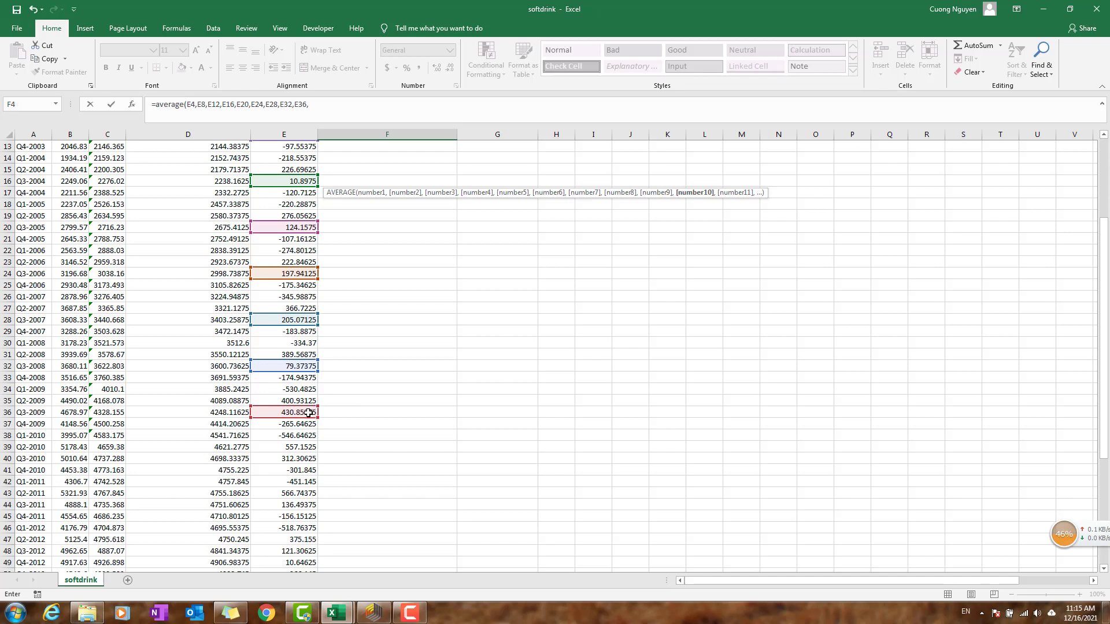
{"action": "left_click", "coordinate": [301, 457]}
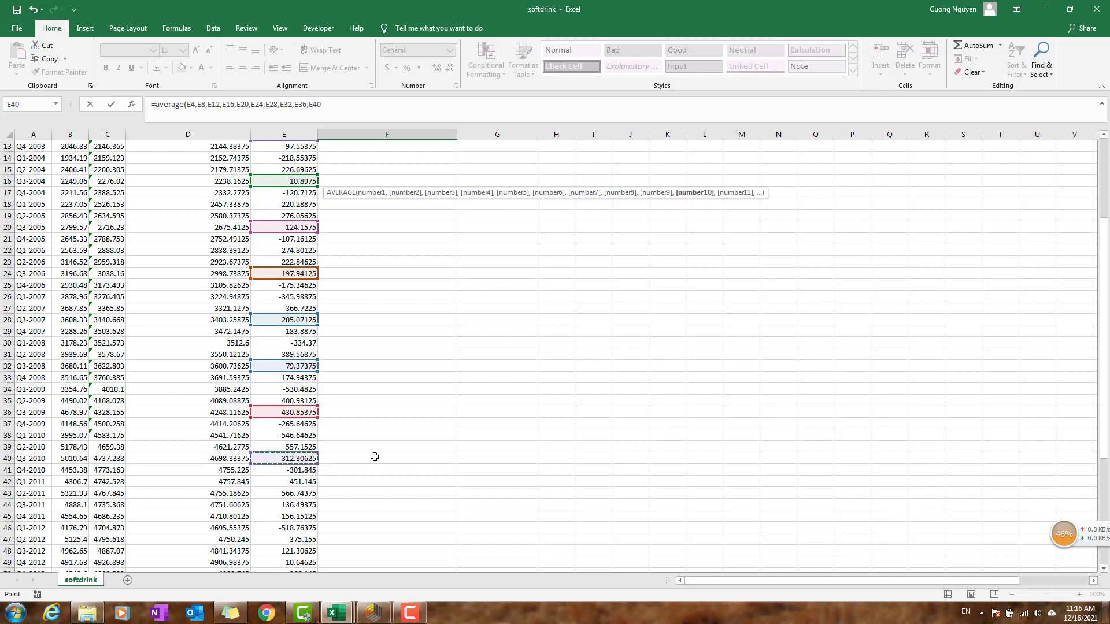
- Add E44, E48, E52, E56 and E60 to the AVERAGE formula in F4 and complete it
{"action": "type", "text": ","}
{"action": "left_click", "coordinate": [291, 505]}
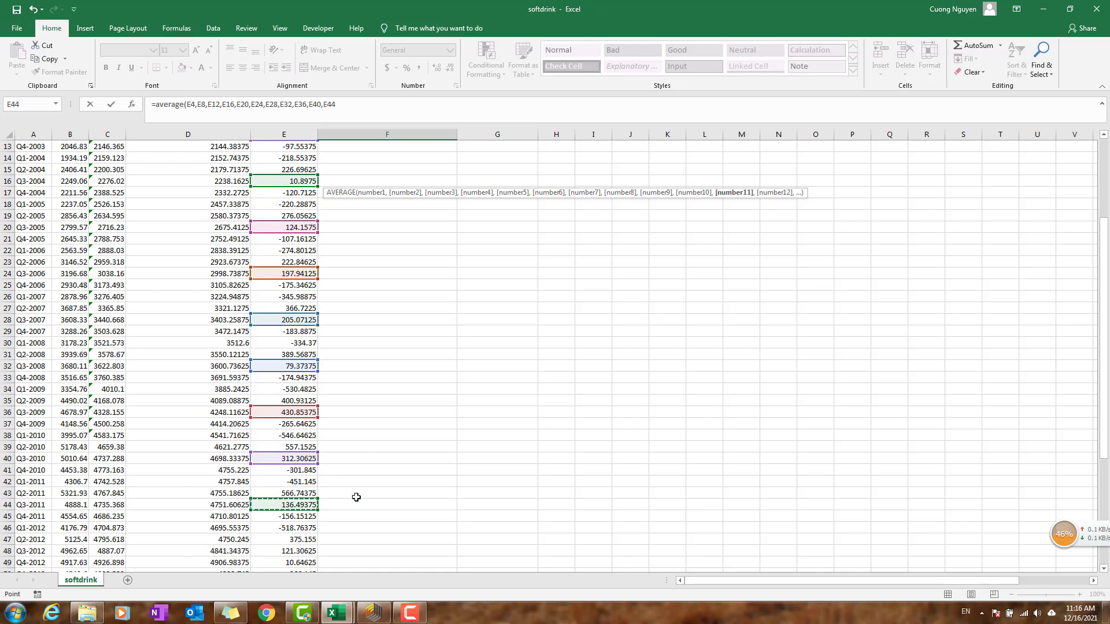
{"action": "scroll", "coordinate": [370, 494], "scroll_direction": "down", "scroll_amount": 3}
{"action": "type", "text": ","}
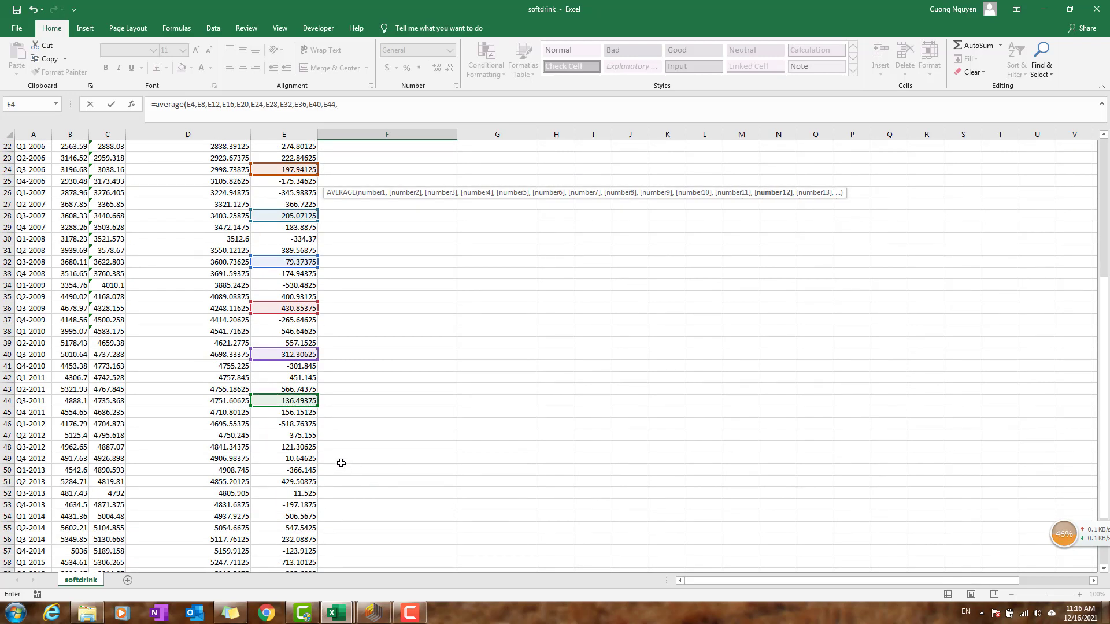
{"action": "left_click", "coordinate": [296, 447]}
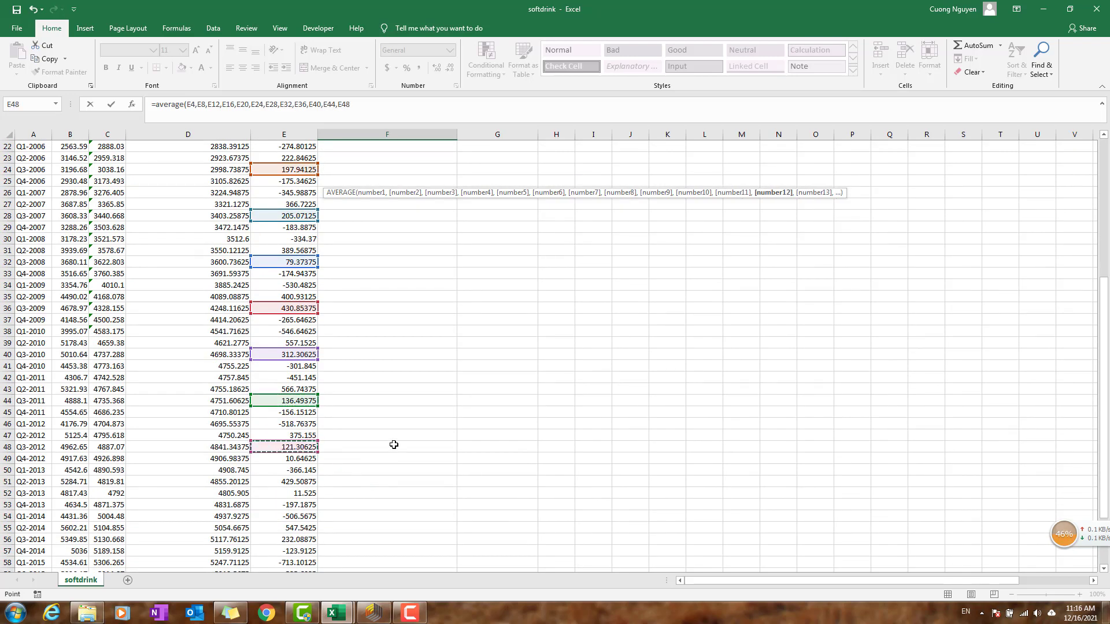
{"action": "type", "text": ","}
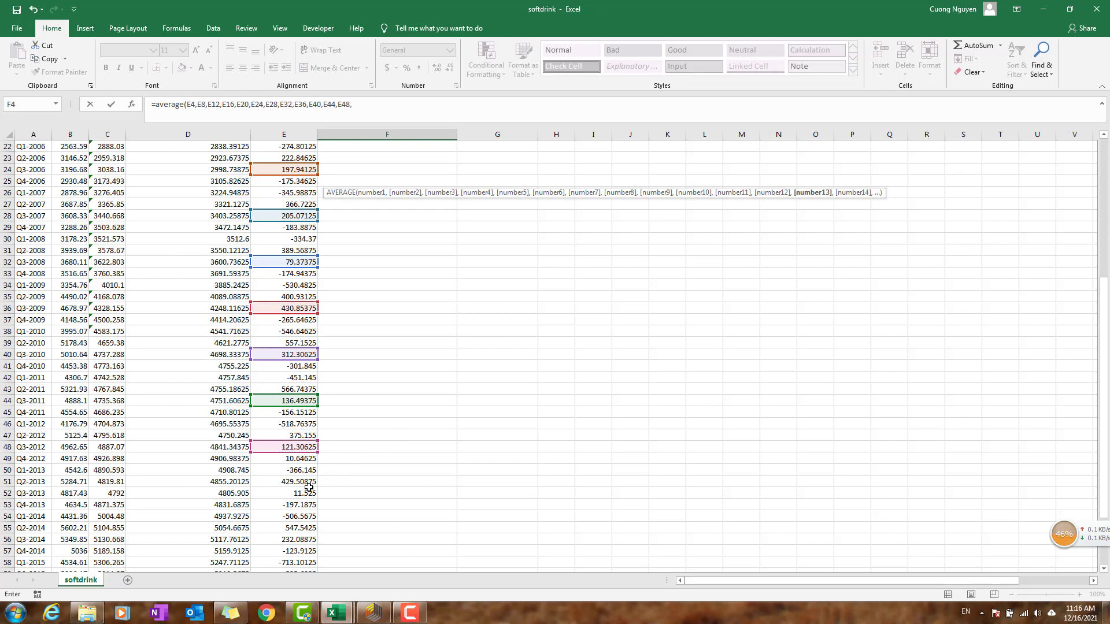
{"action": "left_click", "coordinate": [293, 492]}
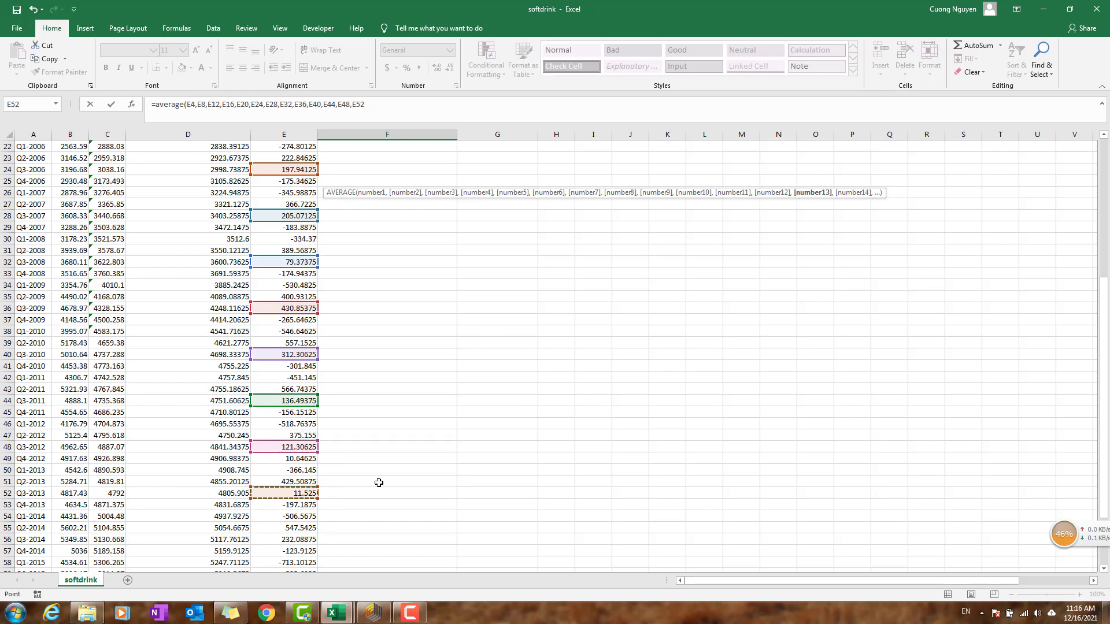
{"action": "type", "text": ","}
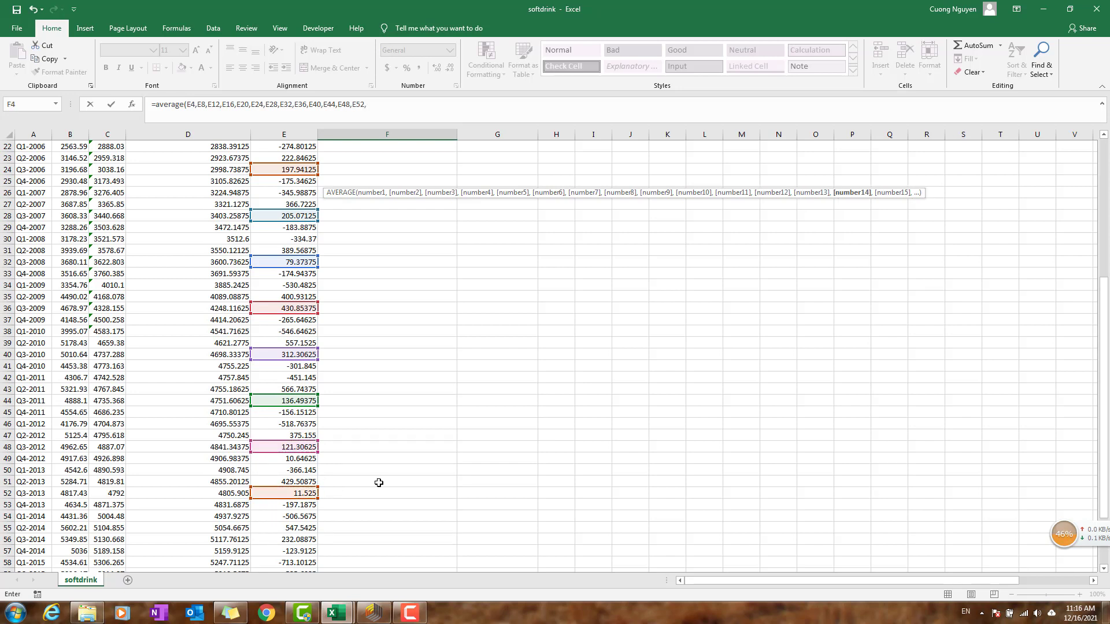
{"action": "left_click", "coordinate": [295, 540]}
{"action": "scroll", "coordinate": [362, 540], "scroll_direction": "down", "scroll_amount": 3}
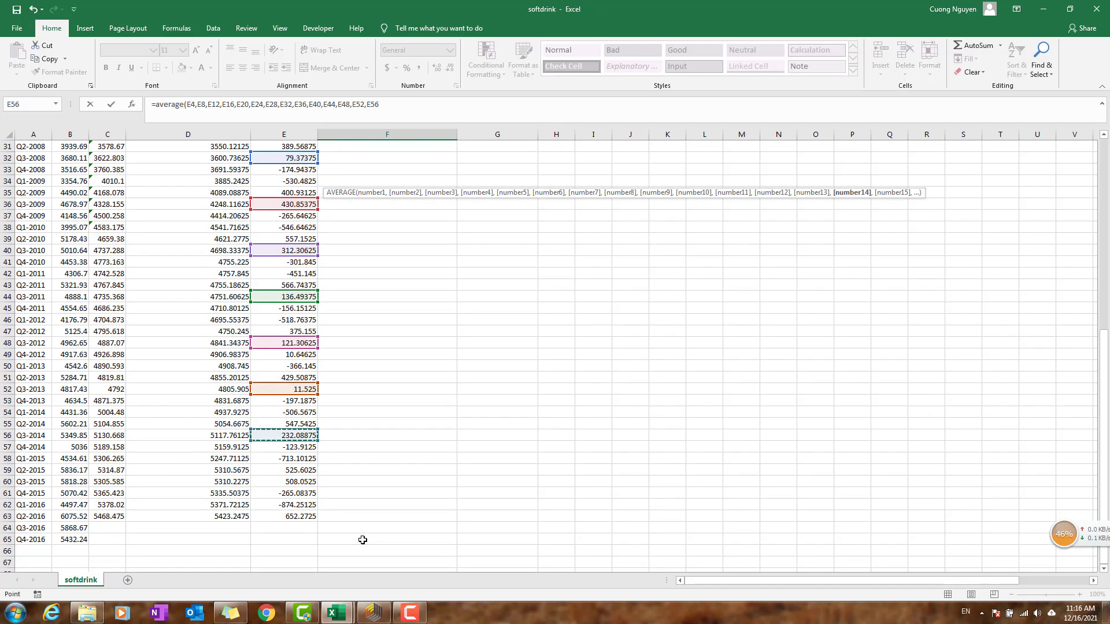
{"action": "type", "text": ","}
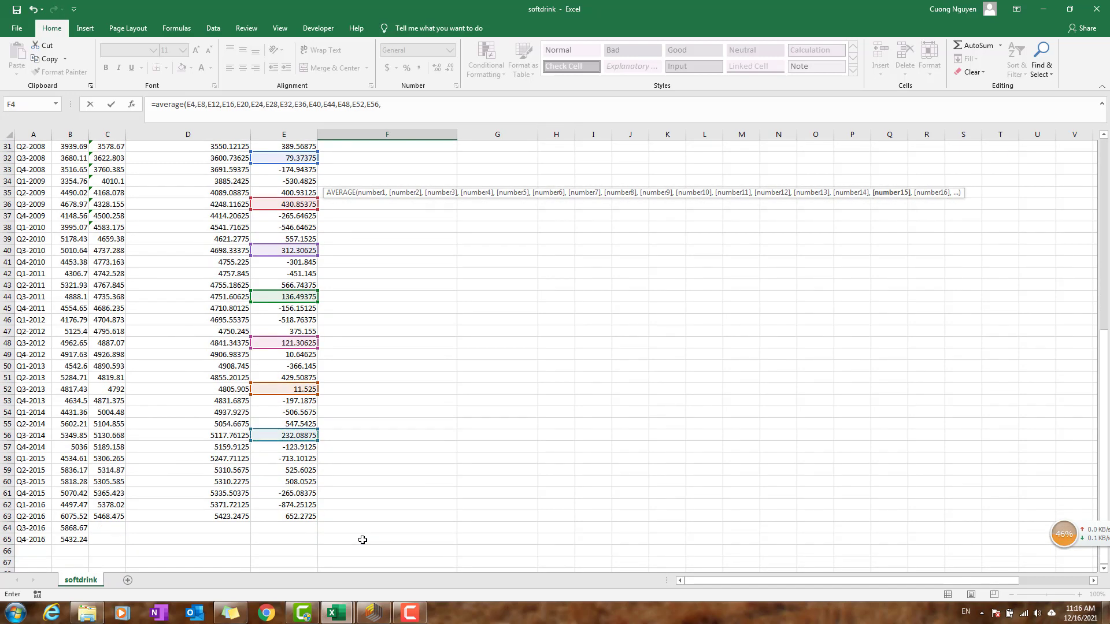
{"action": "left_click", "coordinate": [299, 480]}
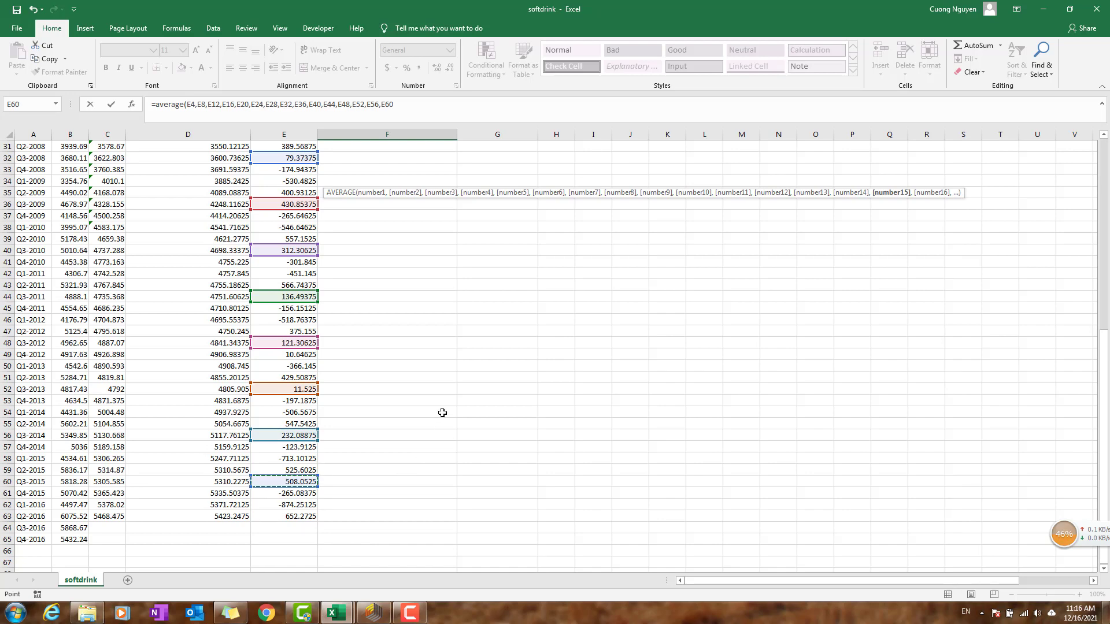
{"action": "scroll", "coordinate": [327, 259], "scroll_direction": "up", "scroll_amount": 10}
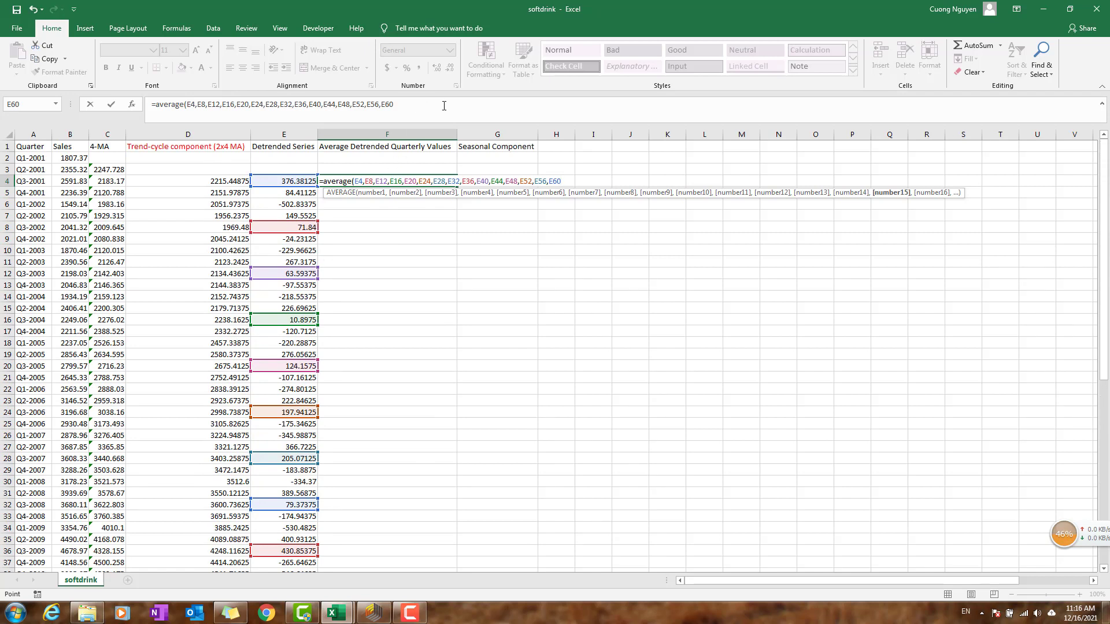
{"action": "type", "text": ")"}
{"action": "key", "text": "Return"}
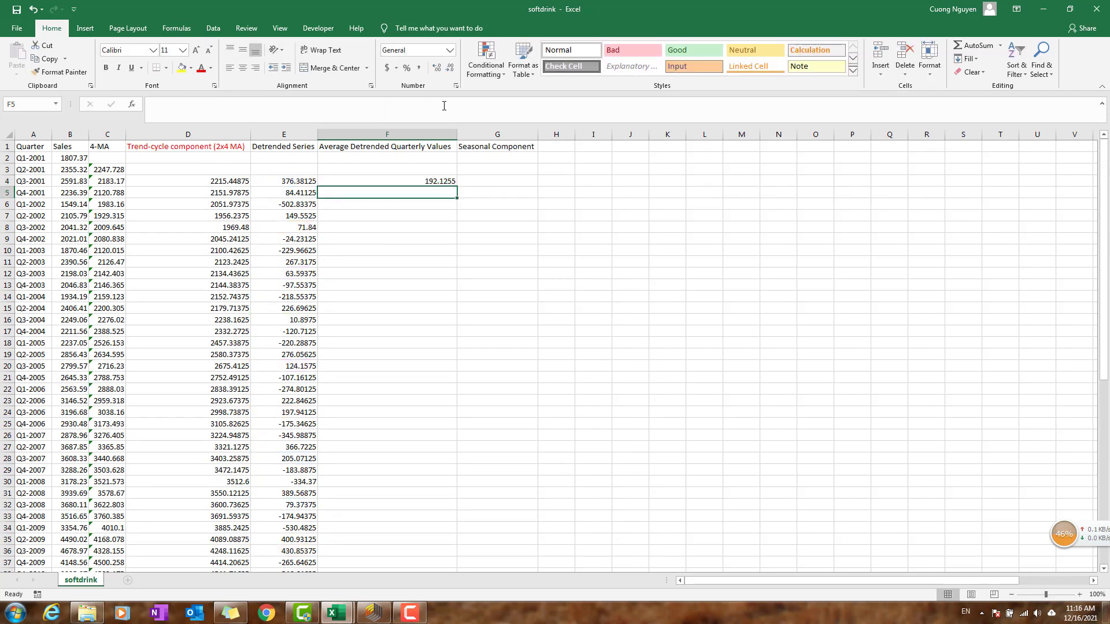
- Fill the average formula from F4 down to F7 and check the cell references in F5 and F6
{"action": "left_click", "coordinate": [450, 182]}
{"action": "left_click_drag", "start_coordinate": [457, 187], "coordinate": [453, 220]}
{"action": "left_click", "coordinate": [401, 193]}
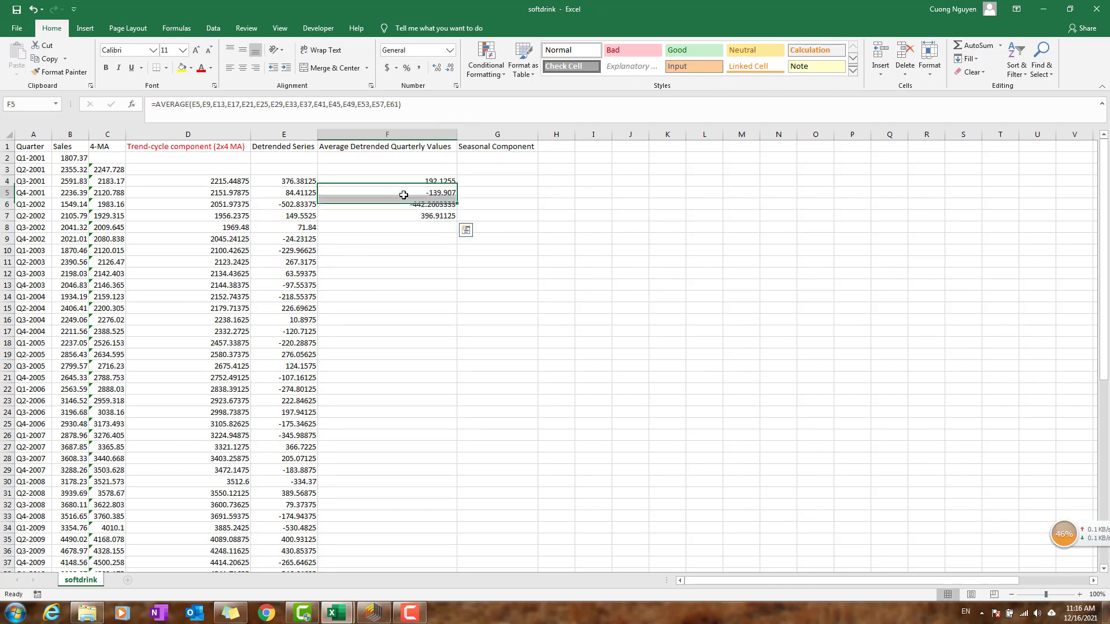
{"action": "double_click", "coordinate": [403, 193]}
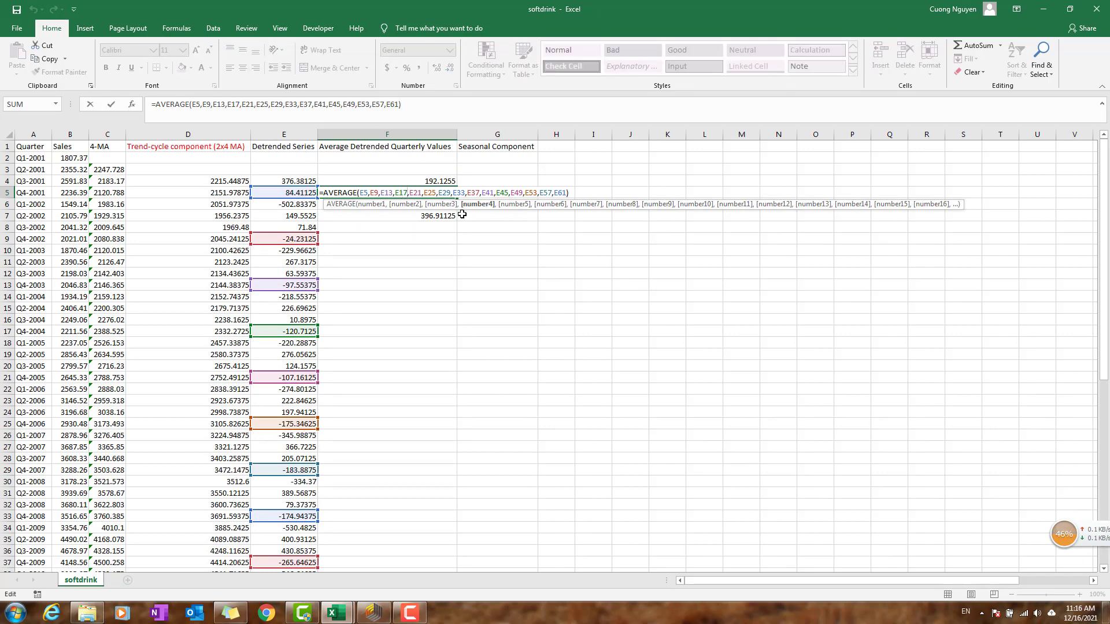
{"action": "key", "text": "Return"}
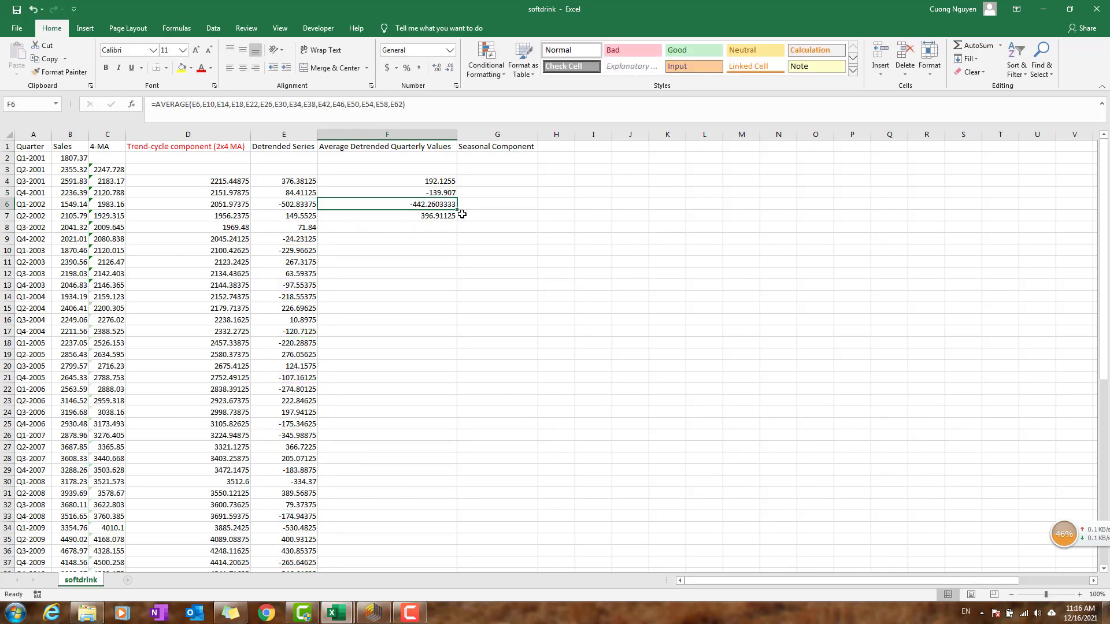
{"action": "double_click", "coordinate": [400, 204]}
{"action": "key", "text": "Return"}
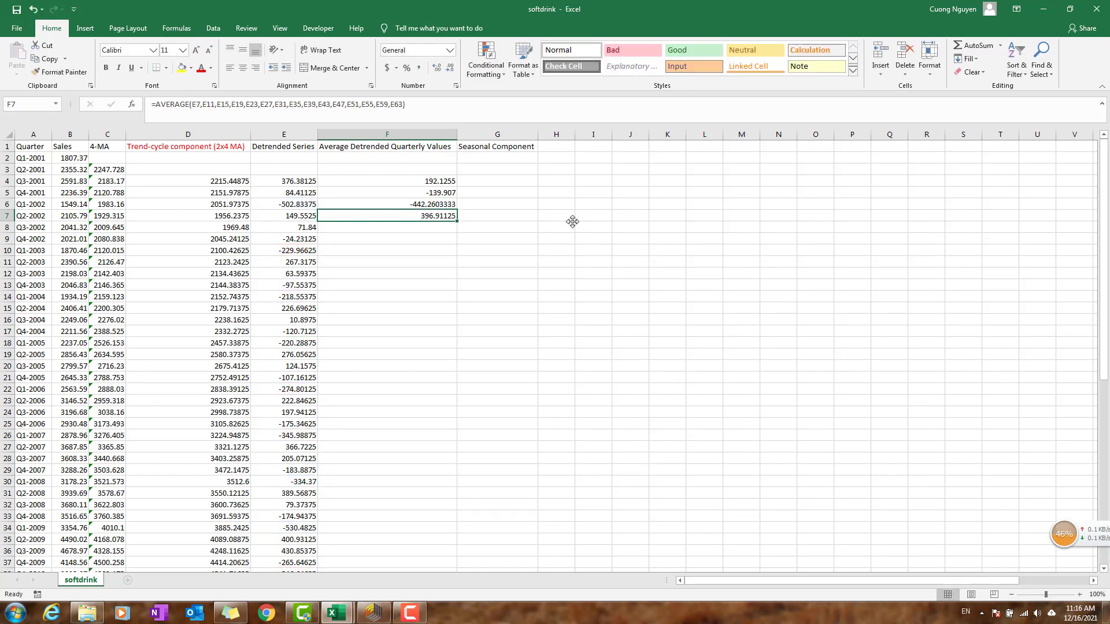
- Check which detrended Q2 cells the AVERAGE formula in F7 references, down to E63
{"action": "double_click", "coordinate": [404, 215]}
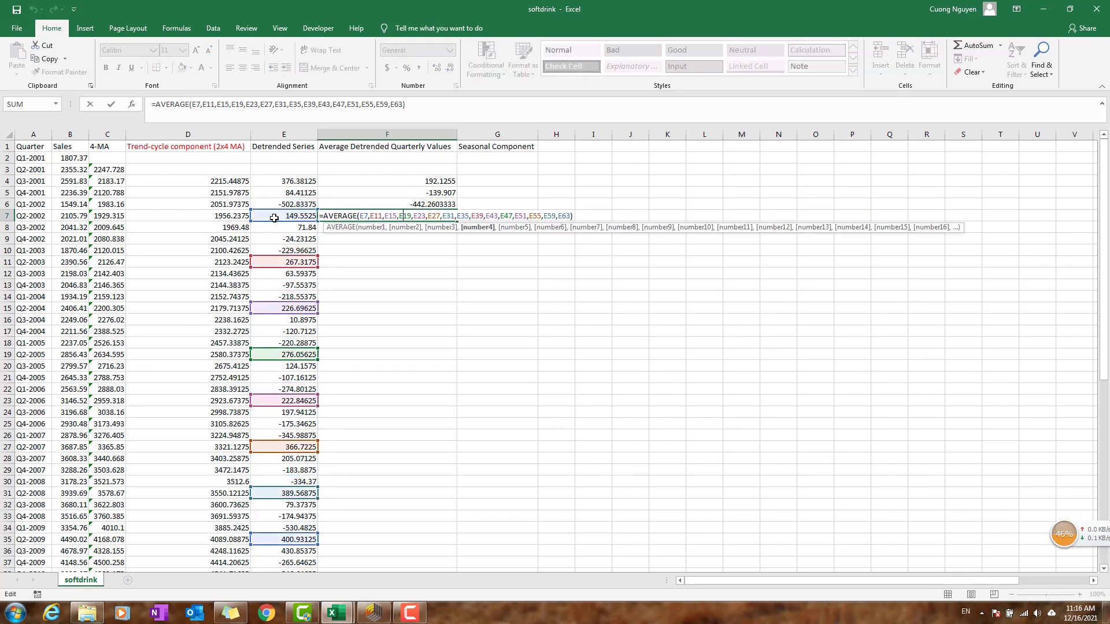
{"action": "scroll", "coordinate": [404, 349], "scroll_direction": "down", "scroll_amount": 15}
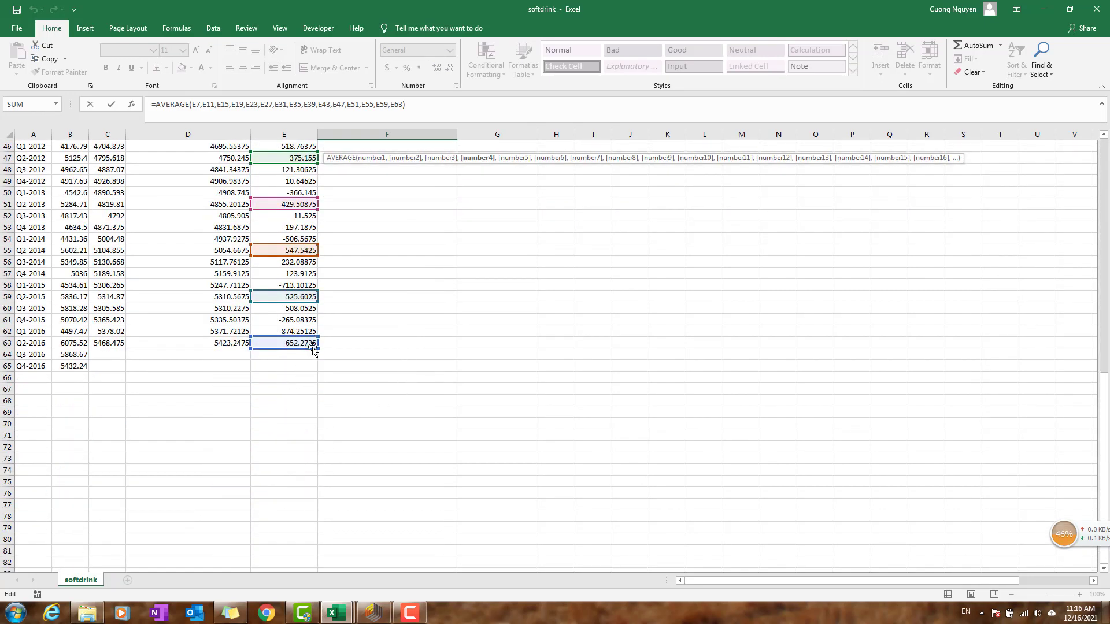
{"action": "scroll", "coordinate": [357, 347], "scroll_direction": "up", "scroll_amount": 15}
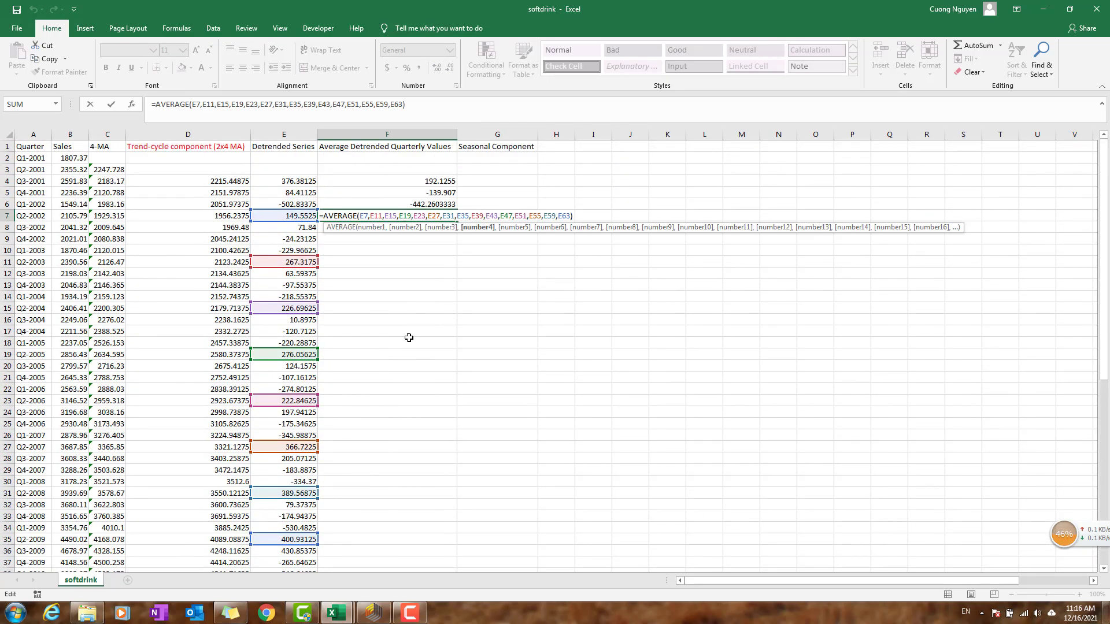
{"action": "key", "text": "Return"}
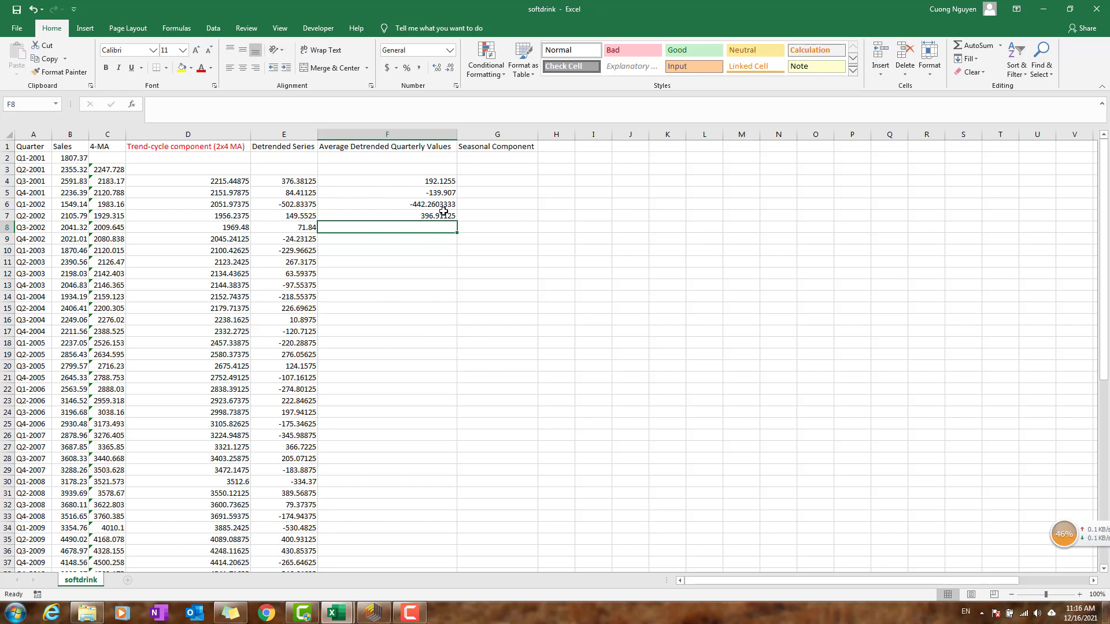
- Enter =F4 in F8 and fill it down to F63 to repeat the four quarterly averages
{"action": "type", "text": "="}
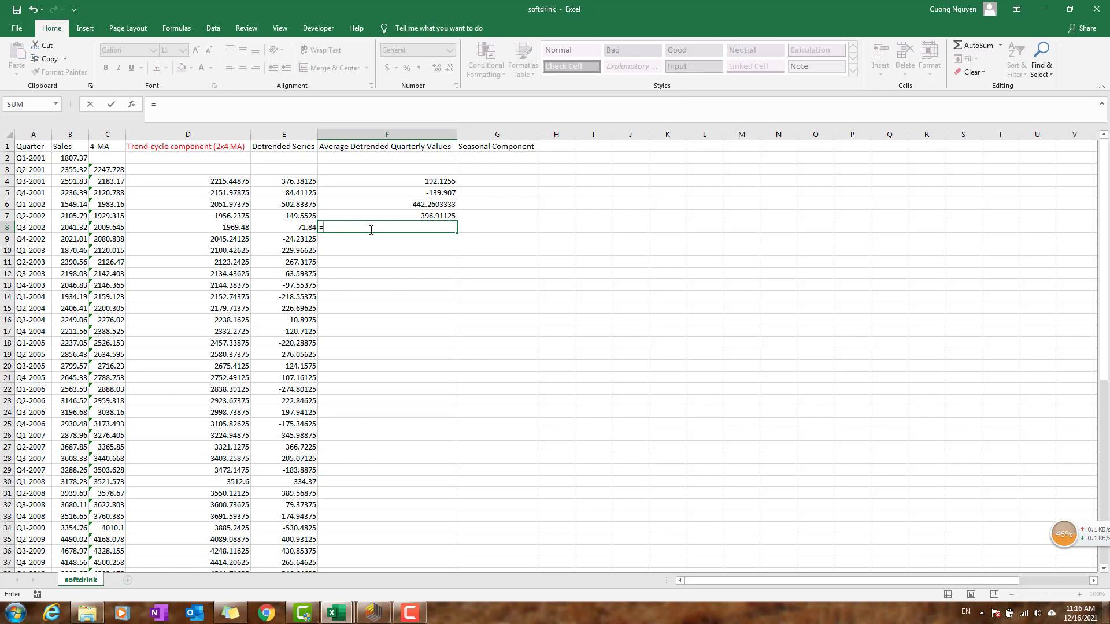
{"action": "left_click", "coordinate": [412, 181]}
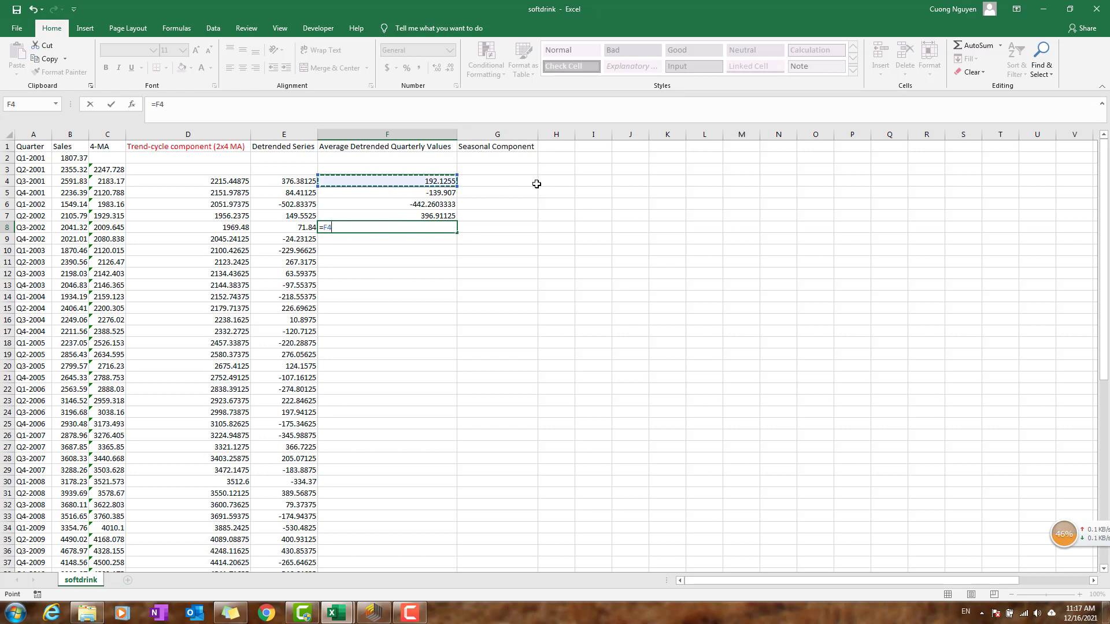
{"action": "key", "text": "Return"}
{"action": "left_click", "coordinate": [451, 229]}
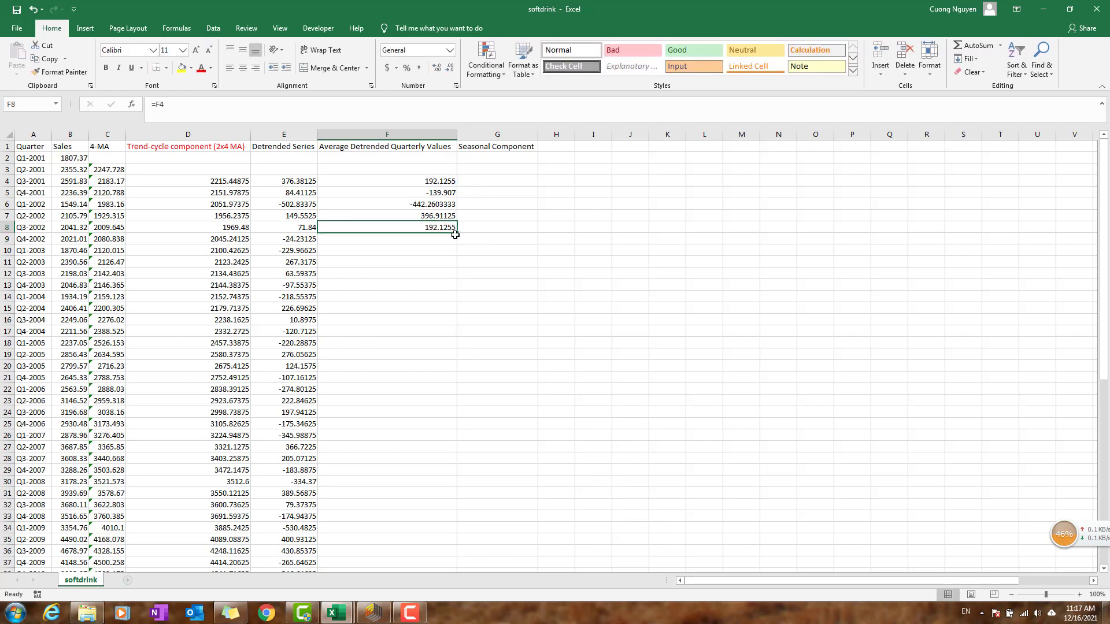
{"action": "left_click_drag", "start_coordinate": [456, 231], "coordinate": [397, 529]}
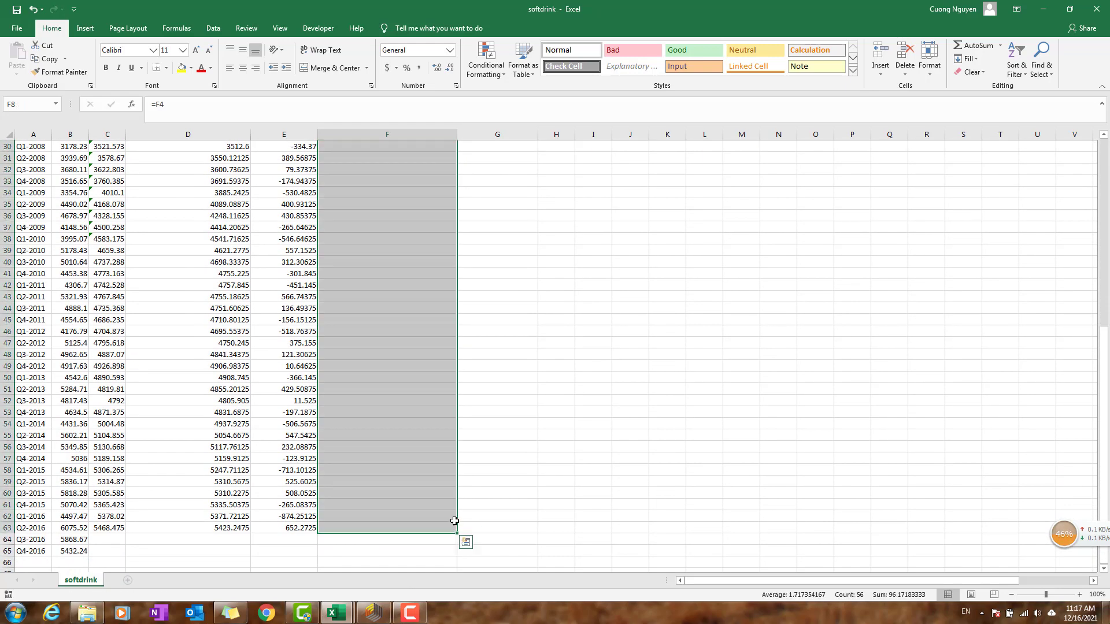
{"action": "scroll", "coordinate": [430, 437], "scroll_direction": "up", "scroll_amount": 10}
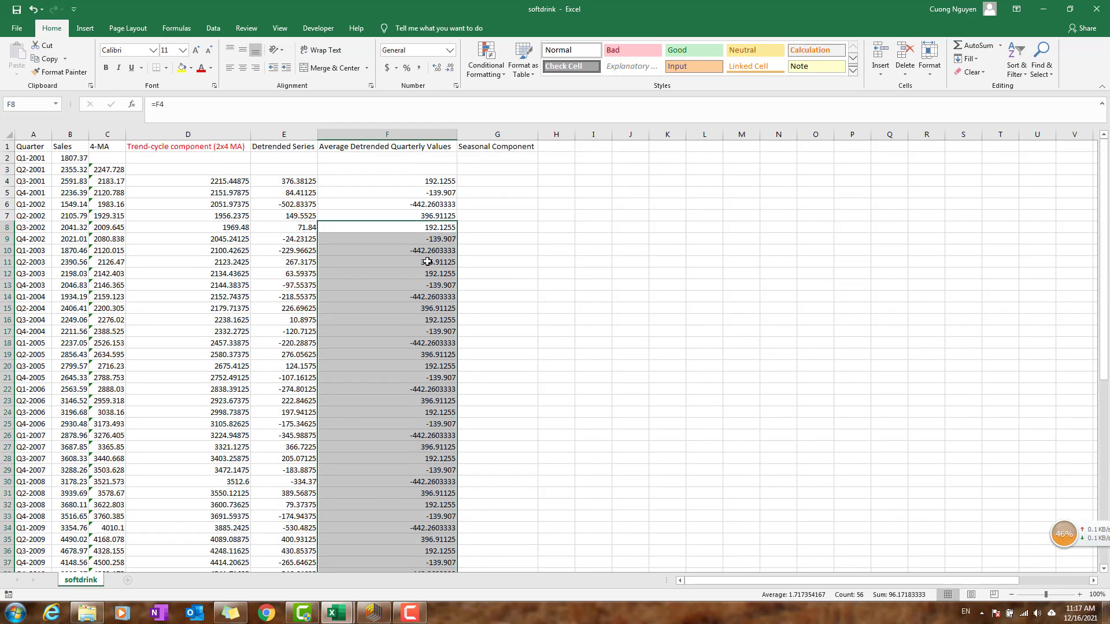
{"action": "left_click", "coordinate": [439, 182]}
{"action": "left_click", "coordinate": [437, 226]}
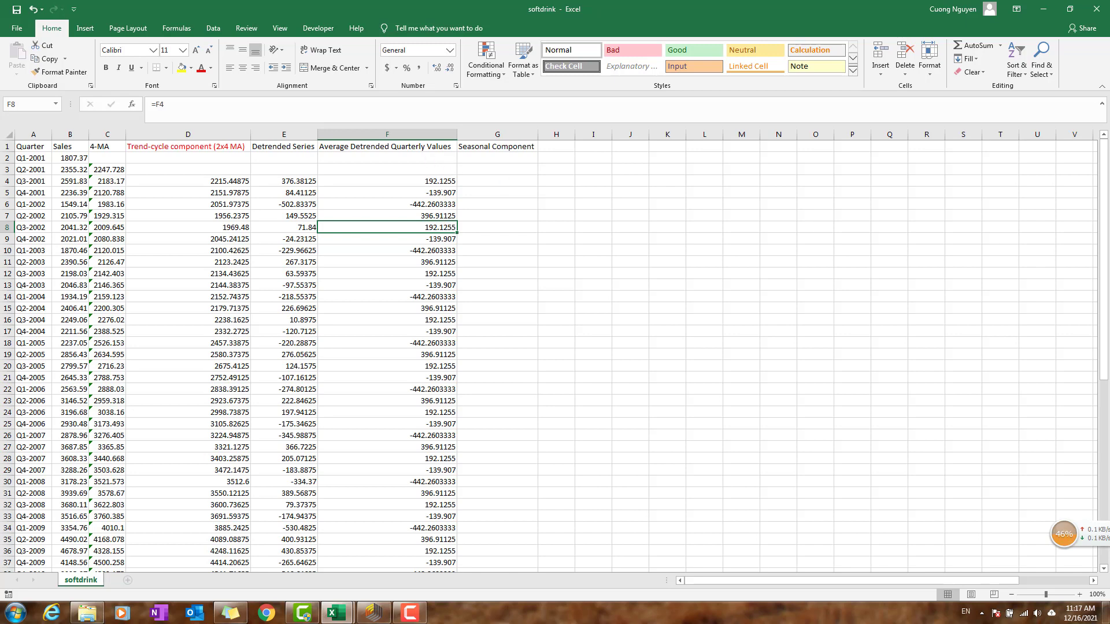
- Calculate the mean of the four quarterly averages in H3 with =AVERAGE(F4:F7)
{"action": "left_click", "coordinate": [563, 179]}
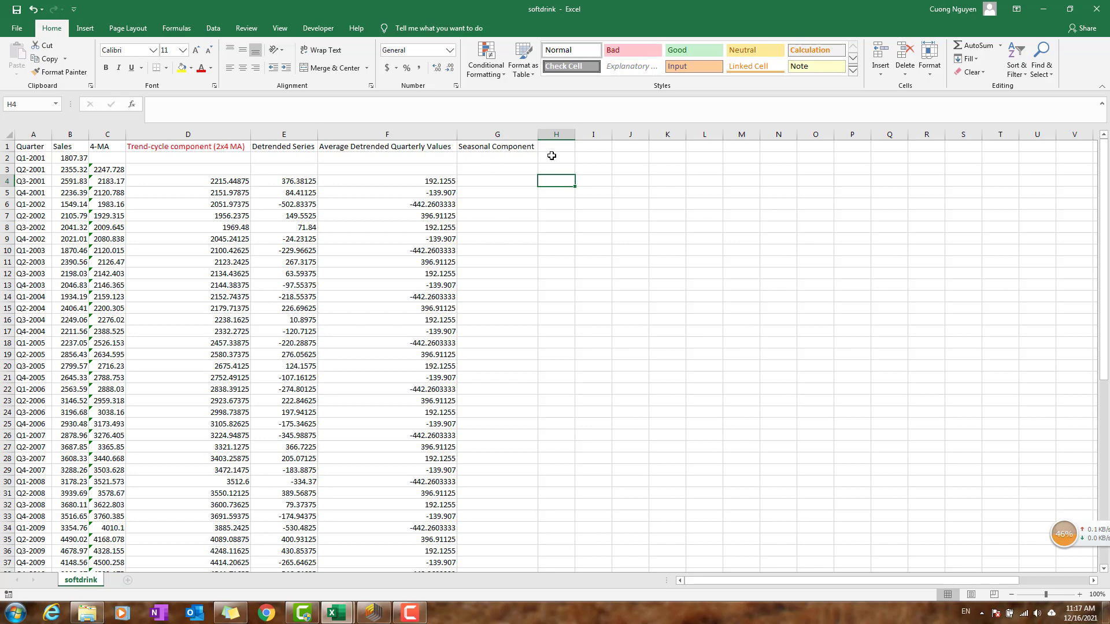
{"action": "key", "text": "Up"}
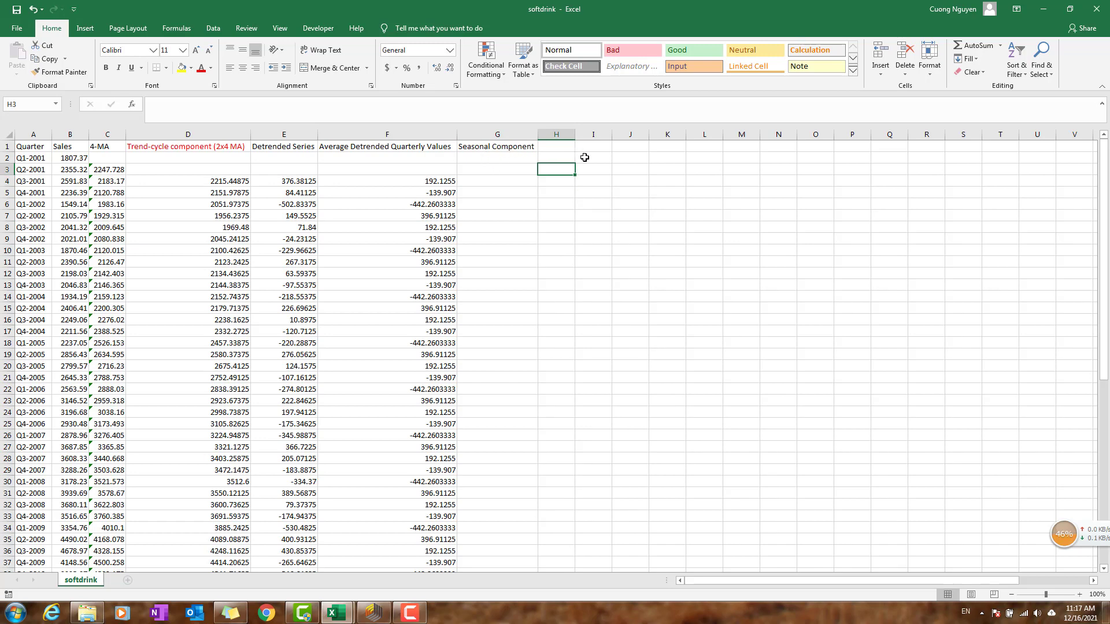
{"action": "type", "text": "="}
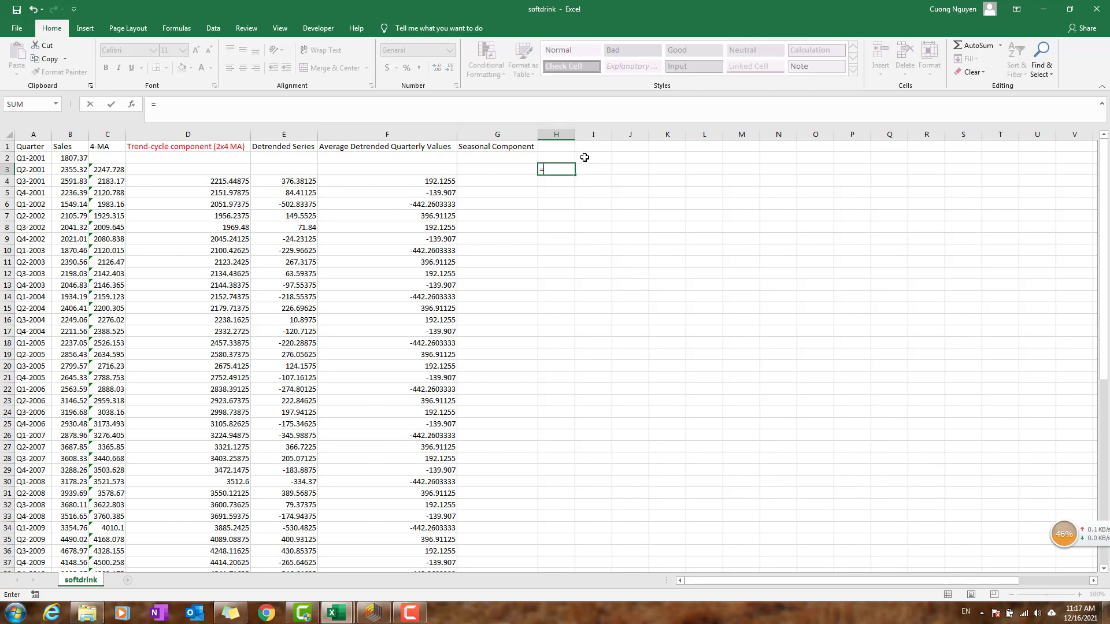
{"action": "type", "text": "average("}
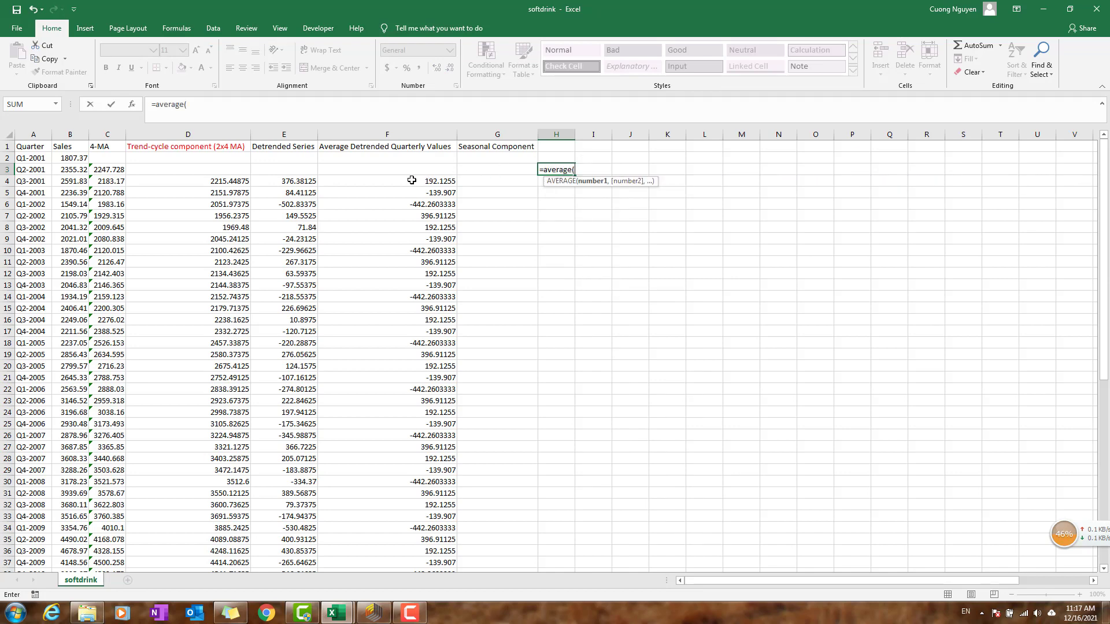
{"action": "left_click_drag", "start_coordinate": [411, 180], "coordinate": [424, 217]}
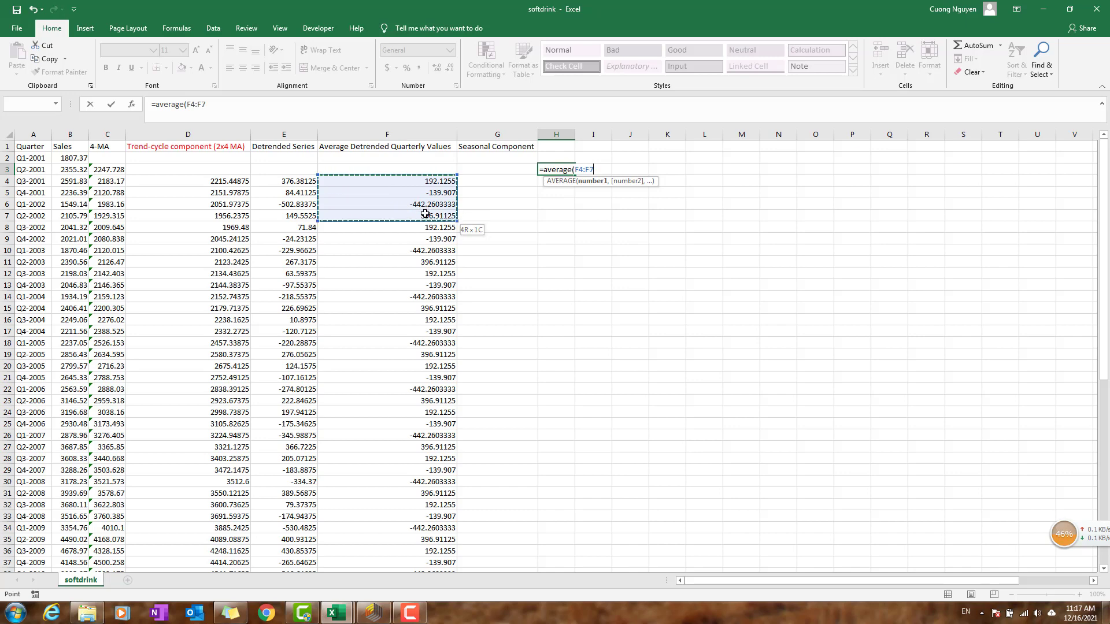
{"action": "type", "text": ")"}
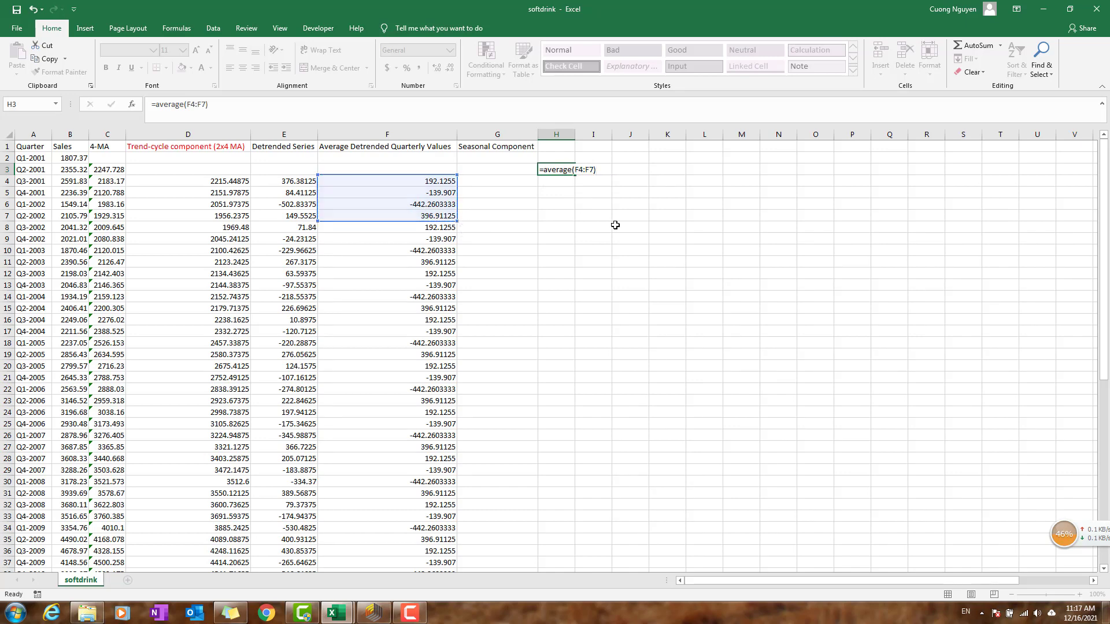
{"action": "key", "text": "Return"}
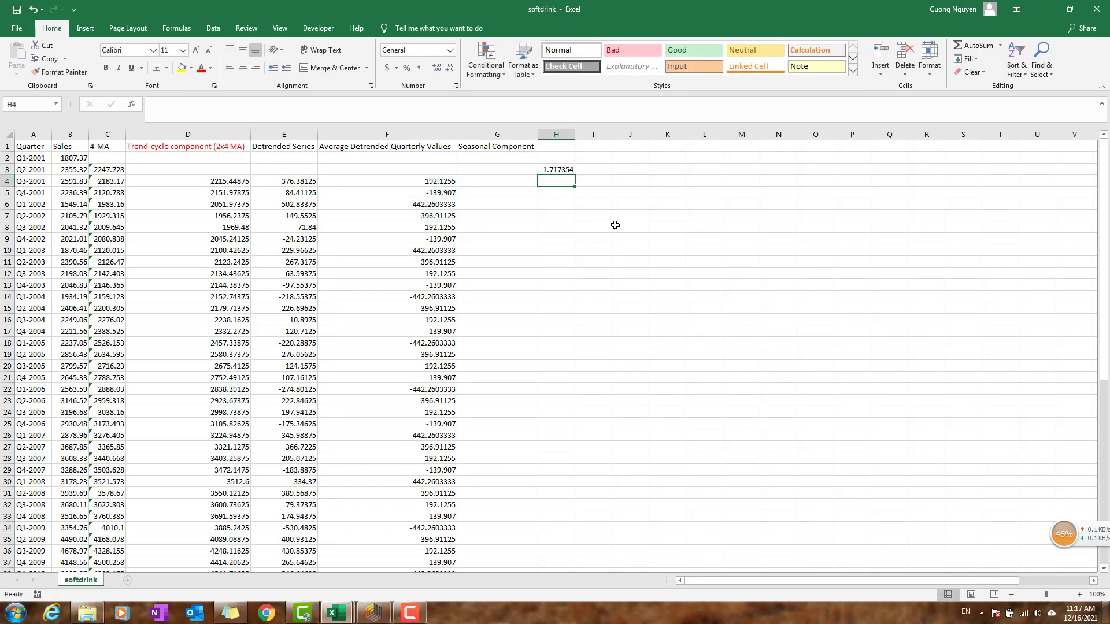
- Extend the range of the AVERAGE formula in H3 to F4:F63
{"action": "left_click", "coordinate": [567, 170]}
{"action": "double_click", "coordinate": [568, 170]}
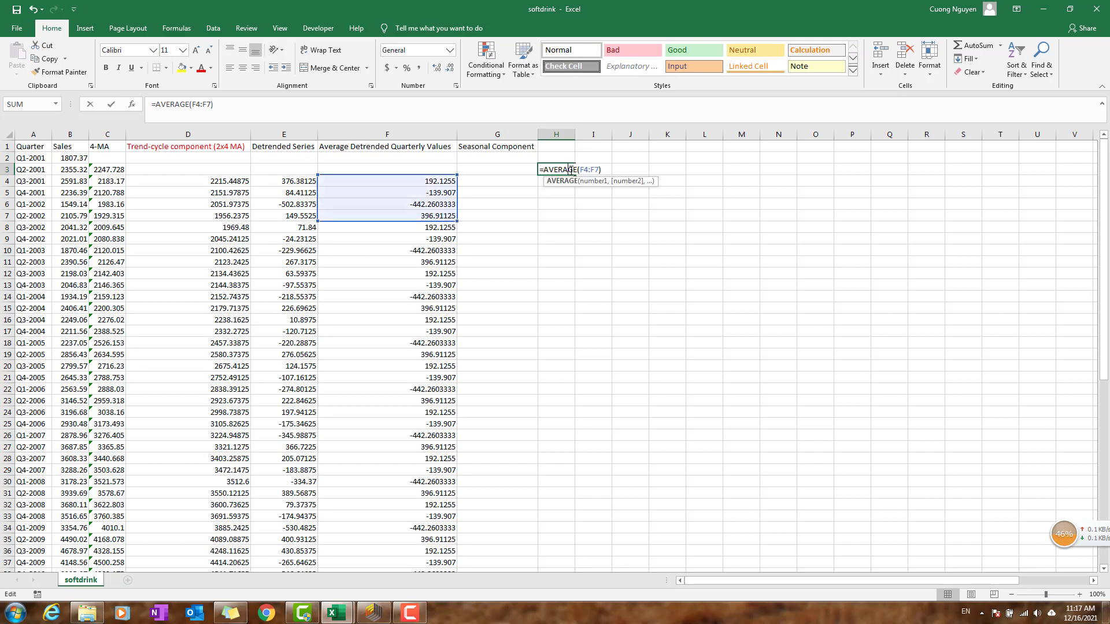
{"action": "key", "text": "BackSpace"}
{"action": "key", "text": "BackSpace"}
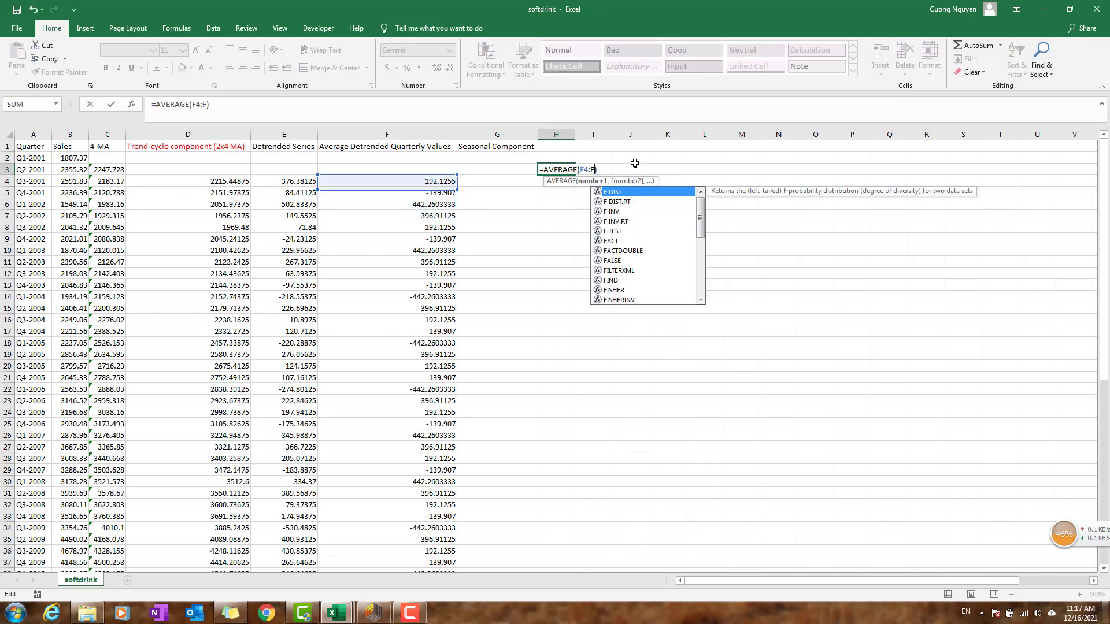
{"action": "left_click", "coordinate": [441, 192]}
{"action": "key", "text": "ctrl+Down"}
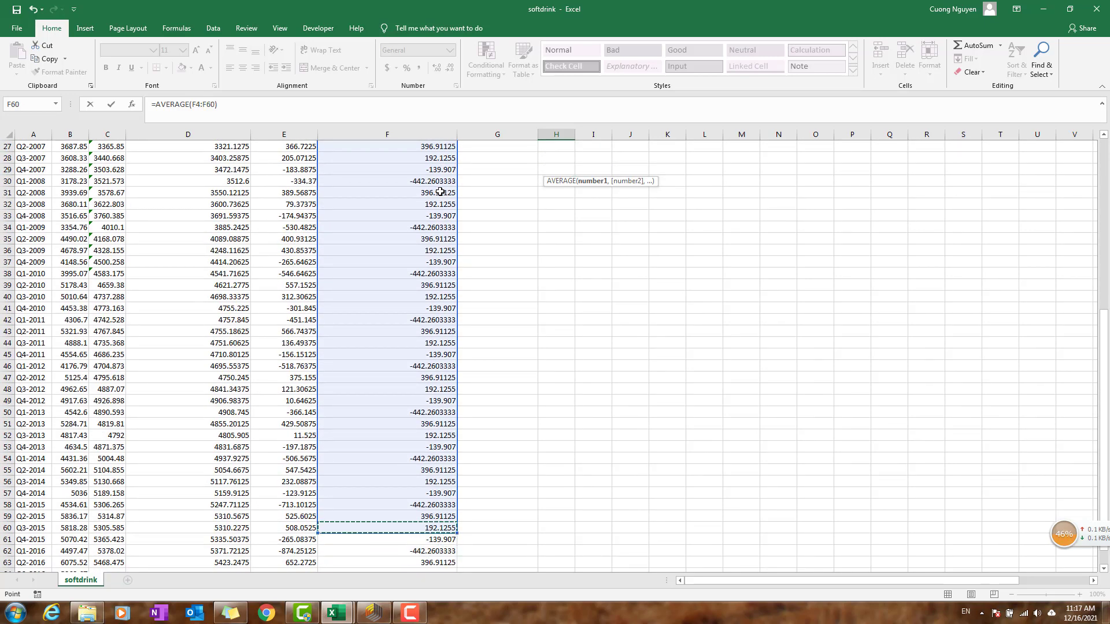
{"action": "key", "text": "ctrl+shift+Up"}
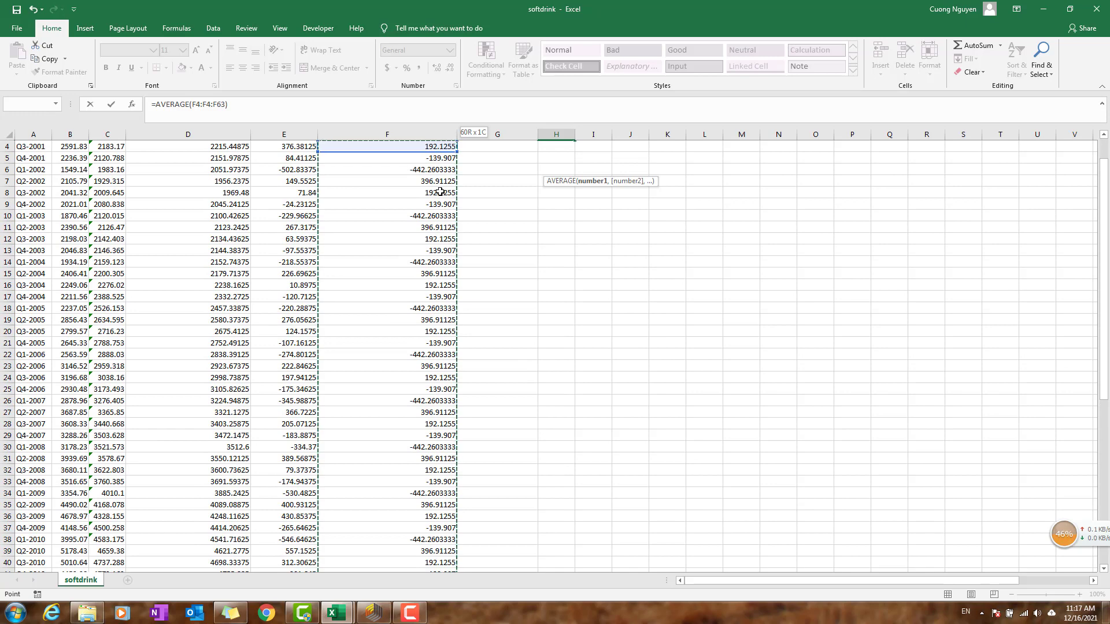
{"action": "key", "text": "Up"}
{"action": "key", "text": "Up"}
{"action": "key", "text": "Up"}
{"action": "key", "text": "Up"}
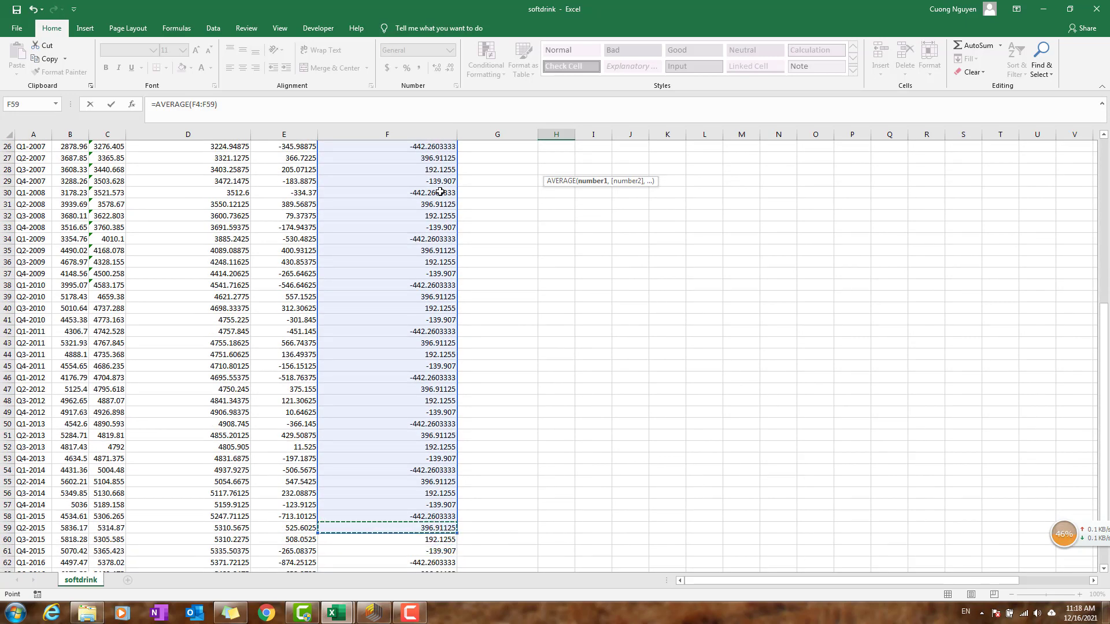
{"action": "key", "text": "Down"}
{"action": "key", "text": "Down"}
{"action": "key", "text": "Down"}
{"action": "key", "text": "Down"}
{"action": "key", "text": "Down"}
{"action": "key", "text": "Down"}
{"action": "key", "text": "Up"}
{"action": "key", "text": "Up"}
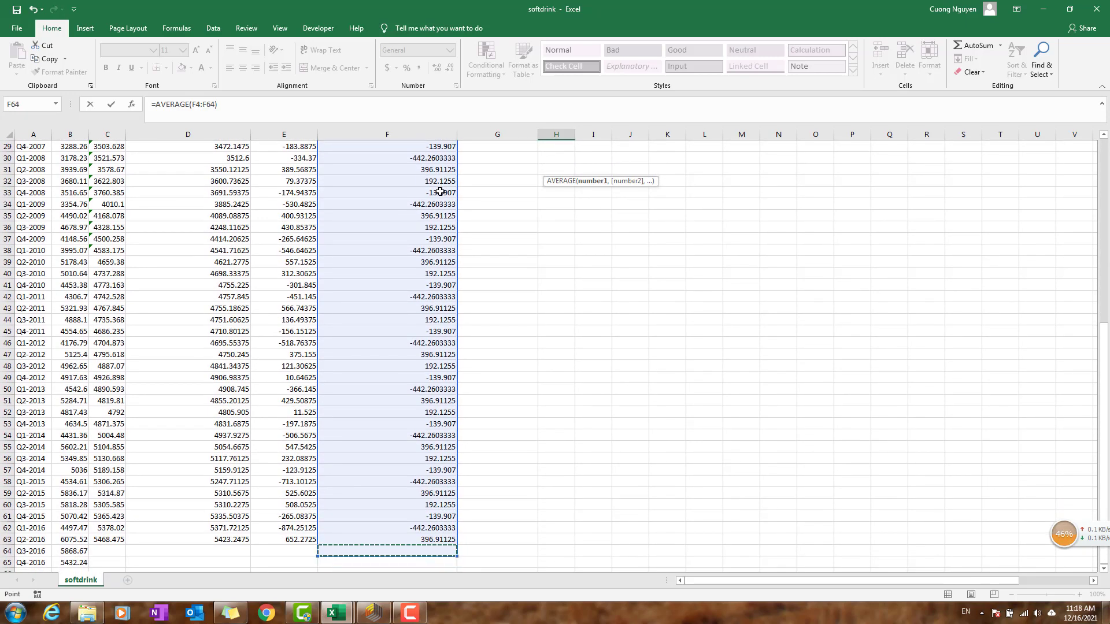
{"action": "scroll", "coordinate": [532, 195], "scroll_direction": "up", "scroll_amount": 9}
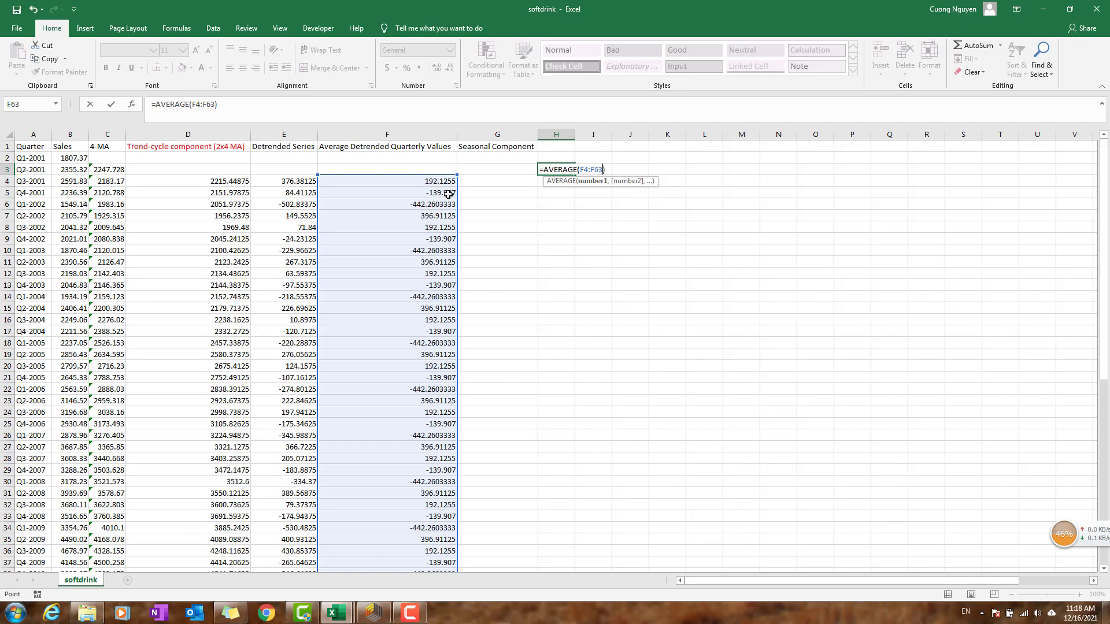
{"action": "key", "text": "Return"}
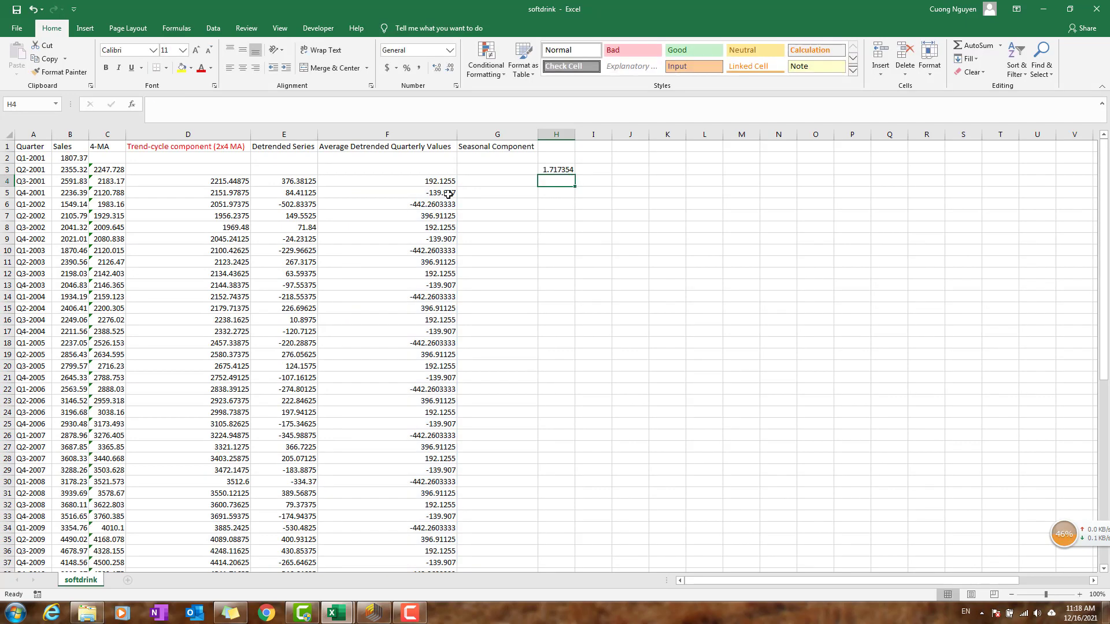
{"action": "left_click", "coordinate": [549, 169]}
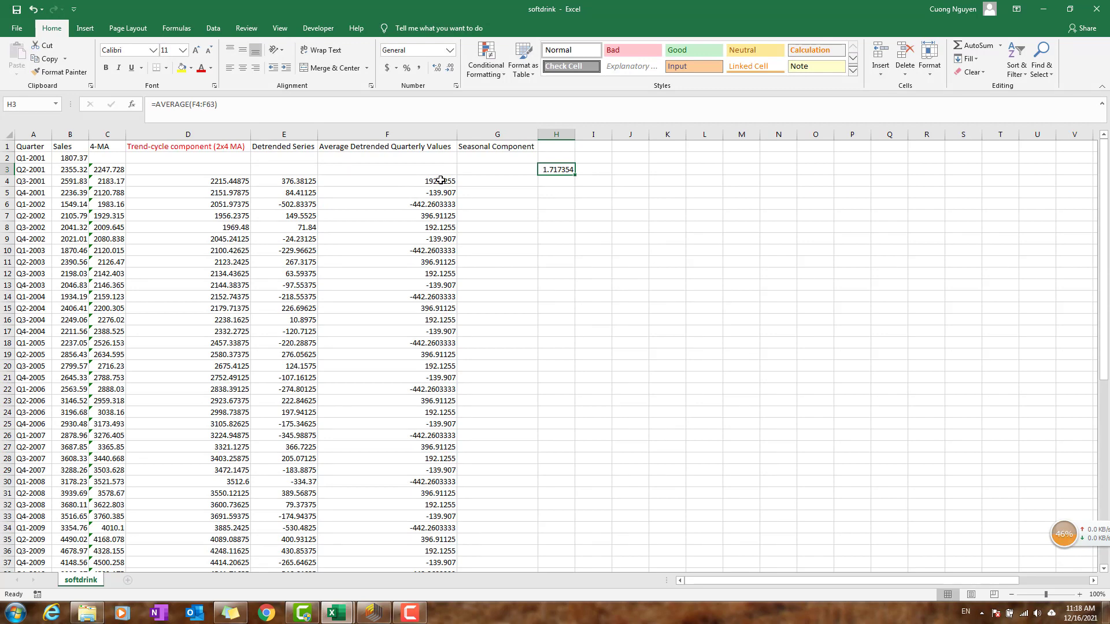
- Enter the formula =F4-H3 in G4 as the first value of the Seasonal Component column
{"action": "left_click", "coordinate": [501, 179]}
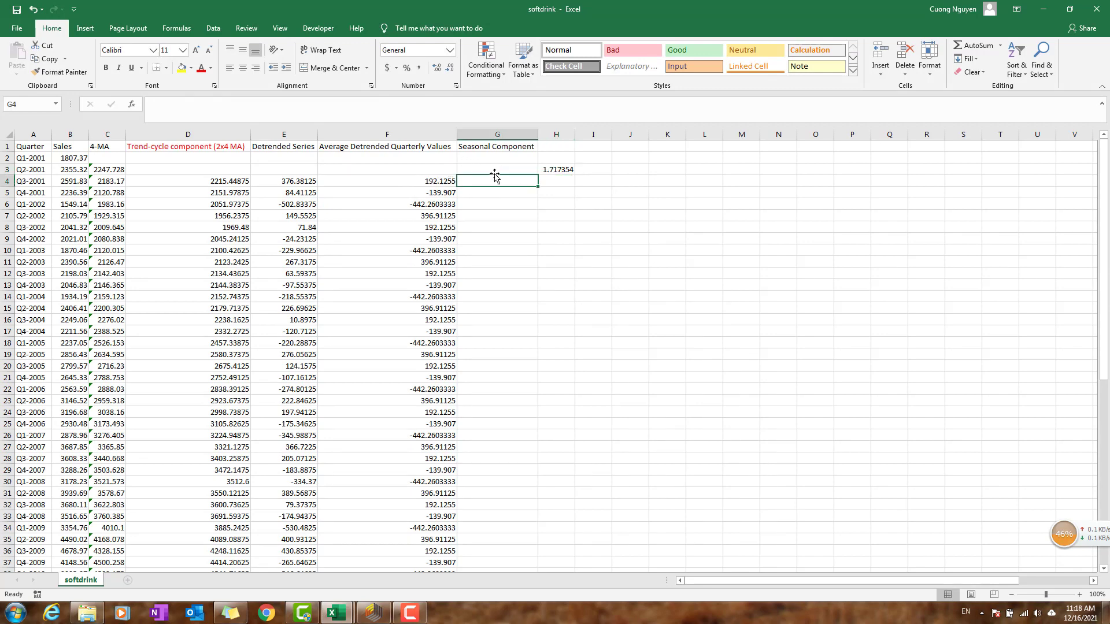
{"action": "type", "text": "="}
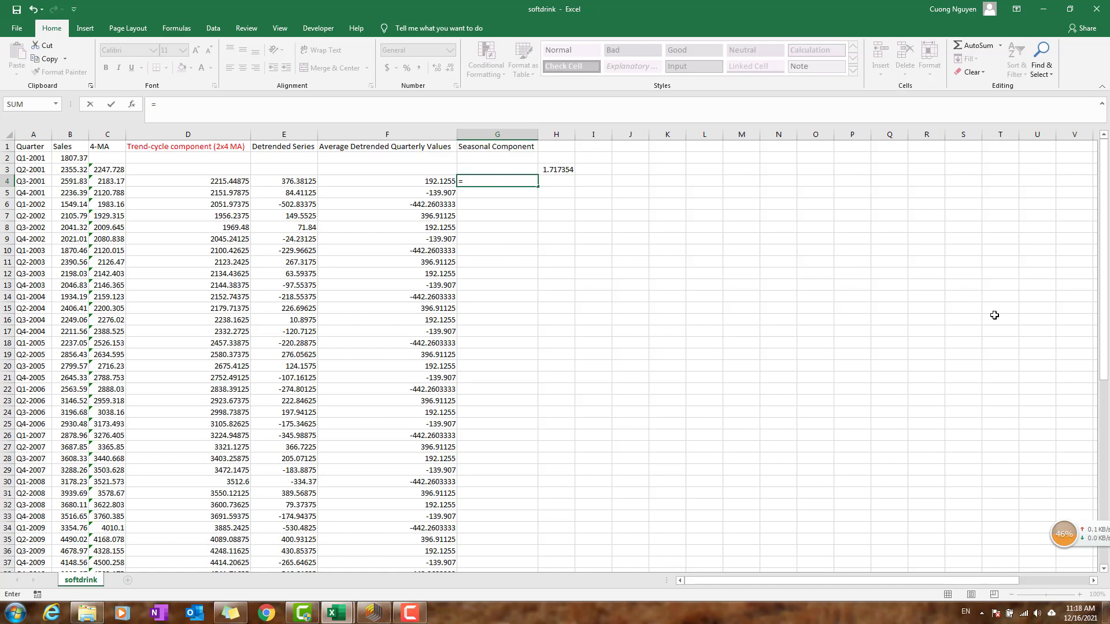
{"action": "key", "text": "Left"}
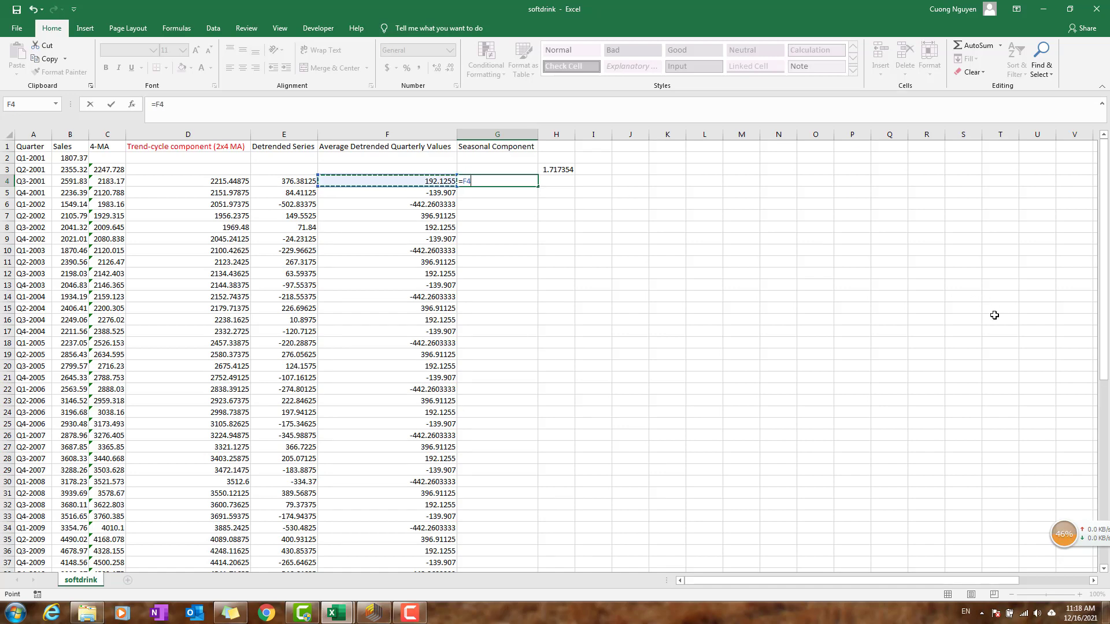
{"action": "type", "text": "-"}
{"action": "key", "text": "Right"}
{"action": "key", "text": "Up"}
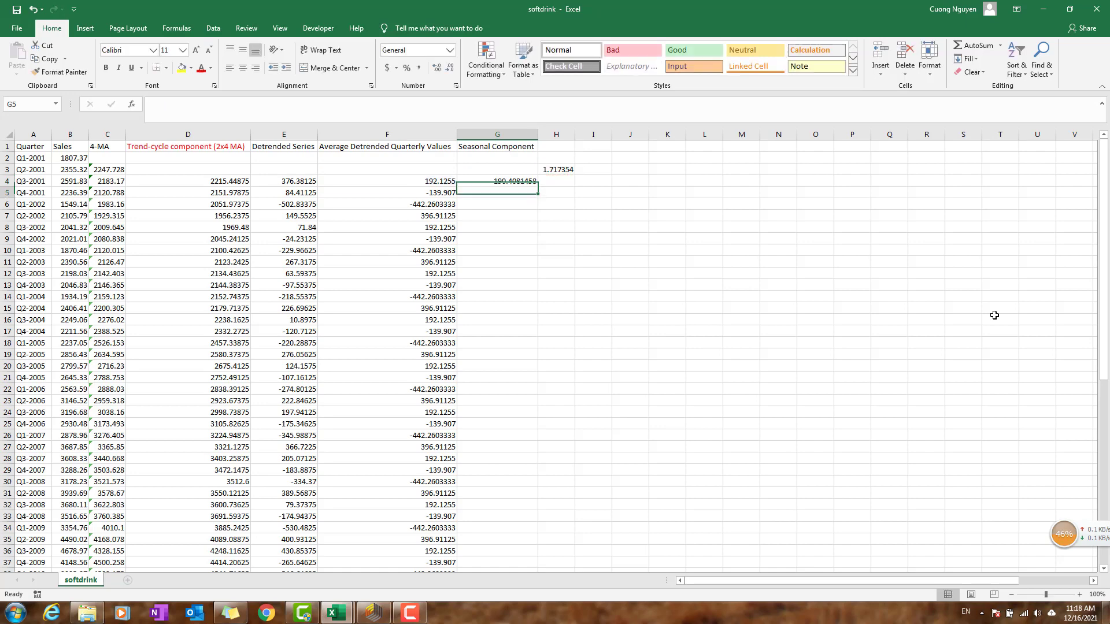
{"action": "key", "text": "Return"}
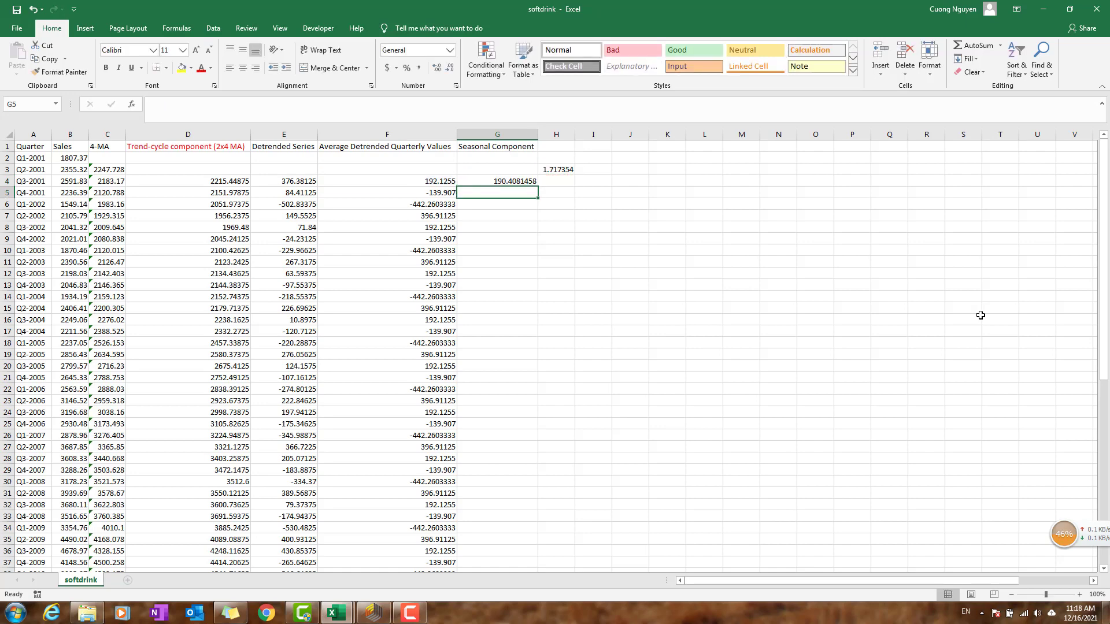
- Make the H3 reference in G4 absolute (=F4-$H$3) and fill the formula down the Seasonal Component column
{"action": "left_click", "coordinate": [530, 181]}
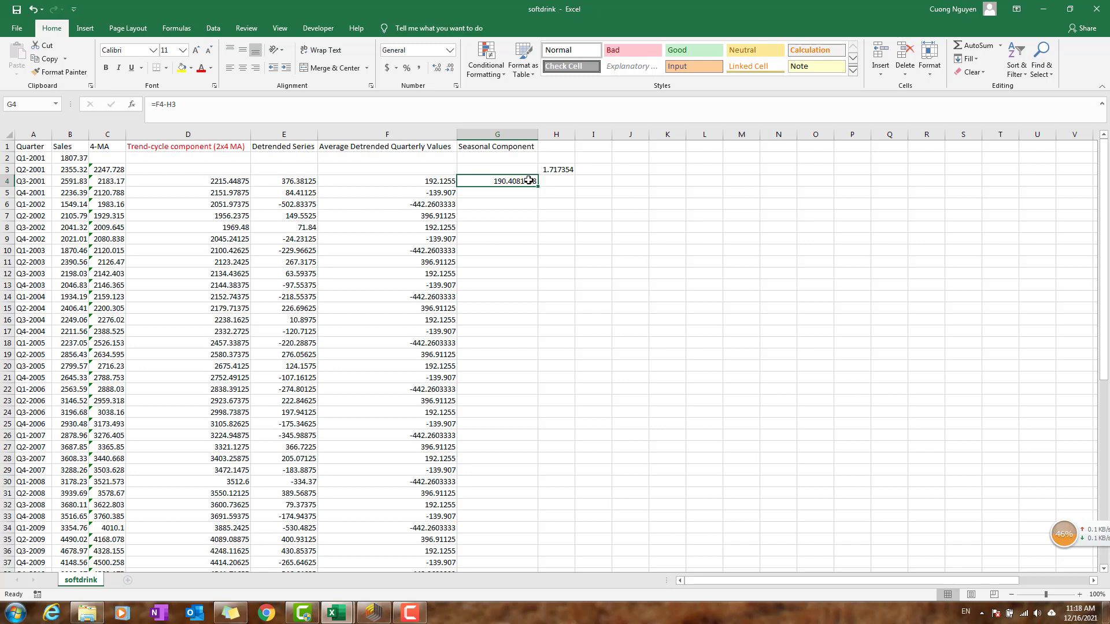
{"action": "left_click", "coordinate": [197, 105]}
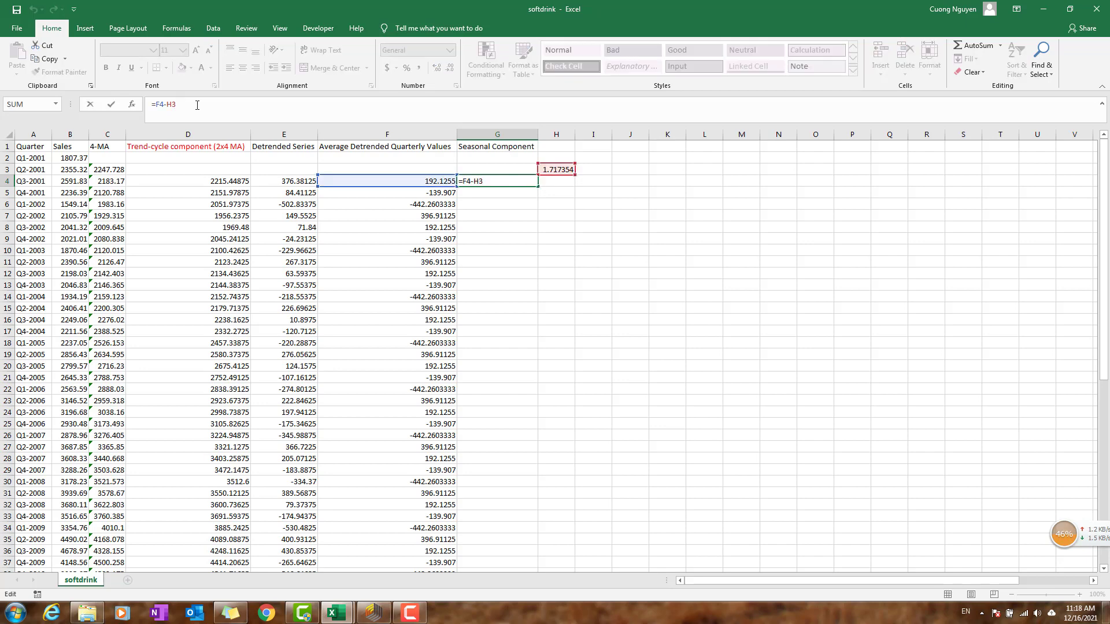
{"action": "key", "text": "F4"}
{"action": "key", "text": "Return"}
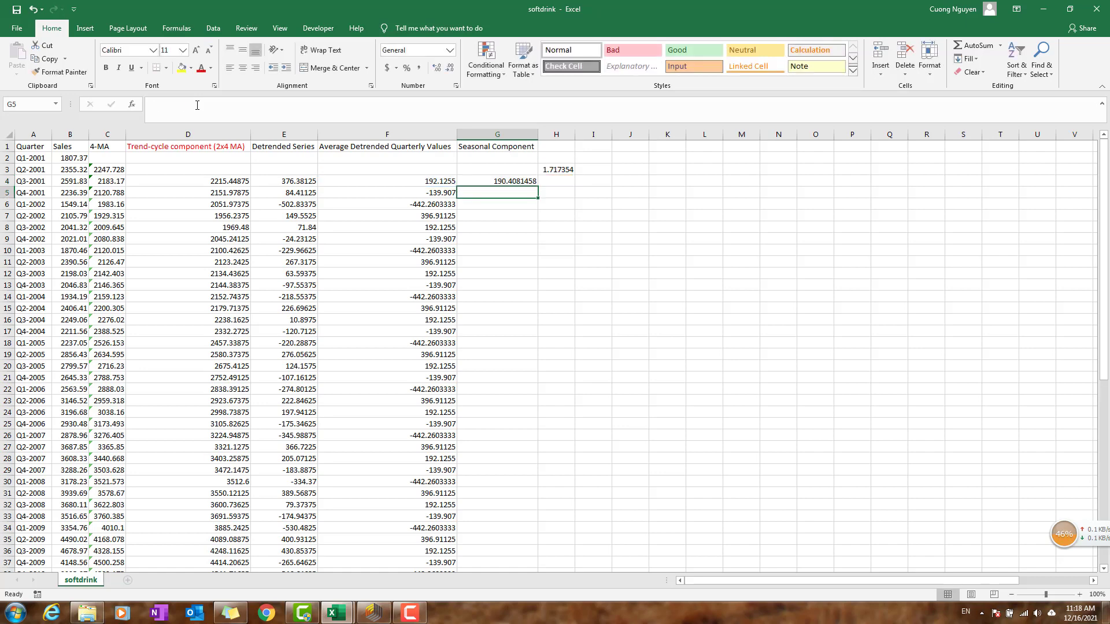
{"action": "left_click", "coordinate": [517, 177]}
{"action": "double_click", "coordinate": [538, 187]}
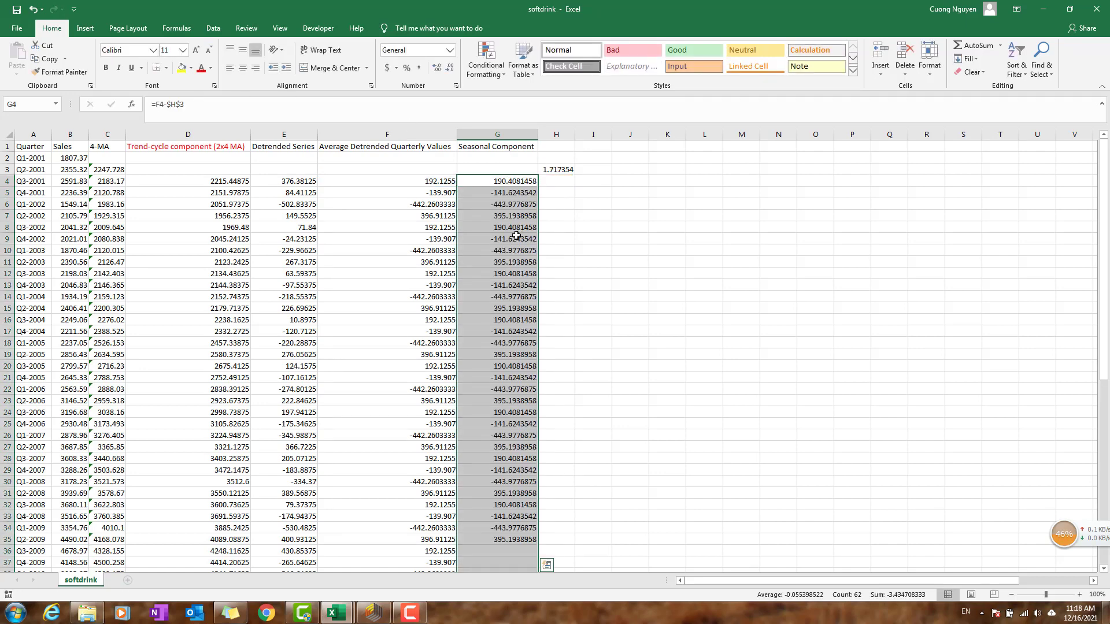
- Clear the surplus Seasonal Component values in G64:G65, the rows for Q3-2016 and Q4-2016
{"action": "left_click", "coordinate": [516, 239]}
{"action": "scroll", "coordinate": [523, 286], "scroll_direction": "down", "scroll_amount": 13}
{"action": "scroll", "coordinate": [523, 286], "scroll_direction": "down", "scroll_amount": 7}
{"action": "scroll", "coordinate": [463, 324], "scroll_direction": "up", "scroll_amount": 3}
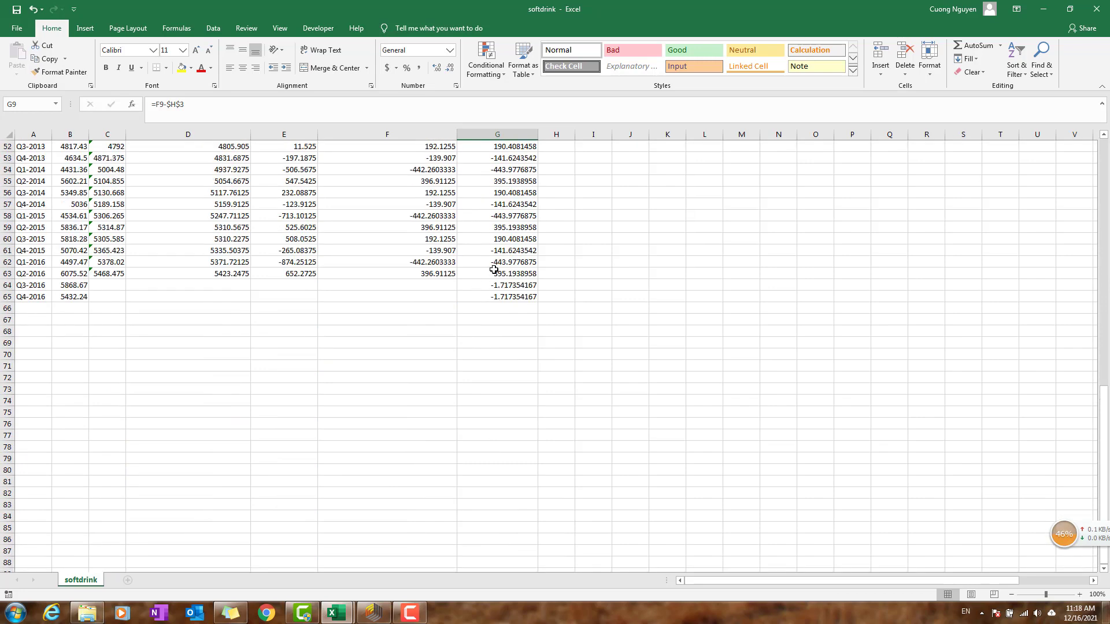
{"action": "left_click_drag", "start_coordinate": [498, 281], "coordinate": [500, 297]}
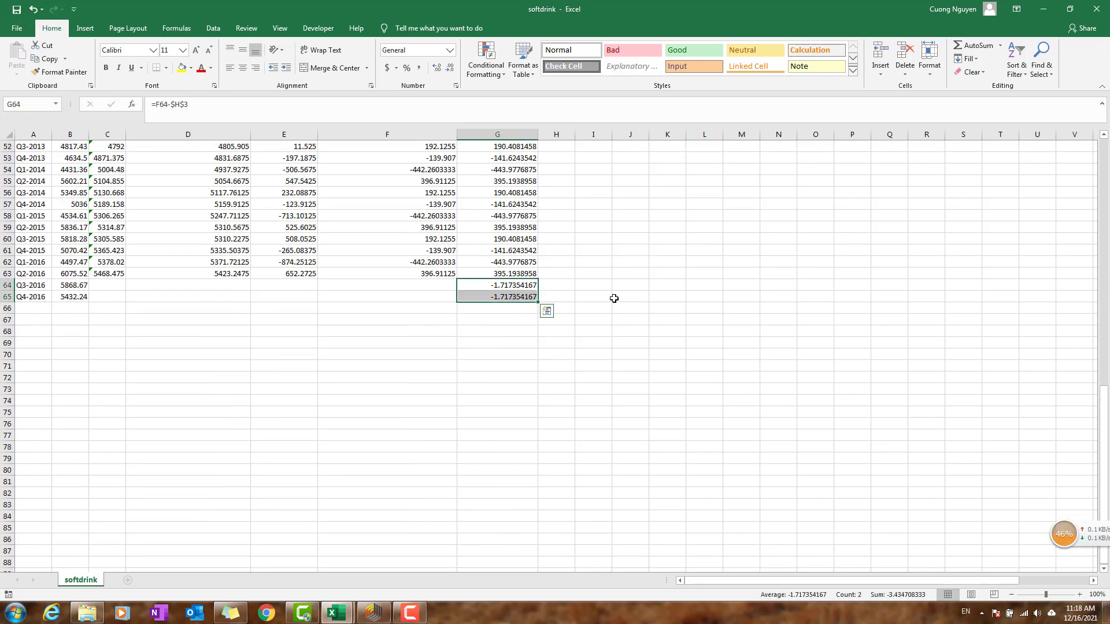
{"action": "key", "text": "Delete"}
{"action": "scroll", "coordinate": [587, 298], "scroll_direction": "up", "scroll_amount": 3}
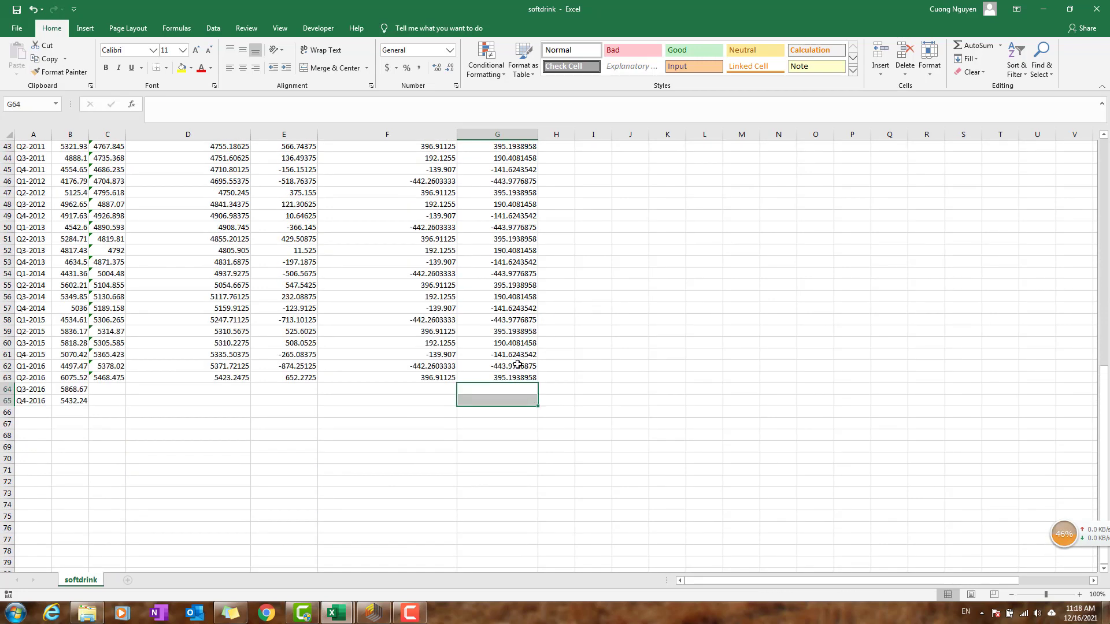
- Check the sum of the last four Seasonal Component values, G60:G63
{"action": "left_click", "coordinate": [512, 332]}
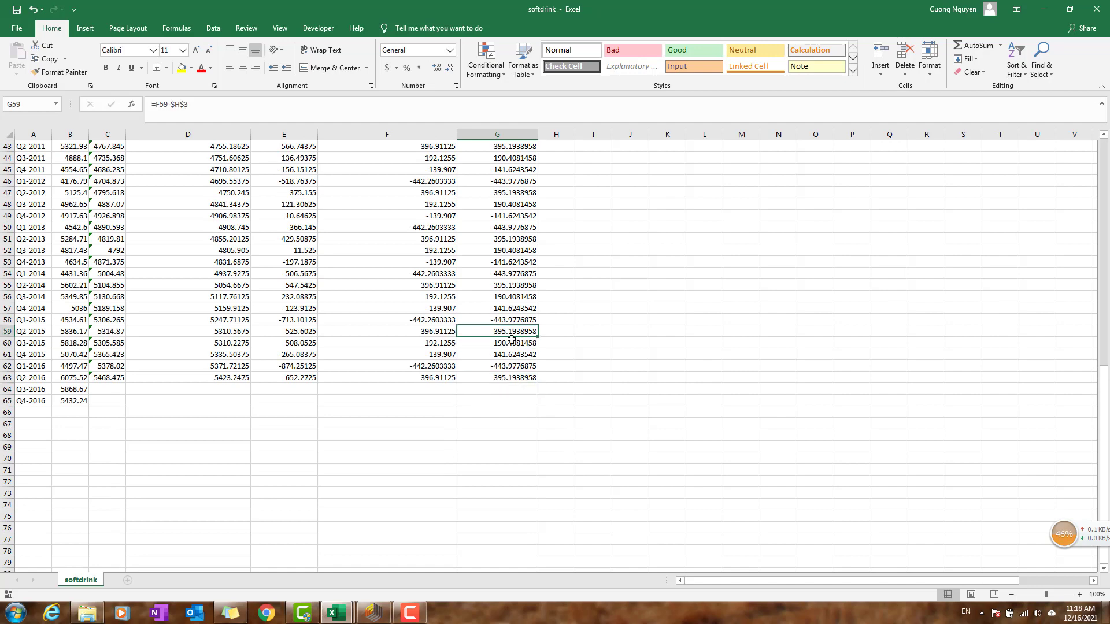
{"action": "left_click_drag", "start_coordinate": [511, 339], "coordinate": [512, 377]}
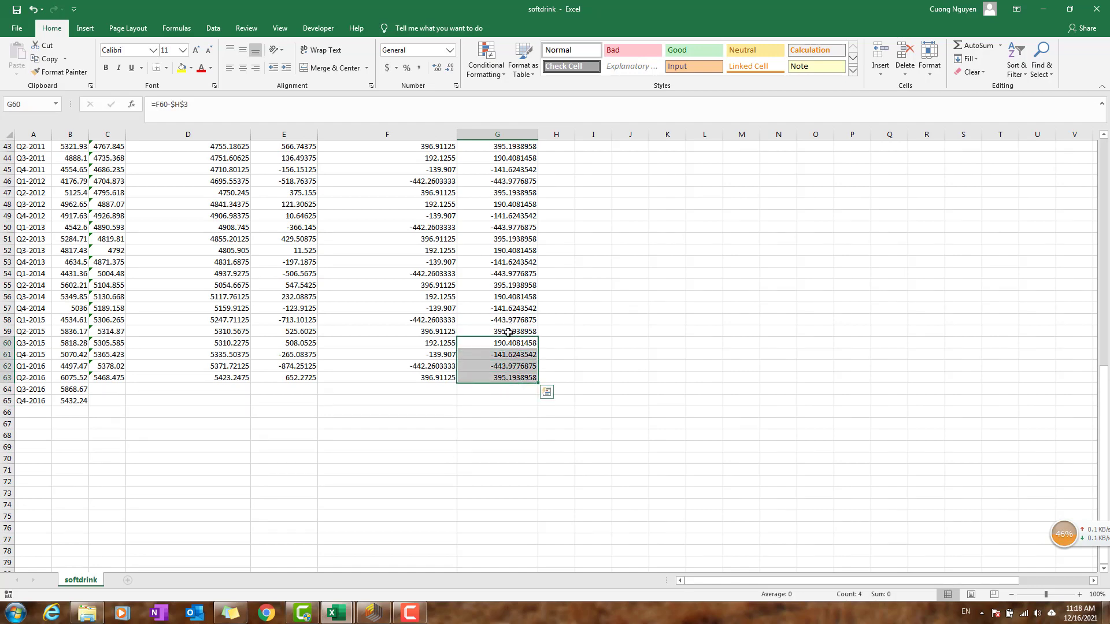
- Enter =G7 in G3 to give Q2-2001 the second-quarter seasonal value
{"action": "left_click", "coordinate": [517, 285]}
{"action": "key", "text": "ctrl+Up"}
{"action": "key", "text": "ctrl+Up"}
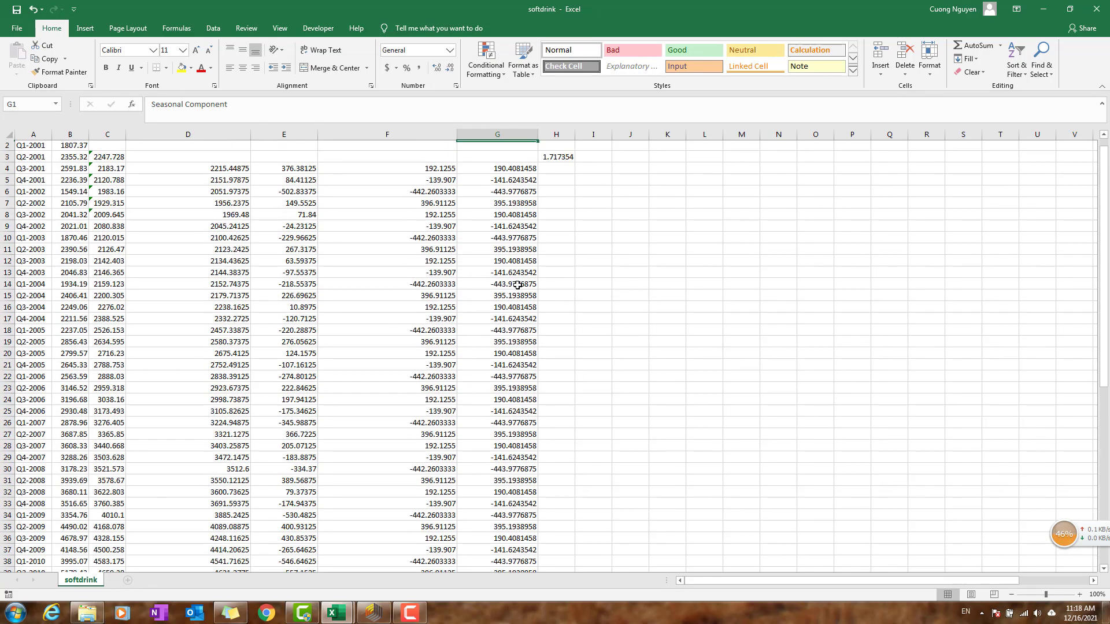
{"action": "key", "text": "Down"}
{"action": "key", "text": "Down"}
{"action": "type", "text": "="}
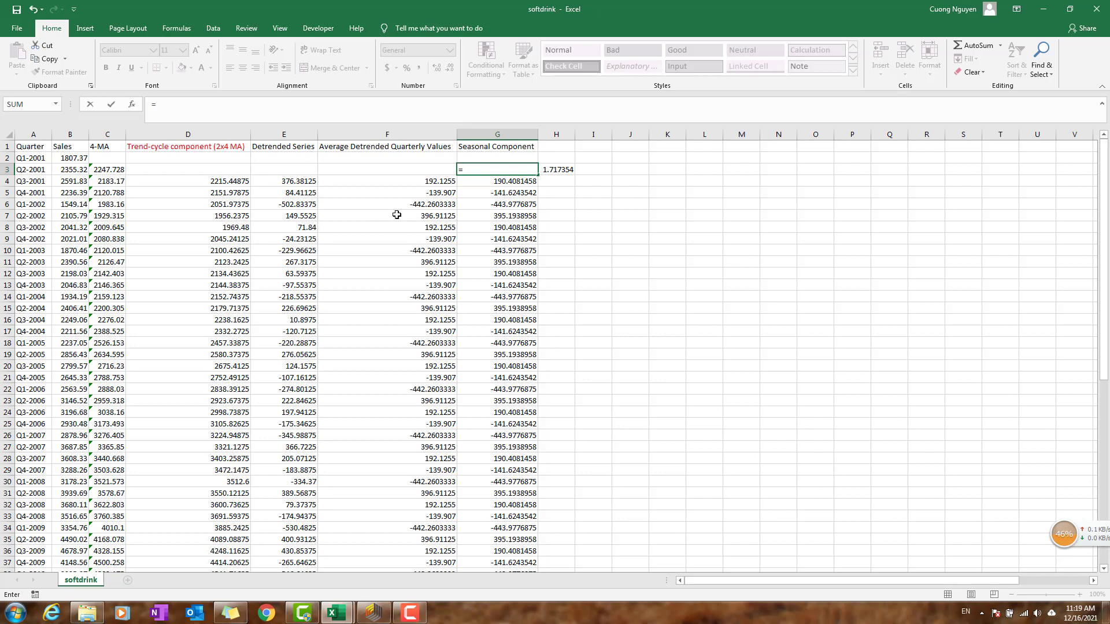
{"action": "left_click", "coordinate": [496, 228]}
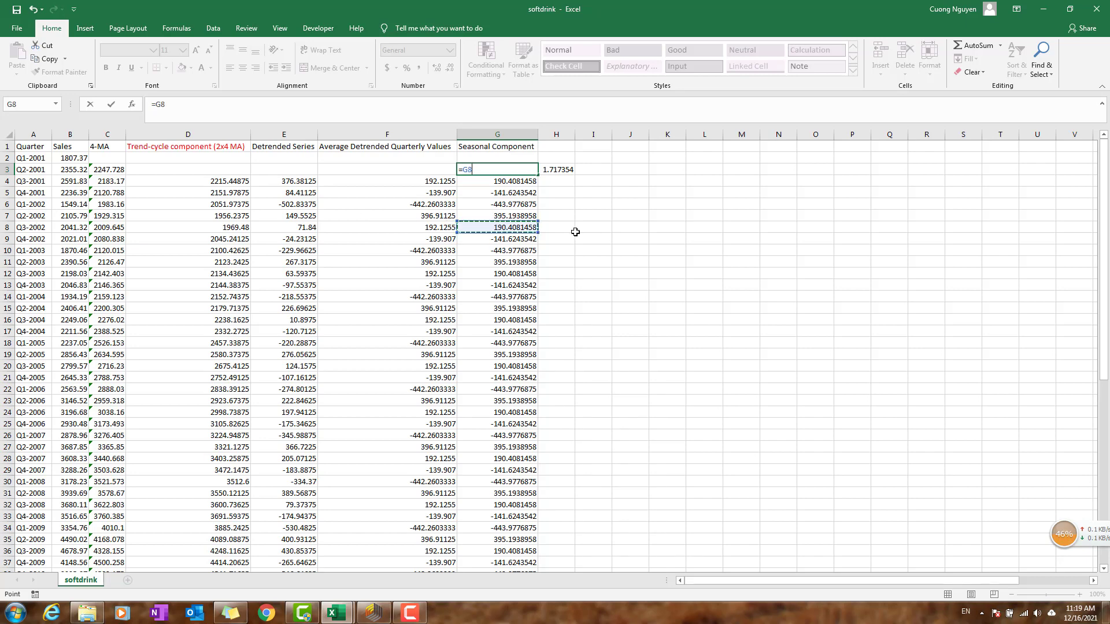
{"action": "key", "text": "Up"}
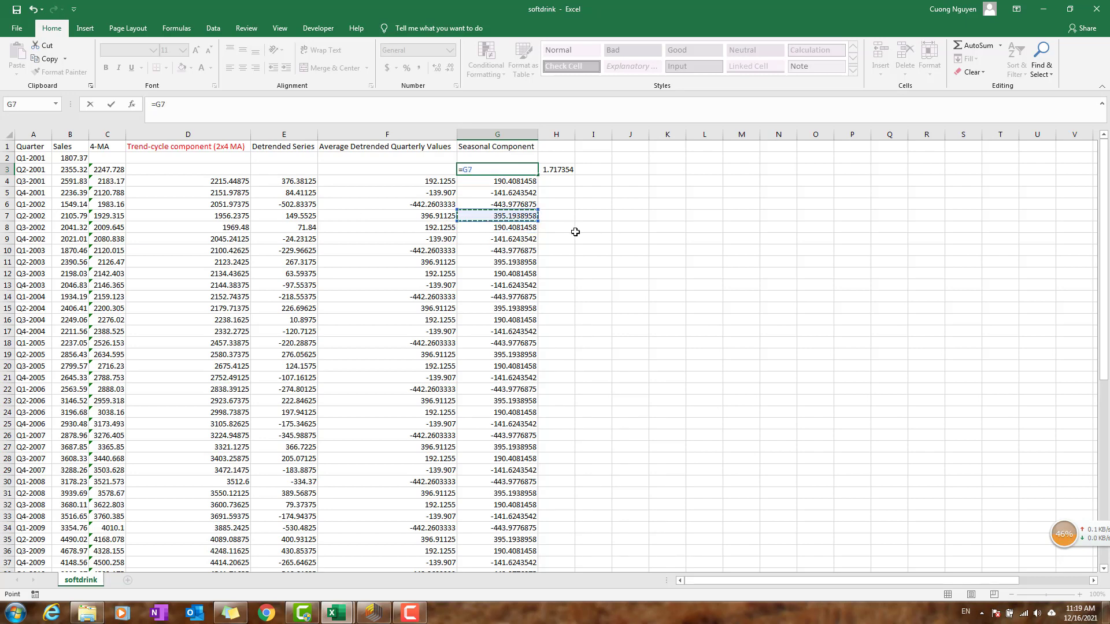
{"action": "key", "text": "Return"}
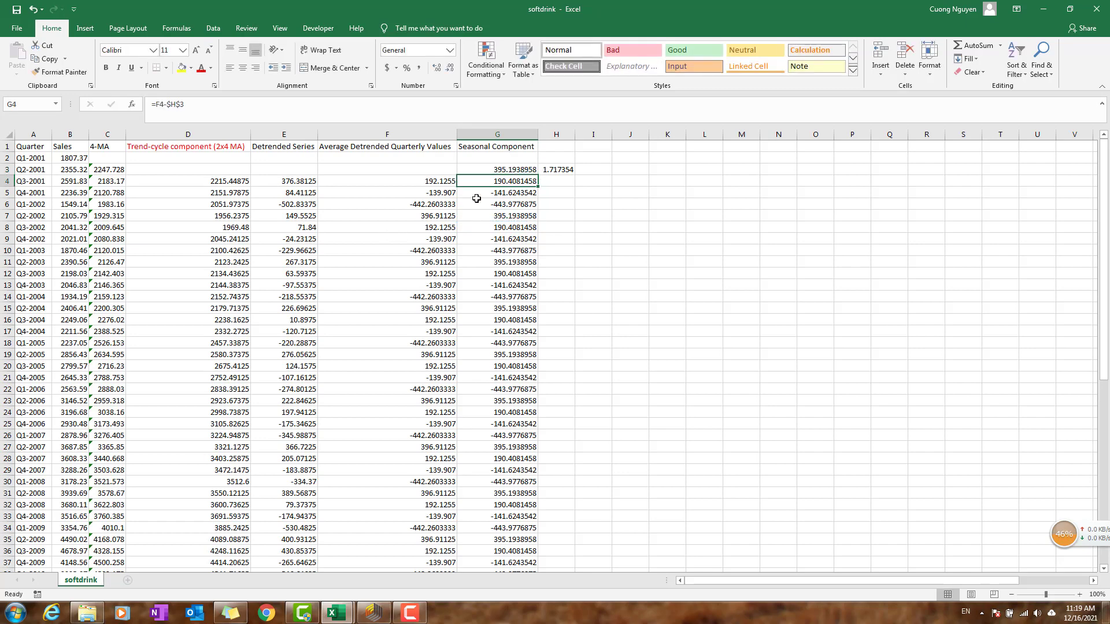
- Fill the G3 formula upward into G2 to supply the Q1-2001 seasonal value
{"action": "left_click", "coordinate": [533, 171]}
{"action": "mouse_move", "coordinate": [539, 174]}
{"action": "left_mouse_down"}
{"action": "mouse_move", "coordinate": [538, 152]}
{"action": "mouse_move", "coordinate": [526, 163]}
{"action": "left_mouse_up"}
{"action": "left_click", "coordinate": [513, 170]}
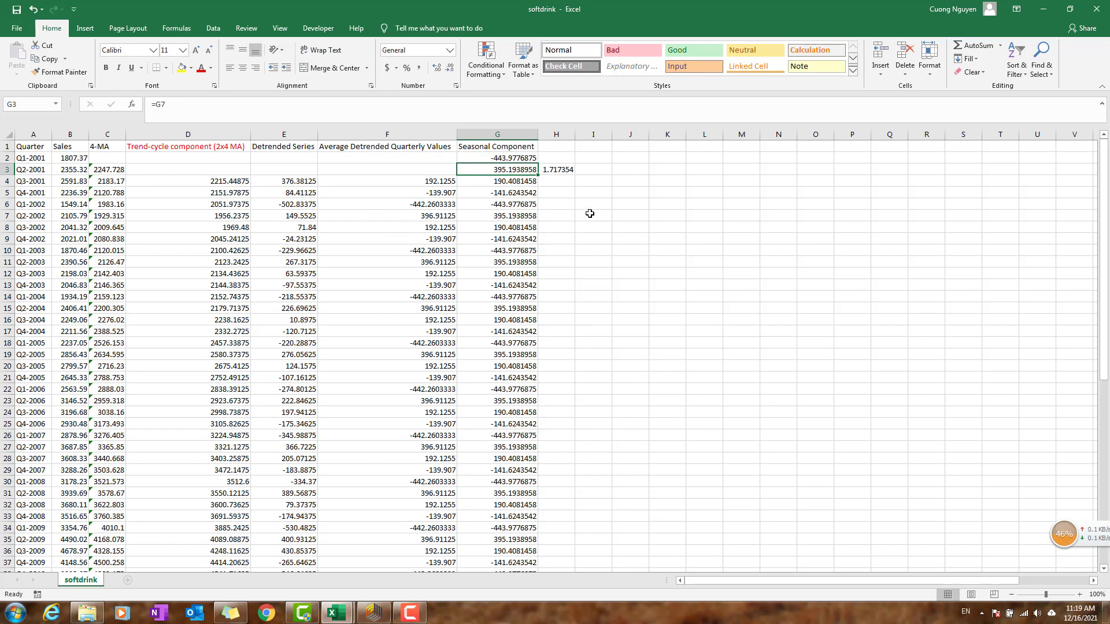
- Enter the column header "Remainder Component" in I1
{"action": "left_click", "coordinate": [593, 147]}
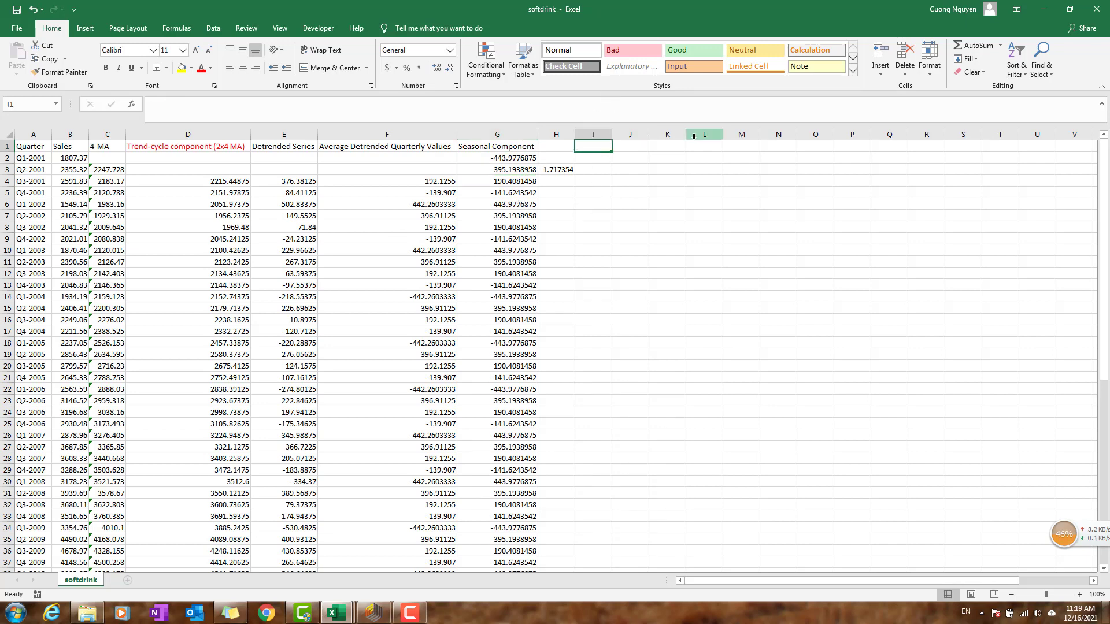
{"action": "type", "text": "Remain"}
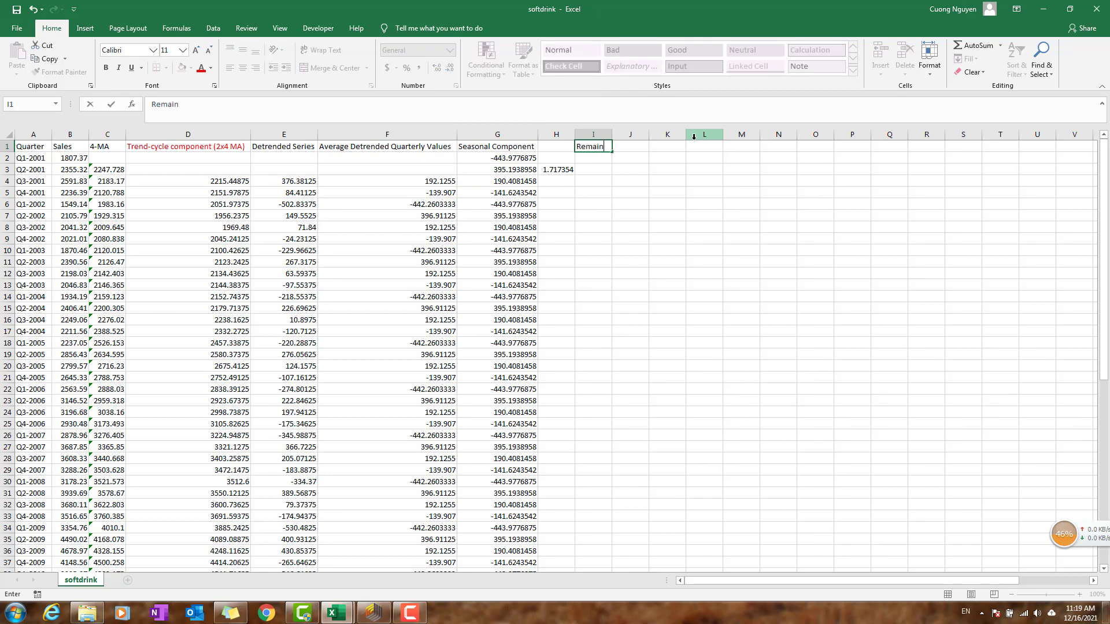
{"action": "type", "text": "der Component"}
{"action": "key", "text": "Return"}
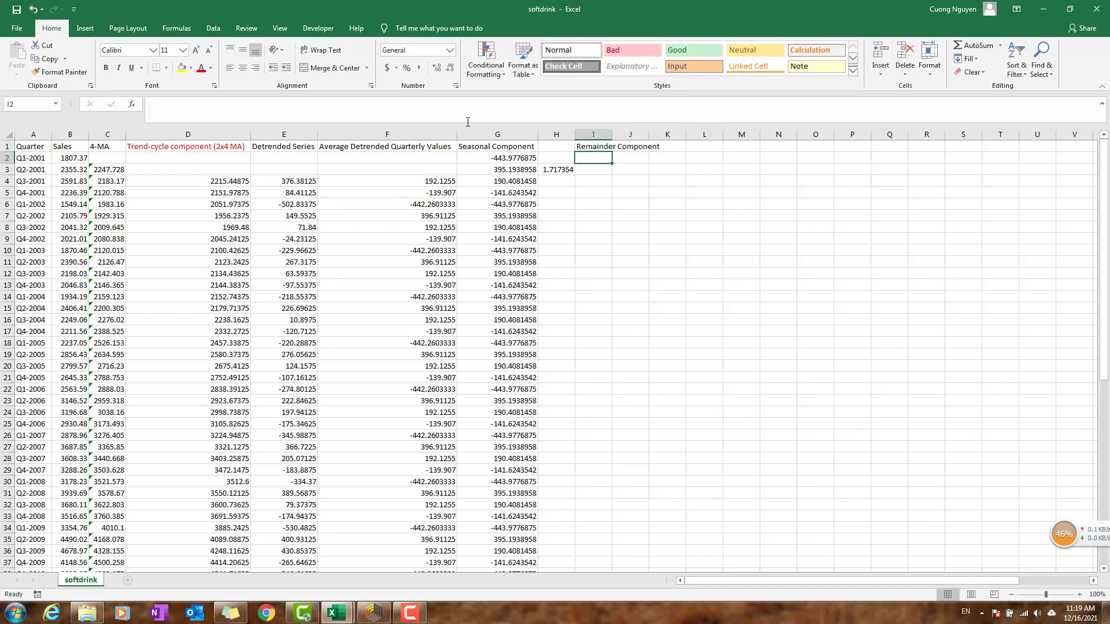
- Set the Seasonal Component and Remainder Component headers to red font and fit column I to its header text
{"action": "left_click", "coordinate": [476, 146]}
{"action": "left_click", "coordinate": [201, 67]}
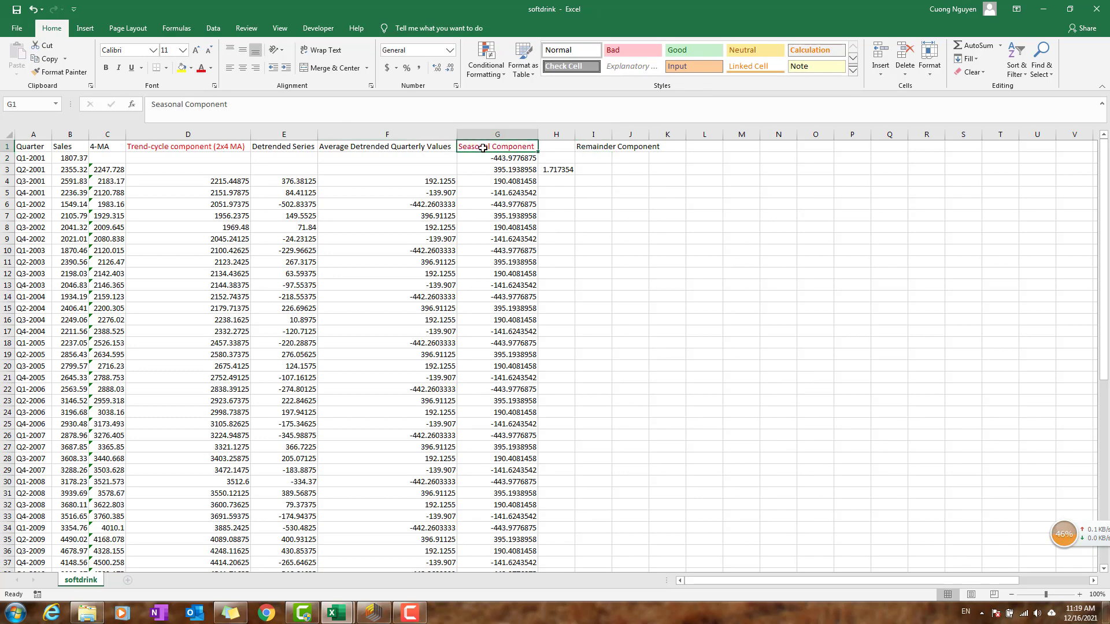
{"action": "left_click", "coordinate": [593, 147]}
{"action": "left_click", "coordinate": [201, 68]}
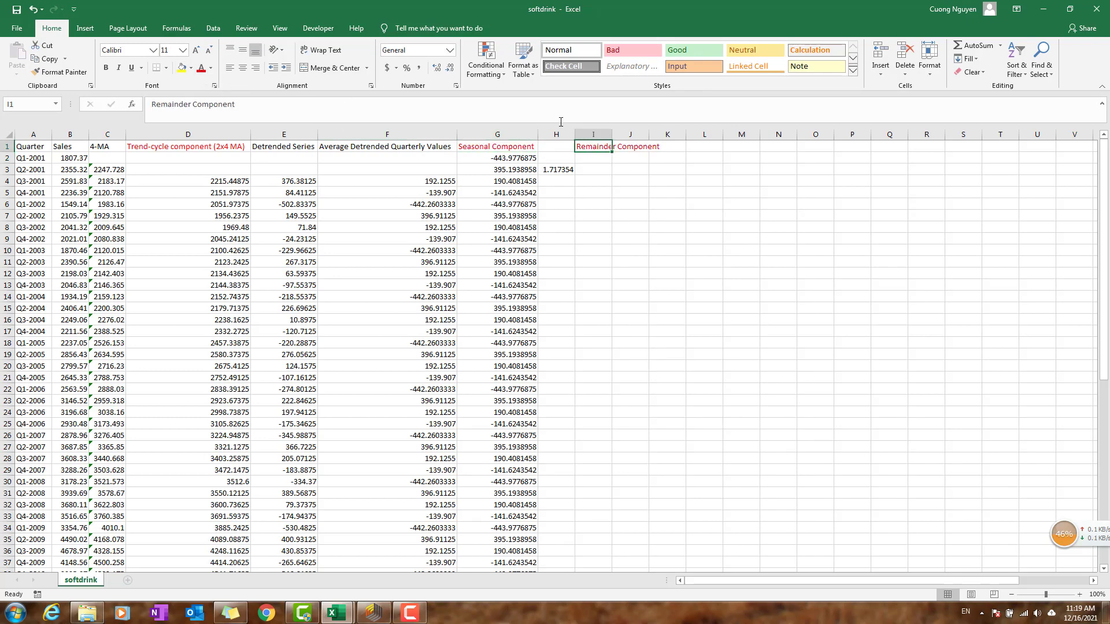
{"action": "double_click", "coordinate": [607, 132]}
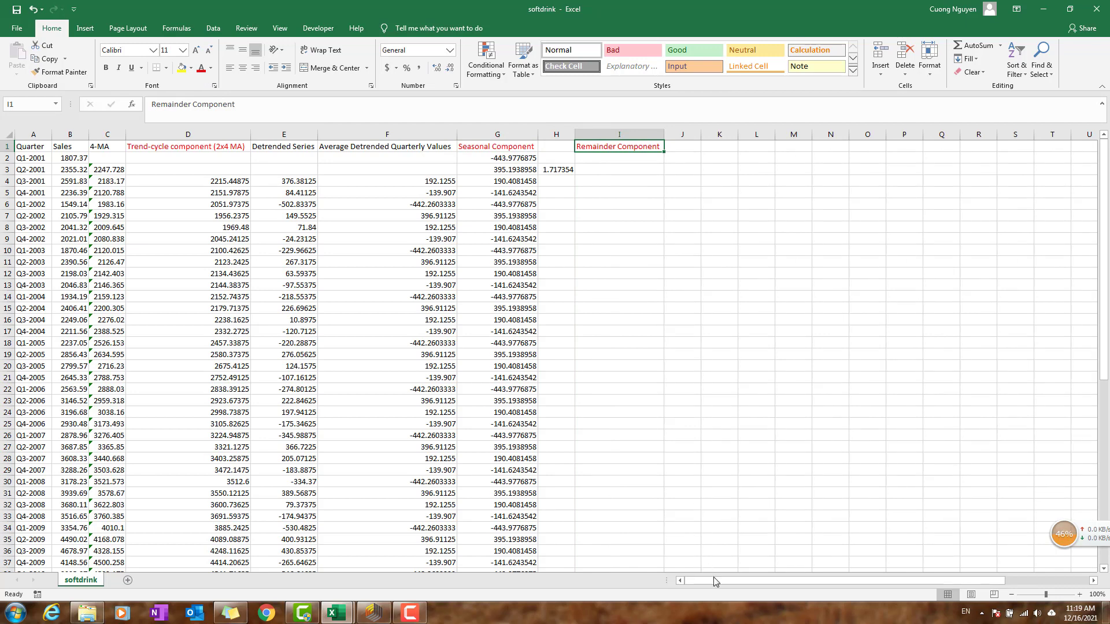
- Enter the formula =B4-D4-G4 in I4 as the first Remainder Component value
{"action": "mouse_move", "coordinate": [714, 581]}
{"action": "left_mouse_down"}
{"action": "mouse_move", "coordinate": [816, 574]}
{"action": "mouse_move", "coordinate": [702, 581]}
{"action": "left_mouse_up"}
{"action": "left_click", "coordinate": [623, 164]}
{"action": "left_click", "coordinate": [617, 179]}
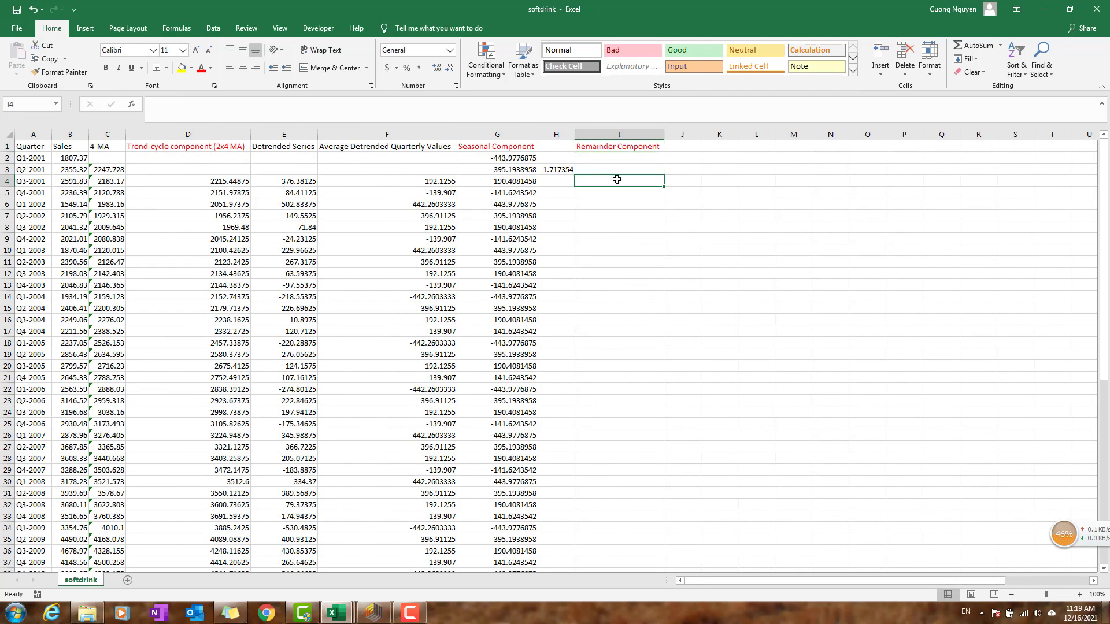
{"action": "type", "text": "="}
{"action": "key", "text": "Left"}
{"action": "key", "text": "Left"}
{"action": "key", "text": "Left"}
{"action": "key", "text": "Left"}
{"action": "key", "text": "Left"}
{"action": "key", "text": "Left"}
{"action": "key", "text": "Left"}
{"action": "key", "text": "Left"}
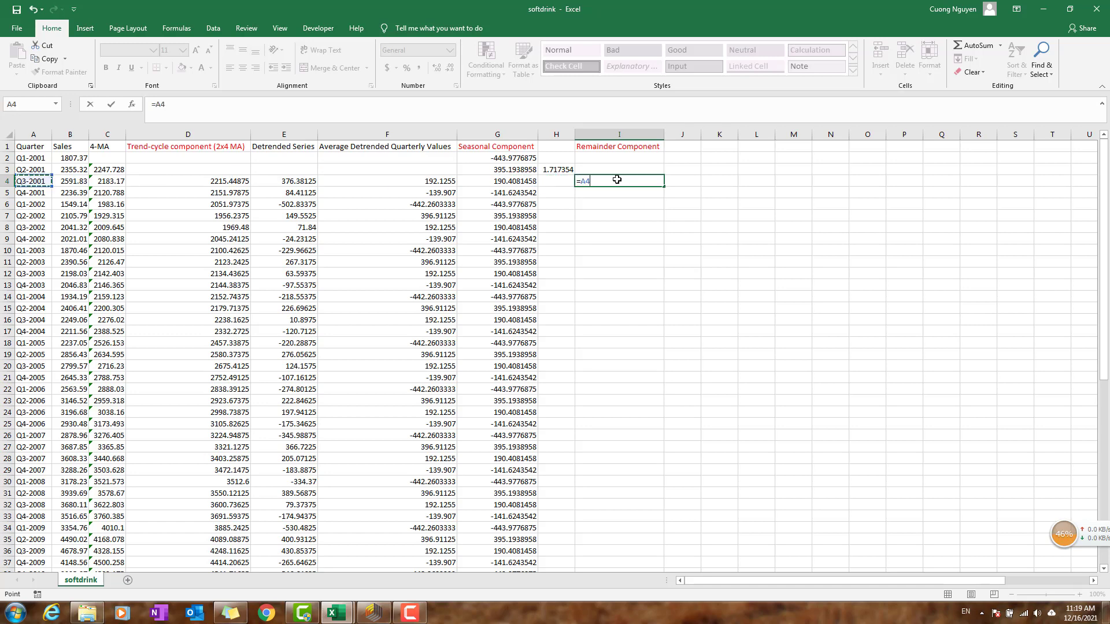
{"action": "key", "text": "Right"}
{"action": "type", "text": "-"}
{"action": "key", "text": "Left"}
{"action": "key", "text": "Left"}
{"action": "key", "text": "Left"}
{"action": "key", "text": "Left"}
{"action": "key", "text": "Left"}
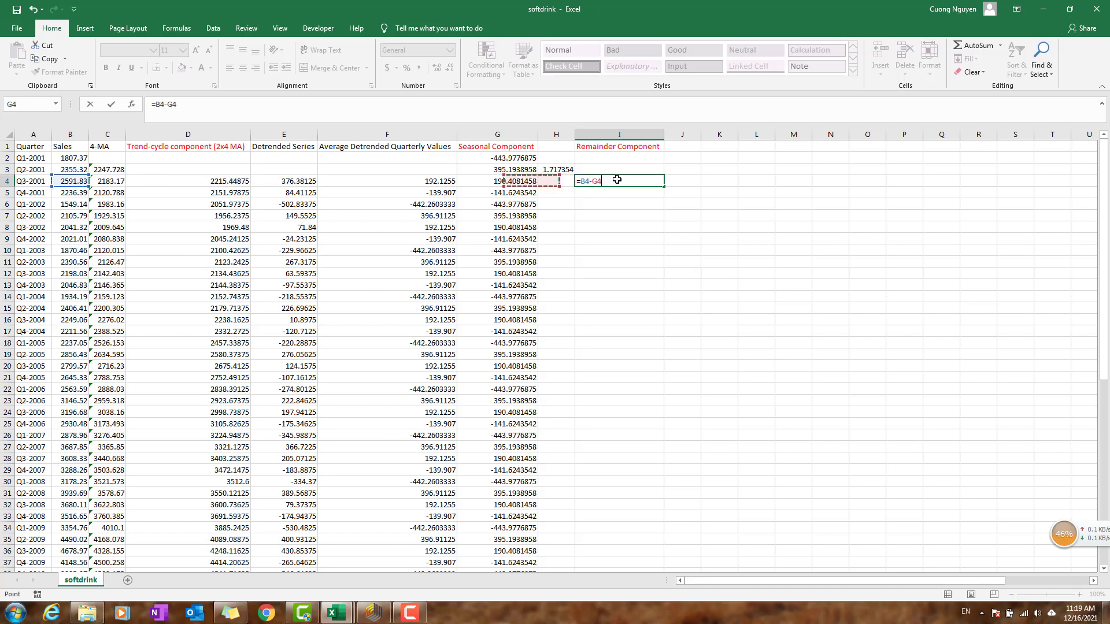
{"action": "type", "text": "-"}
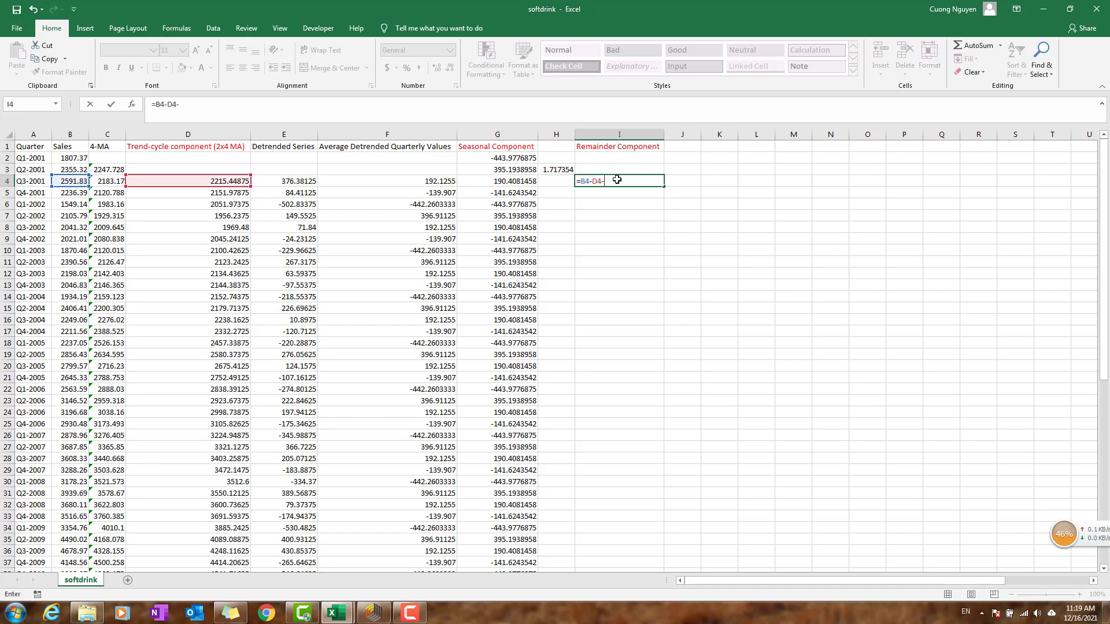
{"action": "key", "text": "Left"}
{"action": "key", "text": "Left"}
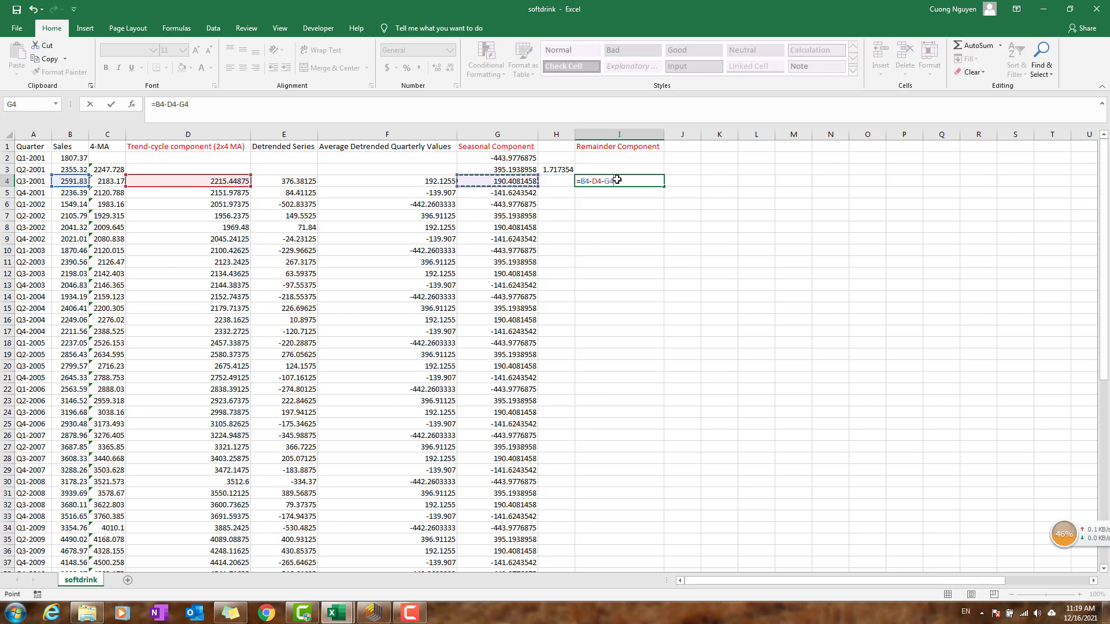
{"action": "key", "text": "Return"}
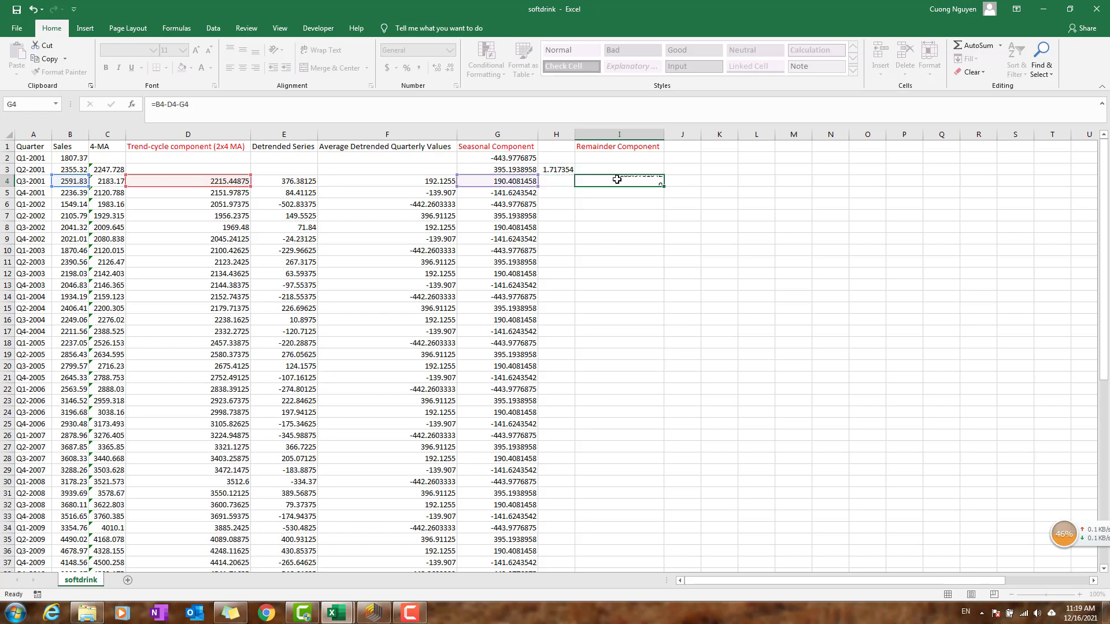
- Fill the I4 formula down the Remainder Component column
{"action": "left_click", "coordinate": [636, 181]}
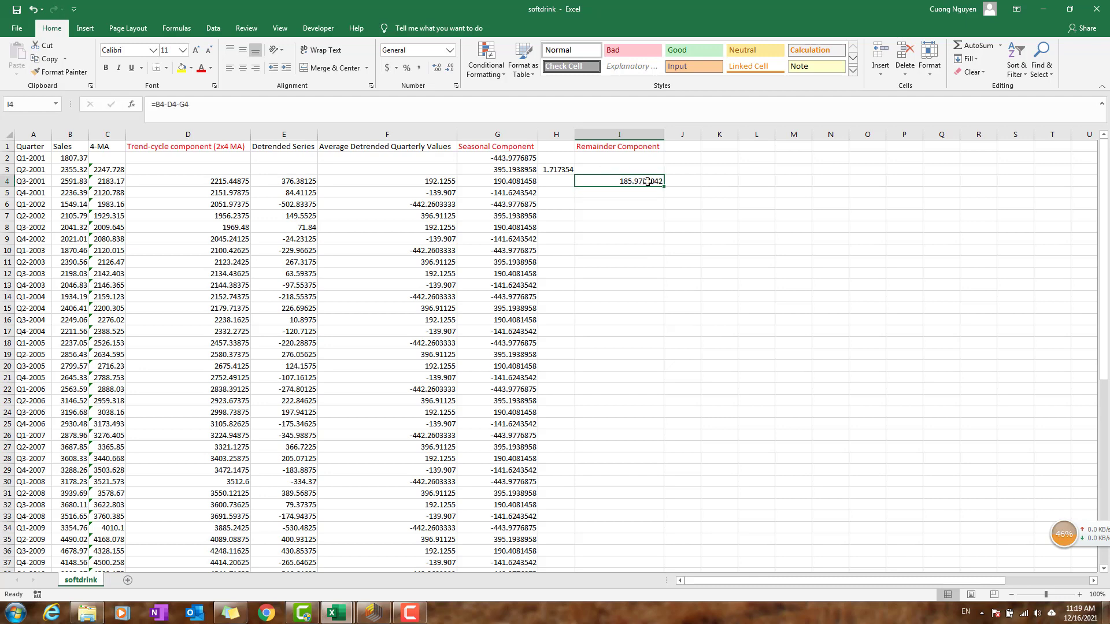
{"action": "double_click", "coordinate": [660, 185]}
{"action": "left_click", "coordinate": [639, 242]}
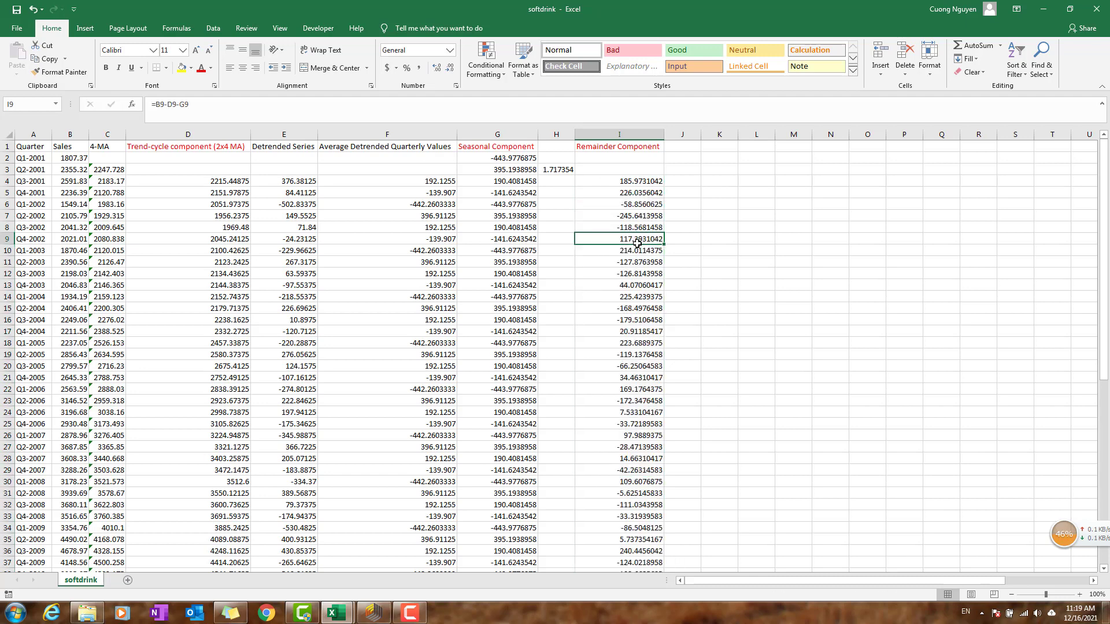
- Clear the surplus Remainder Component values in I64:I65, where no trend-cycle value exists
{"action": "key", "text": "ctrl+Down"}
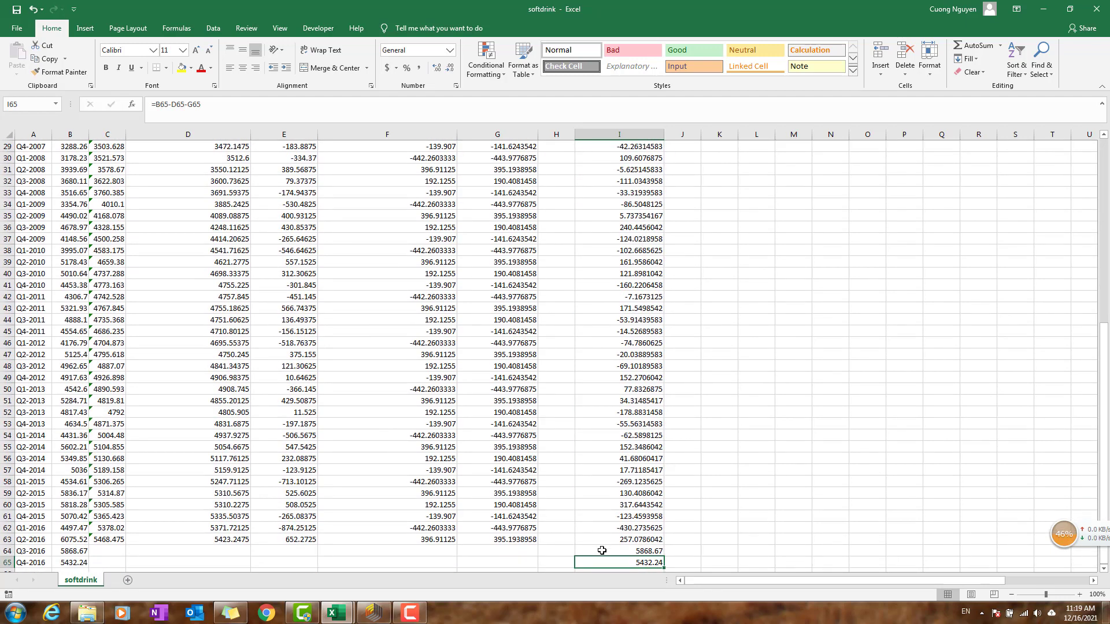
{"action": "left_click_drag", "start_coordinate": [601, 551], "coordinate": [604, 562]}
{"action": "key", "text": "Delete"}
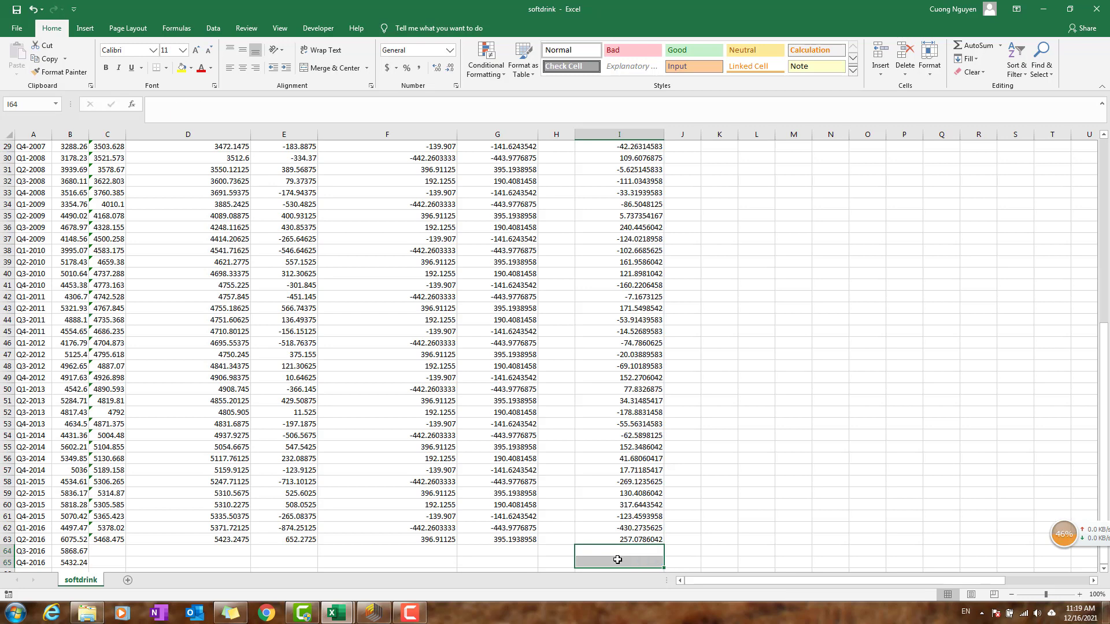
- Enter the header "Seasonally Adjusted Series" in J1 and set its font to red
{"action": "left_click", "coordinate": [684, 536]}
{"action": "key", "text": "ctrl+Up"}
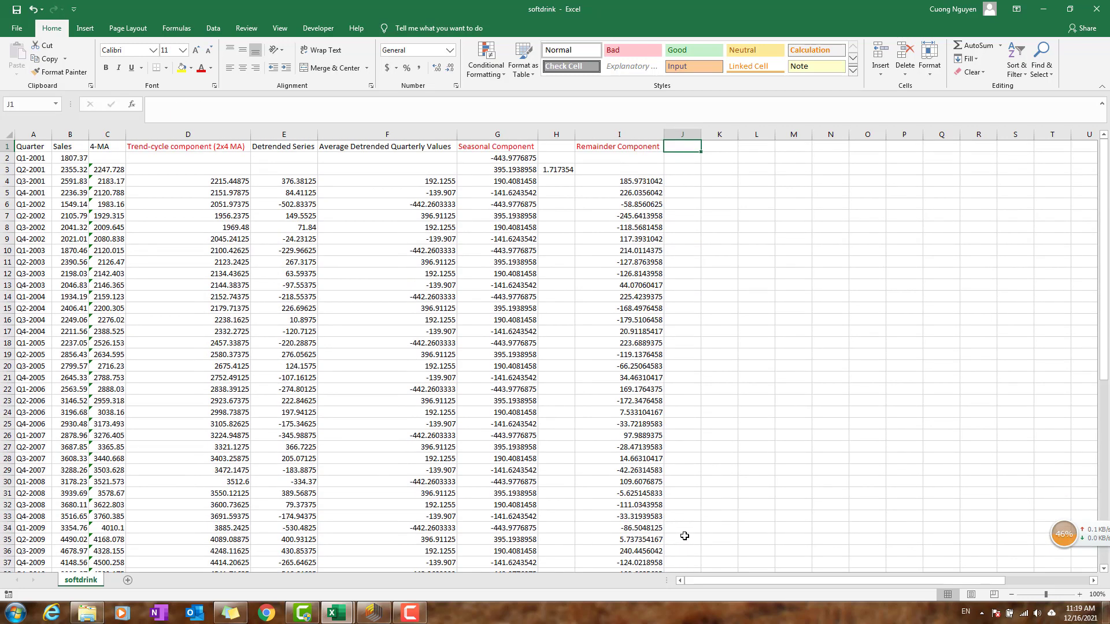
{"action": "type", "text": "Seas"}
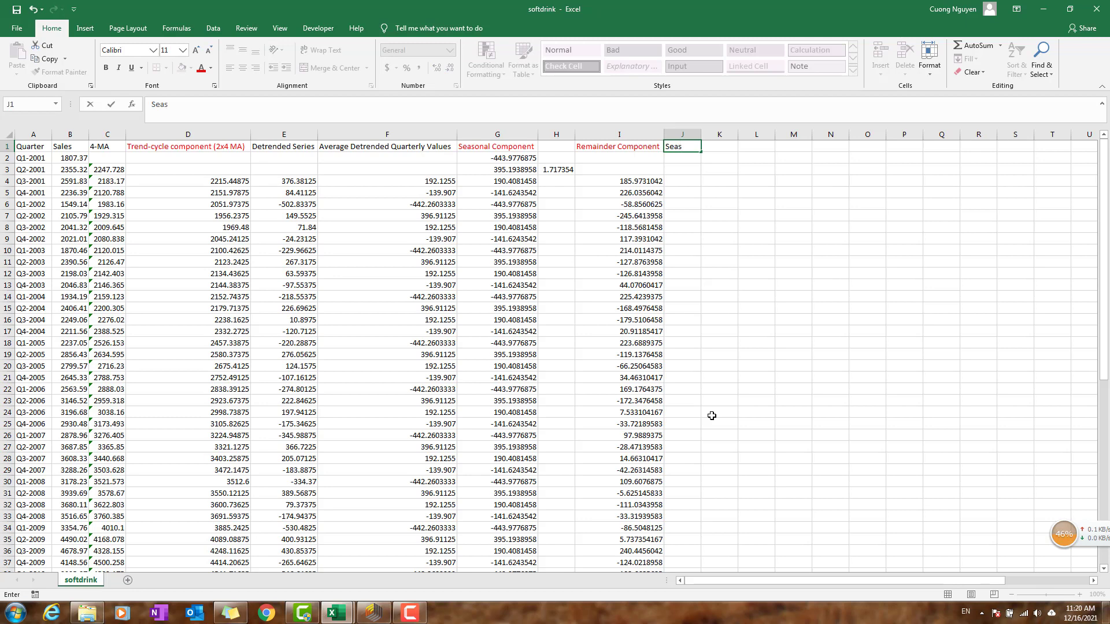
{"action": "type", "text": "onally"}
{"action": "type", "text": " Adjusted Sewr"}
{"action": "type", "text": "s"}
{"action": "key", "text": "ctrl+Return"}
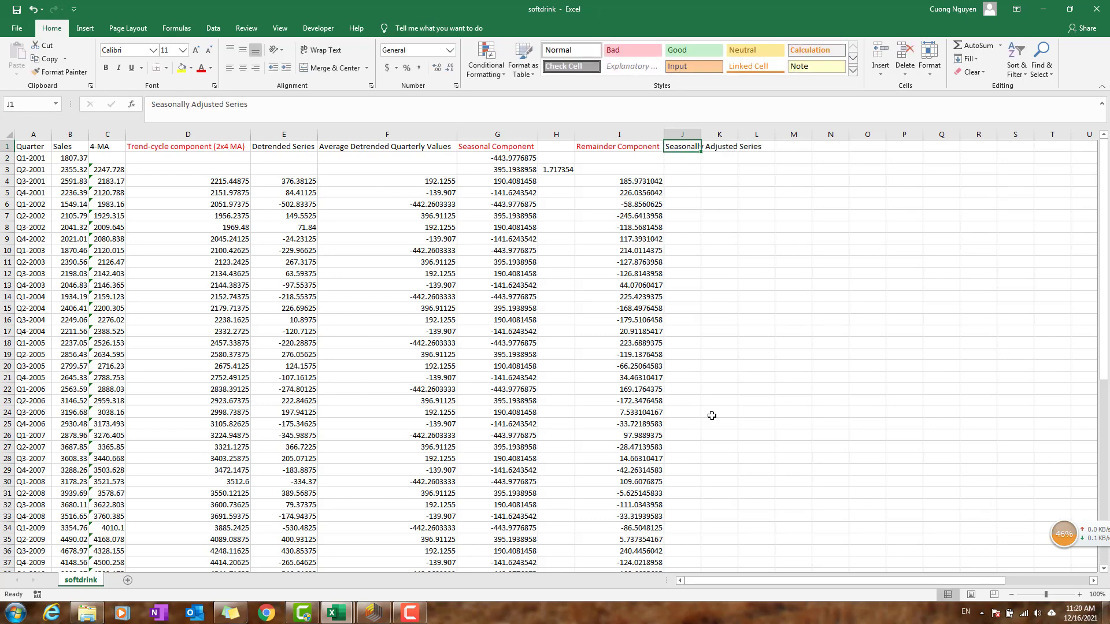
{"action": "left_click", "coordinate": [201, 68]}
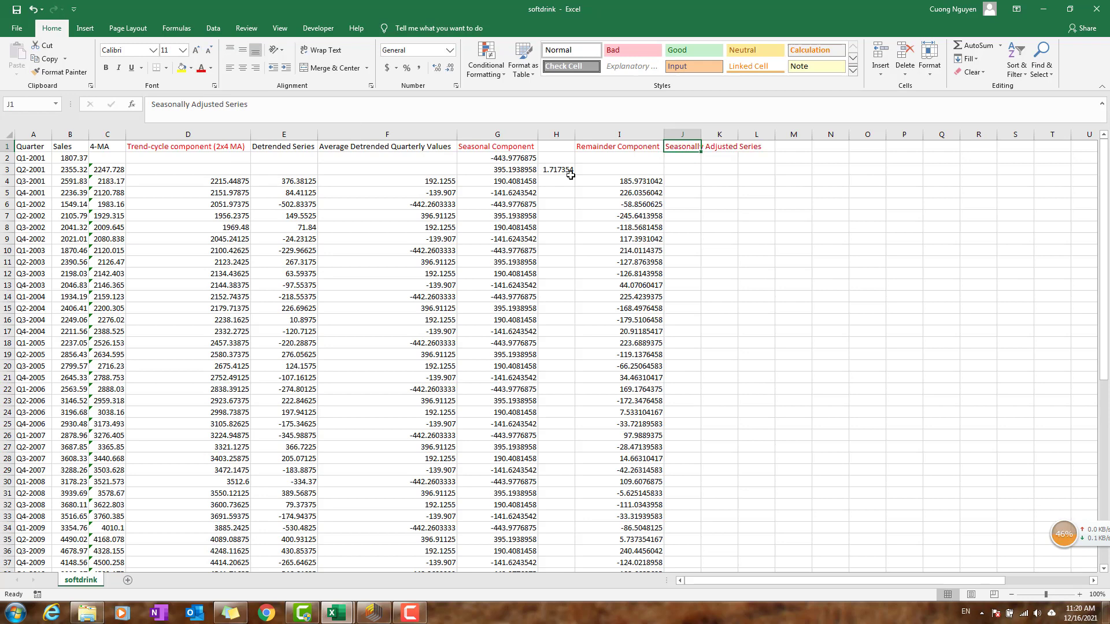
- Enter the formula =B2-G2 in J2 as the first Seasonally Adjusted Series value
{"action": "left_click", "coordinate": [683, 163]}
{"action": "type", "text": "="}
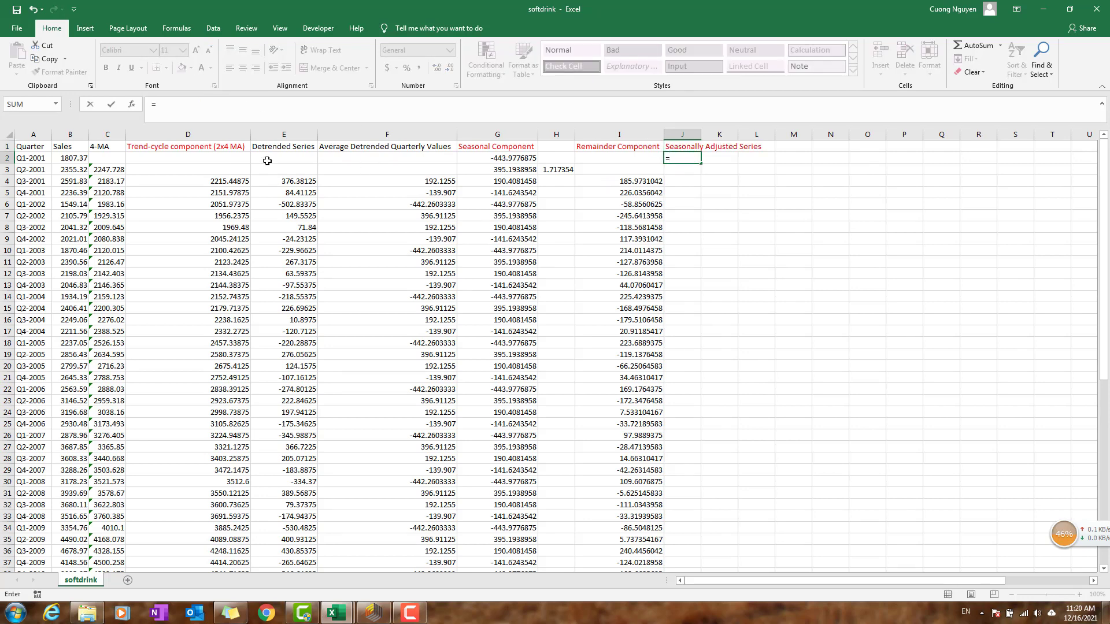
{"action": "left_click", "coordinate": [74, 160]}
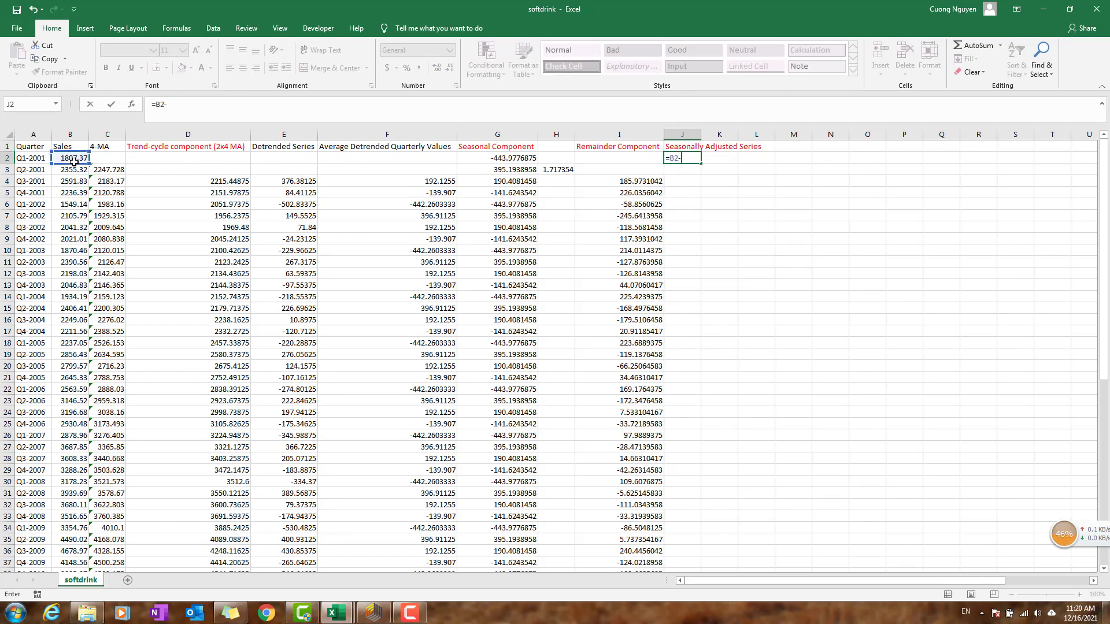
{"action": "type", "text": "-"}
{"action": "key", "text": "Left"}
{"action": "key", "text": "Left"}
{"action": "key", "text": "Left"}
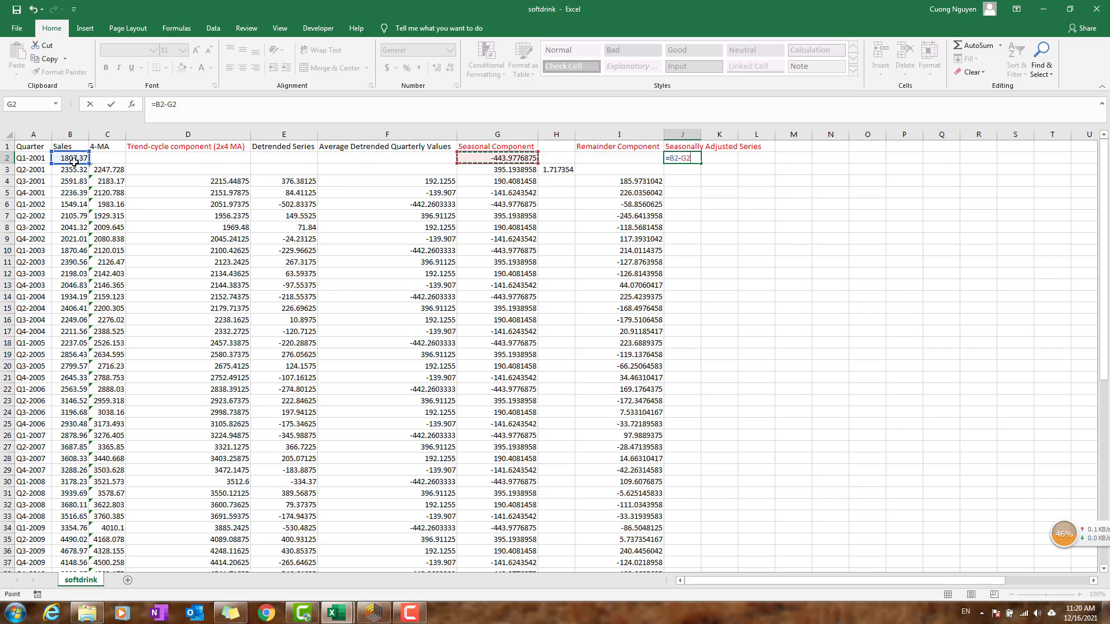
{"action": "key", "text": "Return"}
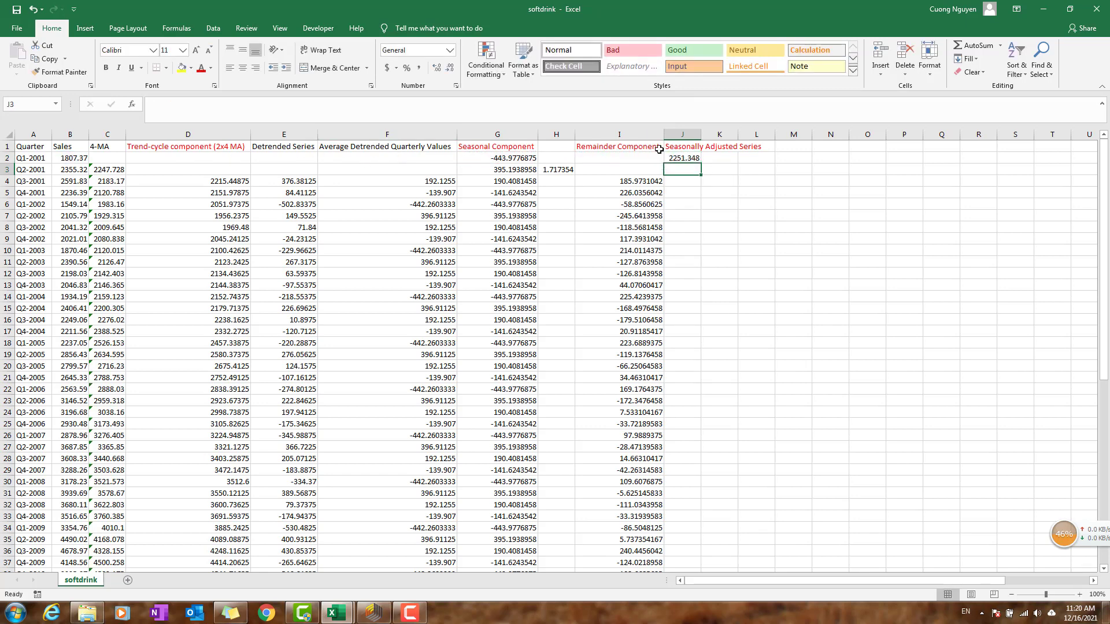
- Fill the J2 formula down the Seasonally Adjusted Series column to J65
{"action": "left_click", "coordinate": [693, 159]}
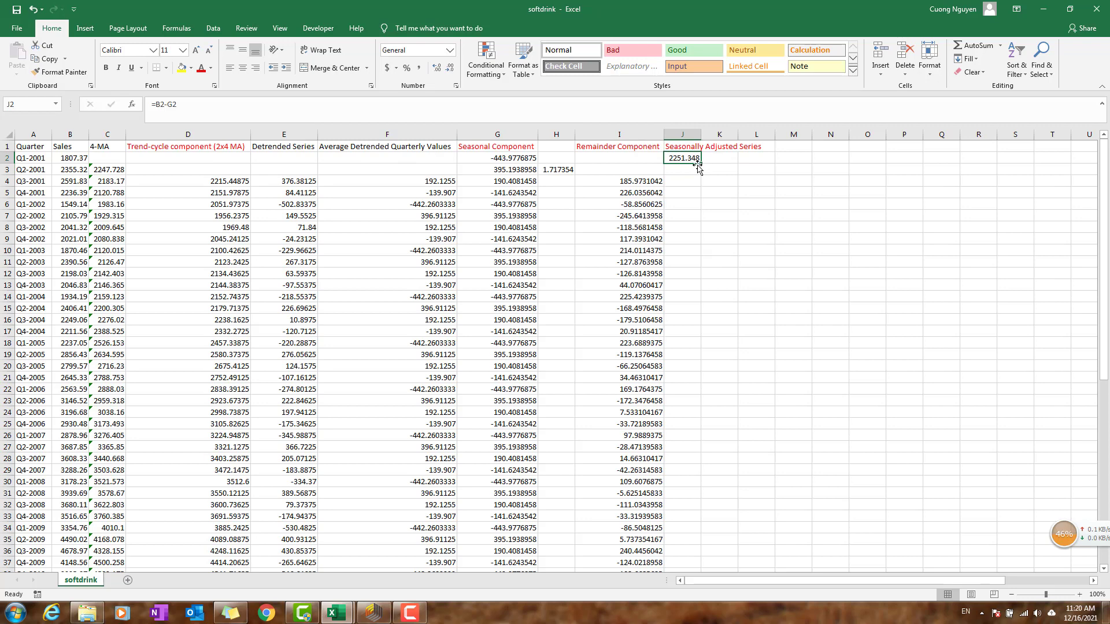
{"action": "double_click", "coordinate": [702, 165]}
{"action": "scroll", "coordinate": [705, 483], "scroll_direction": "down", "scroll_amount": 18}
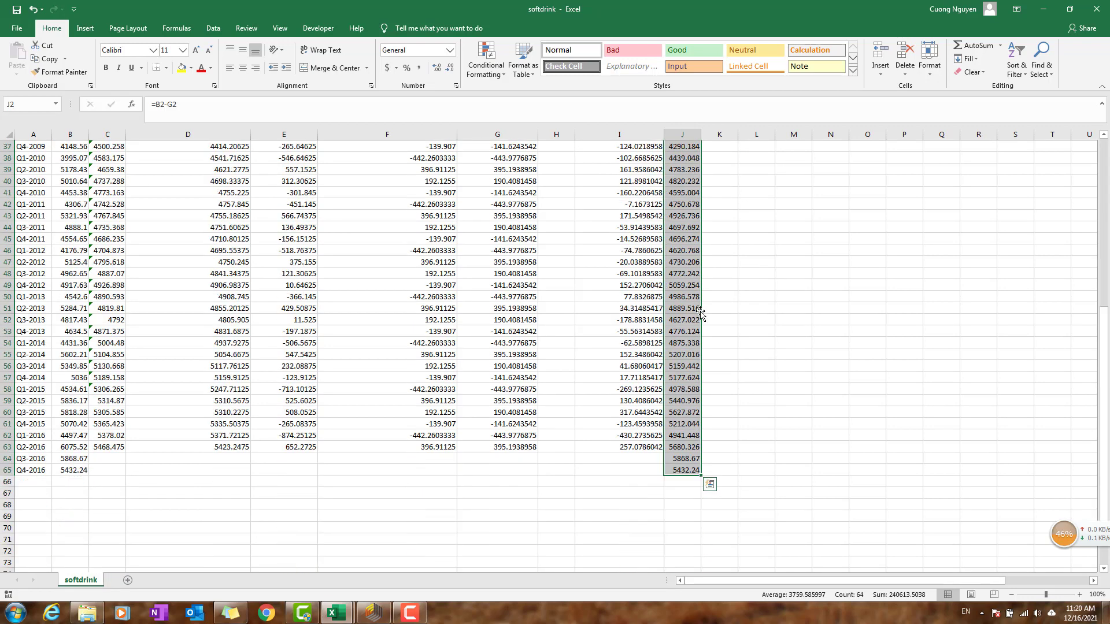
- Enter =G60 in G64 and fill it down to G65 to complete the Seasonal Component for Q3-2016 and Q4-2016
{"action": "scroll", "coordinate": [700, 311], "scroll_direction": "up", "scroll_amount": 3}
{"action": "left_click", "coordinate": [501, 342]}
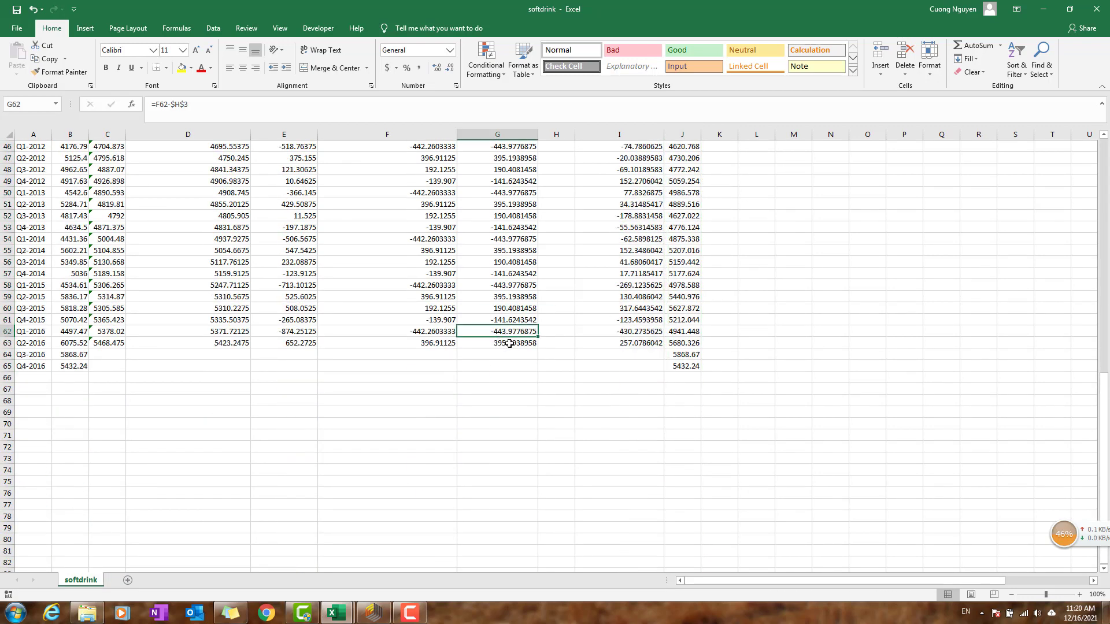
{"action": "left_click", "coordinate": [504, 354]}
{"action": "type", "text": "="}
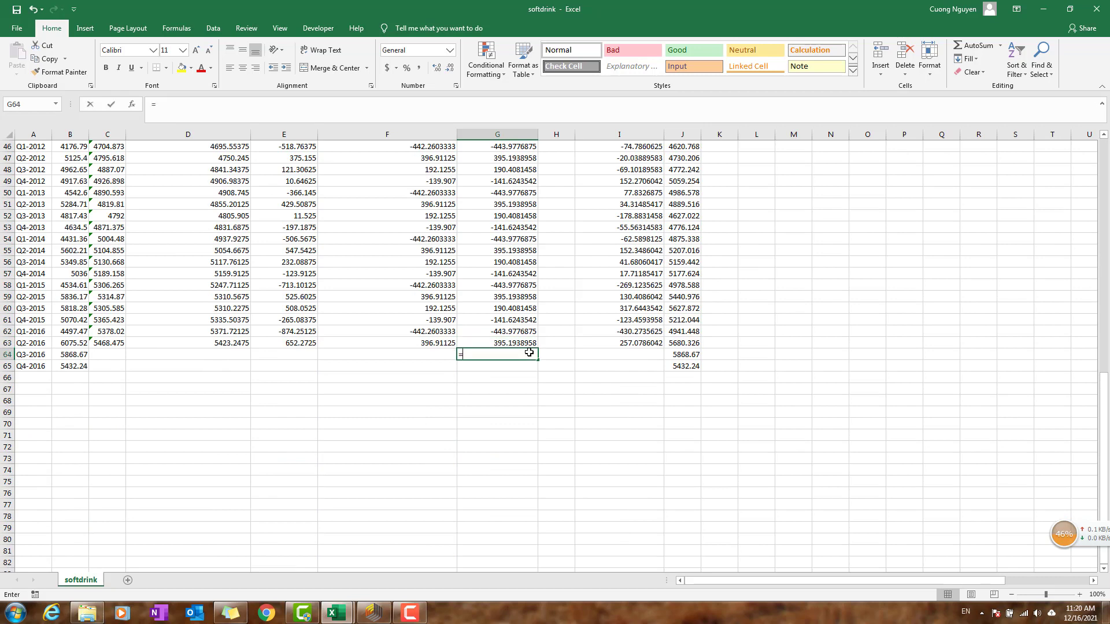
{"action": "key", "text": "Up"}
{"action": "key", "text": "Up"}
{"action": "key", "text": "Up"}
{"action": "key", "text": "Up"}
{"action": "key", "text": "Up"}
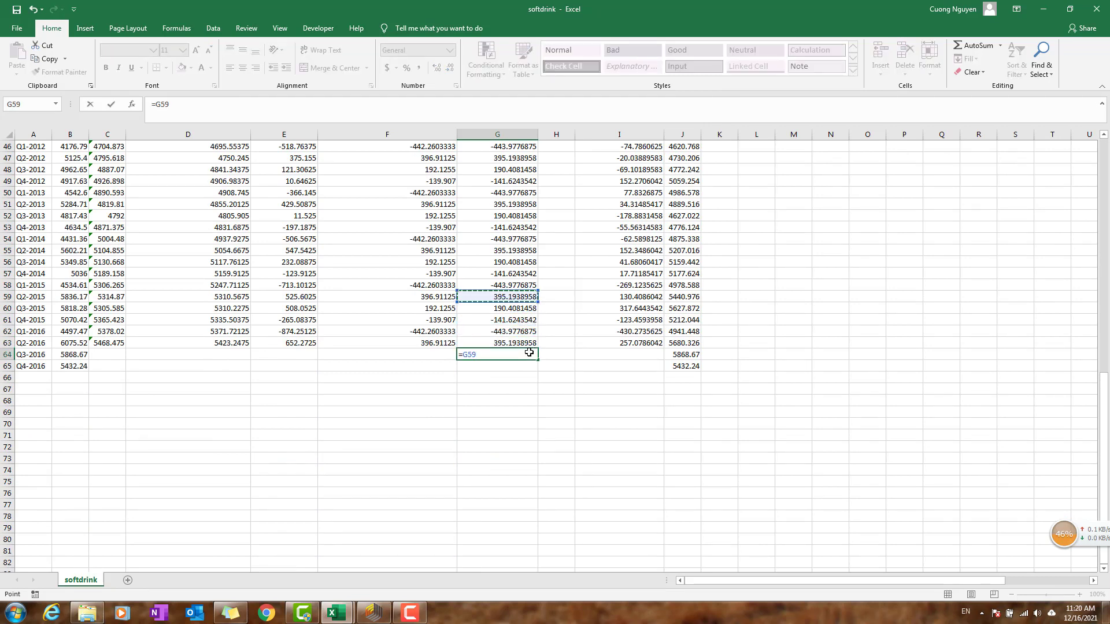
{"action": "key", "text": "Down"}
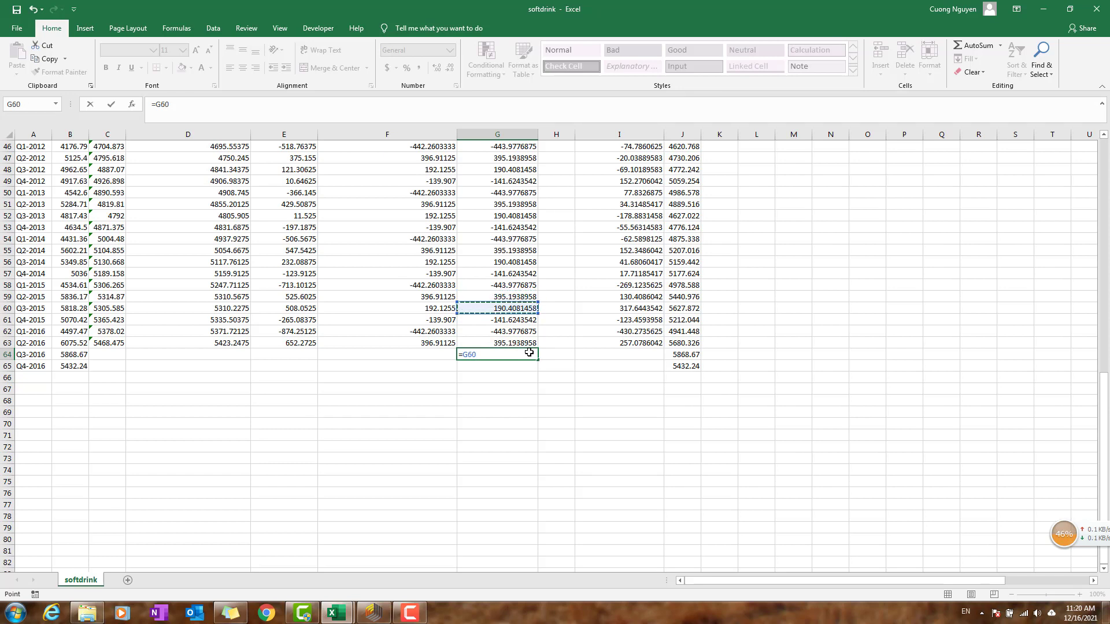
{"action": "key", "text": "Return"}
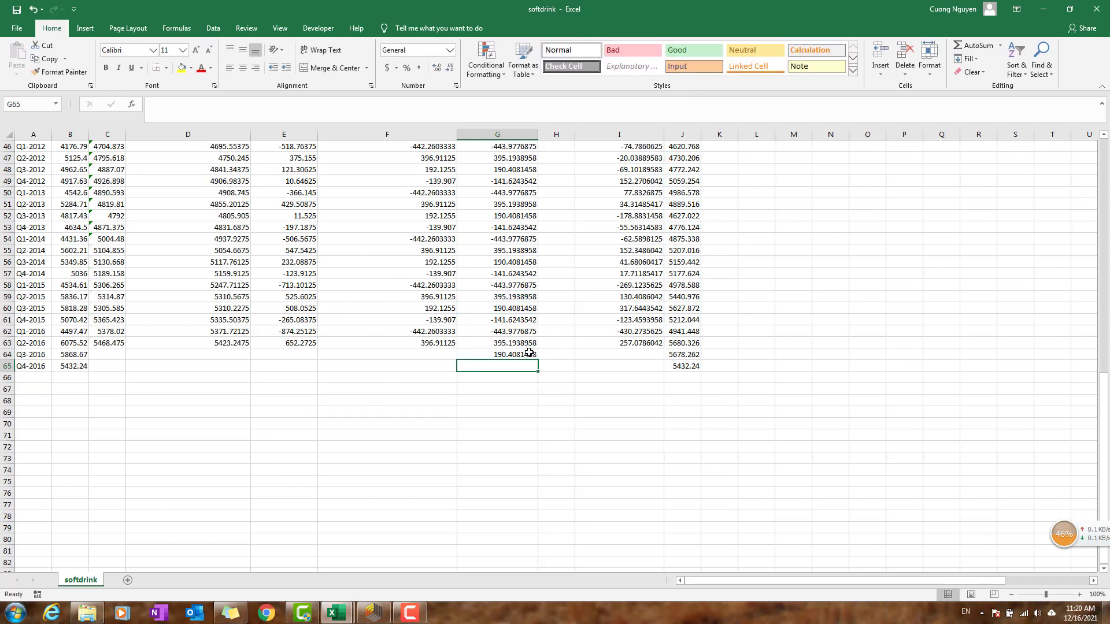
{"action": "left_click", "coordinate": [529, 352]}
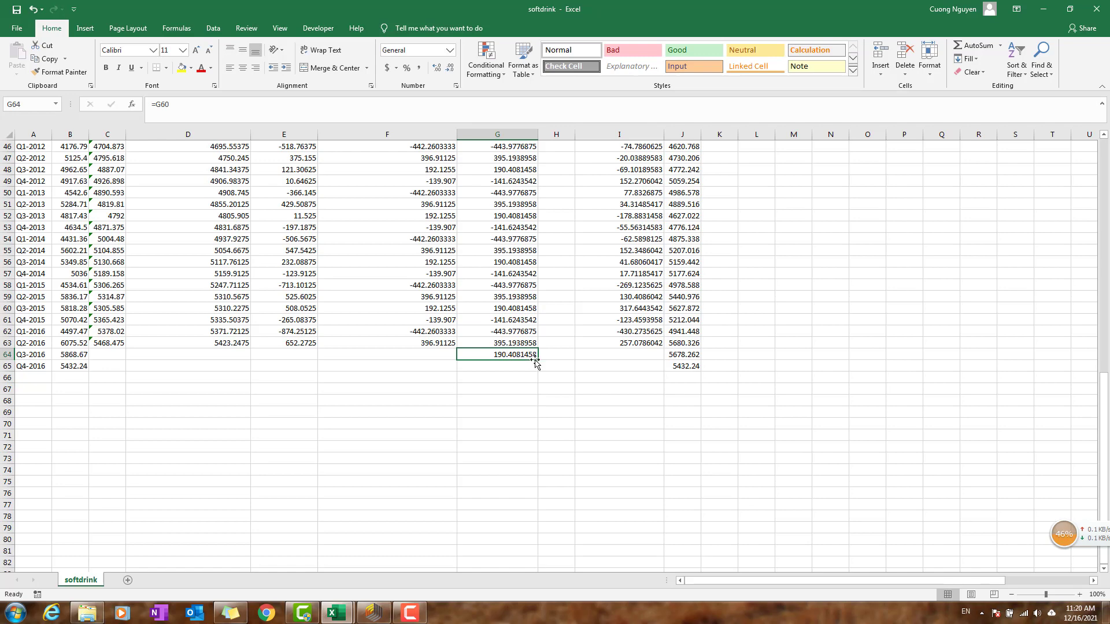
{"action": "left_click_drag", "start_coordinate": [538, 361], "coordinate": [539, 373]}
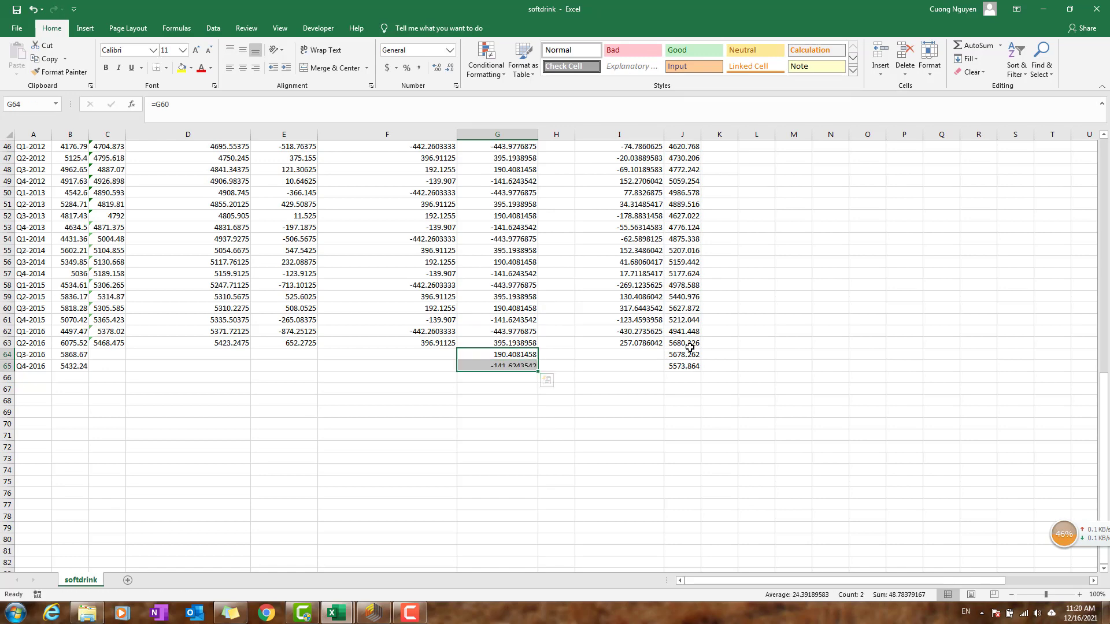
- Autofit the width of column J to the Seasonally Adjusted Series header
{"action": "left_click", "coordinate": [685, 344]}
{"action": "key", "text": "ctrl+Up"}
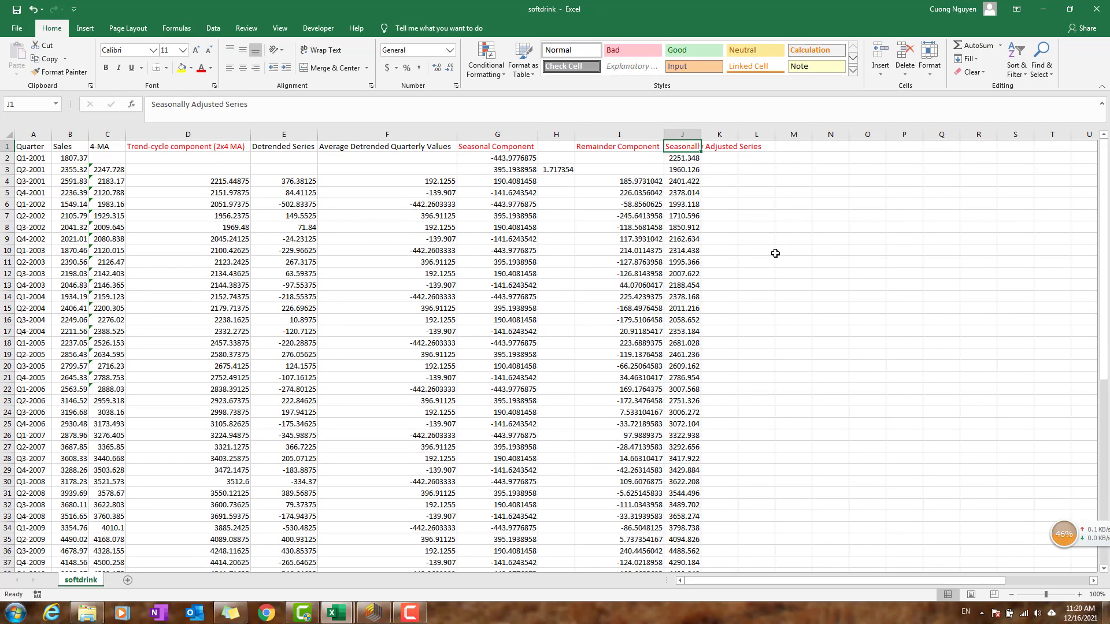
{"action": "double_click", "coordinate": [703, 134]}
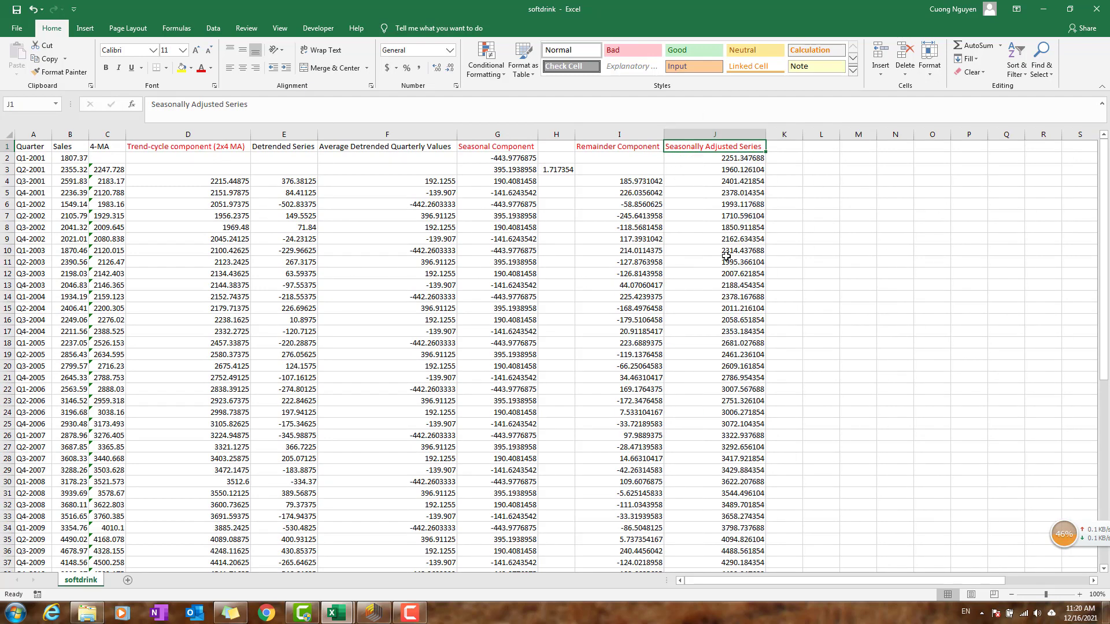
- Select the Remainder, Seasonal and Trend-cycle component columns together, including their headers and all values
{"action": "left_click", "coordinate": [601, 147]}
{"action": "key", "text": "shift+Down"}
{"action": "key", "text": "shift+Down"}
{"action": "key", "text": "shift+Down"}
{"action": "key", "text": "shift+Down"}
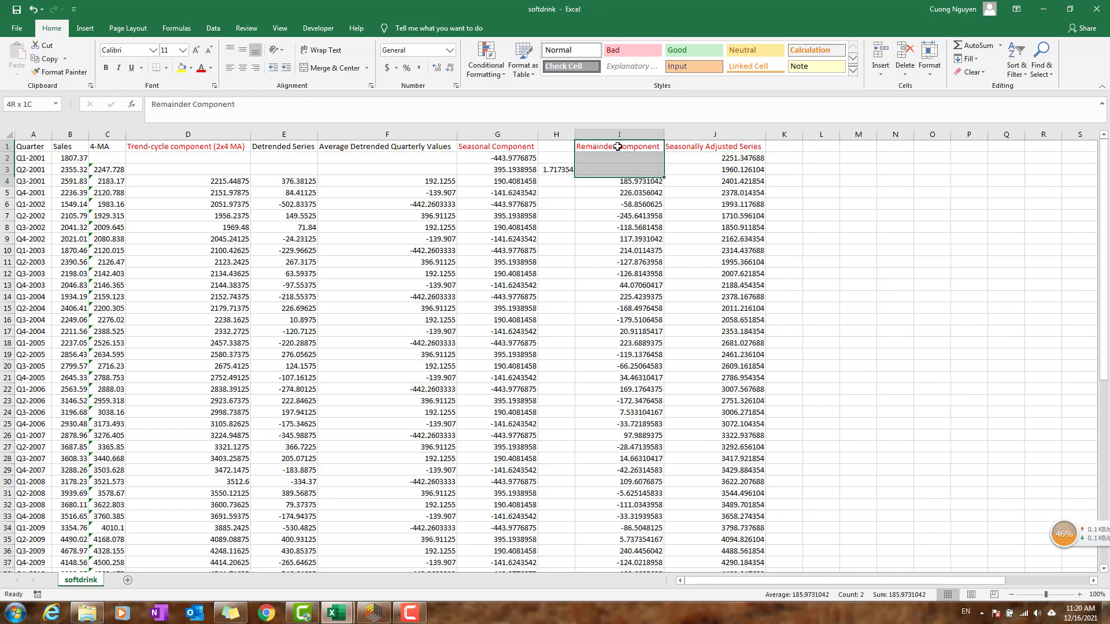
{"action": "key", "text": "ctrl+shift+Down"}
{"action": "scroll", "coordinate": [557, 242], "scroll_direction": "up", "scroll_amount": 9}
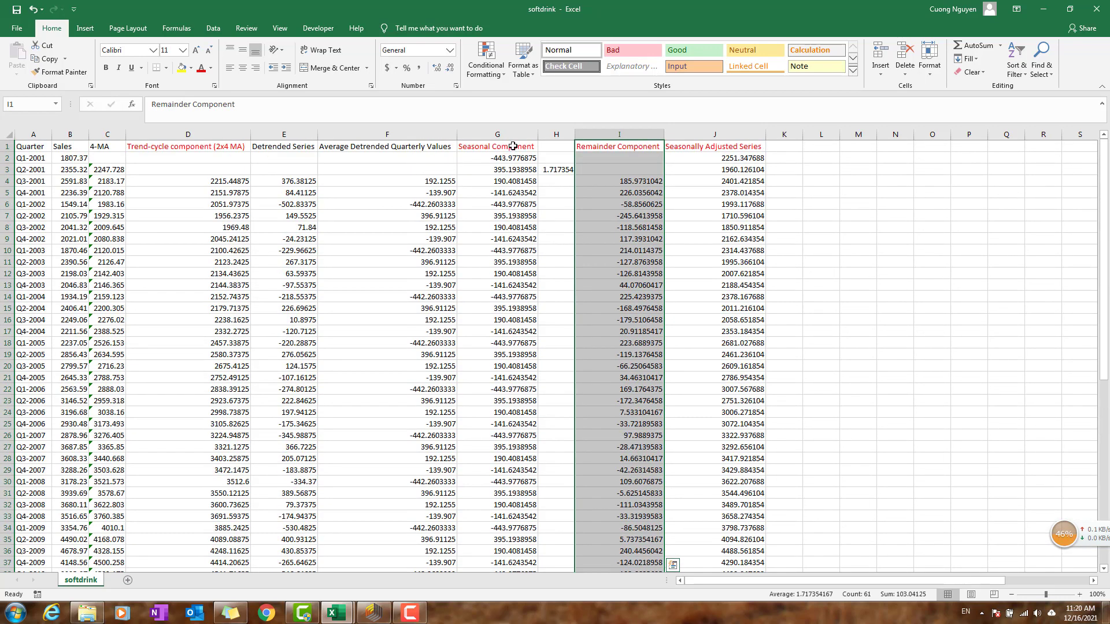
{"action": "left_click", "coordinate": [513, 146], "text": "ctrl"}
{"action": "key", "text": "ctrl+shift+Down"}
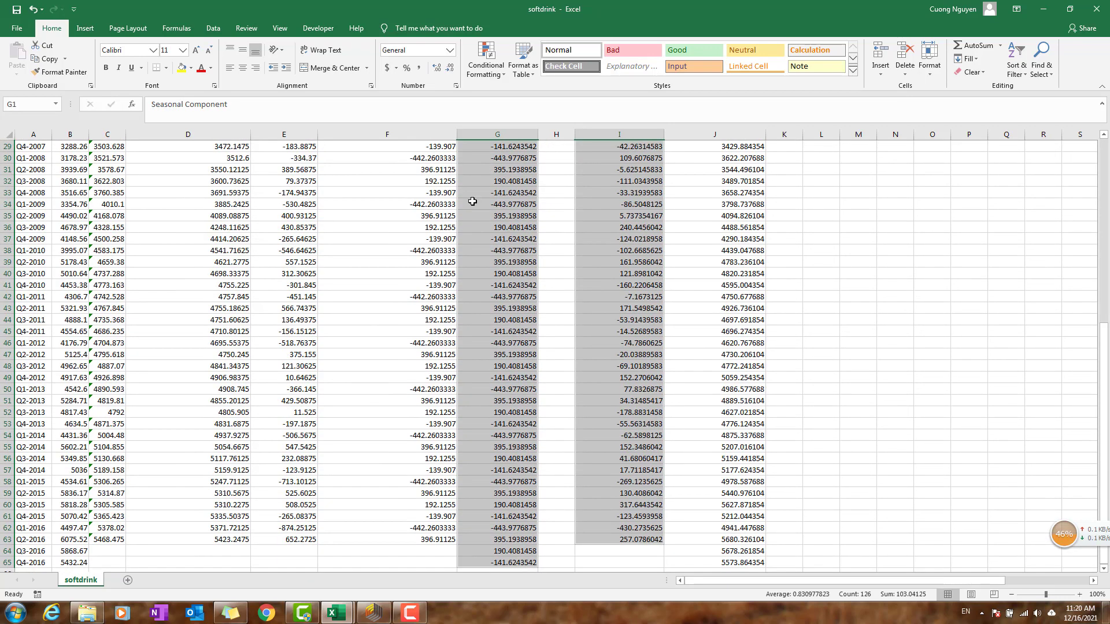
{"action": "scroll", "coordinate": [472, 202], "scroll_direction": "up", "scroll_amount": 9}
{"action": "left_click", "coordinate": [228, 149], "text": "ctrl"}
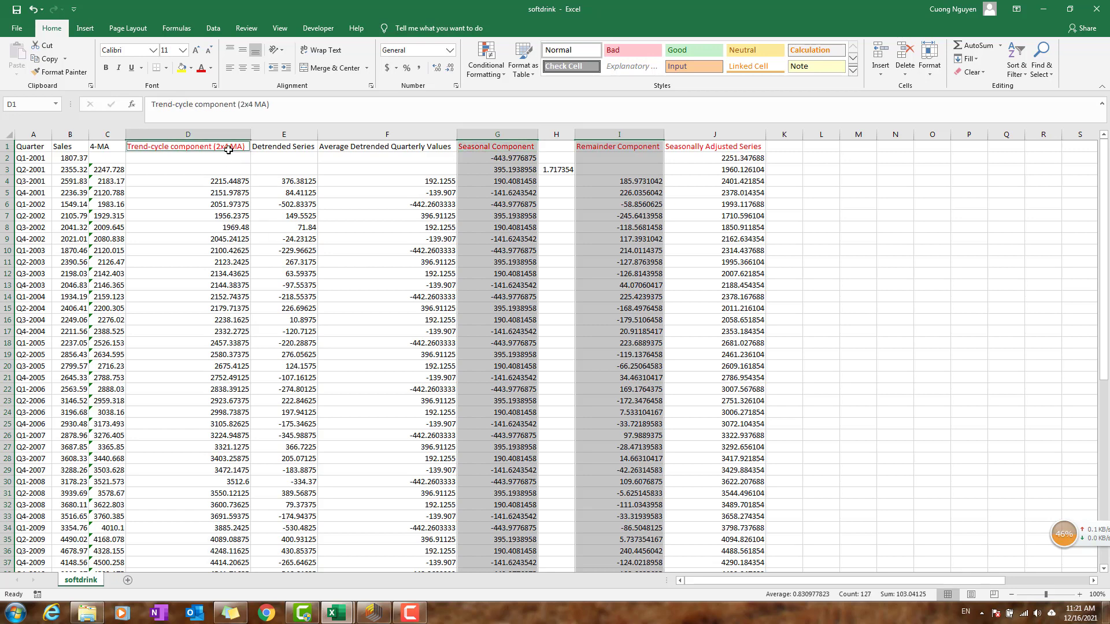
{"action": "left_click_drag", "start_coordinate": [229, 149], "coordinate": [229, 182]}
{"action": "key", "text": "ctrl+shift+Down"}
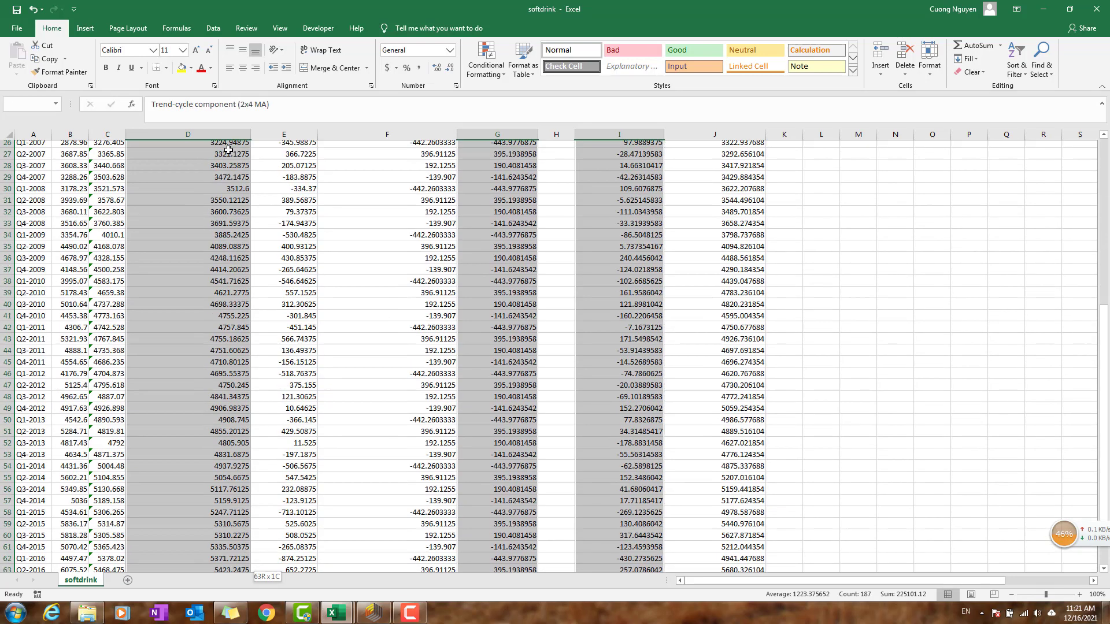
{"action": "scroll", "coordinate": [426, 272], "scroll_direction": "up", "scroll_amount": 9}
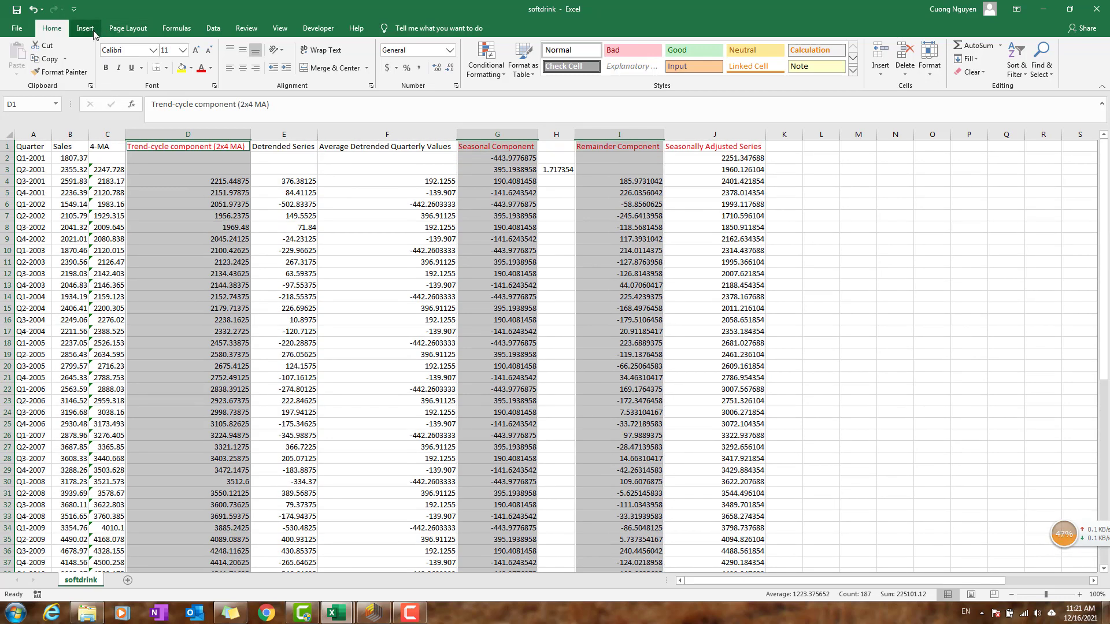
- Set up a combo chart of the selected components with Seasonal Component and Trend-cycle component as Line
{"action": "left_click", "coordinate": [87, 29]}
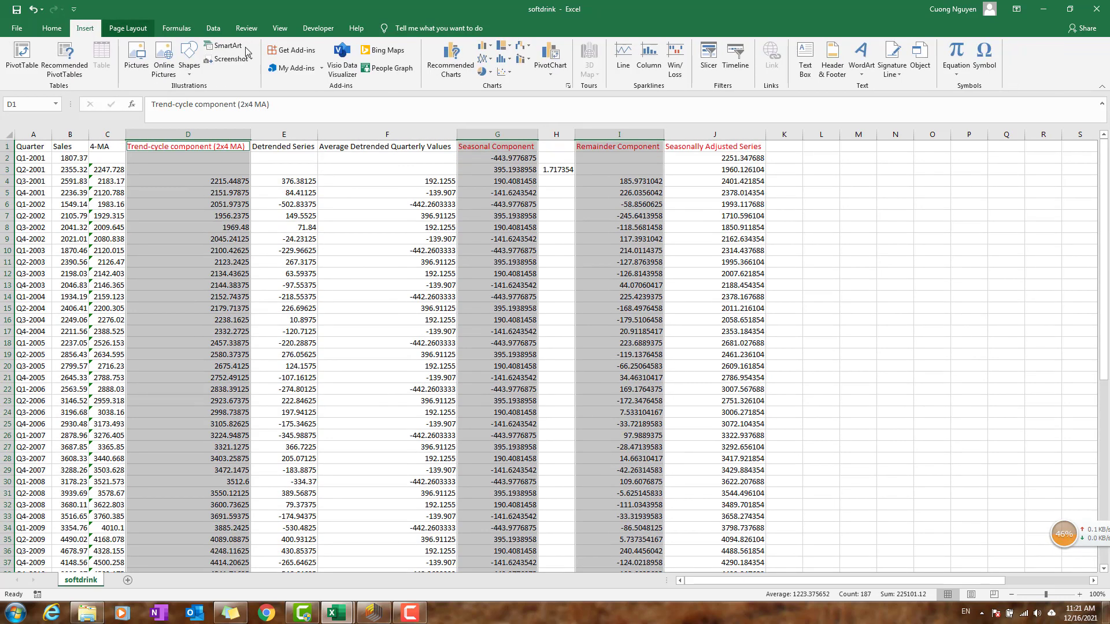
{"action": "left_click", "coordinate": [446, 67]}
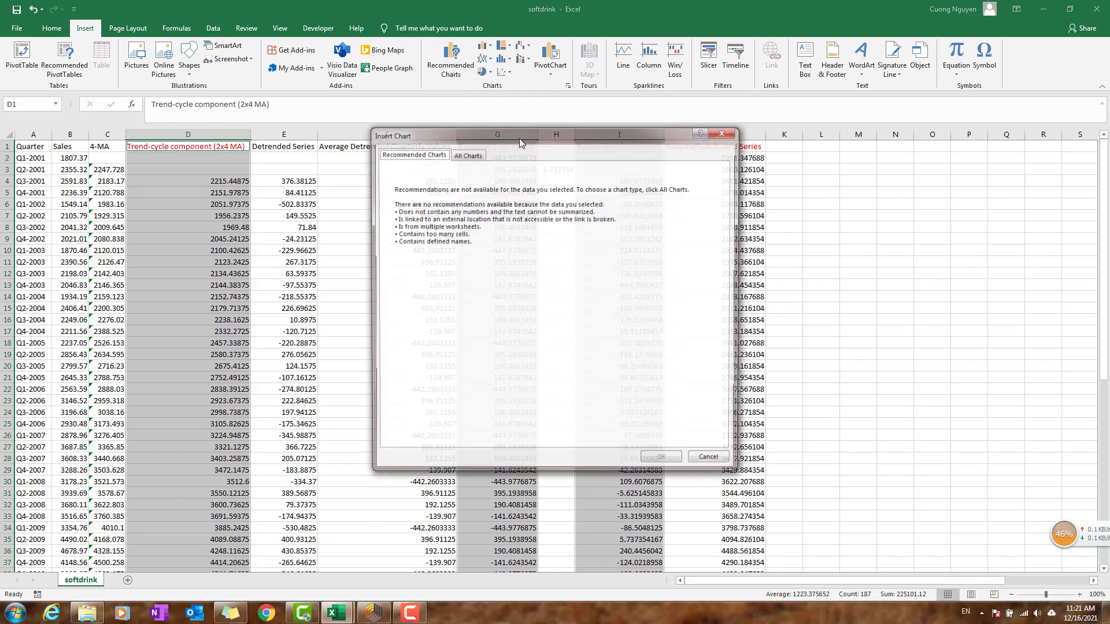
{"action": "left_click", "coordinate": [463, 155]}
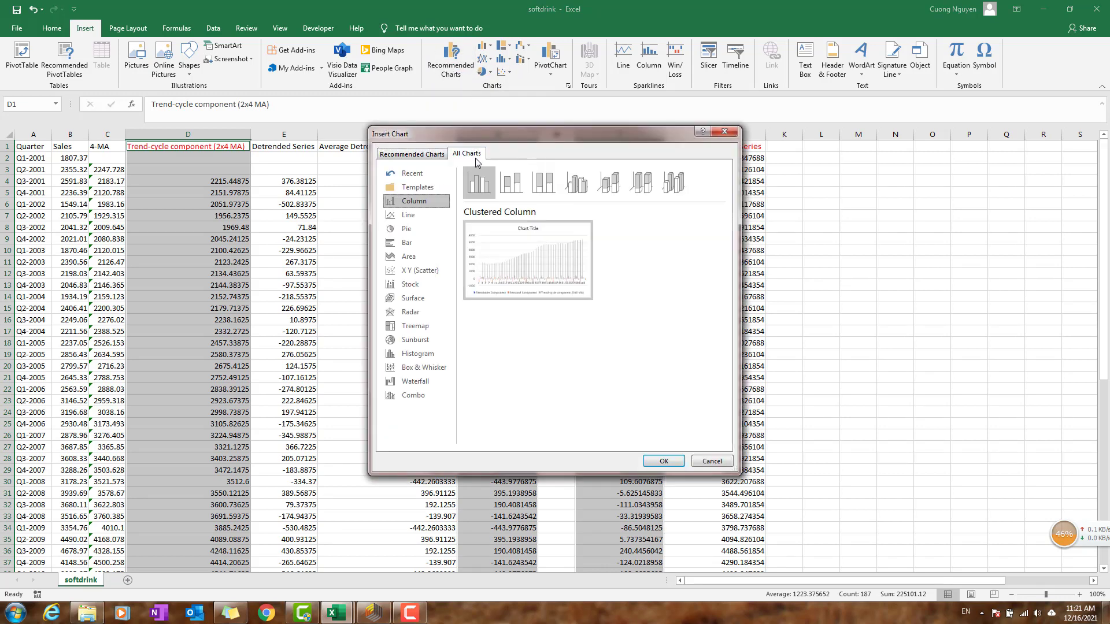
{"action": "left_click", "coordinate": [412, 397]}
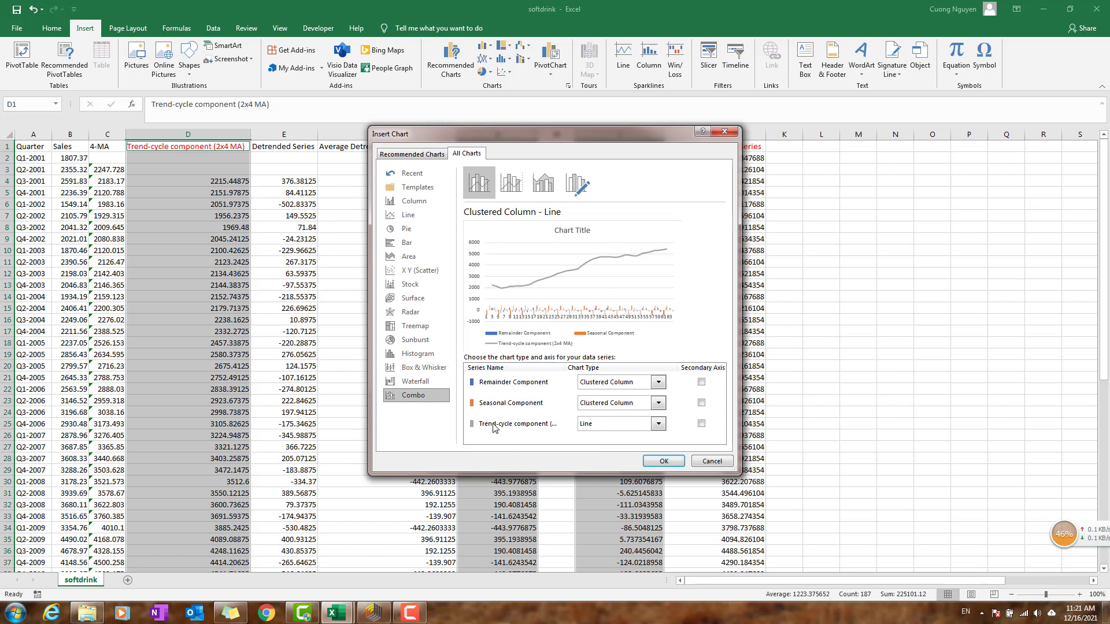
{"action": "left_click", "coordinate": [658, 403]}
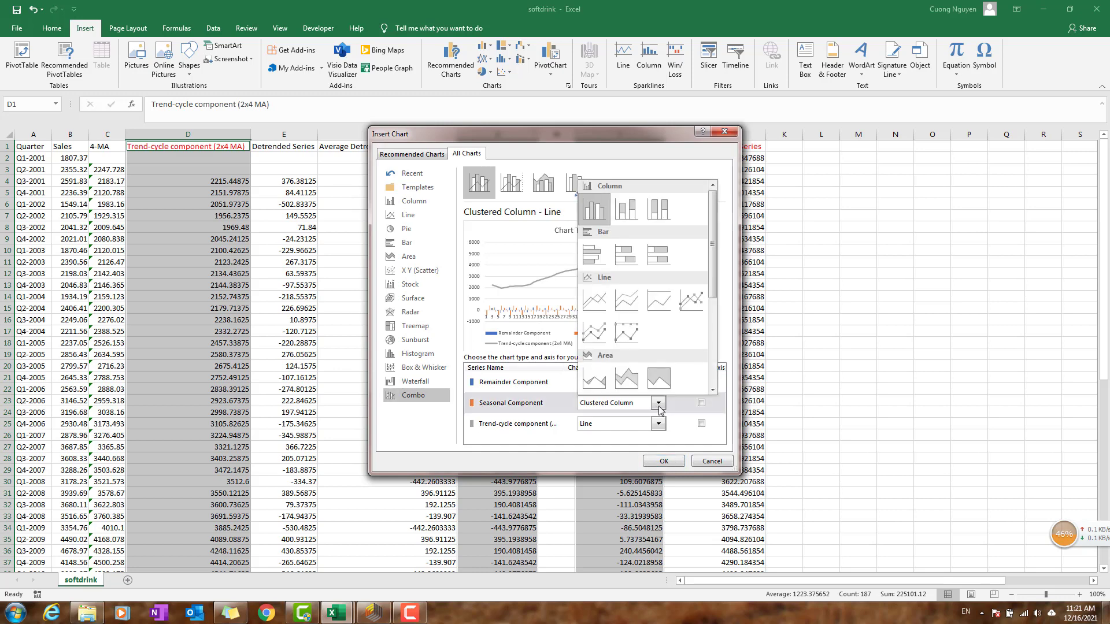
{"action": "left_click", "coordinate": [594, 307]}
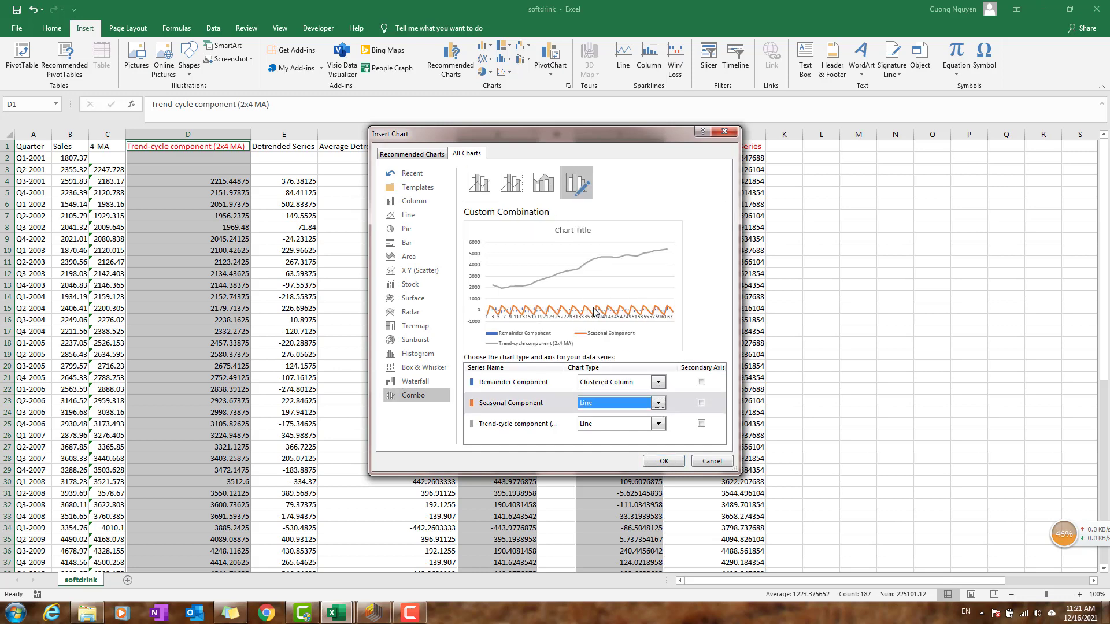
{"action": "left_click", "coordinate": [658, 424]}
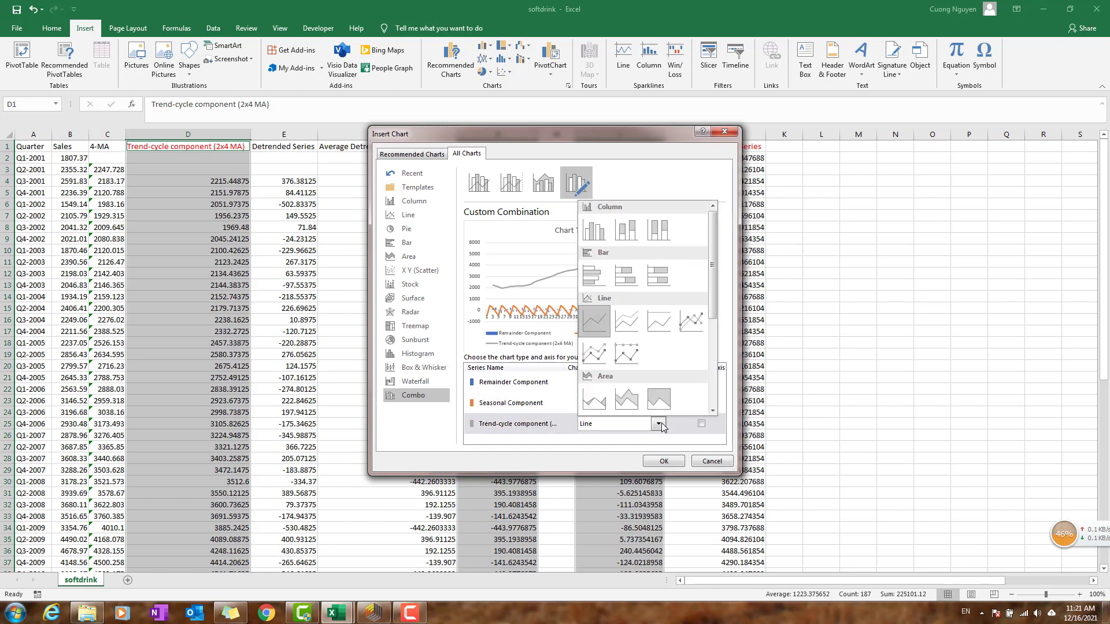
{"action": "left_click", "coordinate": [597, 324]}
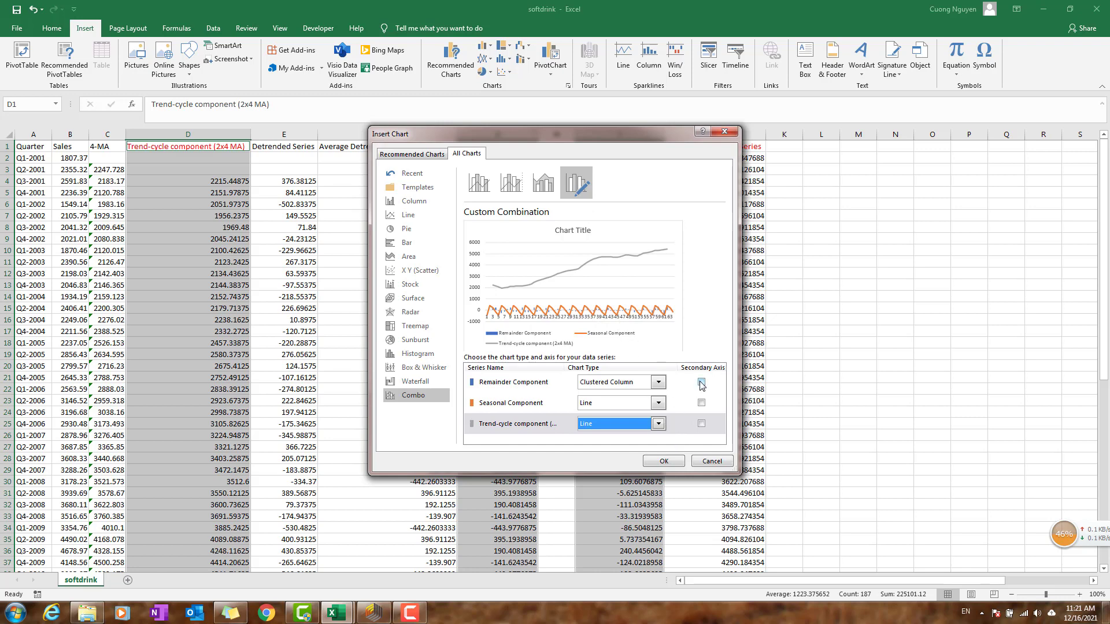
- Assign the Seasonal Component and Remainder Component series to the chart's secondary axis
{"action": "left_click_drag", "start_coordinate": [670, 133], "coordinate": [997, 171]}
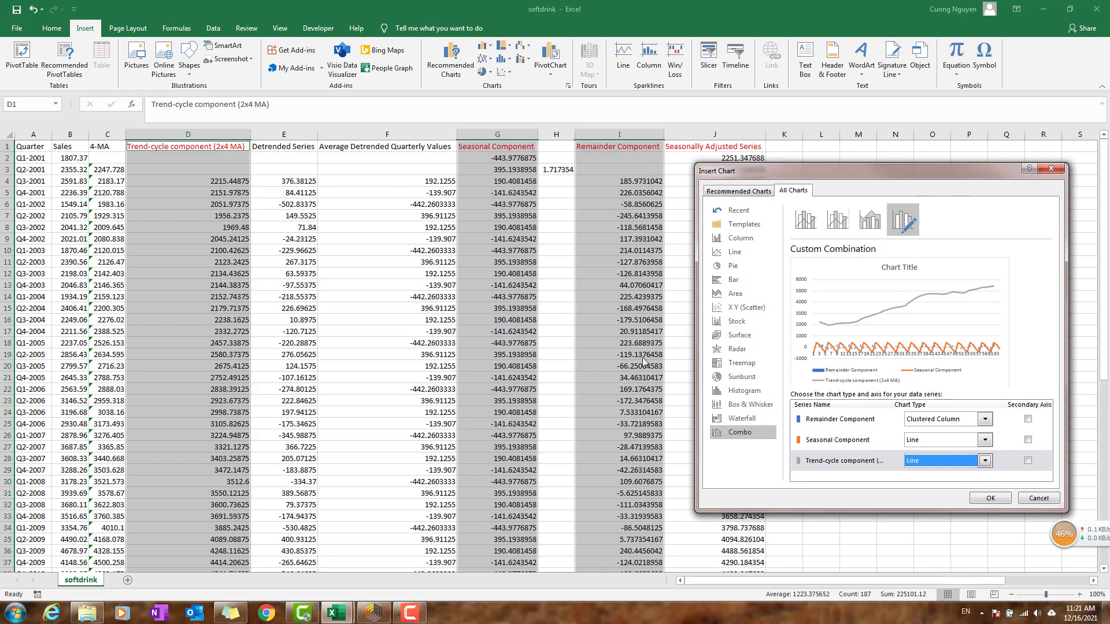
{"action": "left_click", "coordinate": [1027, 440]}
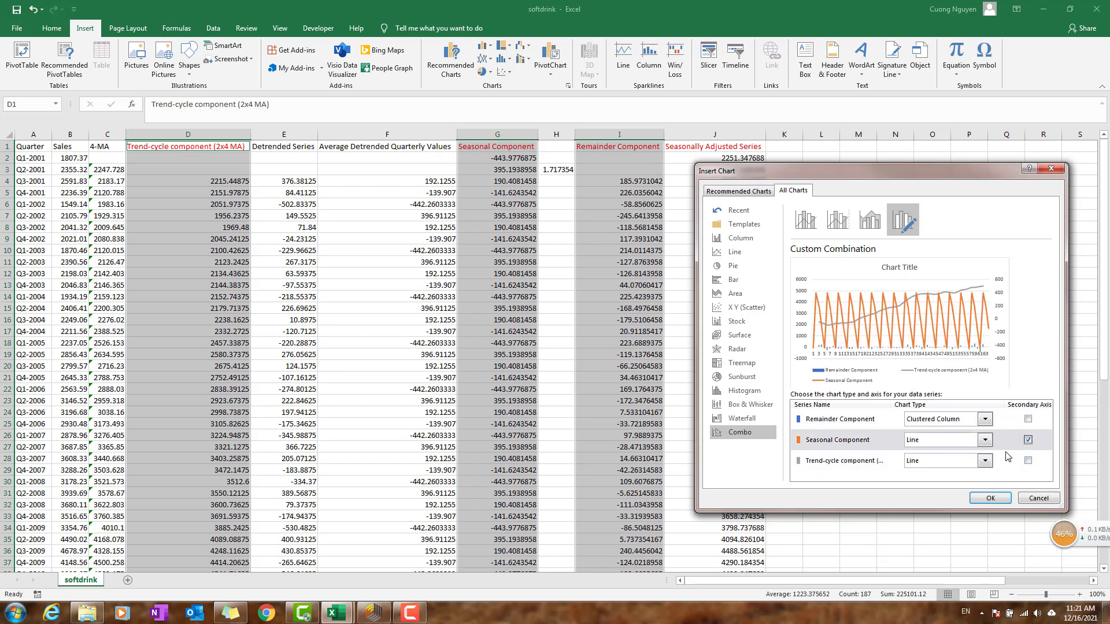
{"action": "left_click", "coordinate": [1028, 419]}
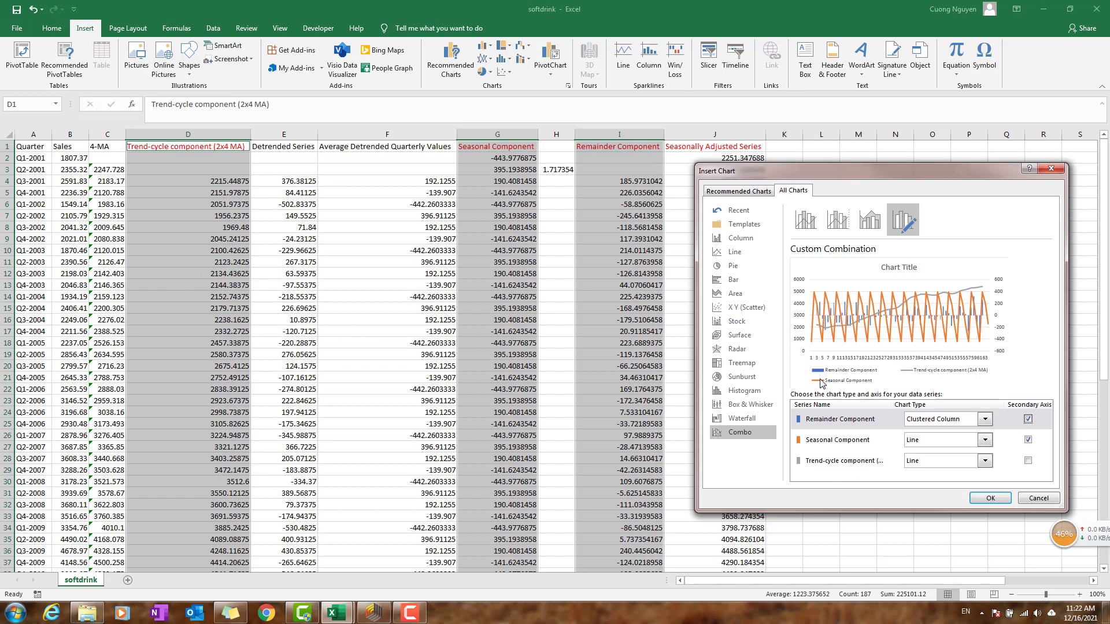
- Insert the combo chart and move it to the empty area beside the Seasonally Adjusted Series column
{"action": "left_click", "coordinate": [989, 498]}
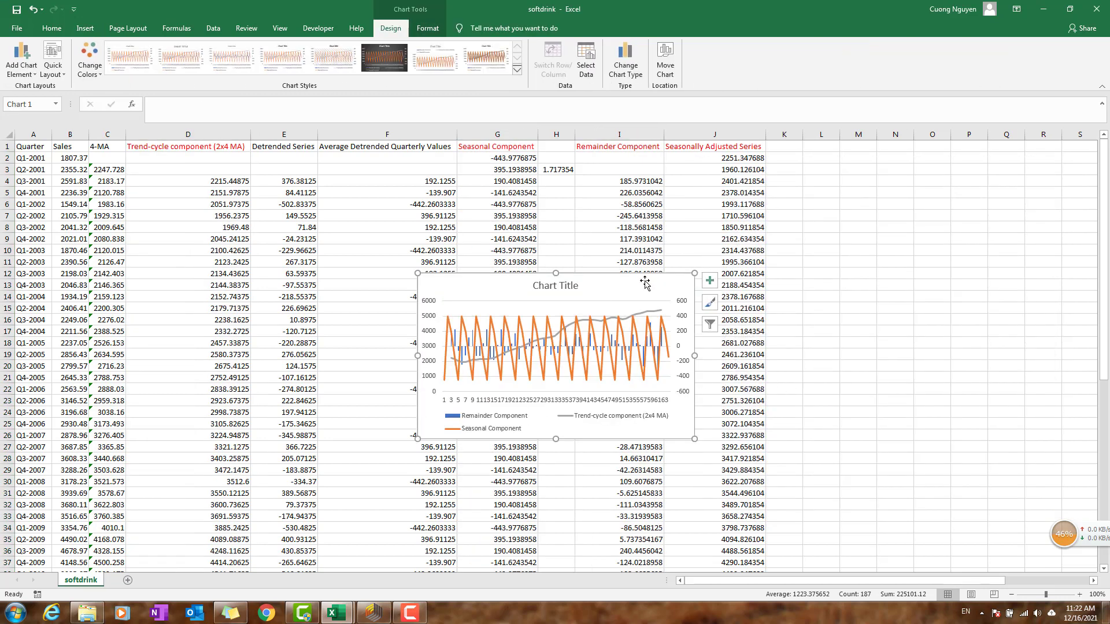
{"action": "left_click_drag", "start_coordinate": [643, 279], "coordinate": [1027, 216]}
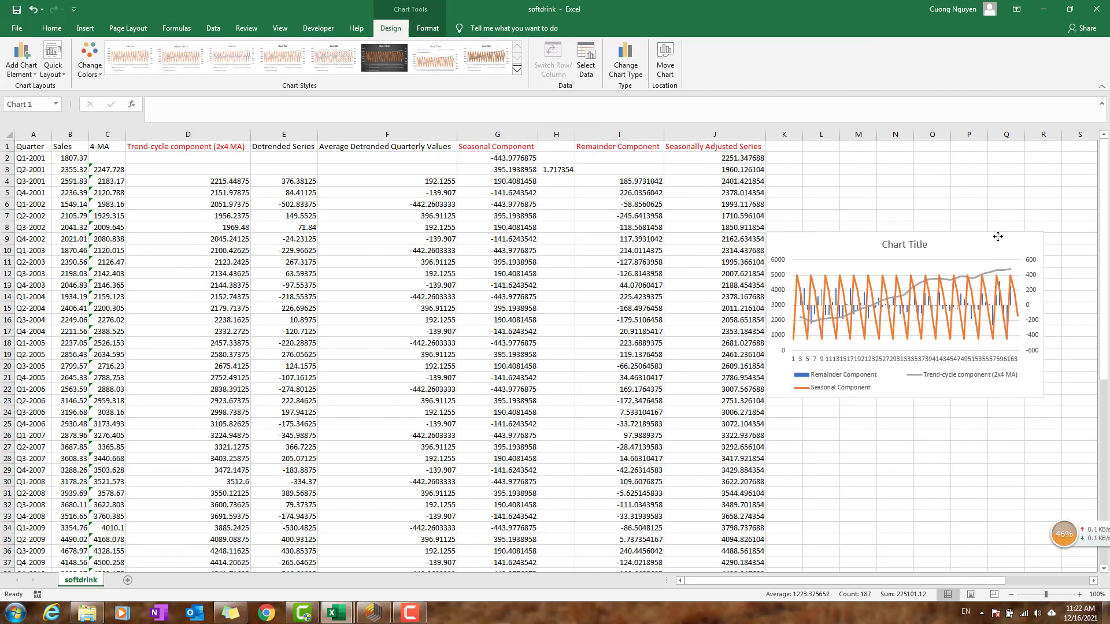
- Set the combo chart's horizontal category labels to the quarters in A2:A65 of the softdrink sheet
{"action": "left_click", "coordinate": [940, 356]}
{"action": "right_click", "coordinate": [939, 358]}
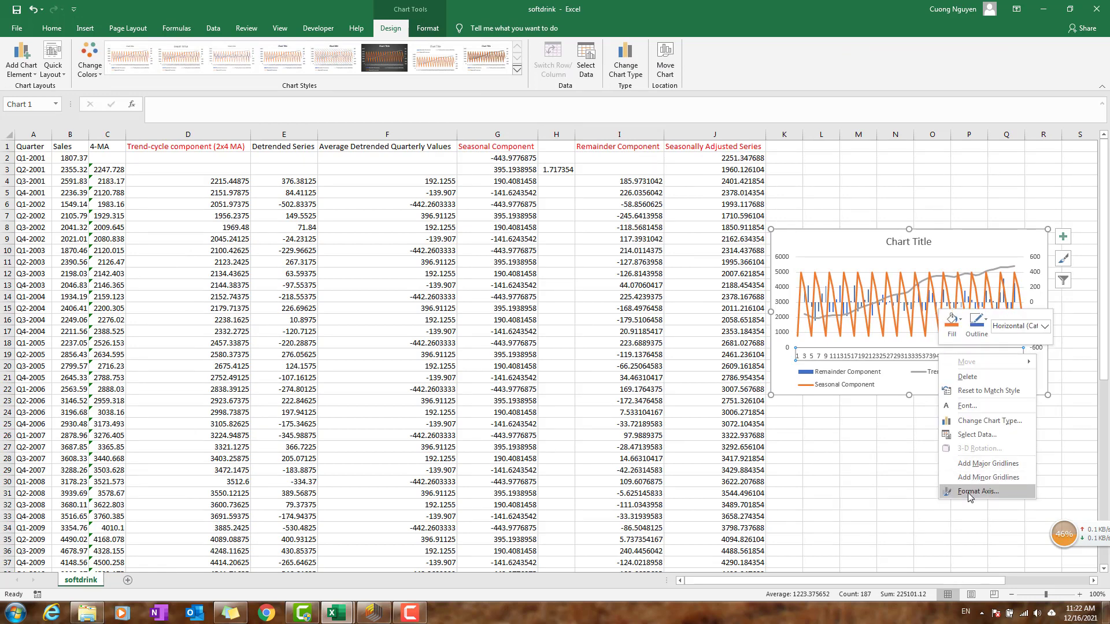
{"action": "left_click", "coordinate": [990, 436]}
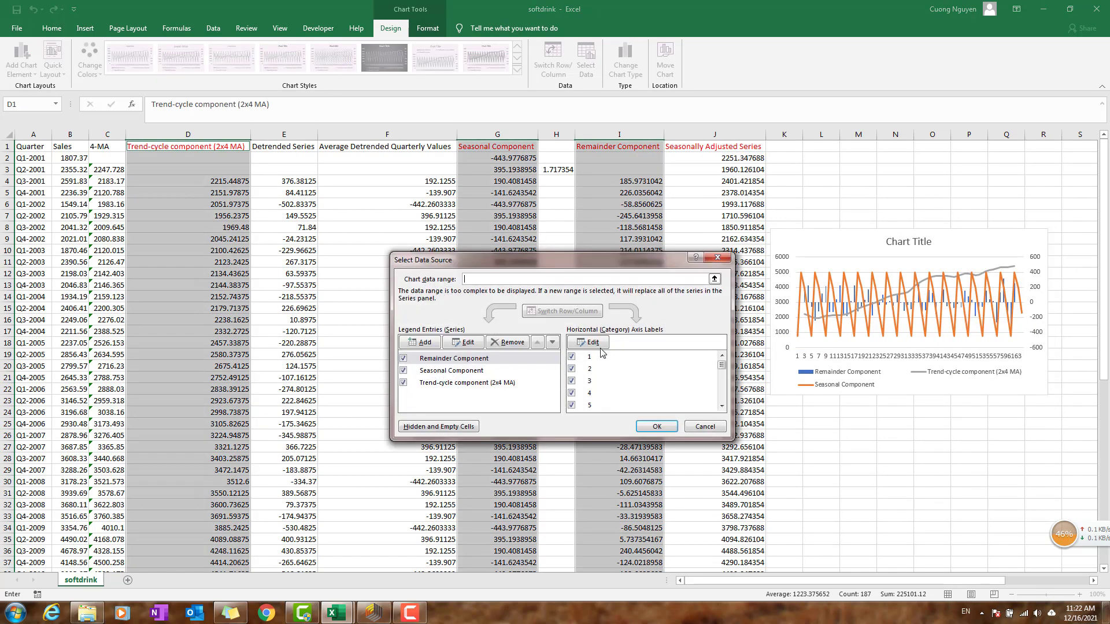
{"action": "left_click", "coordinate": [593, 343]}
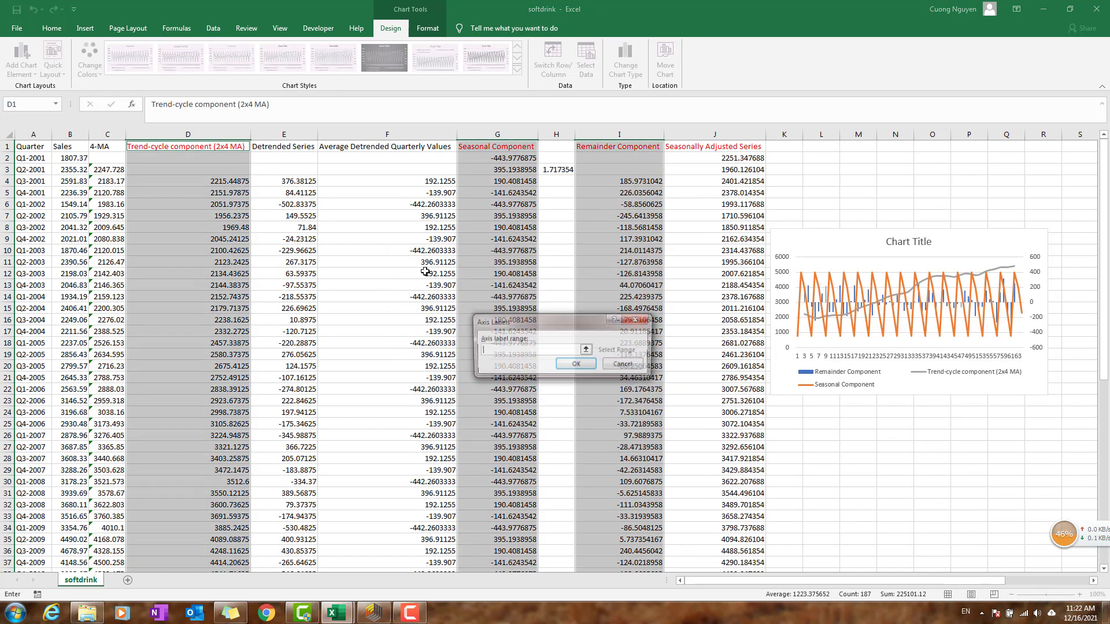
{"action": "left_click", "coordinate": [36, 152]}
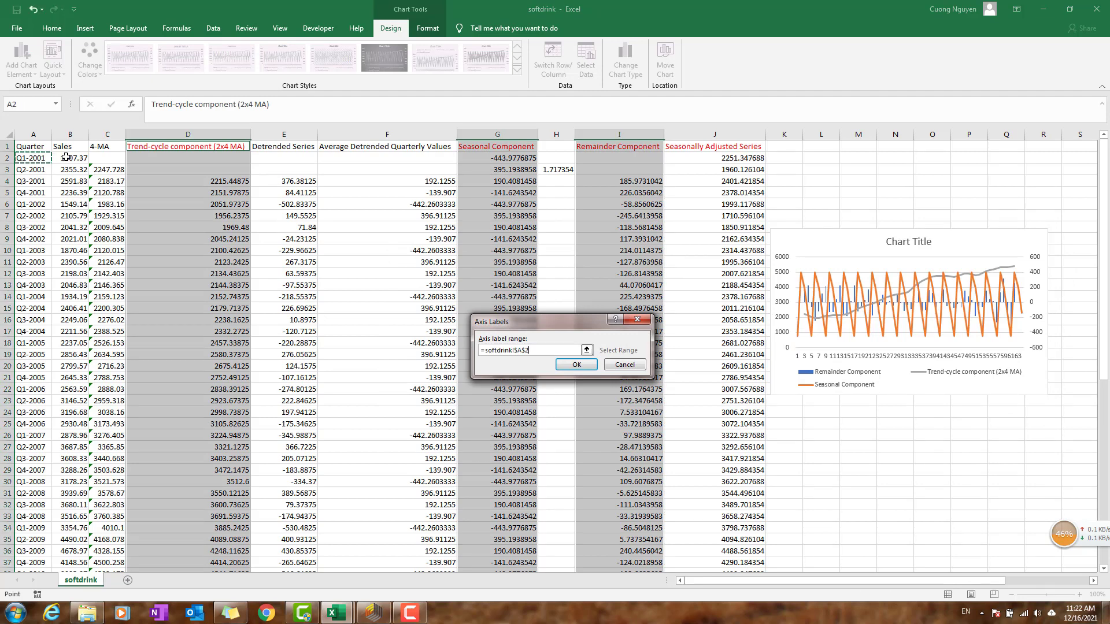
{"action": "key", "text": "ctrl+shift+Down"}
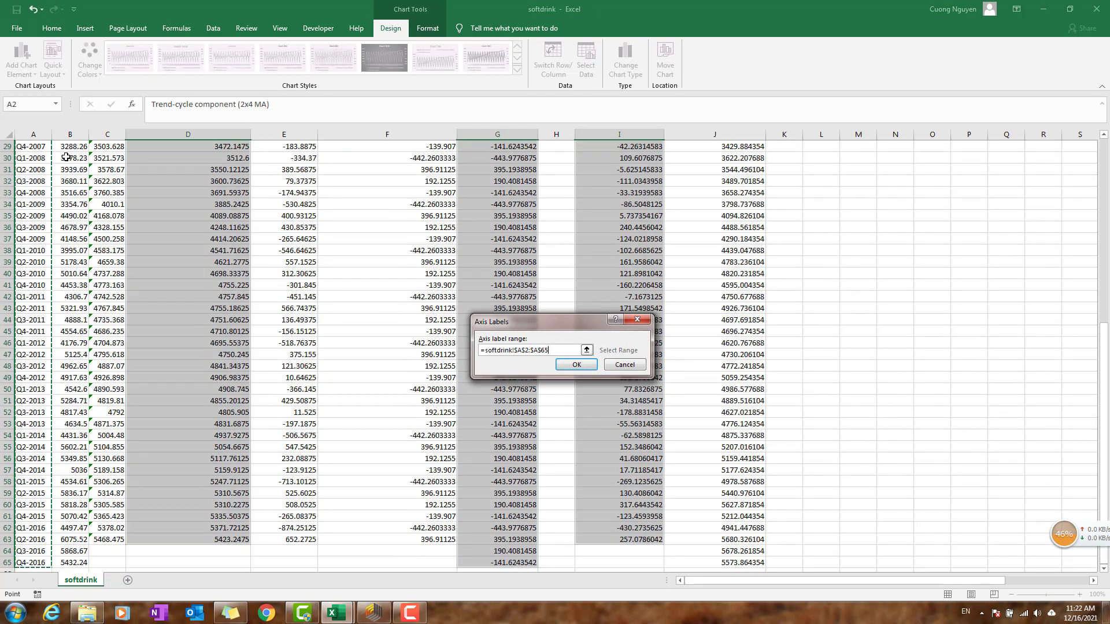
{"action": "left_click", "coordinate": [589, 368]}
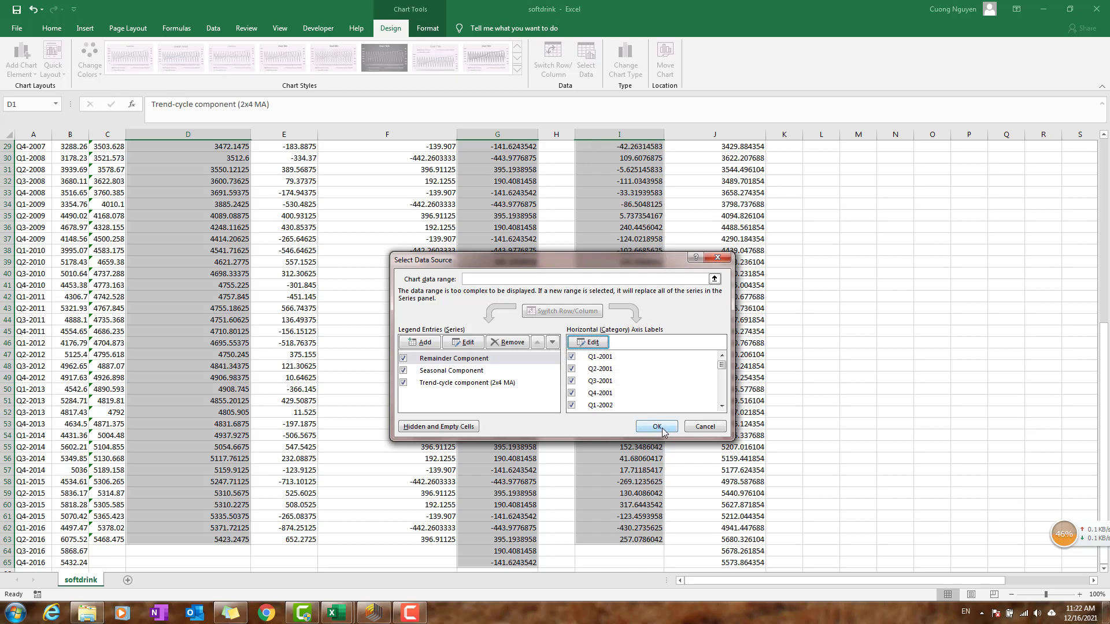
{"action": "left_click", "coordinate": [657, 426]}
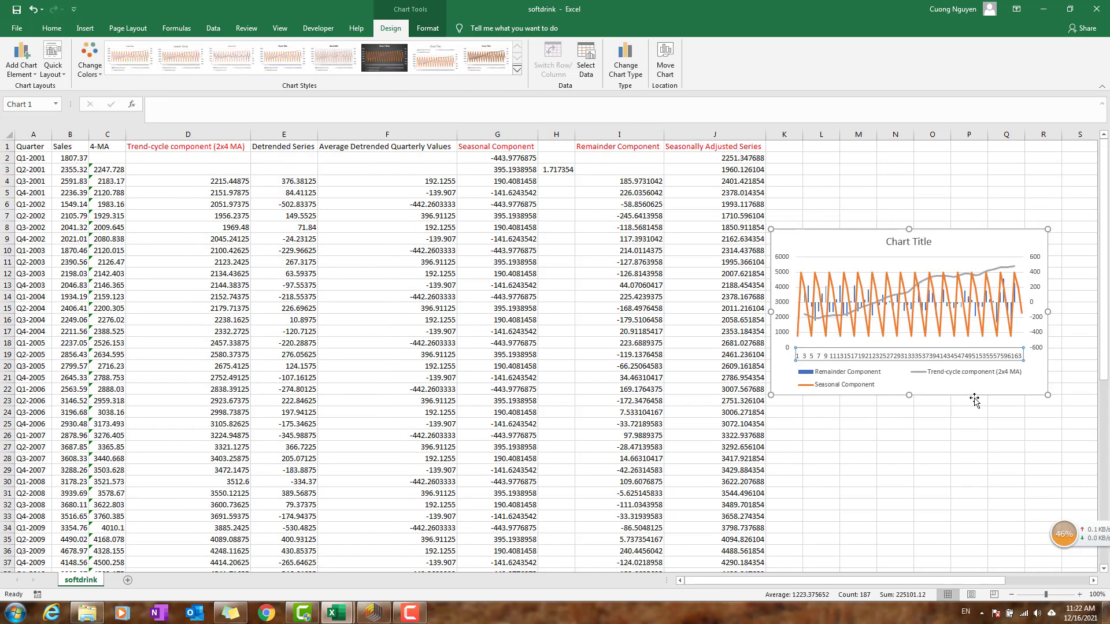
- Enlarge the combo chart up to row 4 and the Remainder Component column, and check the quarter labels in its data source
{"action": "left_click_drag", "start_coordinate": [771, 229], "coordinate": [600, 180]}
{"action": "right_click", "coordinate": [800, 369]}
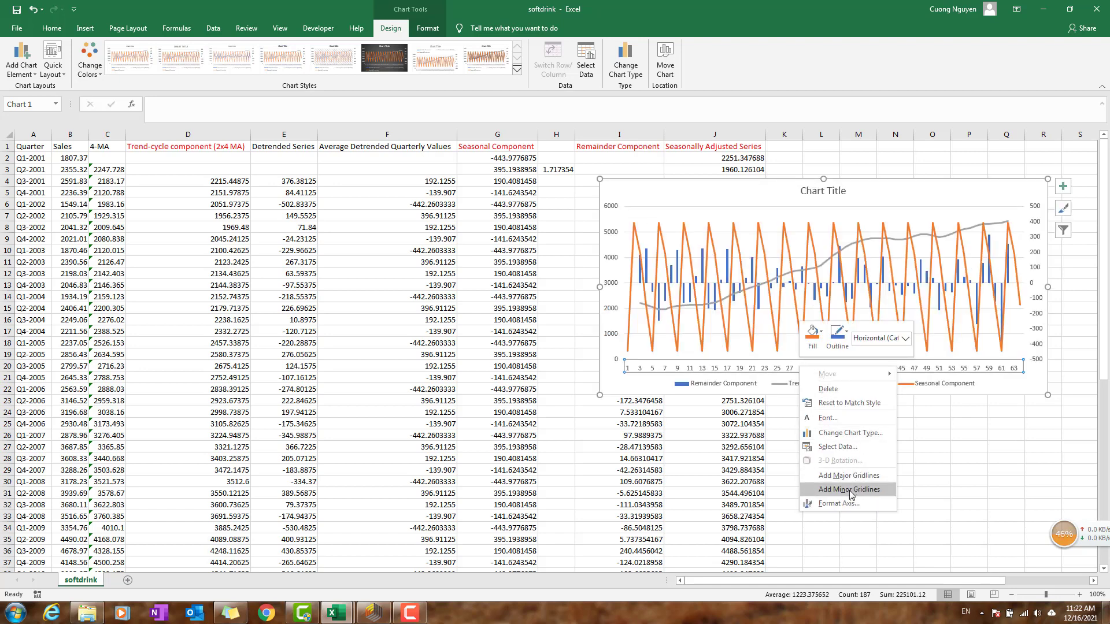
{"action": "left_click", "coordinate": [842, 448]}
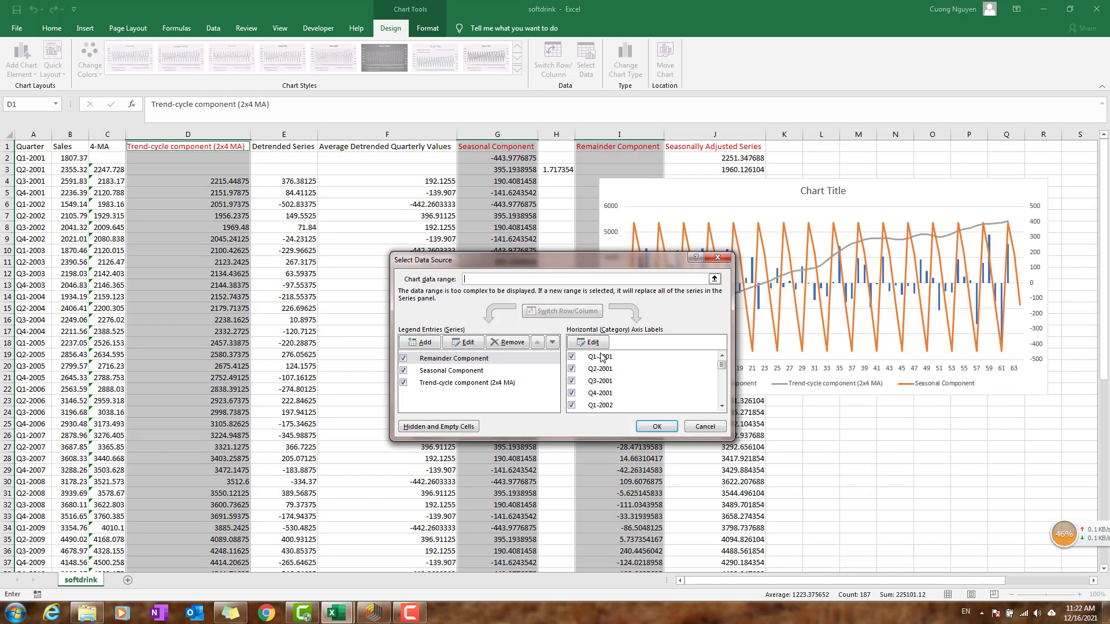
{"action": "scroll", "coordinate": [599, 369], "scroll_direction": "down", "scroll_amount": 2}
{"action": "left_click", "coordinate": [657, 426]}
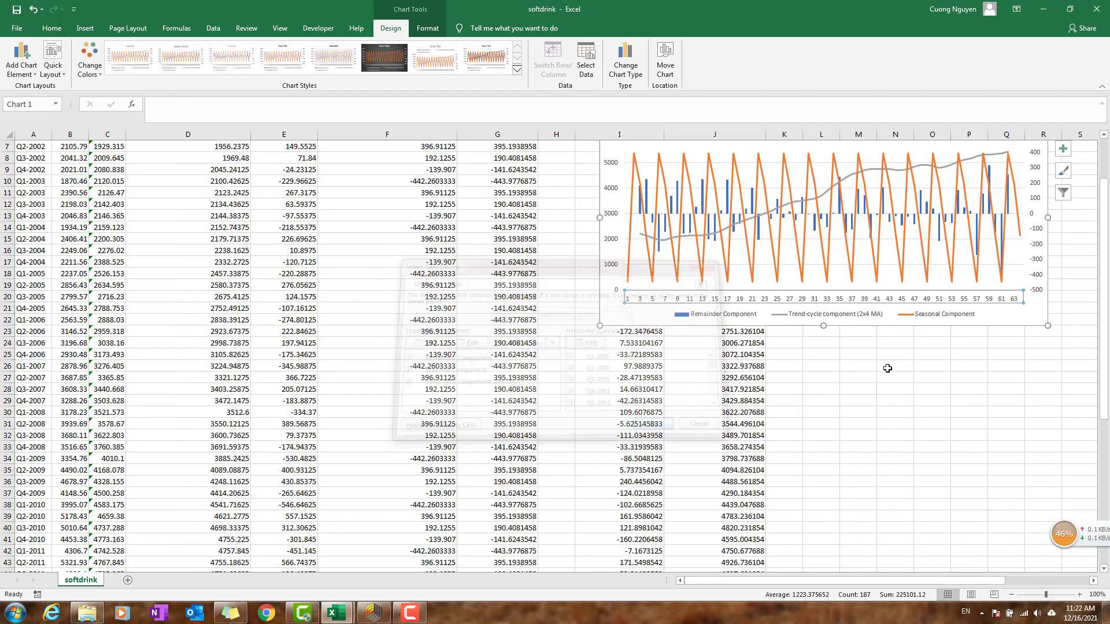
- Move the enlarged chart away from the data into the empty columns beyond the Seasonally Adjusted Series
{"action": "scroll", "coordinate": [971, 404], "scroll_direction": "up", "scroll_amount": 2}
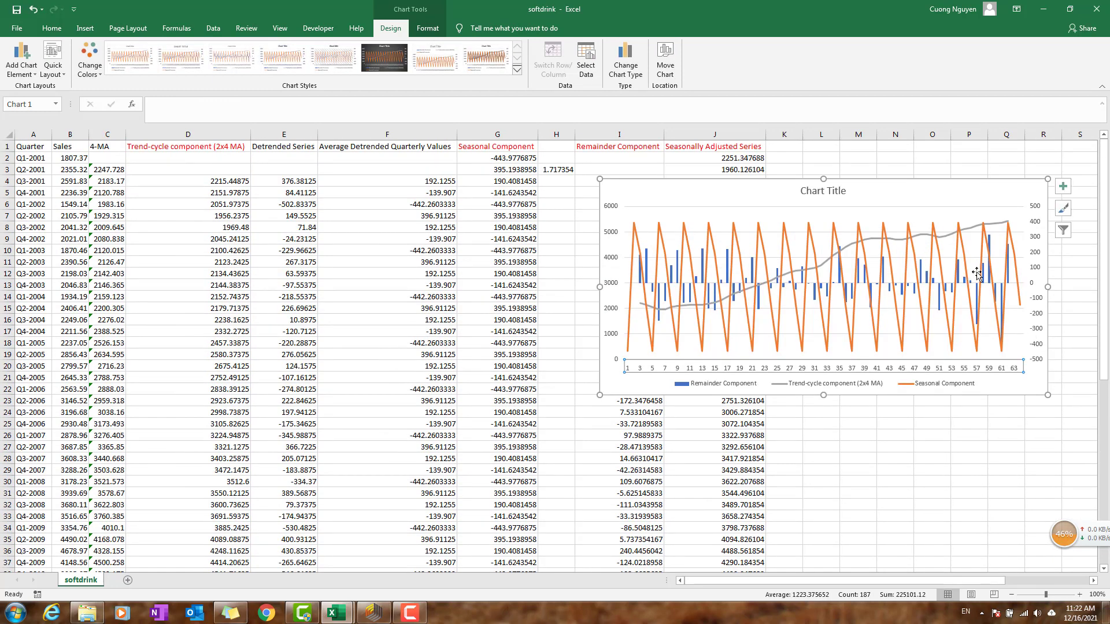
{"action": "scroll", "coordinate": [992, 186], "scroll_direction": "right", "scroll_amount": 3}
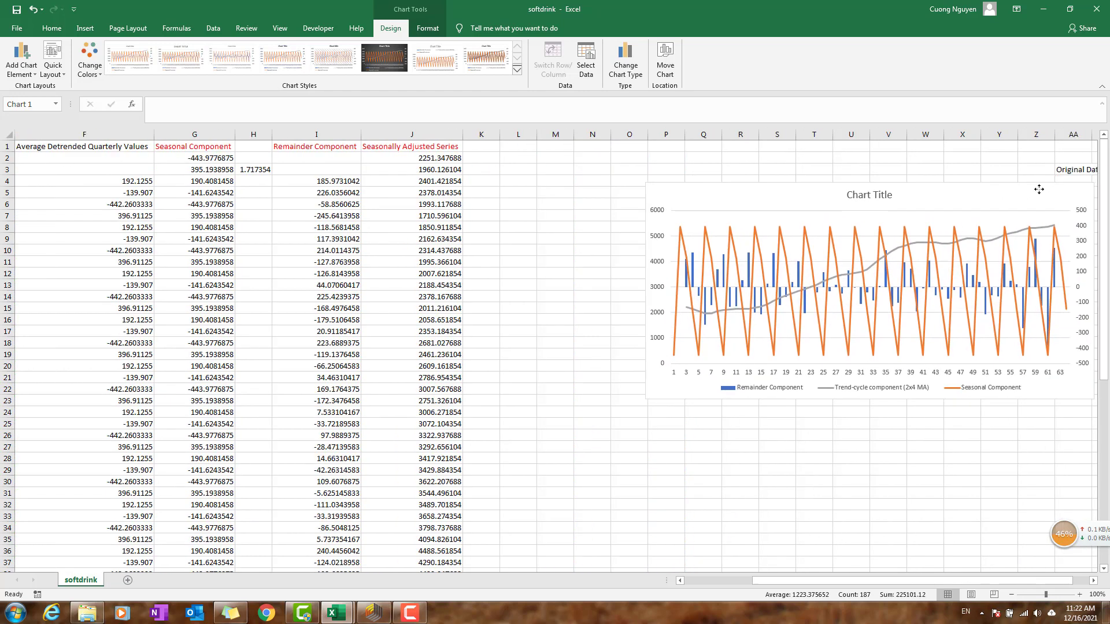
{"action": "left_click_drag", "start_coordinate": [881, 180], "coordinate": [840, 164]}
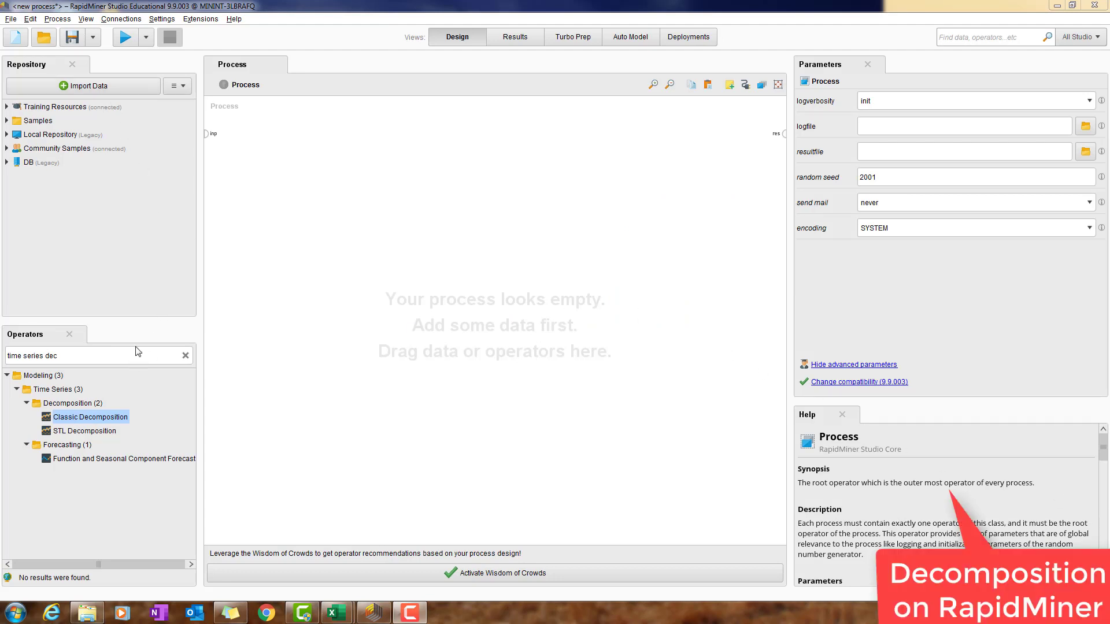
- Switch to RapidMiner Studio, search the operators for "read" and add Read CSV to the empty process
{"action": "left_click", "coordinate": [185, 355]}
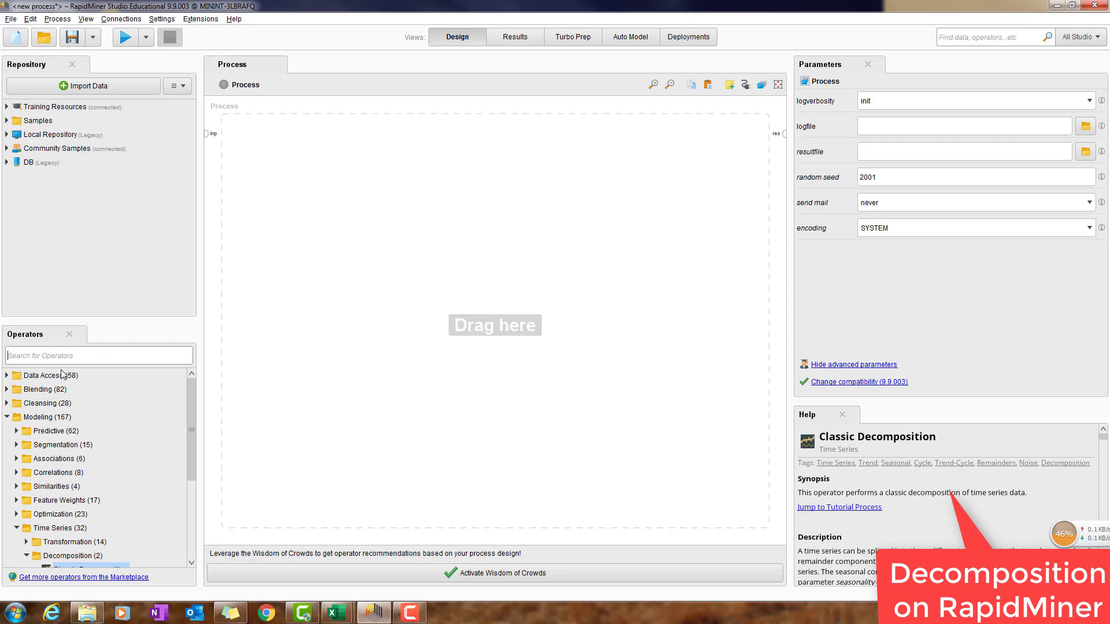
{"action": "type", "text": "read"}
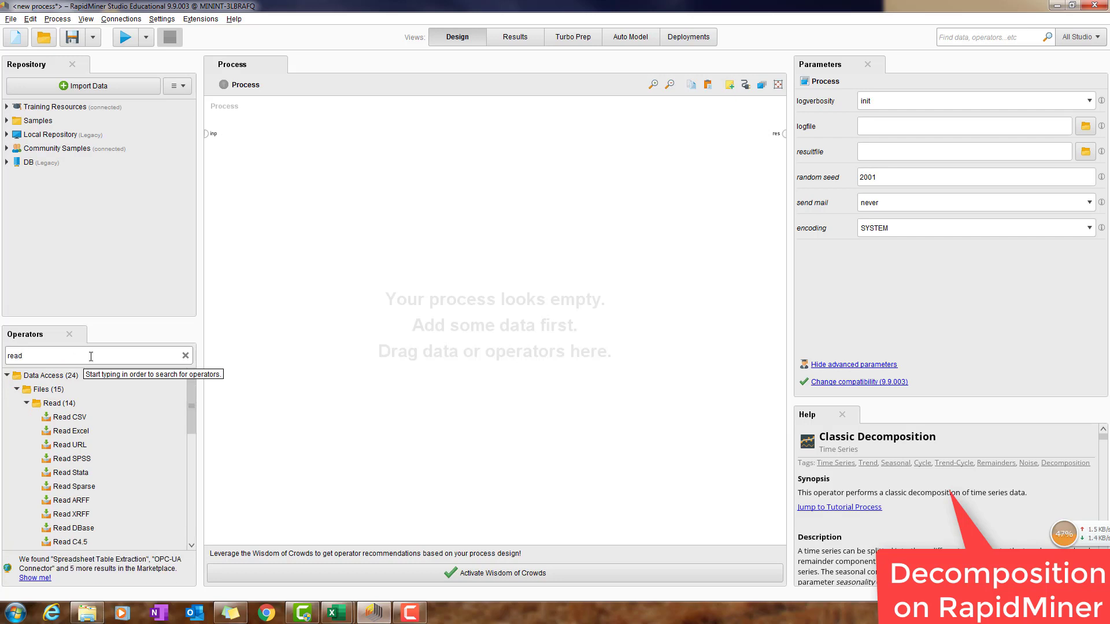
{"action": "left_click_drag", "start_coordinate": [69, 416], "coordinate": [218, 210]}
{"action": "left_click_drag", "start_coordinate": [264, 138], "coordinate": [264, 139]}
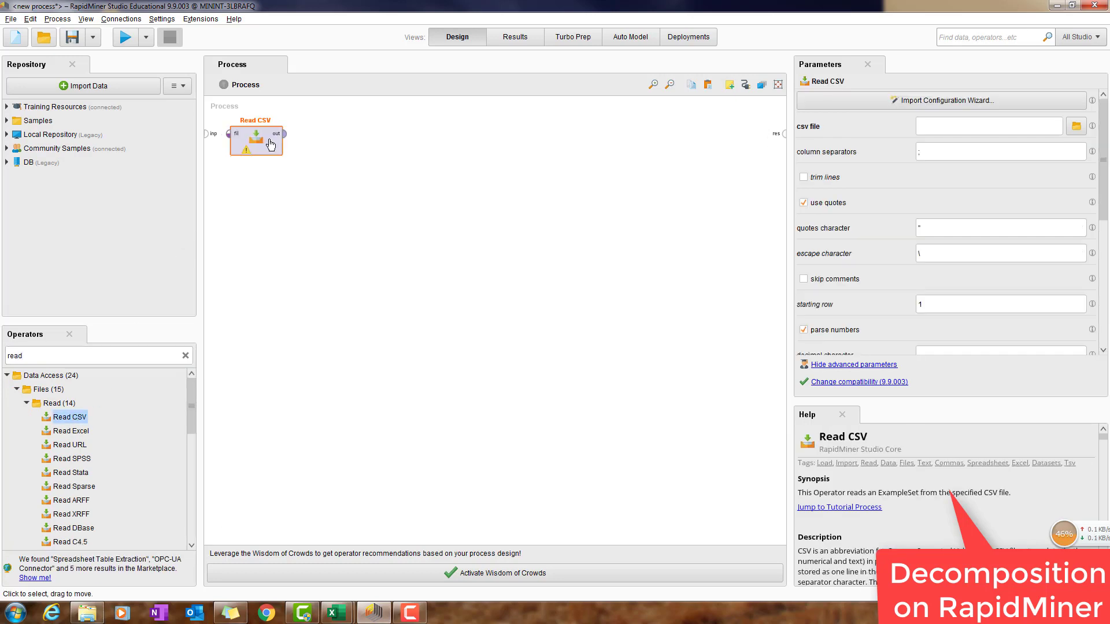
- Start Read CSV's import wizard and choose softdrink.csv from the VNUK > Applied Forecasting > Homework > HW 3 folder on drive E
{"action": "left_click", "coordinate": [976, 107]}
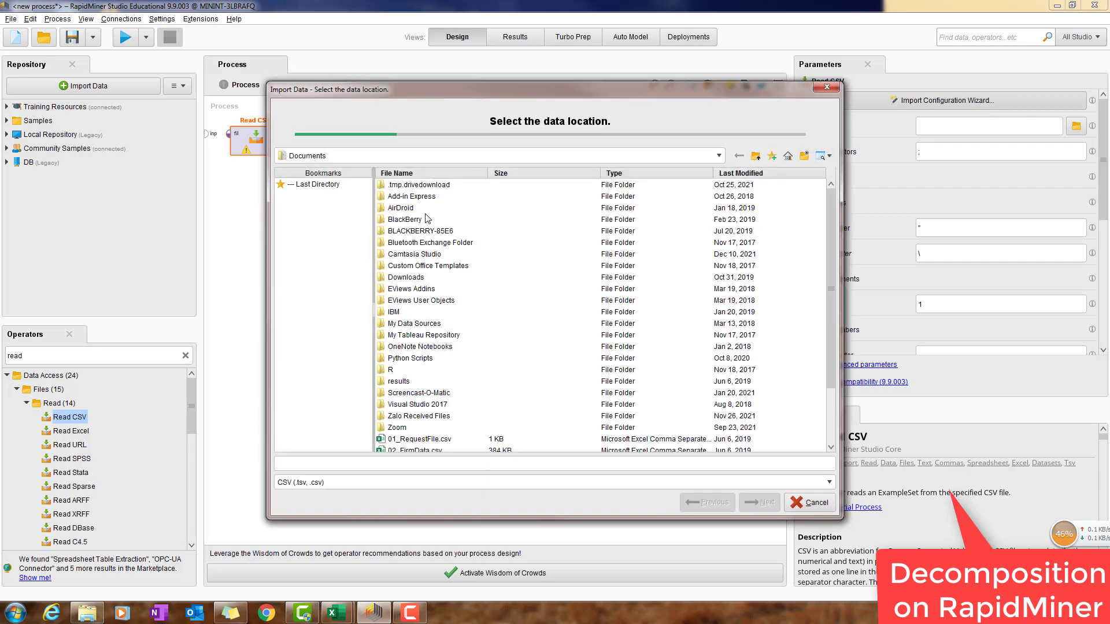
{"action": "left_click", "coordinate": [397, 156]}
{"action": "left_click", "coordinate": [365, 183]}
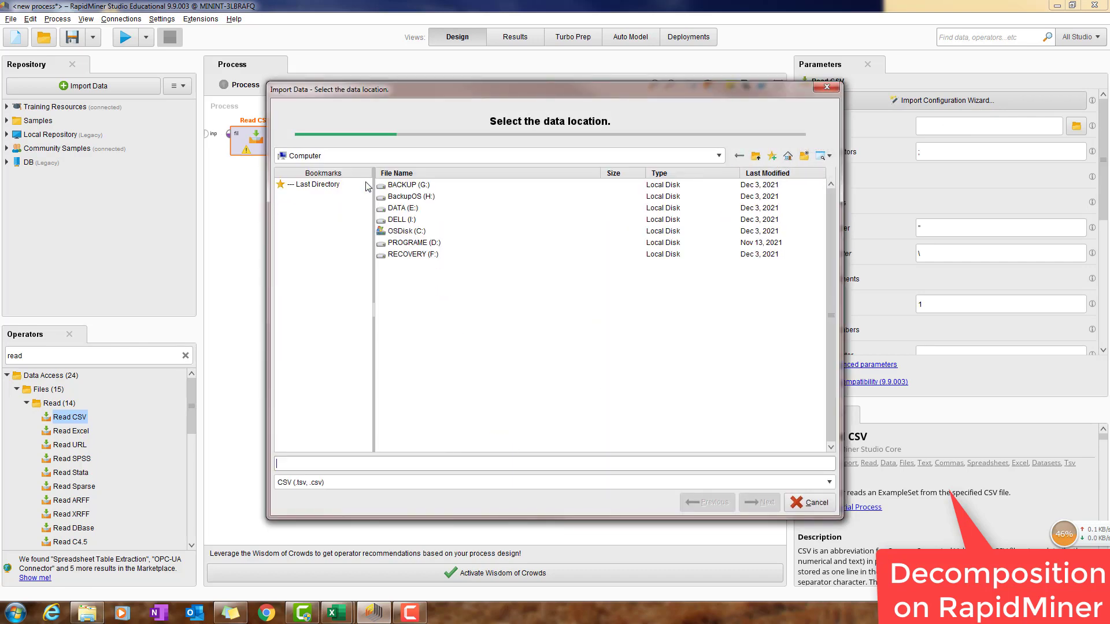
{"action": "double_click", "coordinate": [403, 210]}
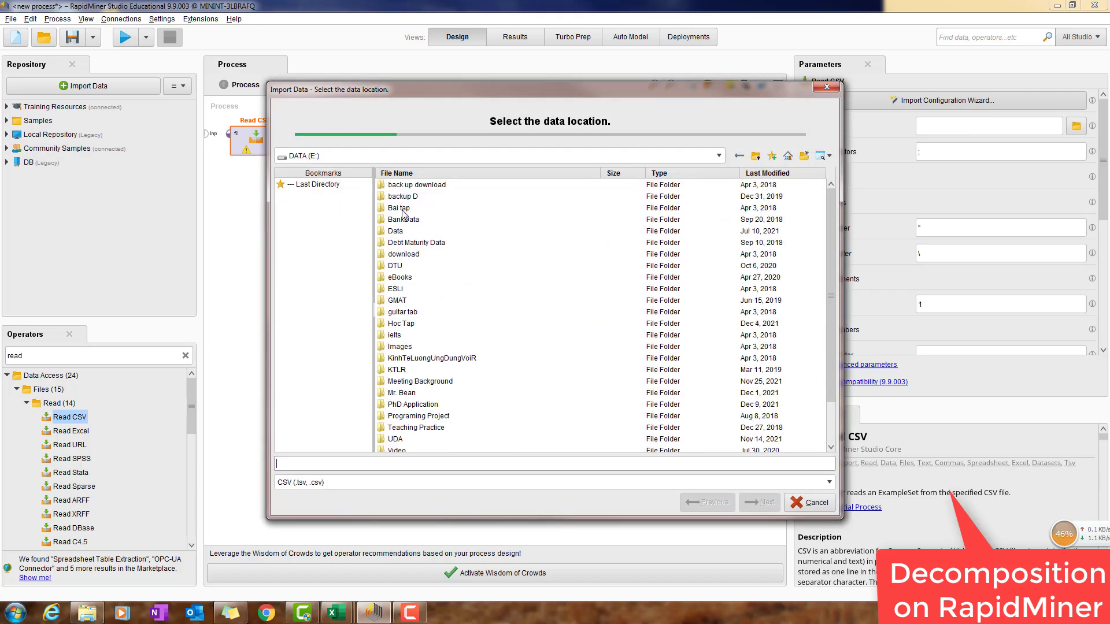
{"action": "scroll", "coordinate": [422, 329], "scroll_direction": "down", "scroll_amount": 2}
{"action": "double_click", "coordinate": [397, 412]}
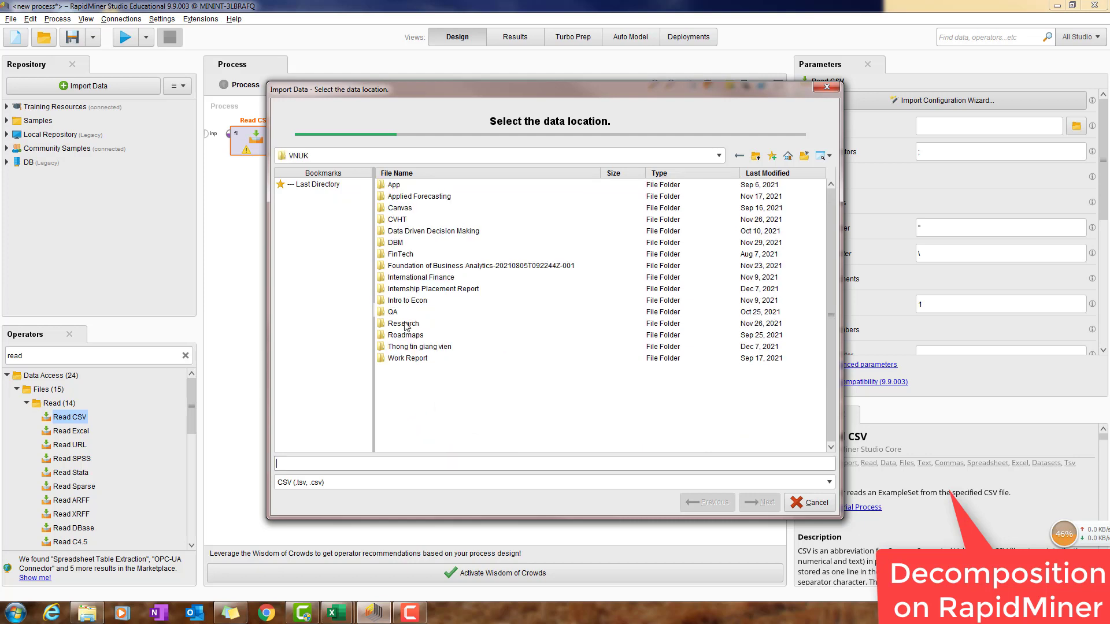
{"action": "double_click", "coordinate": [398, 198]}
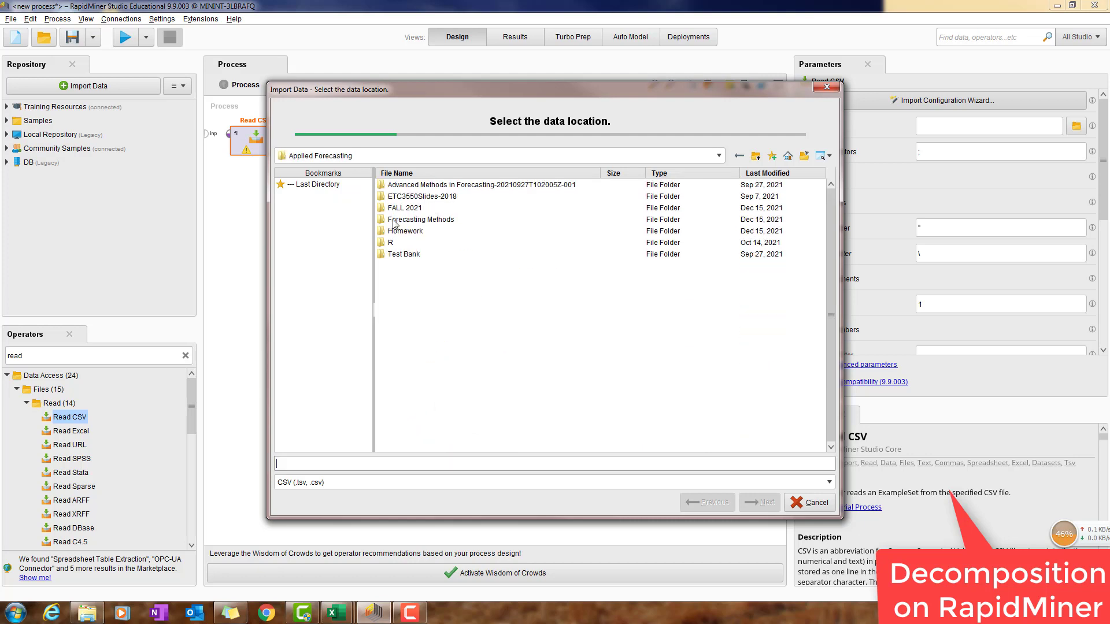
{"action": "double_click", "coordinate": [407, 230]}
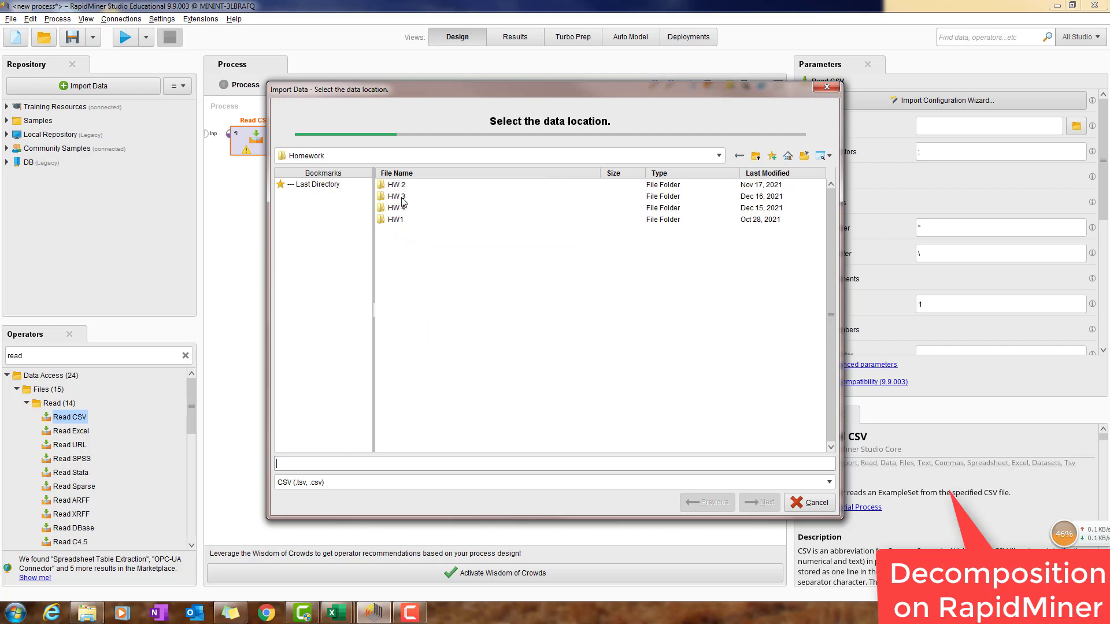
{"action": "left_click", "coordinate": [401, 197]}
{"action": "double_click", "coordinate": [400, 199]}
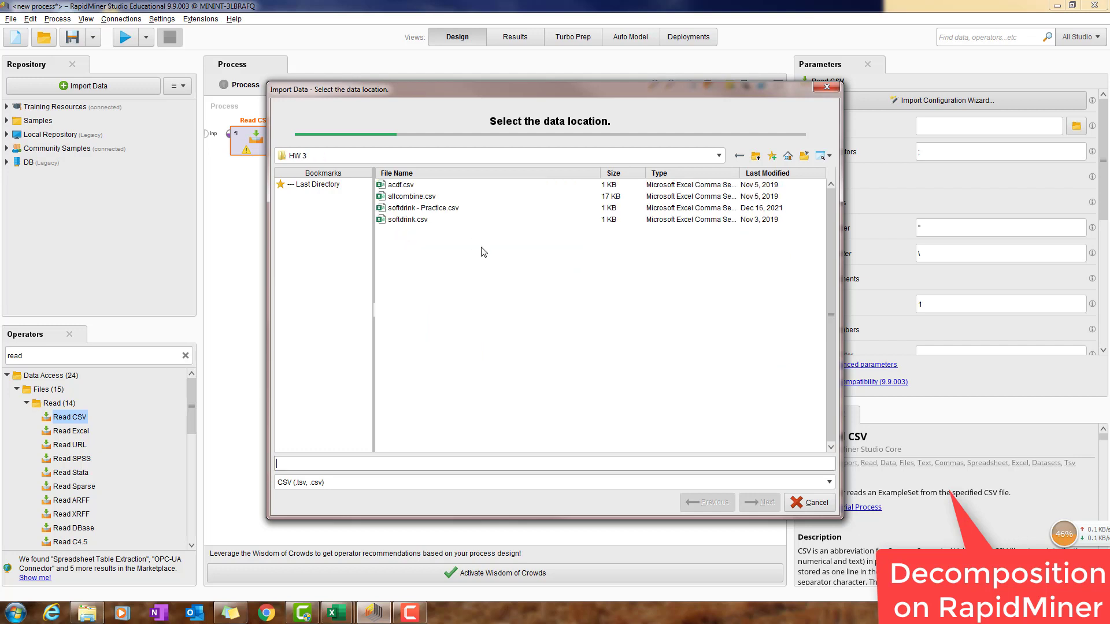
{"action": "left_click", "coordinate": [409, 221]}
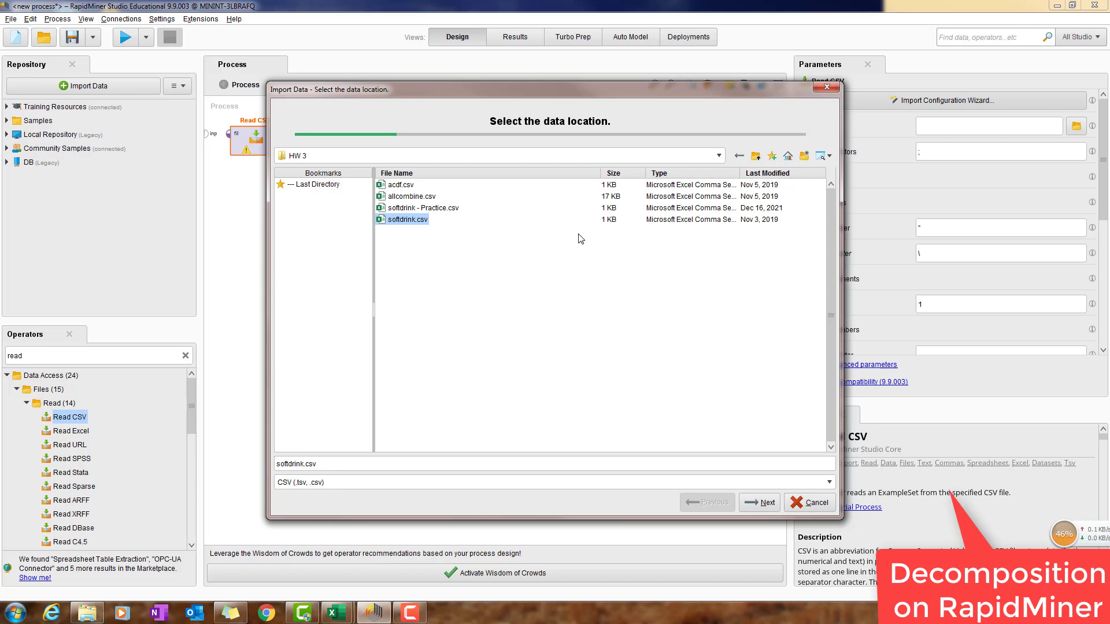
- Look through the softdrink.csv preview and finish the import, accepting the header row, comma separator and column types
{"action": "left_click", "coordinate": [760, 503]}
{"action": "scroll", "coordinate": [432, 322], "scroll_direction": "down", "scroll_amount": 3}
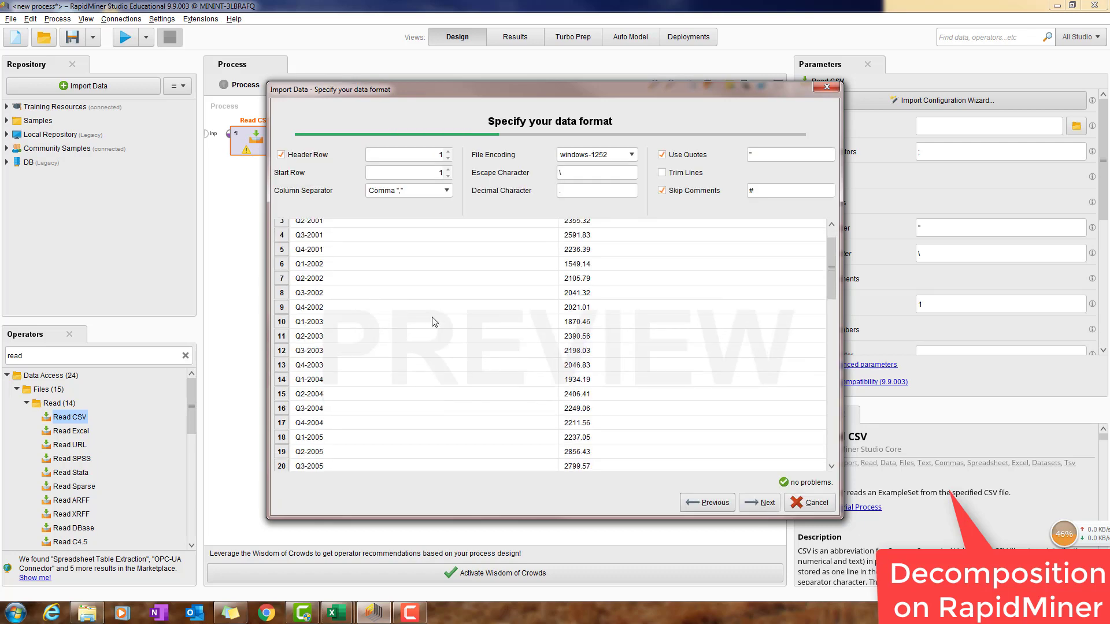
{"action": "scroll", "coordinate": [525, 361], "scroll_direction": "up", "scroll_amount": 3}
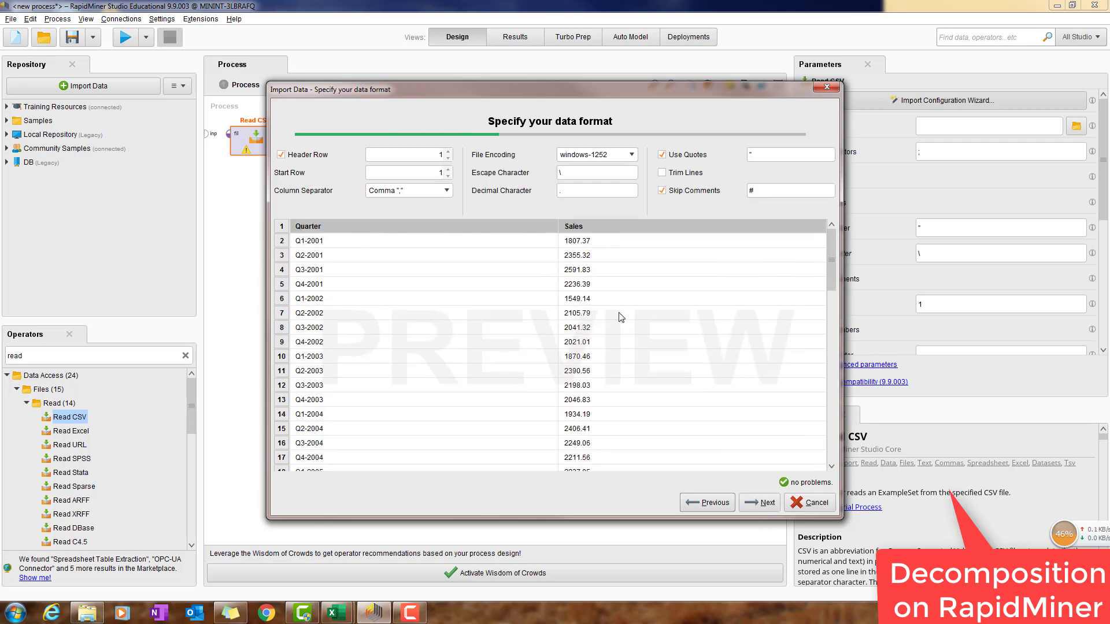
{"action": "left_click", "coordinate": [761, 503]}
{"action": "left_click", "coordinate": [764, 503]}
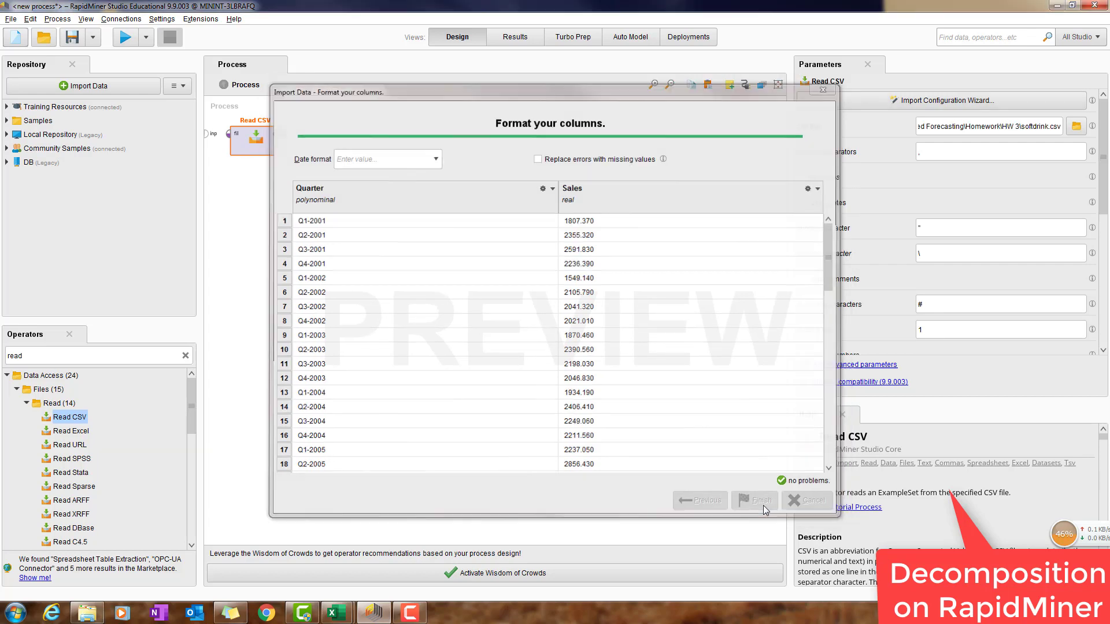
- Search for "decompo", add Classic Decomposition after Read CSV, and connect its decomposition and original outputs to the process results
{"action": "left_click", "coordinate": [126, 352]}
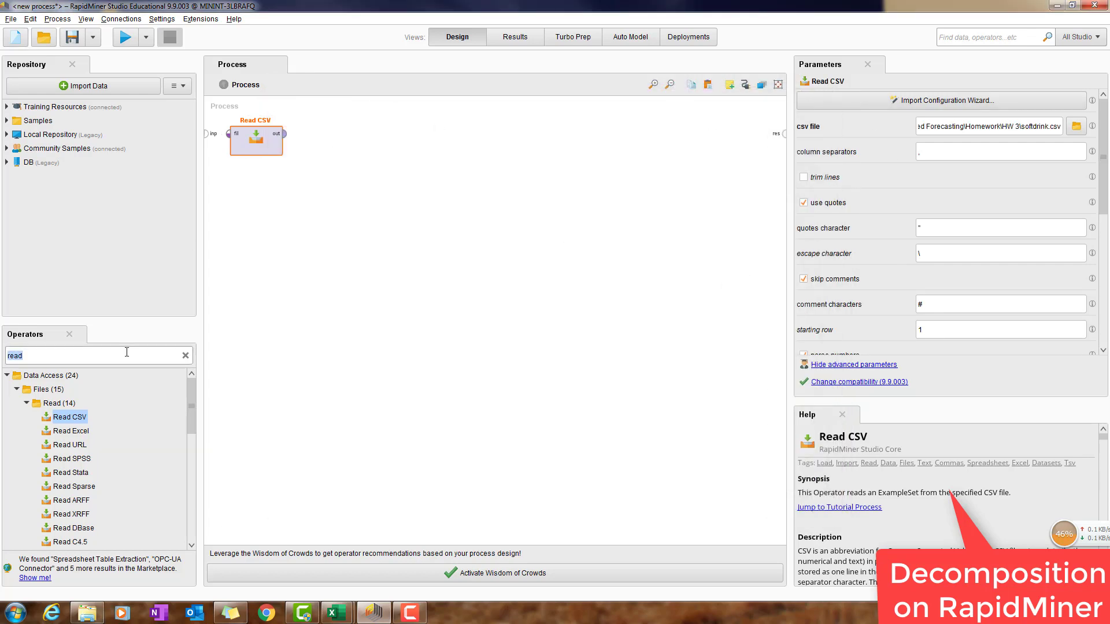
{"action": "type", "text": "decompo"}
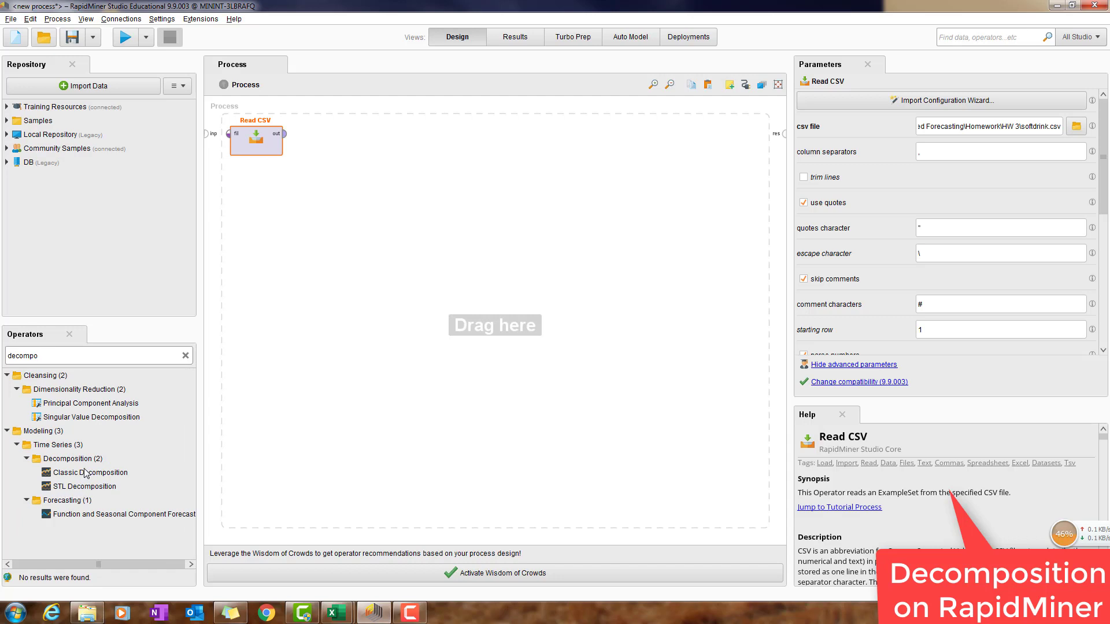
{"action": "left_click_drag", "start_coordinate": [83, 475], "coordinate": [257, 369]}
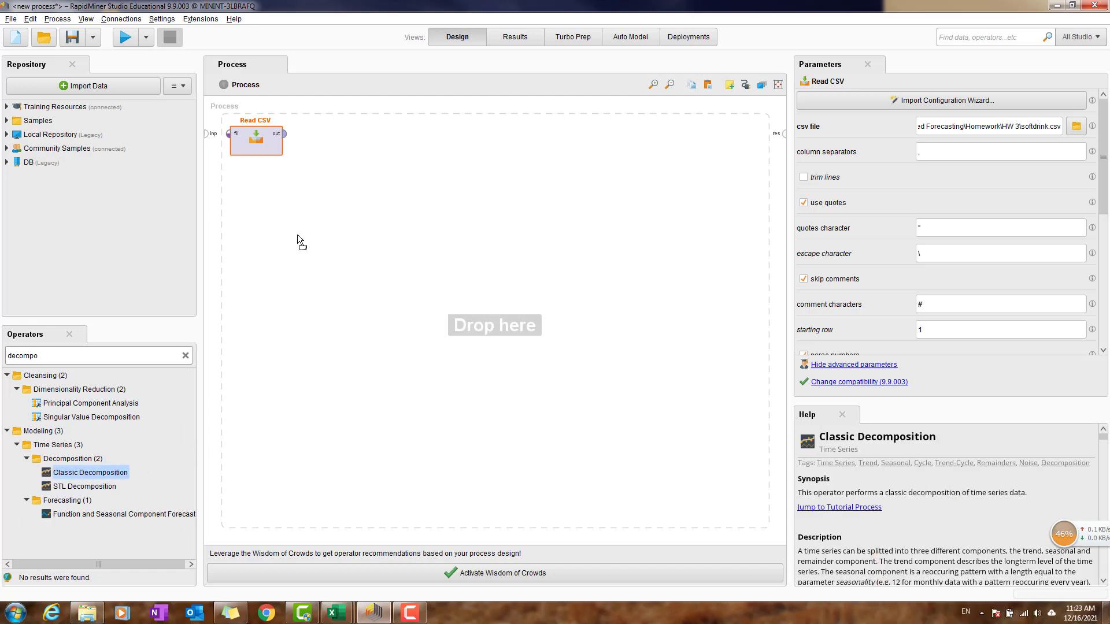
{"action": "left_click_drag", "start_coordinate": [345, 129], "coordinate": [784, 134]}
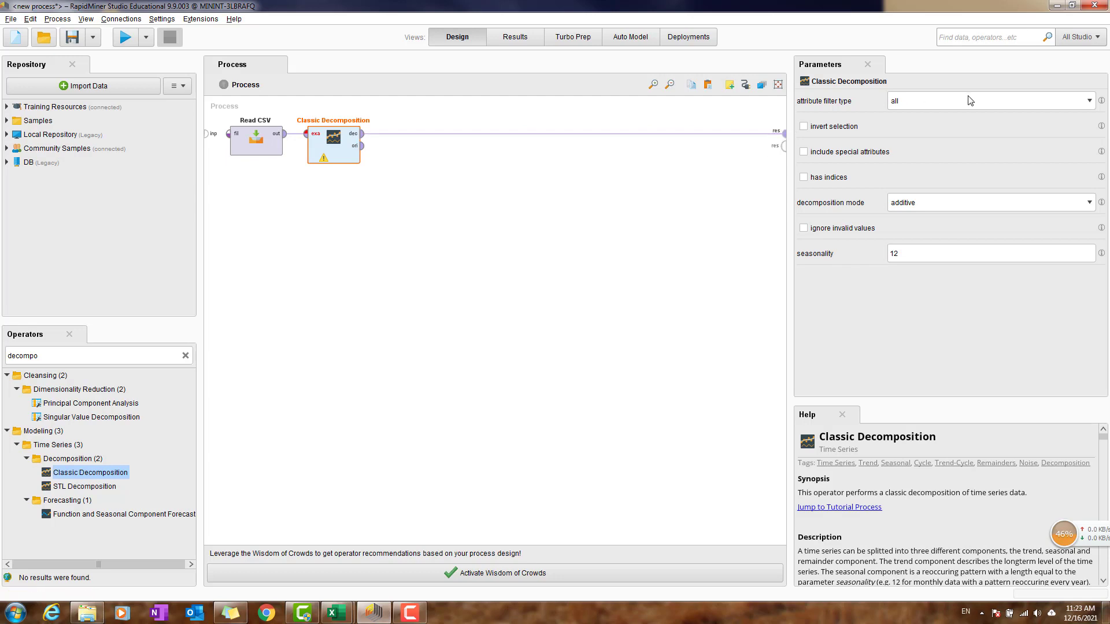
{"action": "left_click_drag", "start_coordinate": [362, 146], "coordinate": [784, 143]}
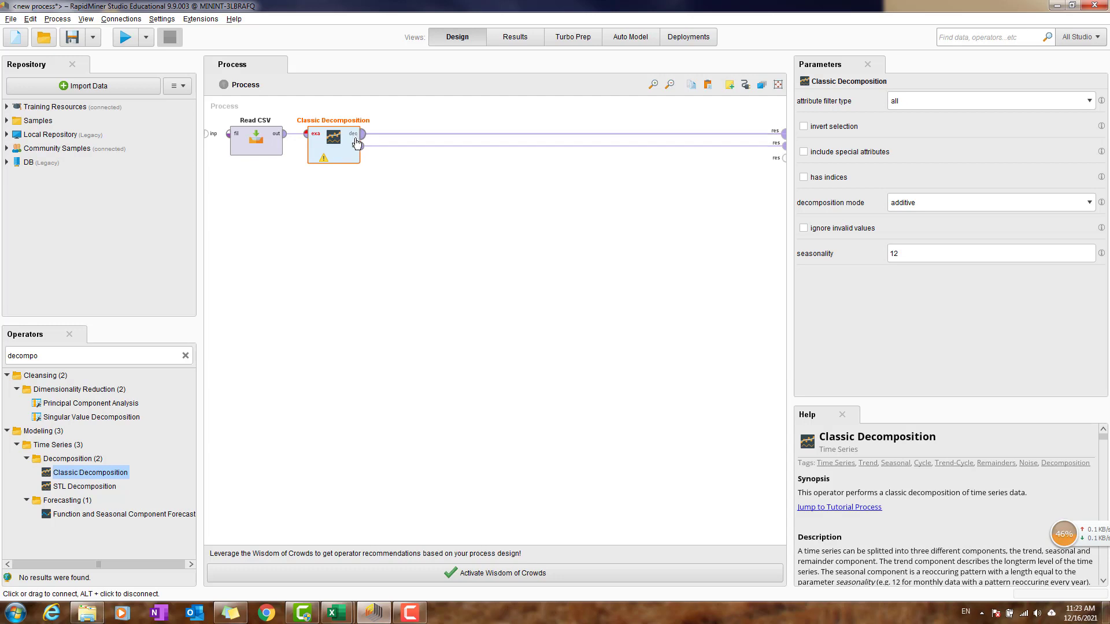
- Set Classic Decomposition to filter the single attribute Sales, using additive mode and a seasonality of 4
{"action": "left_click", "coordinate": [986, 102]}
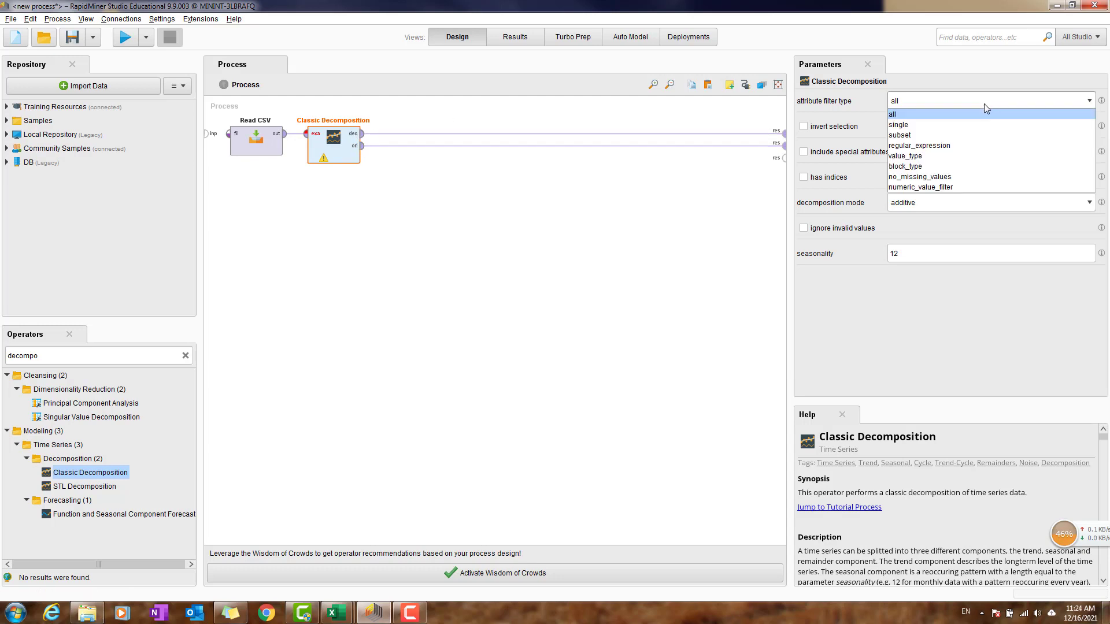
{"action": "left_click", "coordinate": [955, 125]}
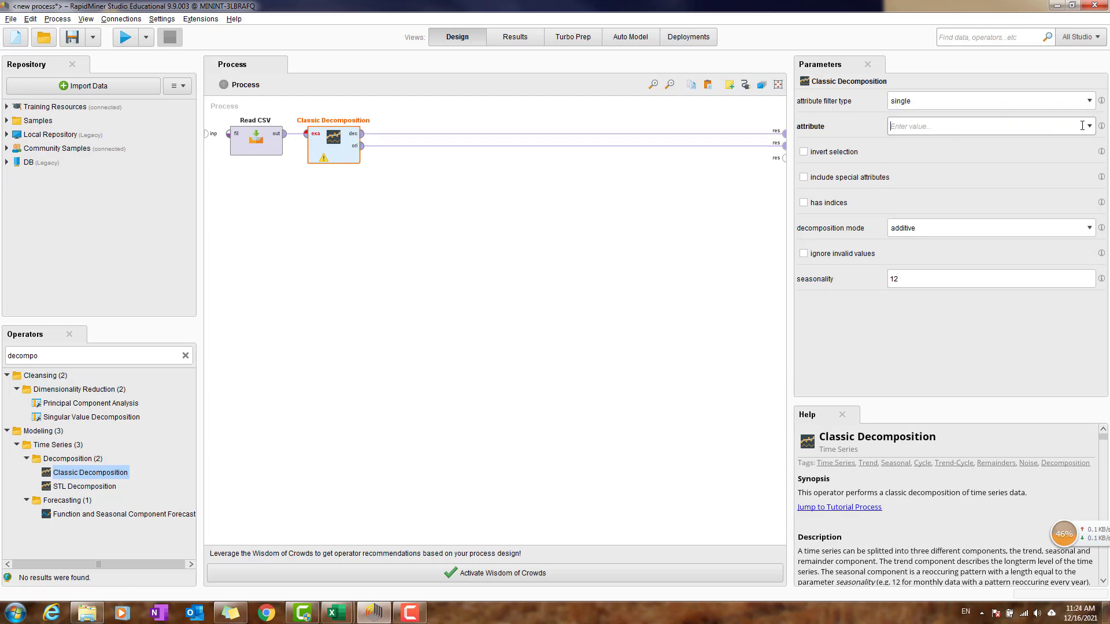
{"action": "left_click", "coordinate": [946, 126]}
{"action": "left_click", "coordinate": [934, 139]}
{"action": "left_click", "coordinate": [1088, 229]}
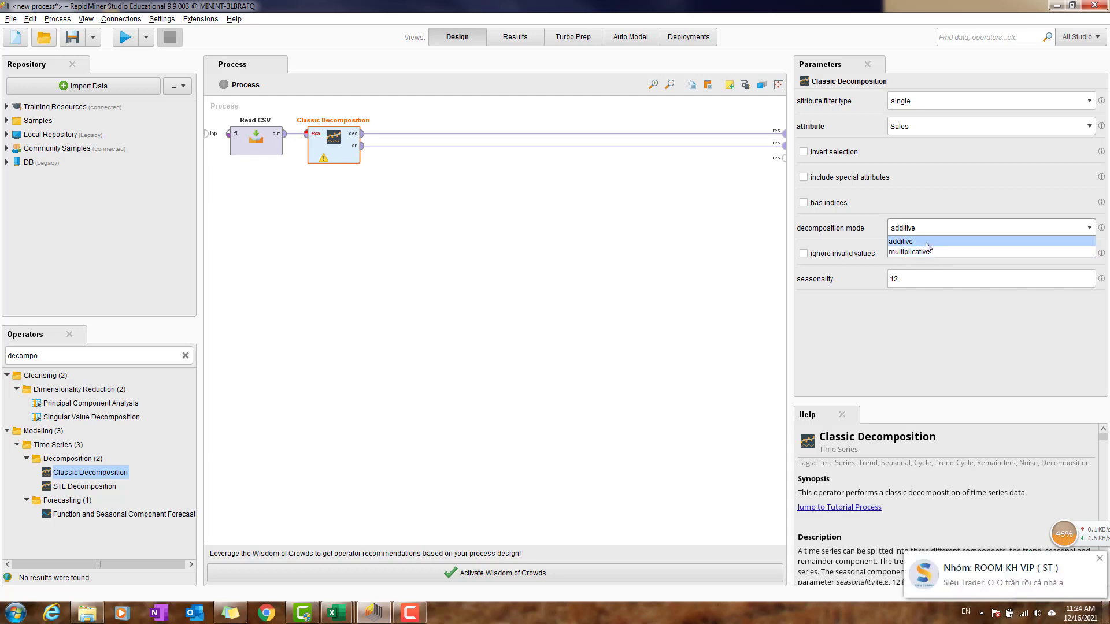
{"action": "left_click", "coordinate": [927, 242]}
{"action": "left_click", "coordinate": [1031, 280]}
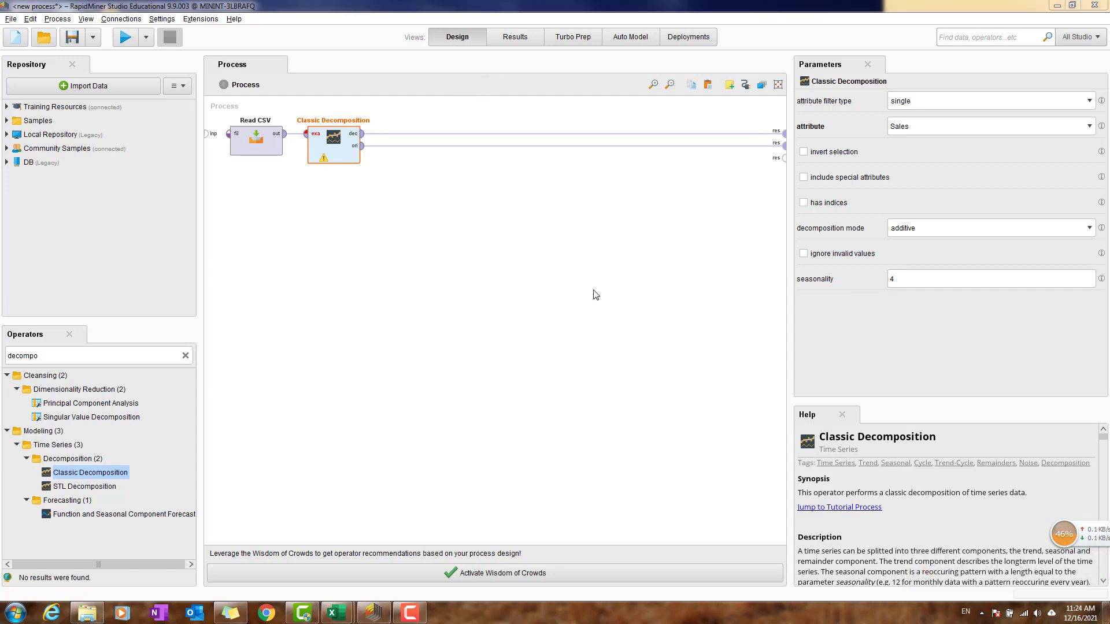
{"action": "left_click", "coordinate": [591, 312]}
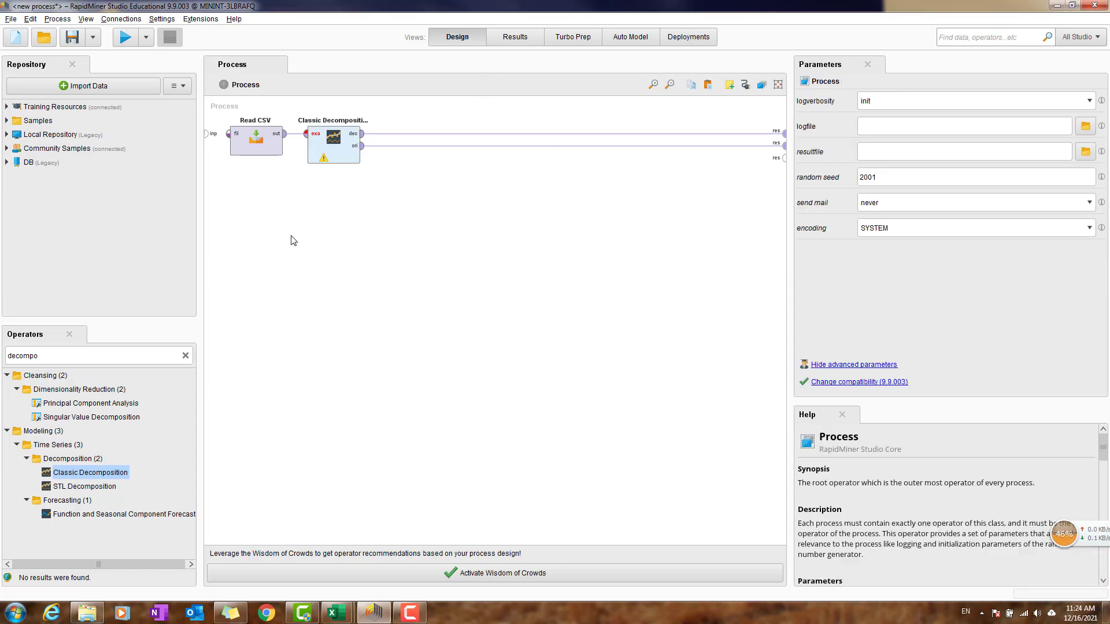
- Run the process and compare the Read CSV result table with the Classic Decomposition table
{"action": "left_click", "coordinate": [125, 37]}
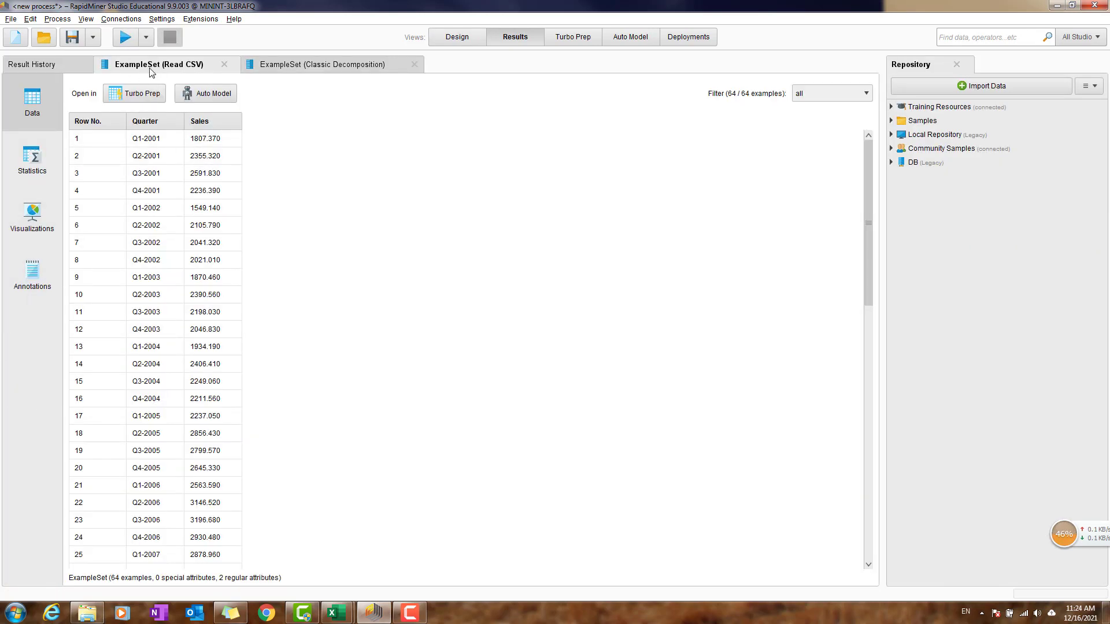
{"action": "left_click", "coordinate": [297, 69]}
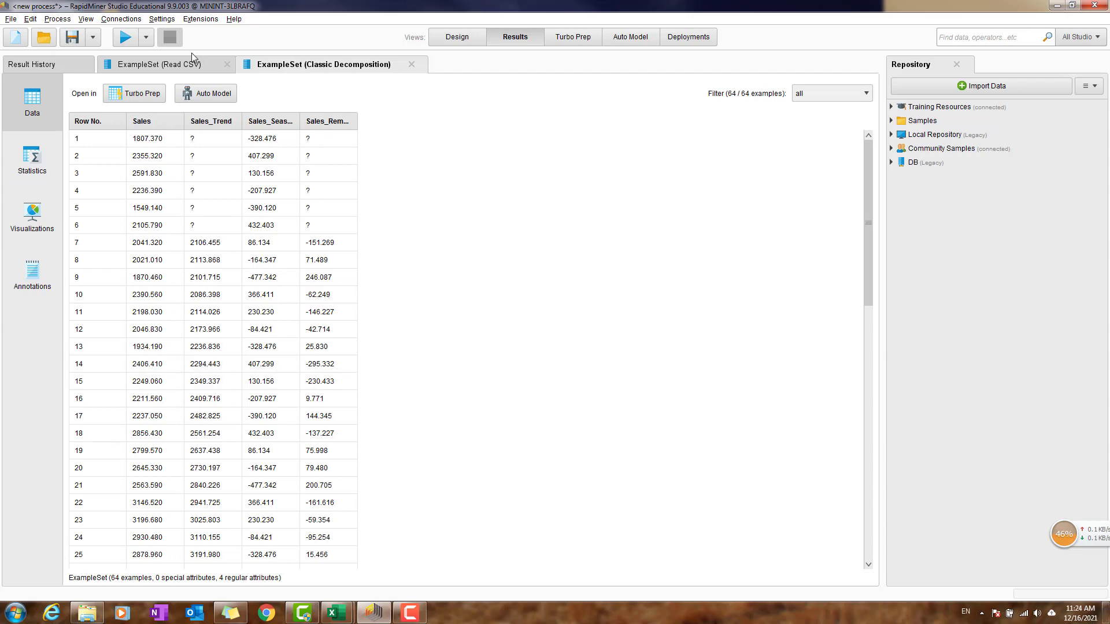
{"action": "left_click", "coordinate": [172, 64]}
{"action": "left_click", "coordinate": [293, 66]}
{"action": "left_click", "coordinate": [139, 66]}
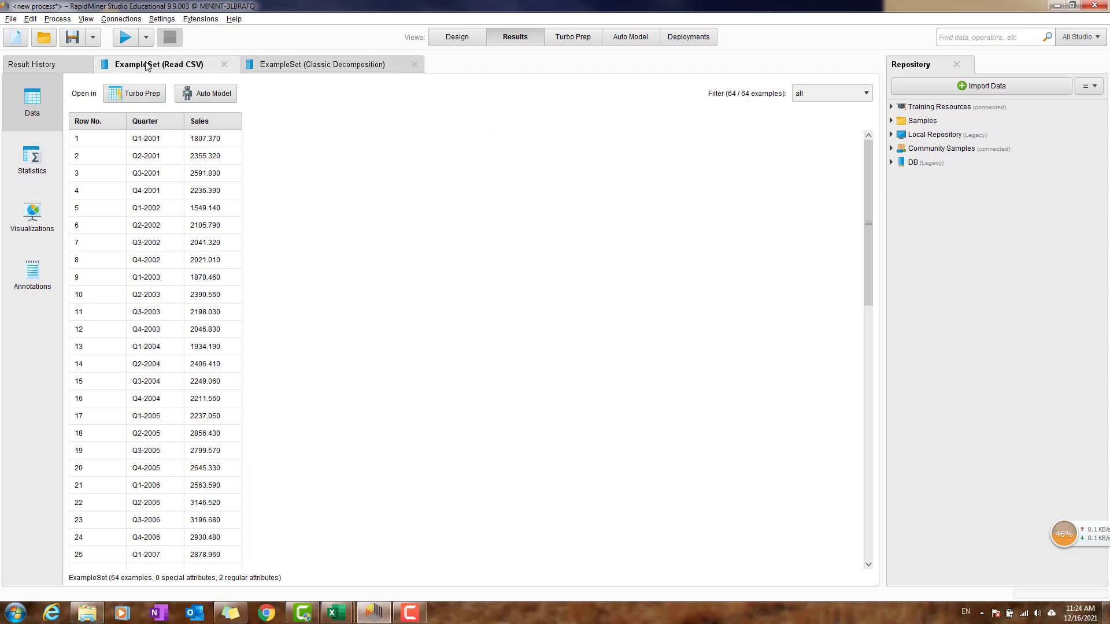
{"action": "left_click", "coordinate": [321, 70]}
{"action": "left_click", "coordinate": [188, 68]}
{"action": "left_click", "coordinate": [321, 68]}
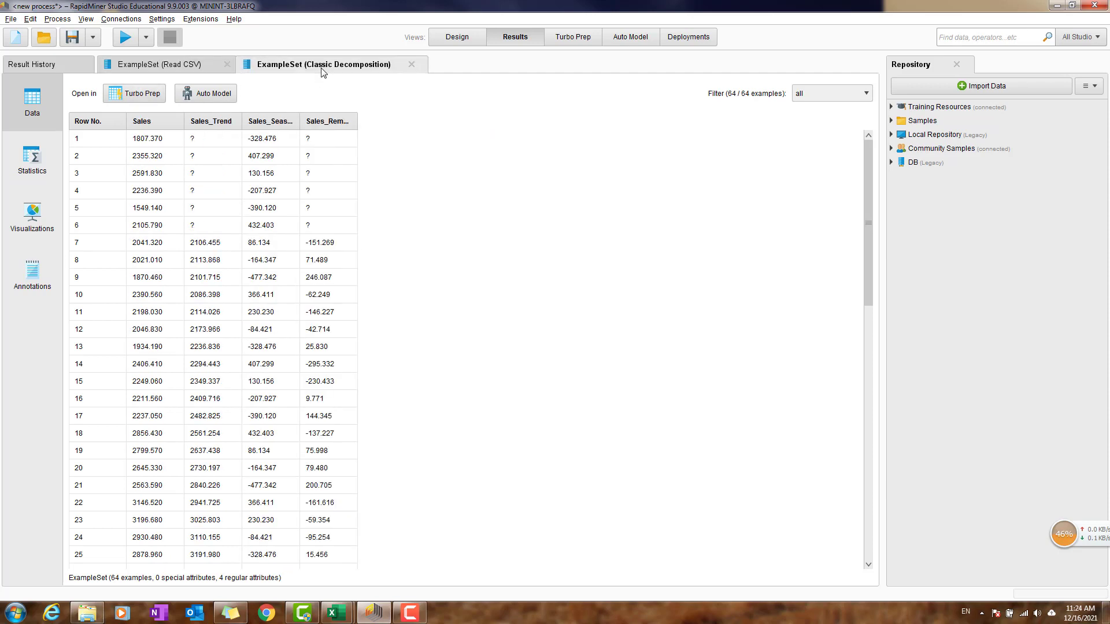
- Return to the process design, set Classic Decomposition's seasonality to 4 again, rerun the process and show the decomposition table
{"action": "left_click", "coordinate": [435, 39]}
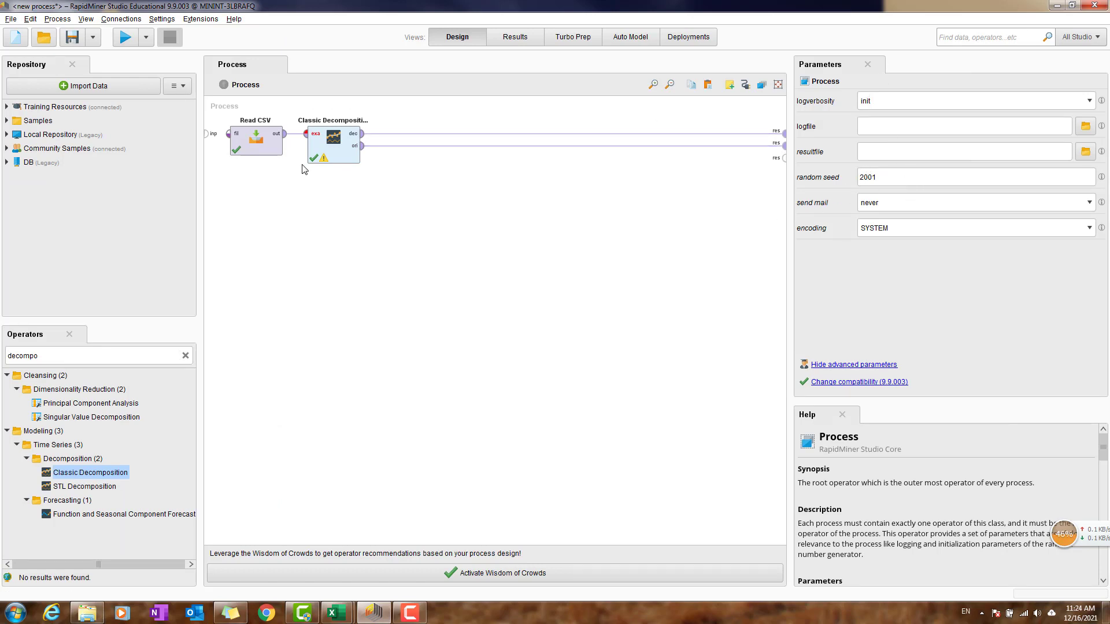
{"action": "left_click", "coordinate": [324, 151]}
{"action": "left_click", "coordinate": [917, 287]}
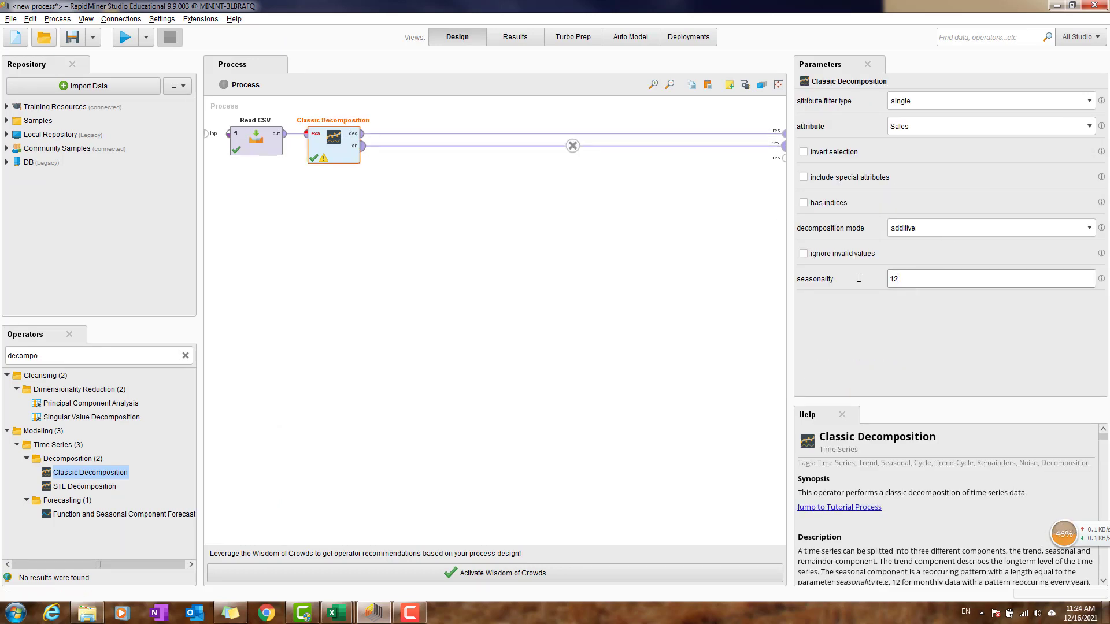
{"action": "type", "text": "4"}
{"action": "left_click", "coordinate": [126, 38]}
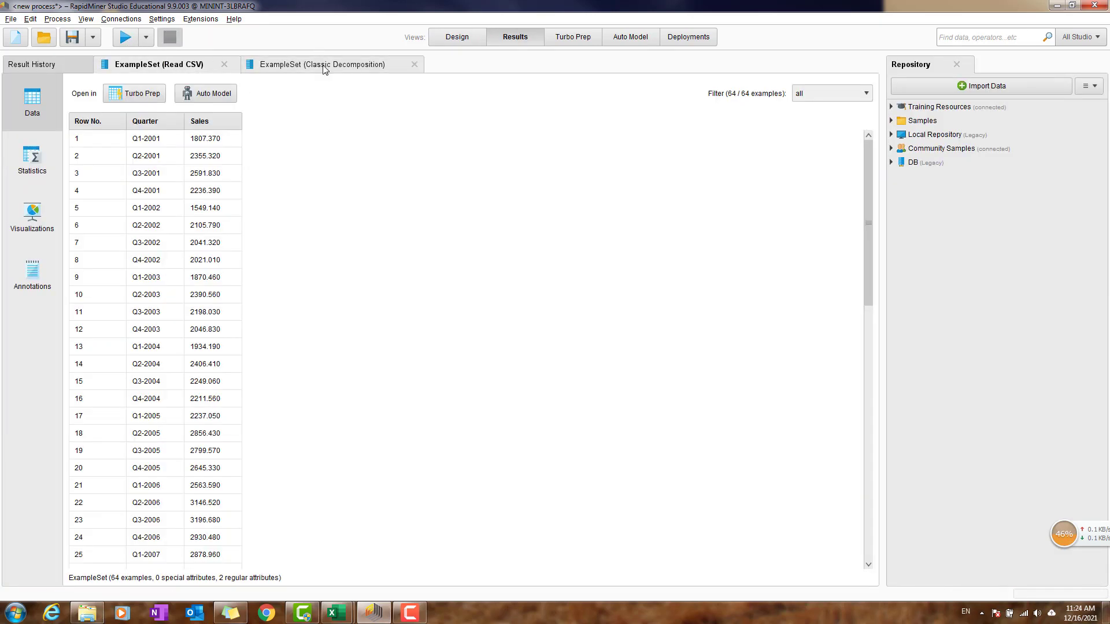
{"action": "left_click", "coordinate": [325, 66]}
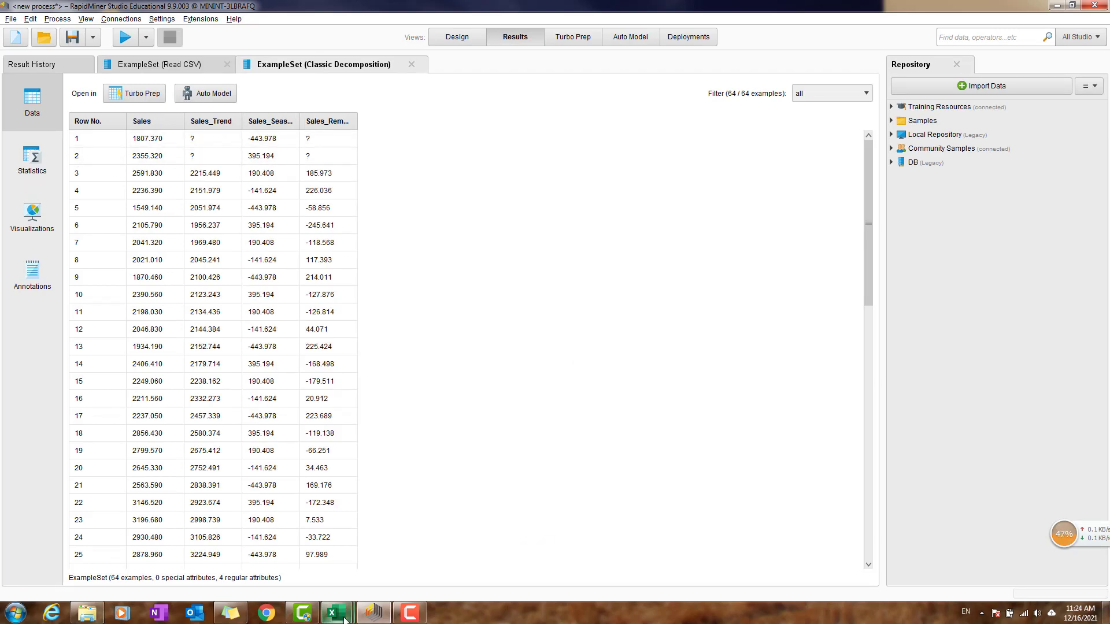
- Switch to the softdrink workbook in Excel, then place and widen its window beside the RapidMiner decomposition table
{"action": "mouse_move", "coordinate": [337, 613]}
{"action": "left_click", "coordinate": [387, 567]}
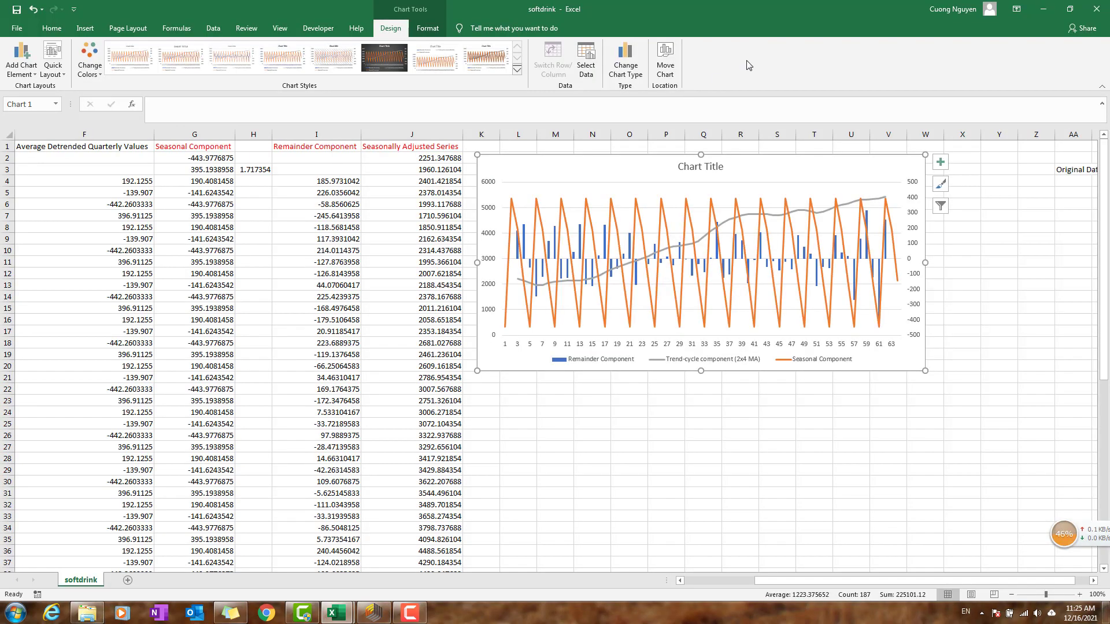
{"action": "left_click", "coordinate": [1074, 13]}
{"action": "left_click_drag", "start_coordinate": [494, 15], "coordinate": [651, 20]}
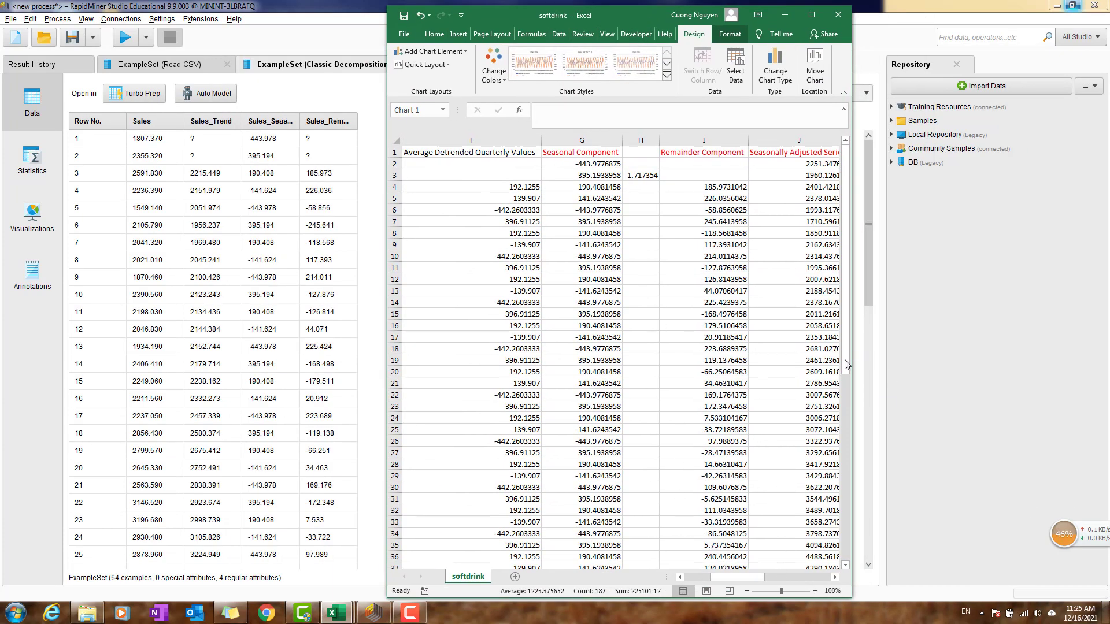
{"action": "left_click_drag", "start_coordinate": [930, 365], "coordinate": [1109, 365]}
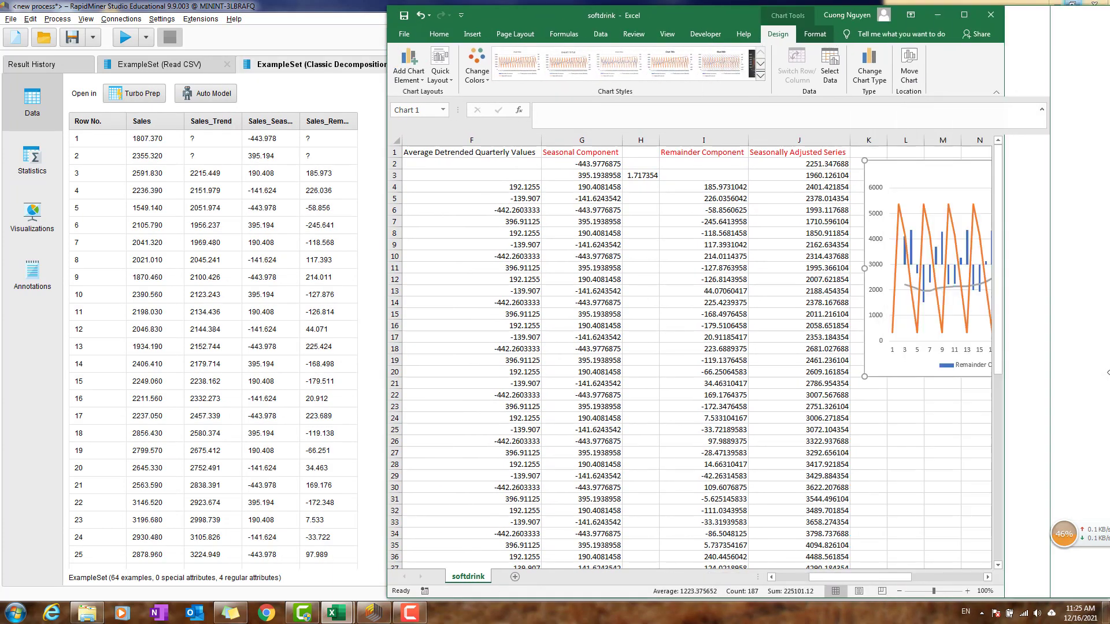
- Compare the worksheet's trend-cycle, seasonal and remainder component columns with the matching columns in RapidMiner's decomposition table
{"action": "left_click", "coordinate": [589, 222]}
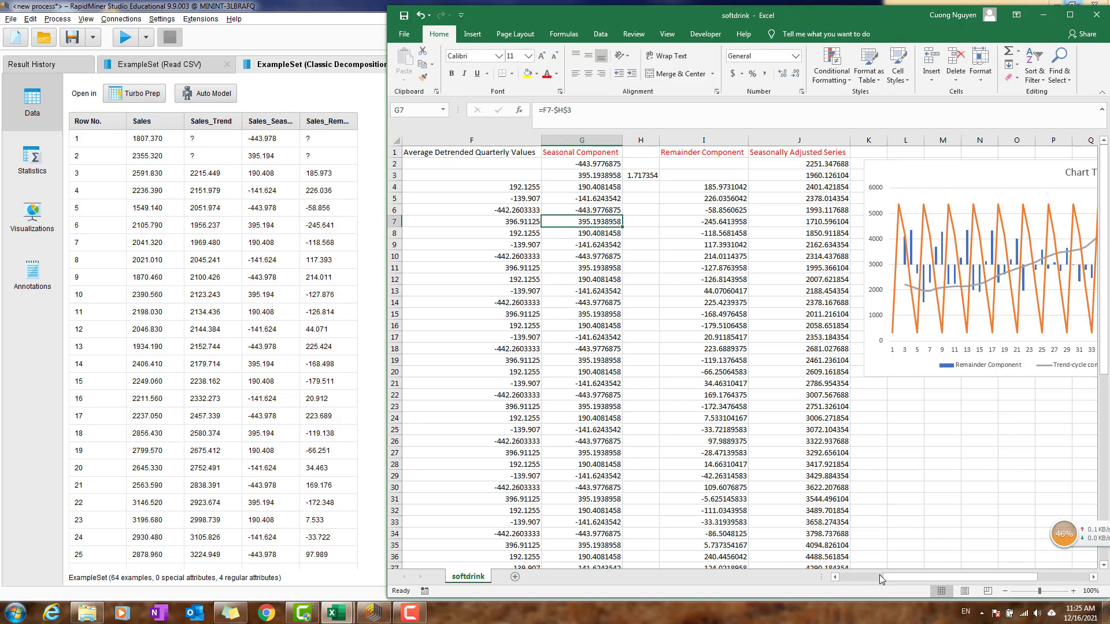
{"action": "scroll", "coordinate": [498, 239], "scroll_direction": "left", "scroll_amount": 5}
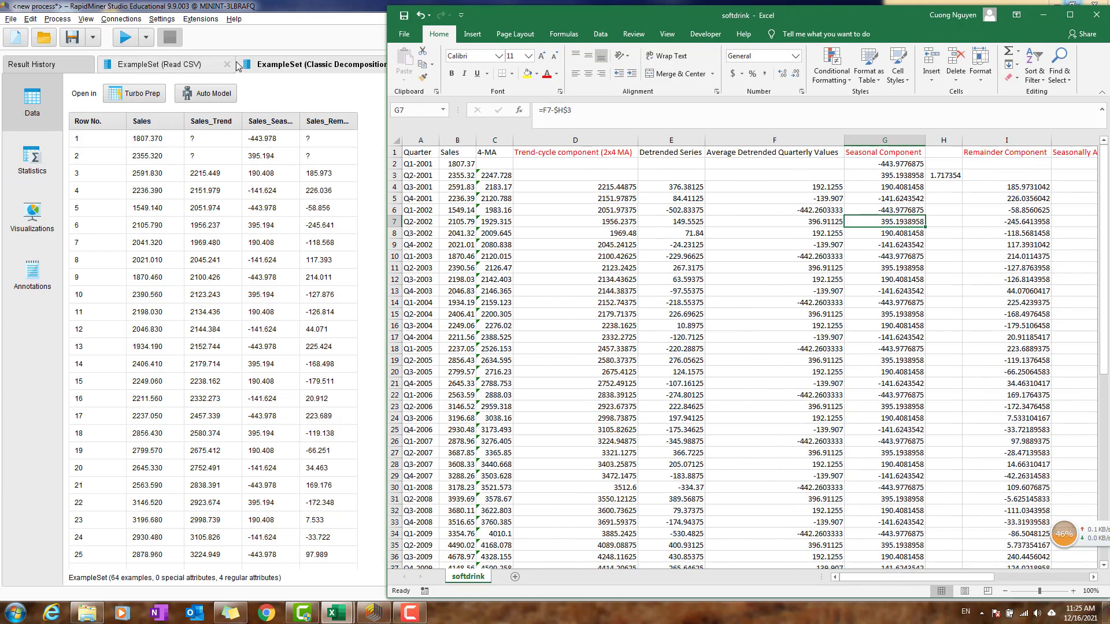
{"action": "left_click", "coordinate": [499, 209]}
{"action": "left_click", "coordinate": [552, 154]}
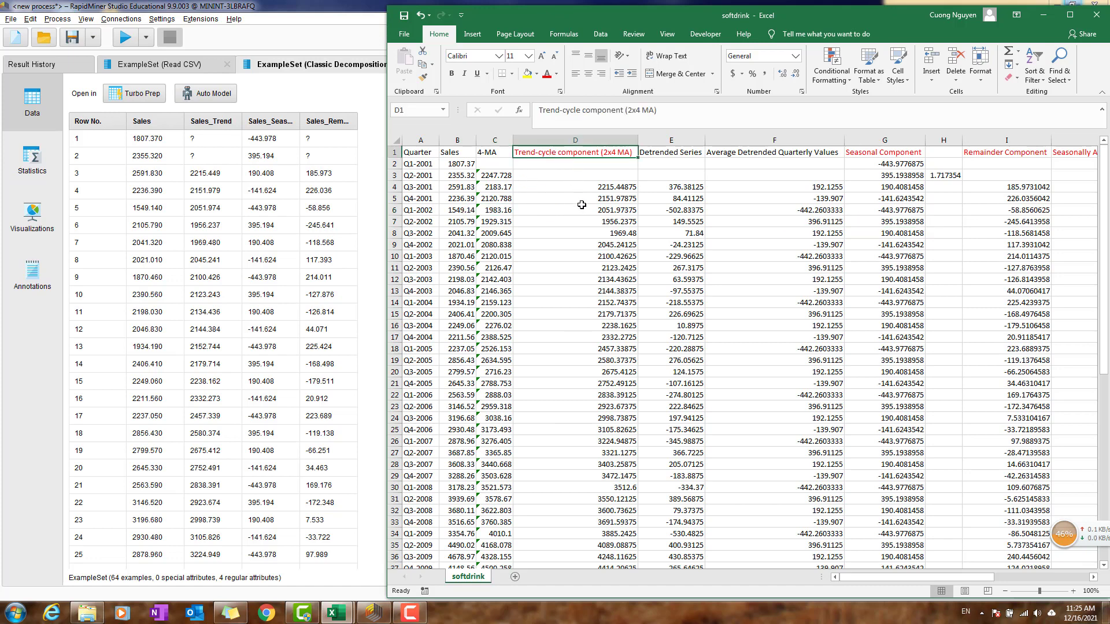
{"action": "left_click", "coordinate": [593, 187]}
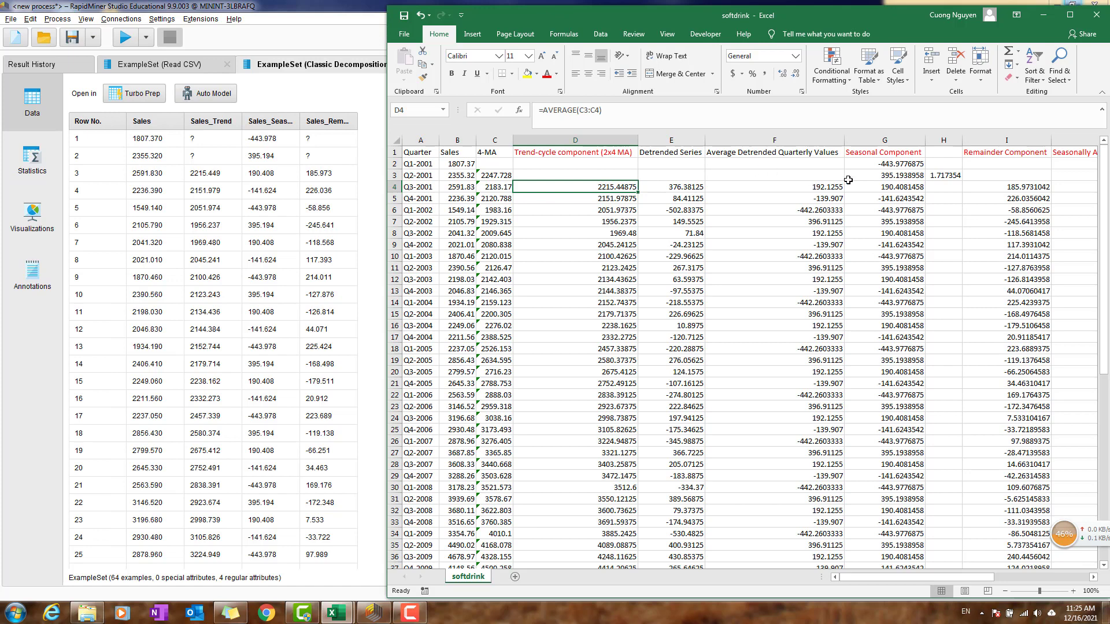
{"action": "left_click_drag", "start_coordinate": [888, 164], "coordinate": [884, 211]}
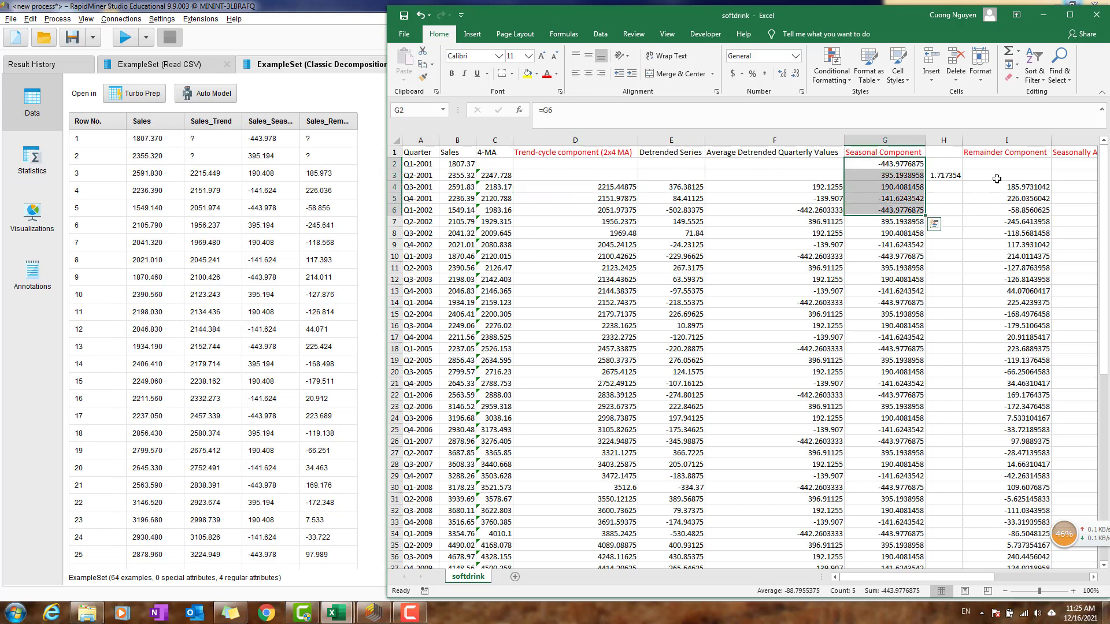
{"action": "left_click", "coordinate": [1008, 208]}
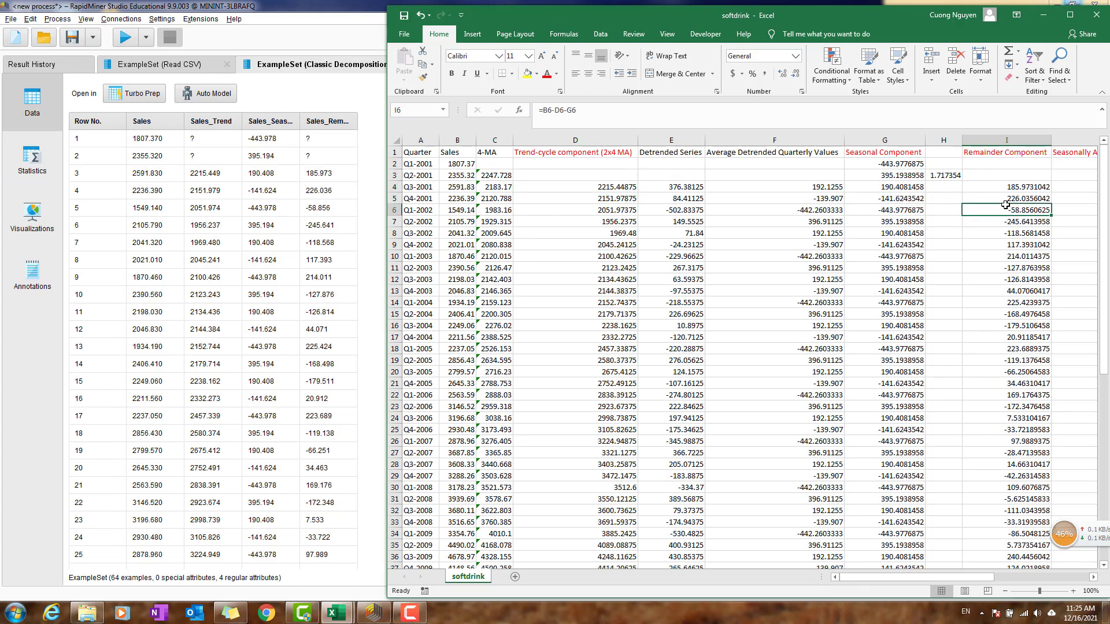